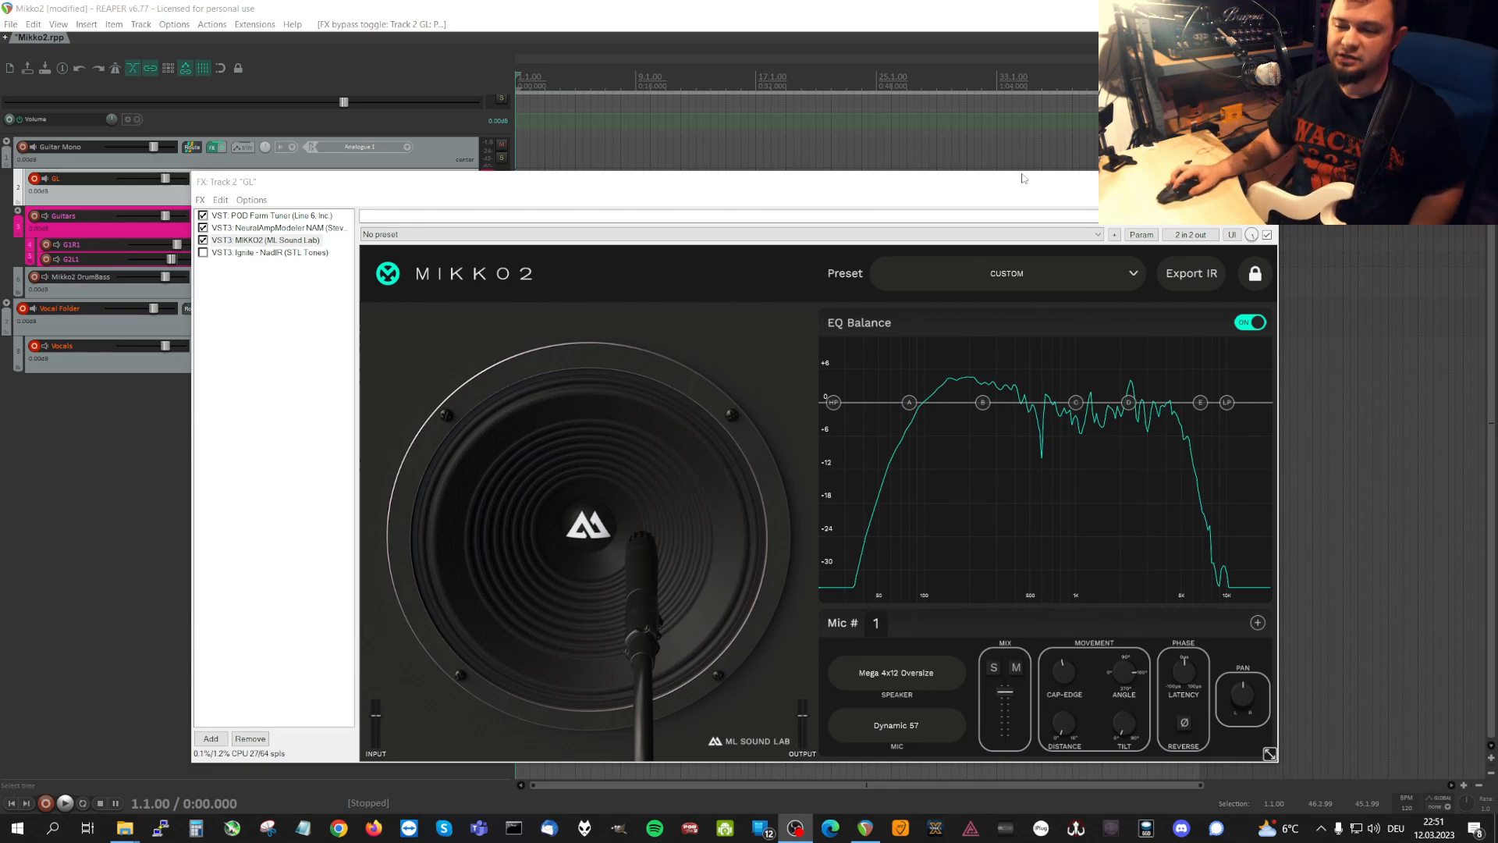
Inspect the Neural Amp Modeler plugin on the GL track and return to the MIKKO2 cabinet plugin.
click(613, 185)
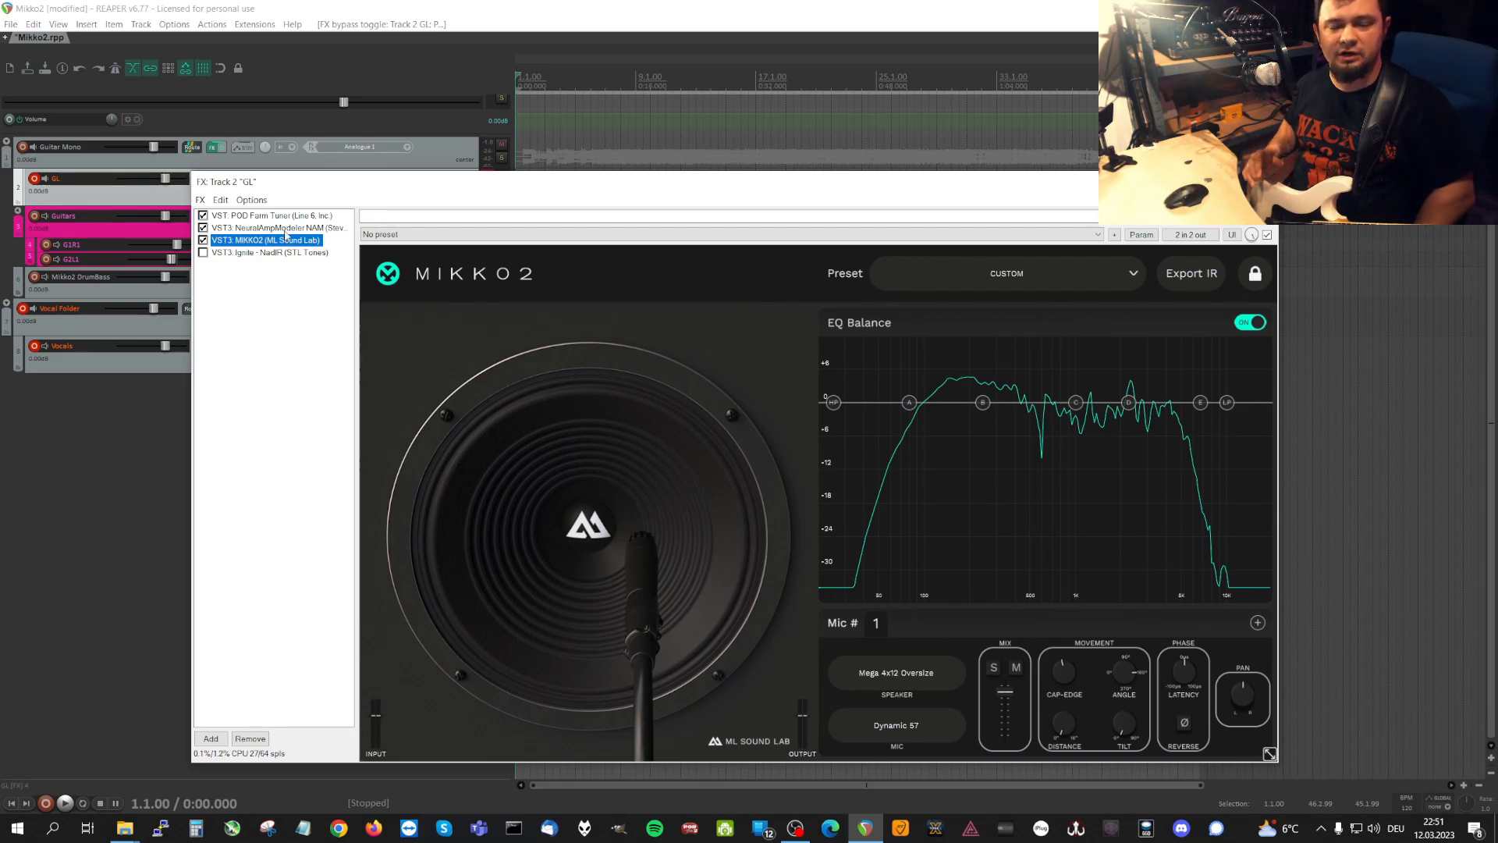
click(285, 230)
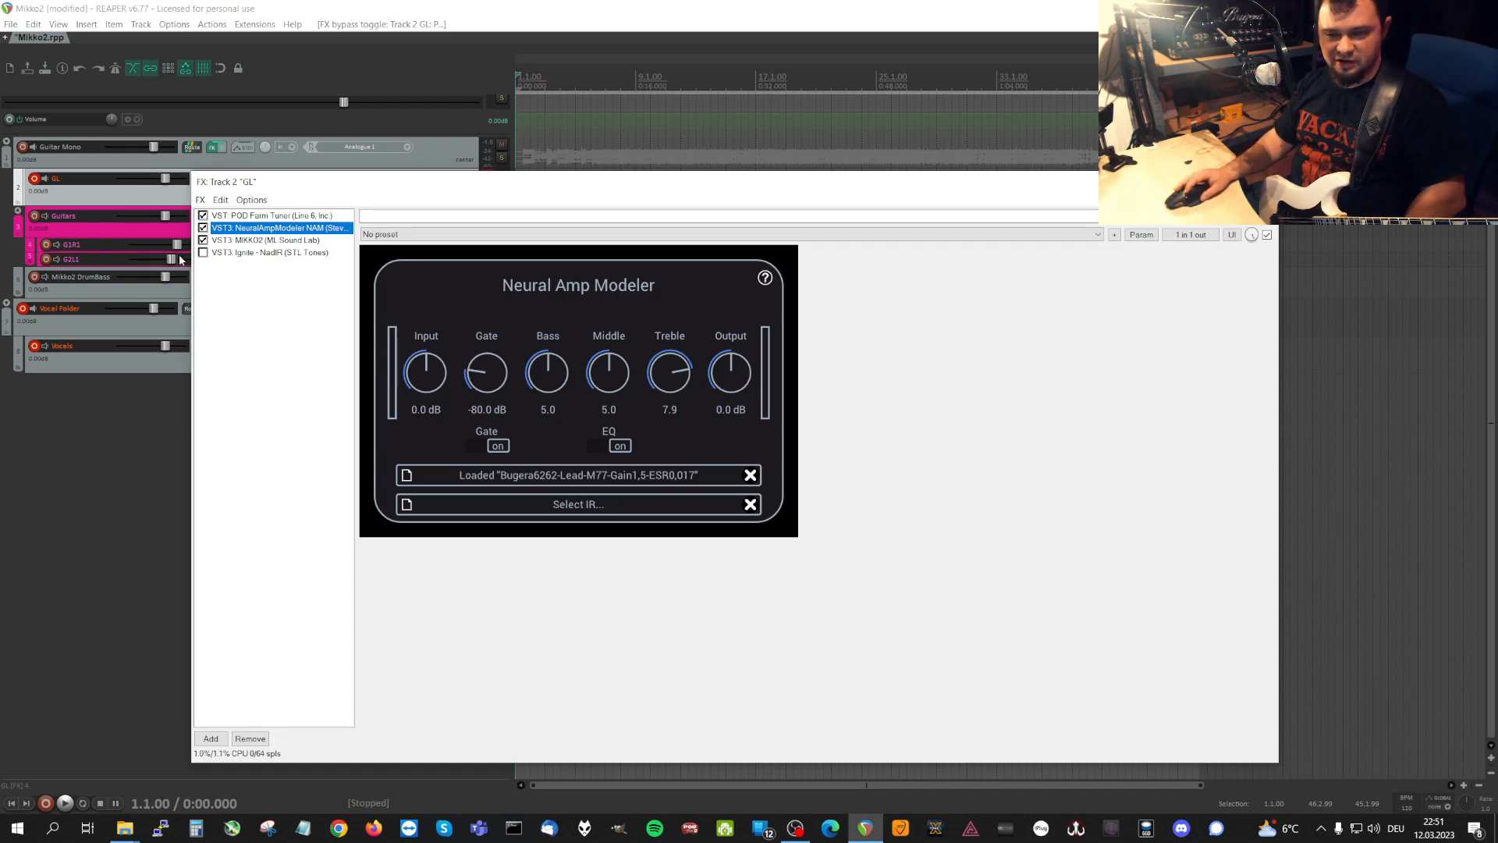
click(227, 243)
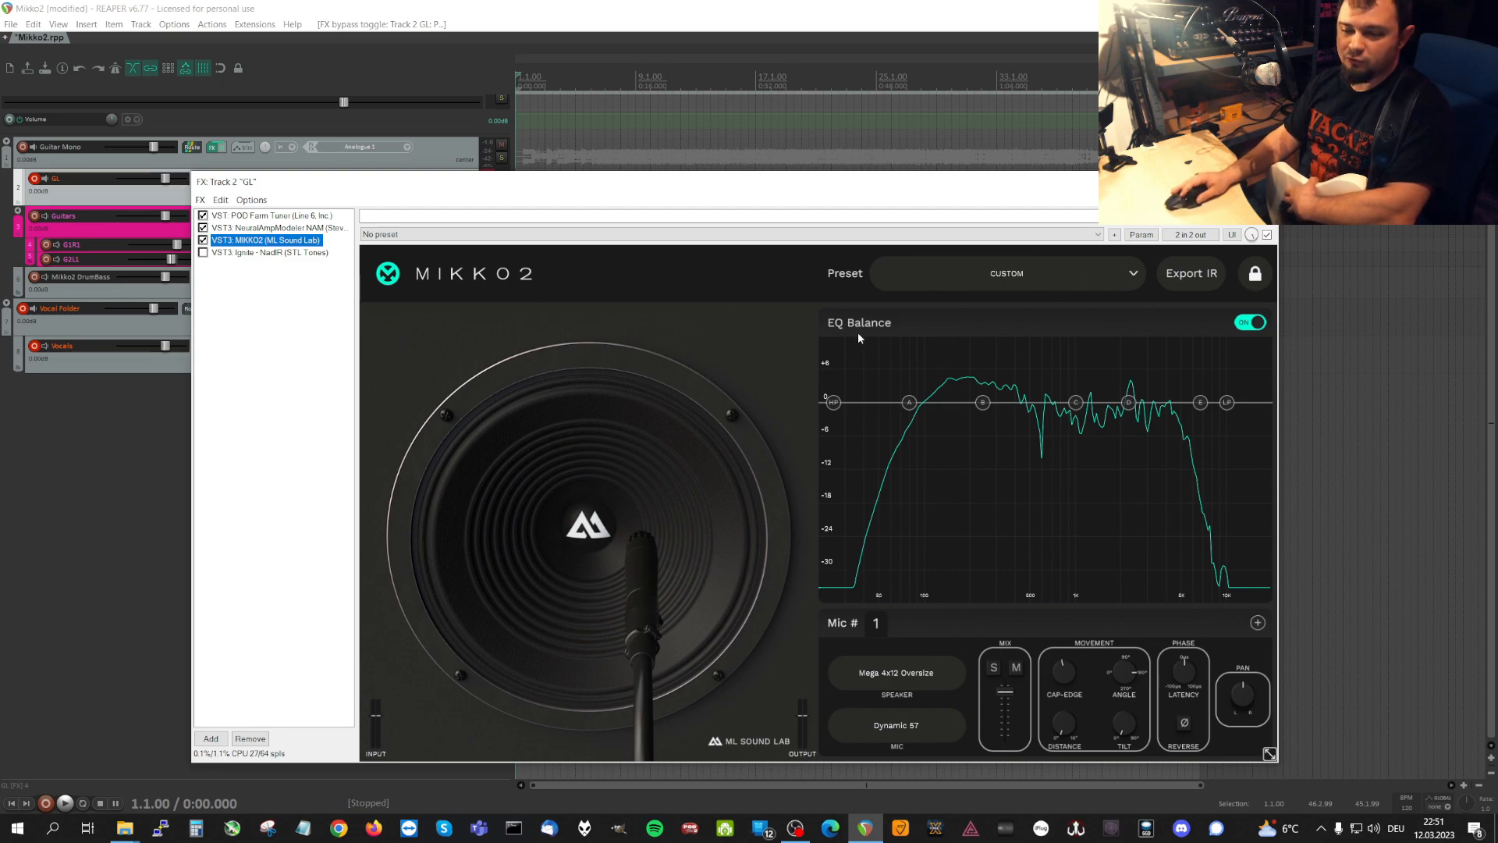
Switch MIKKO2's EQ Balance off and back on to compare the two states.
click(1261, 325)
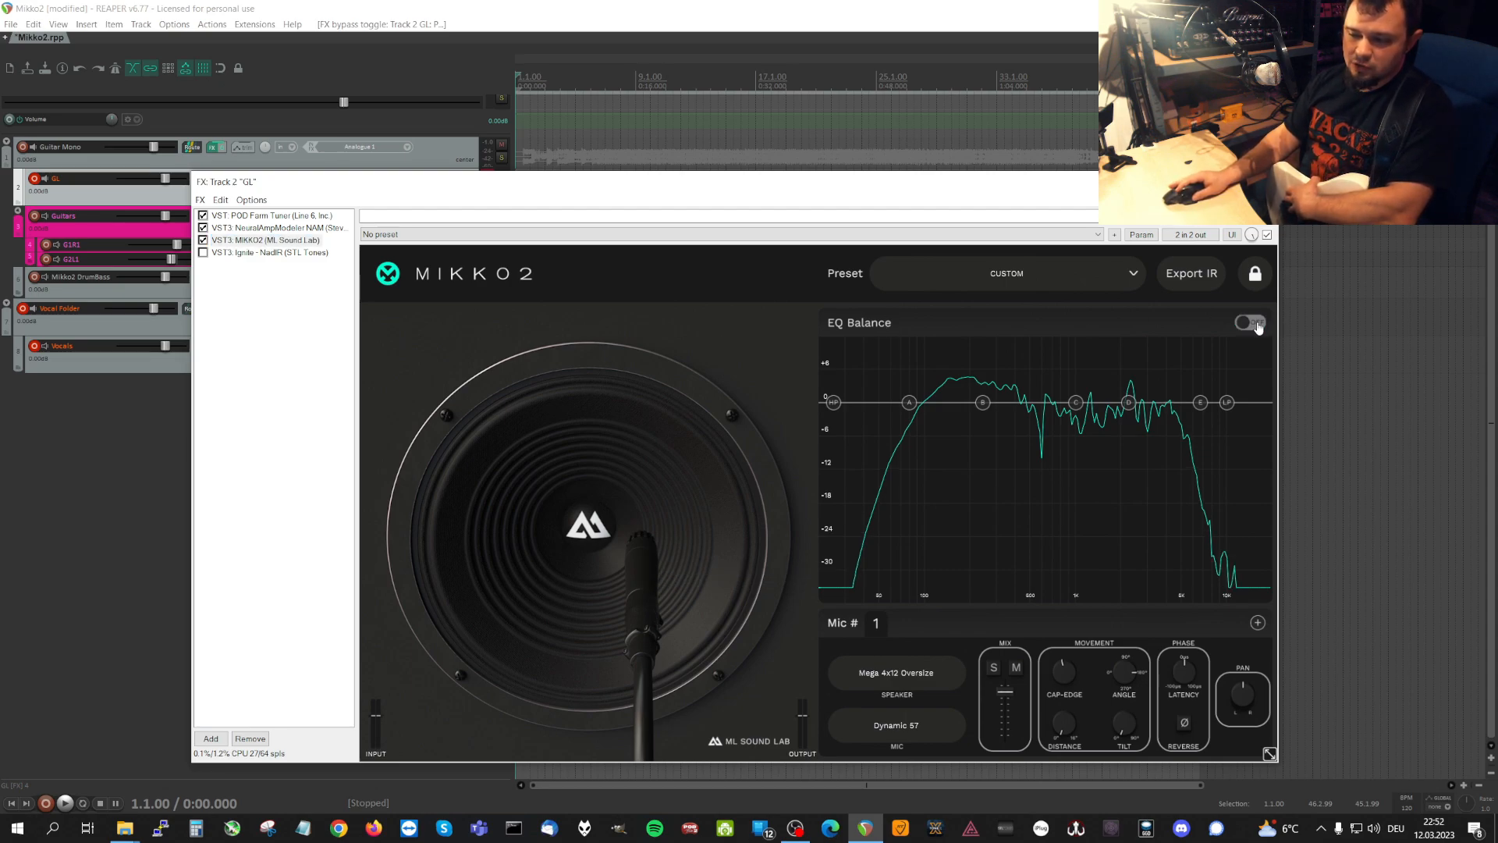
click(1258, 327)
click(1258, 327)
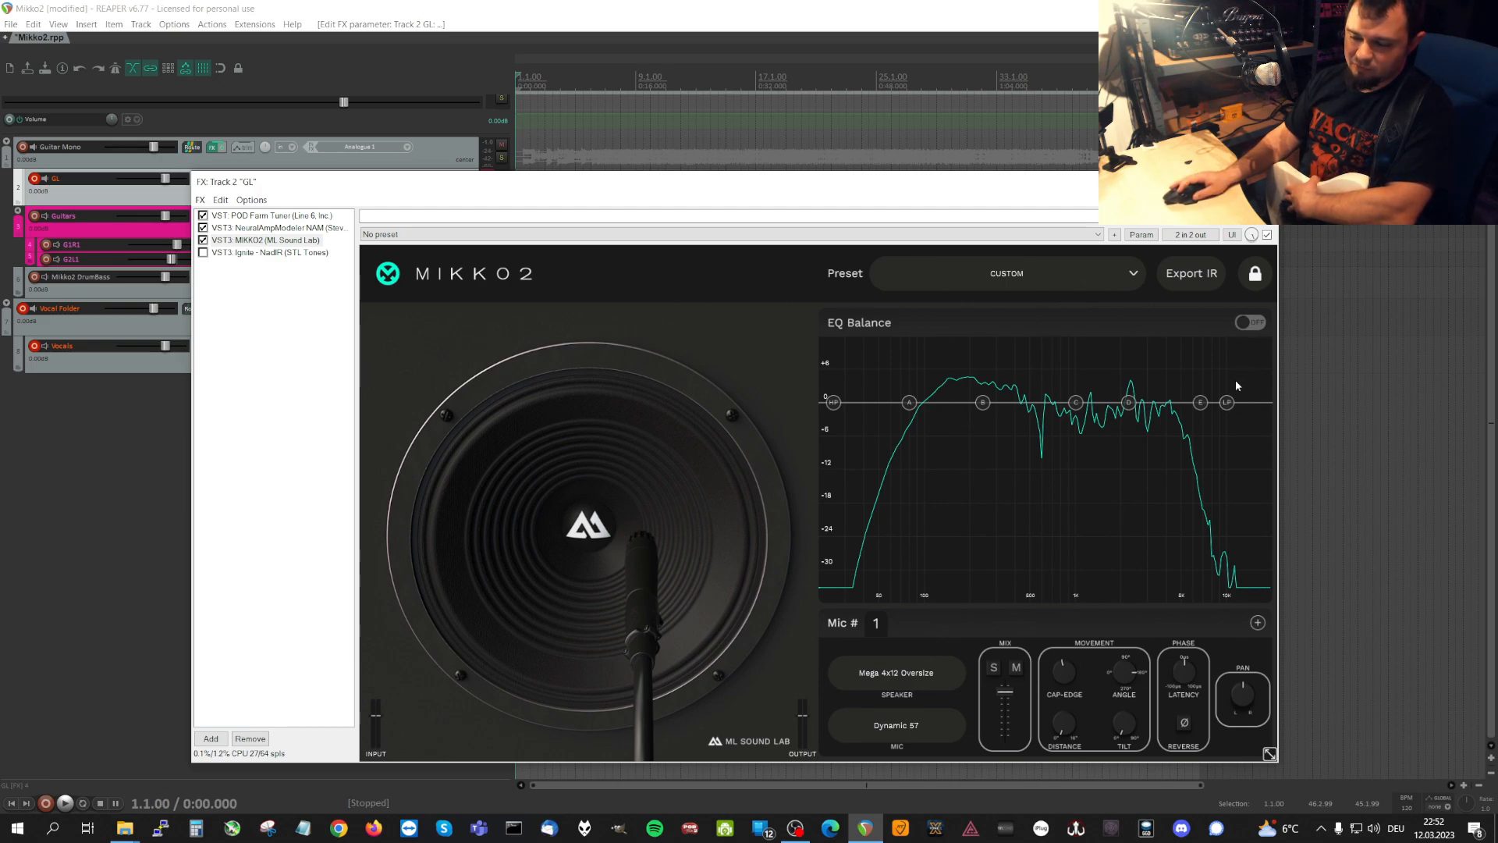
click(1251, 324)
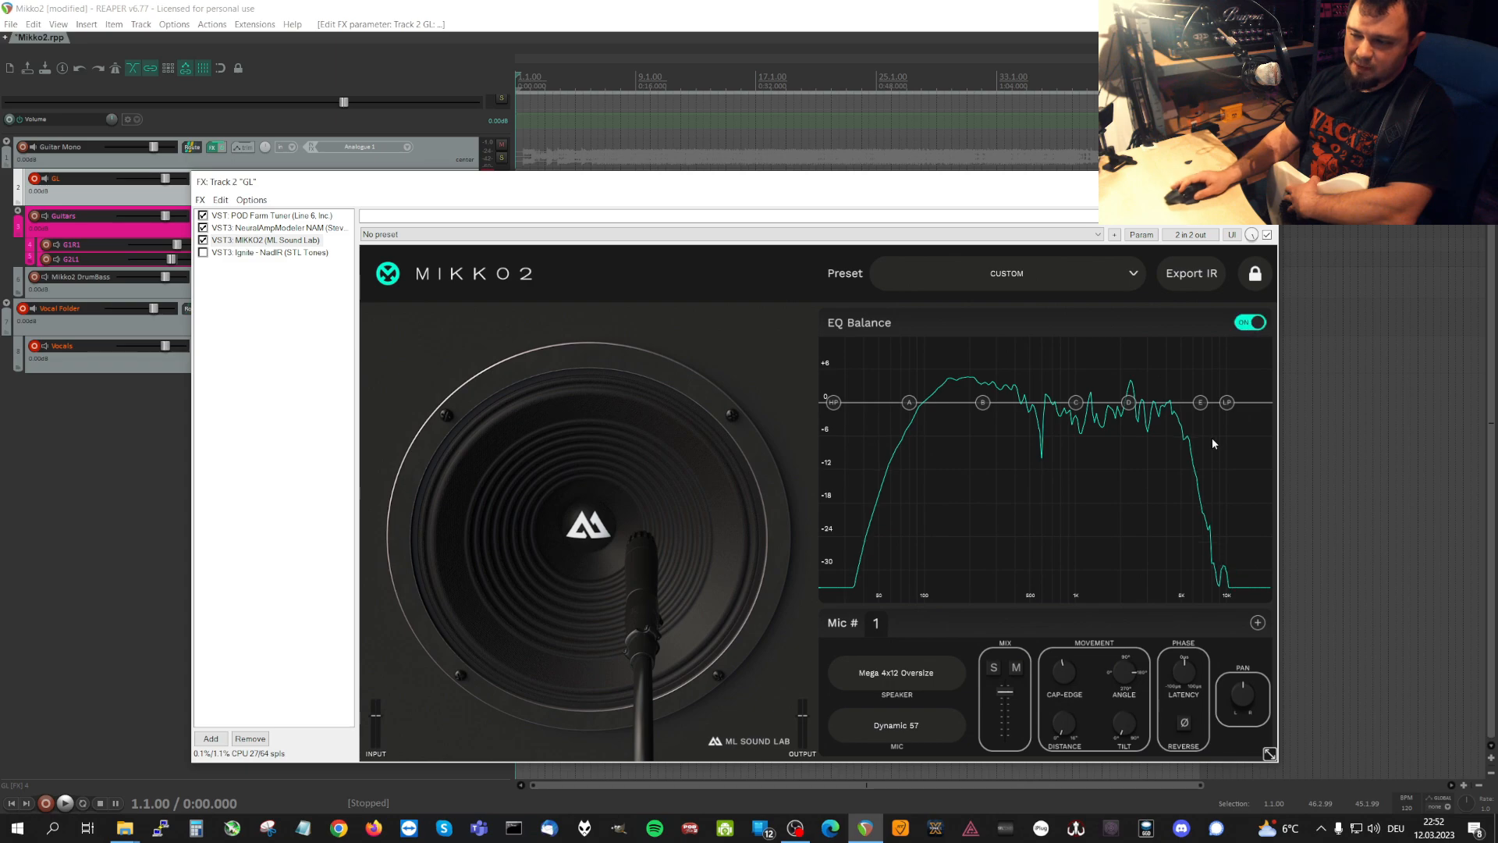
Shift the EQ's low-pass node to the upper end and the high-pass node slightly higher, and turn EQ Balance off.
drag(1226, 403, 1258, 403)
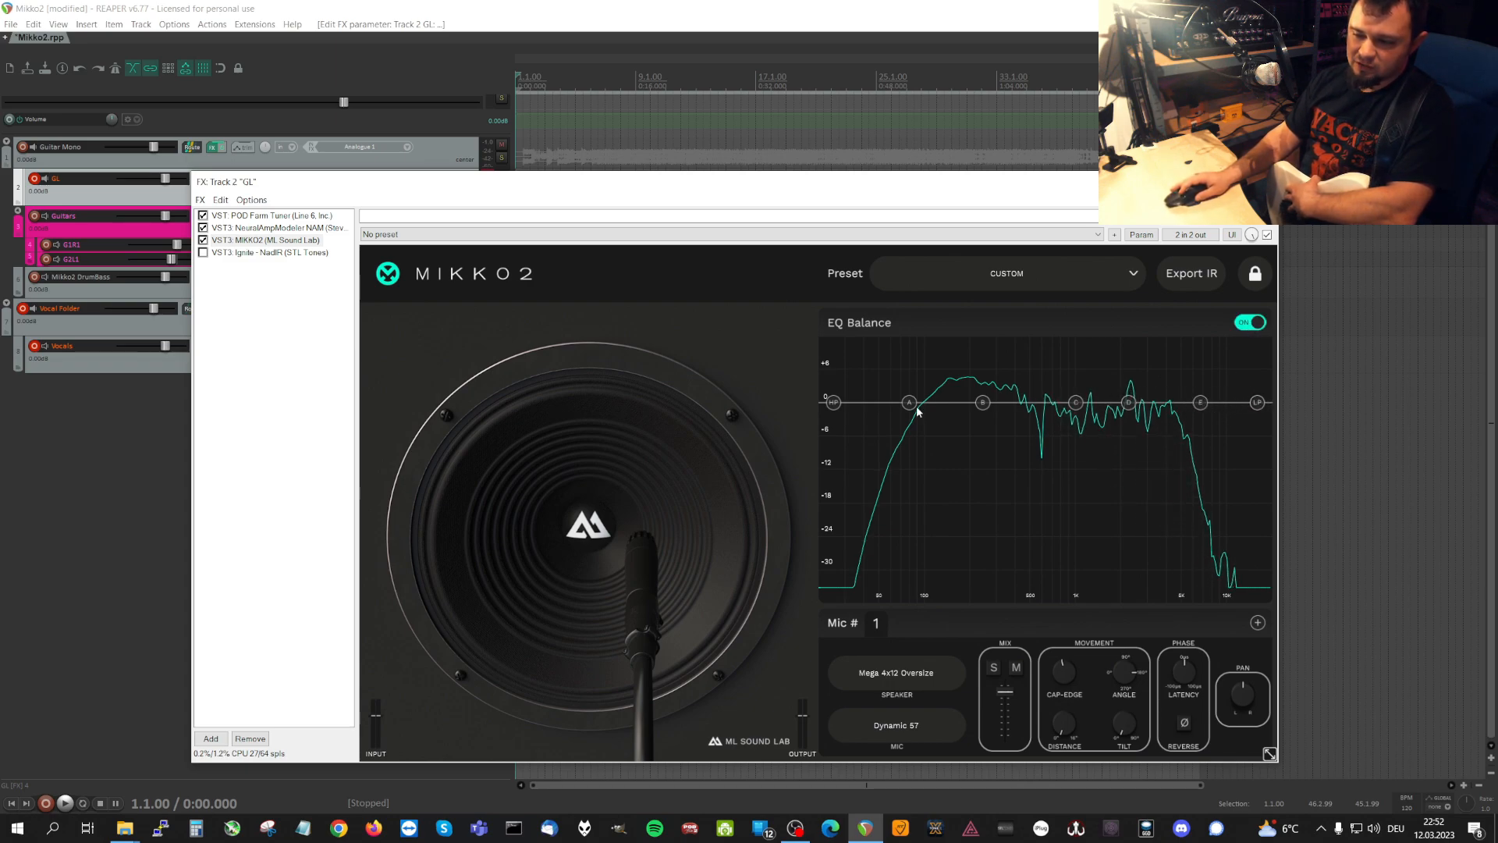
drag(833, 403, 911, 403)
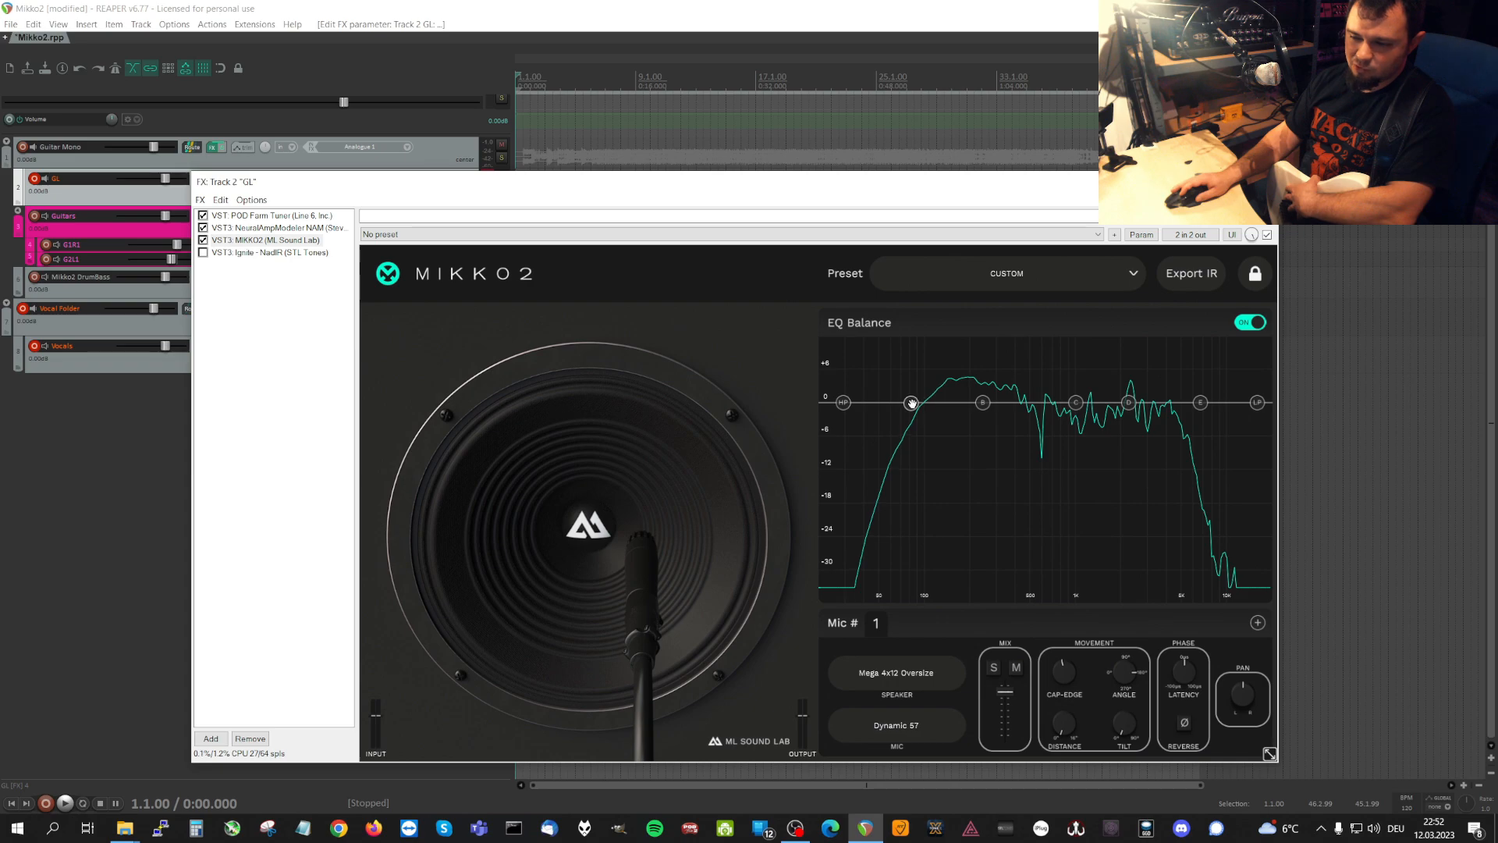
click(1248, 323)
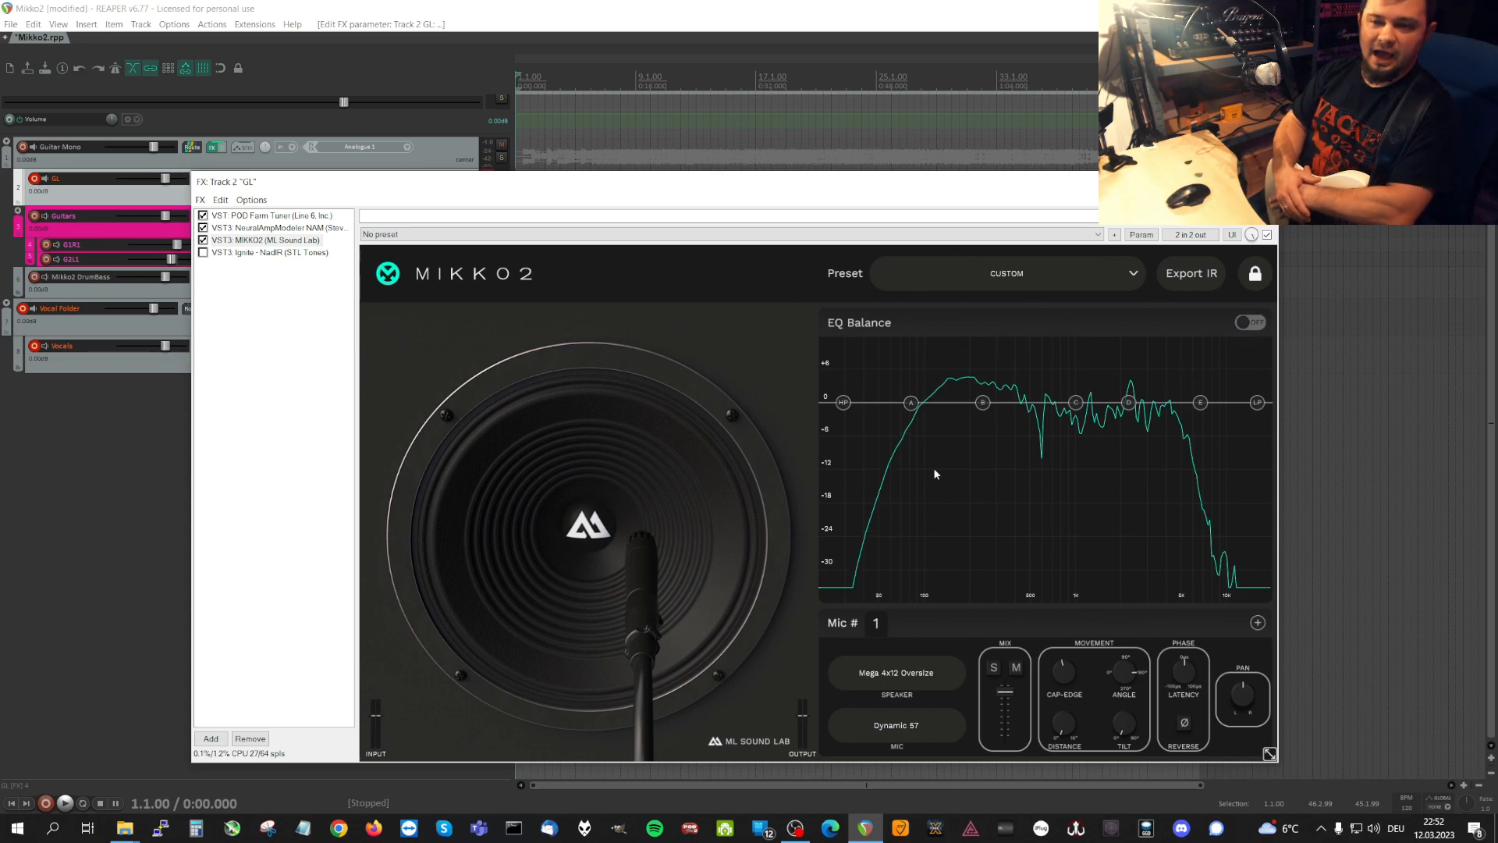
Browse the available speaker cabinets for microphone 1, keeping Mega 4x12 Oversize selected.
mouse_move(934, 469)
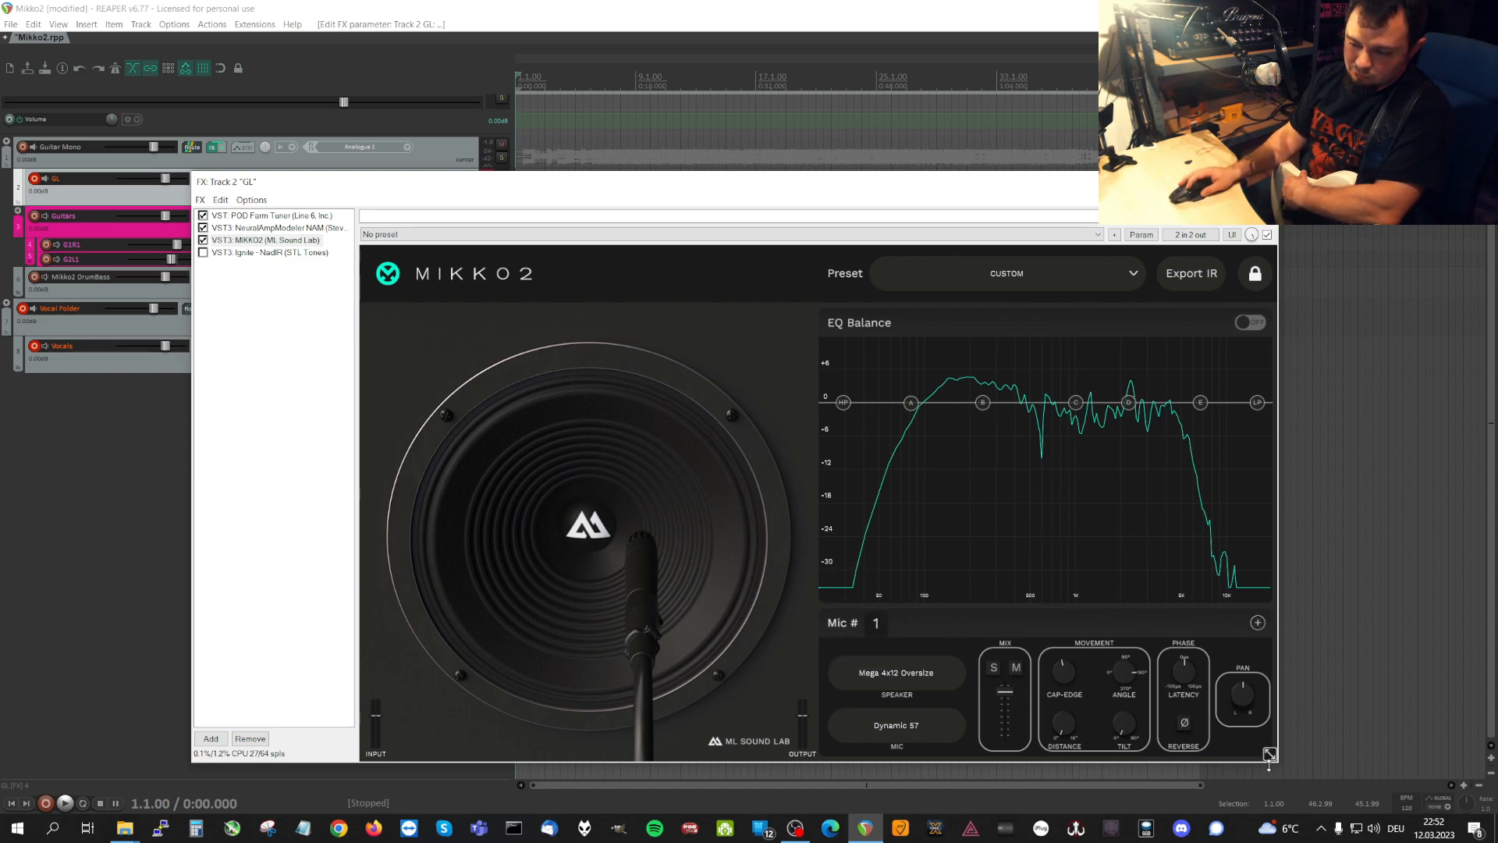
click(904, 682)
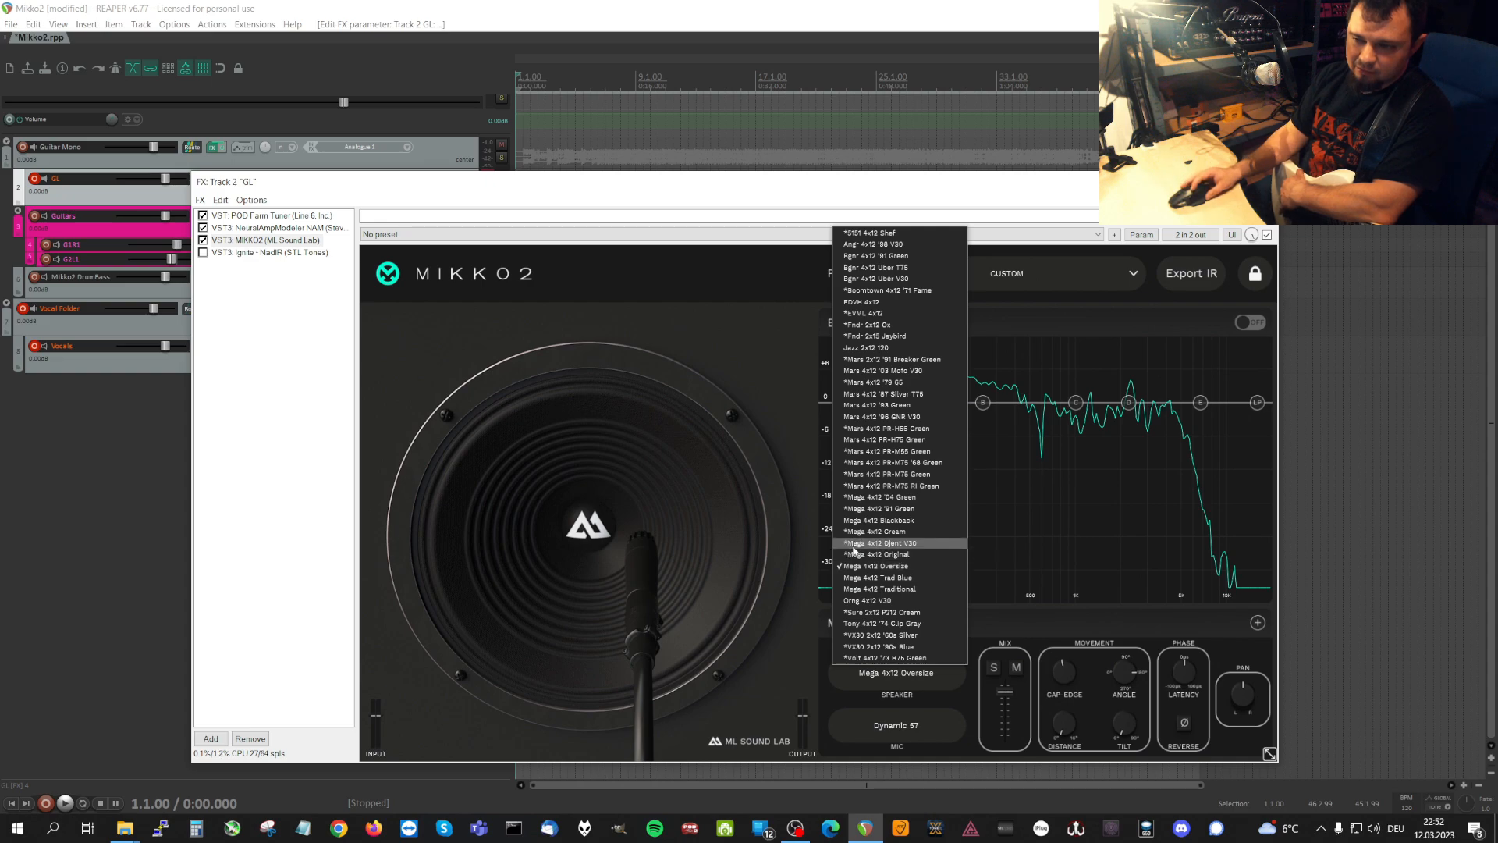
click(871, 567)
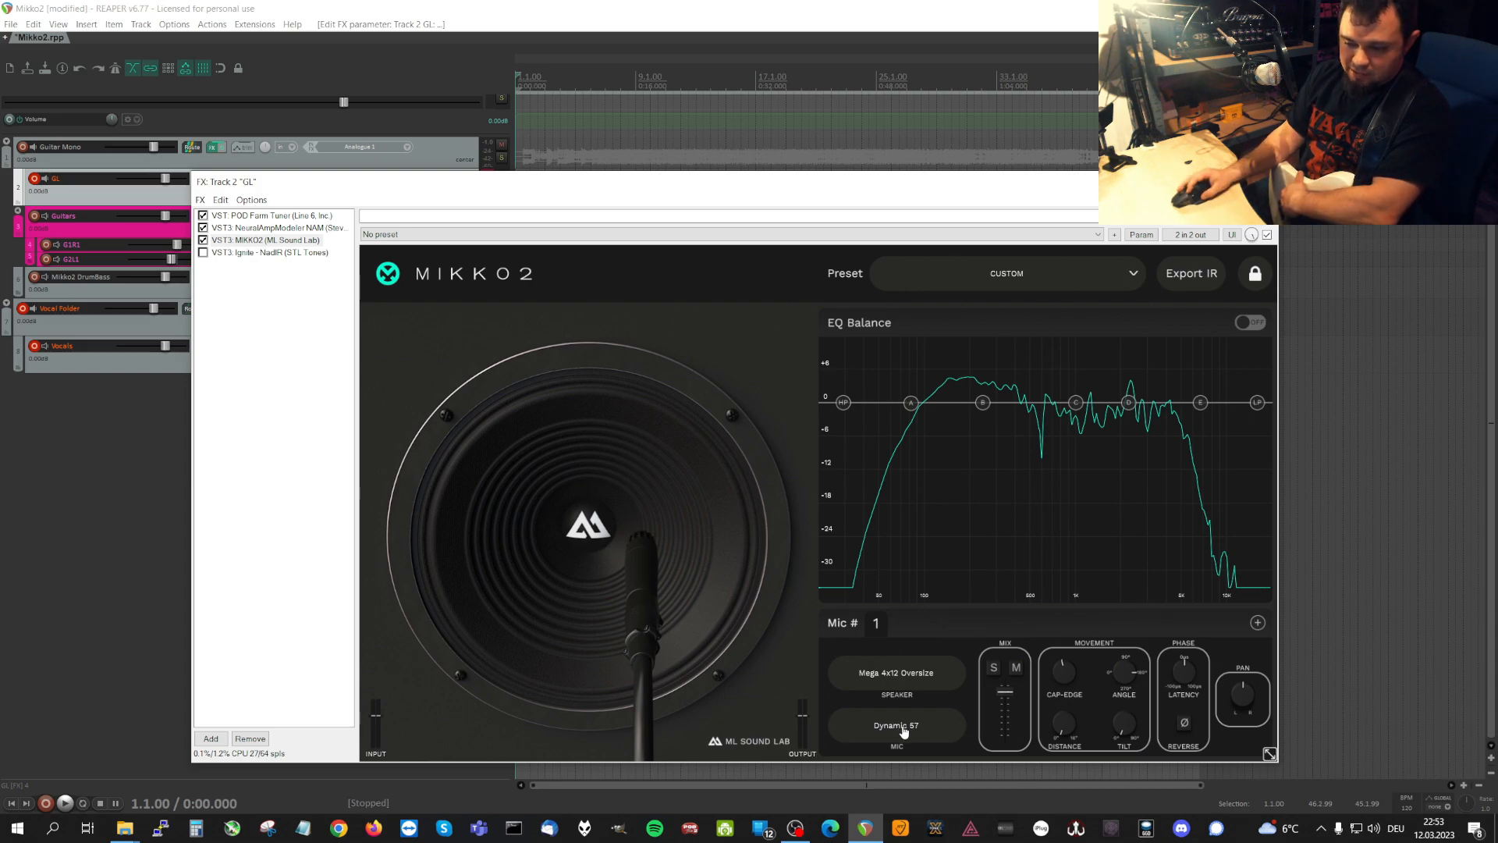
click(901, 673)
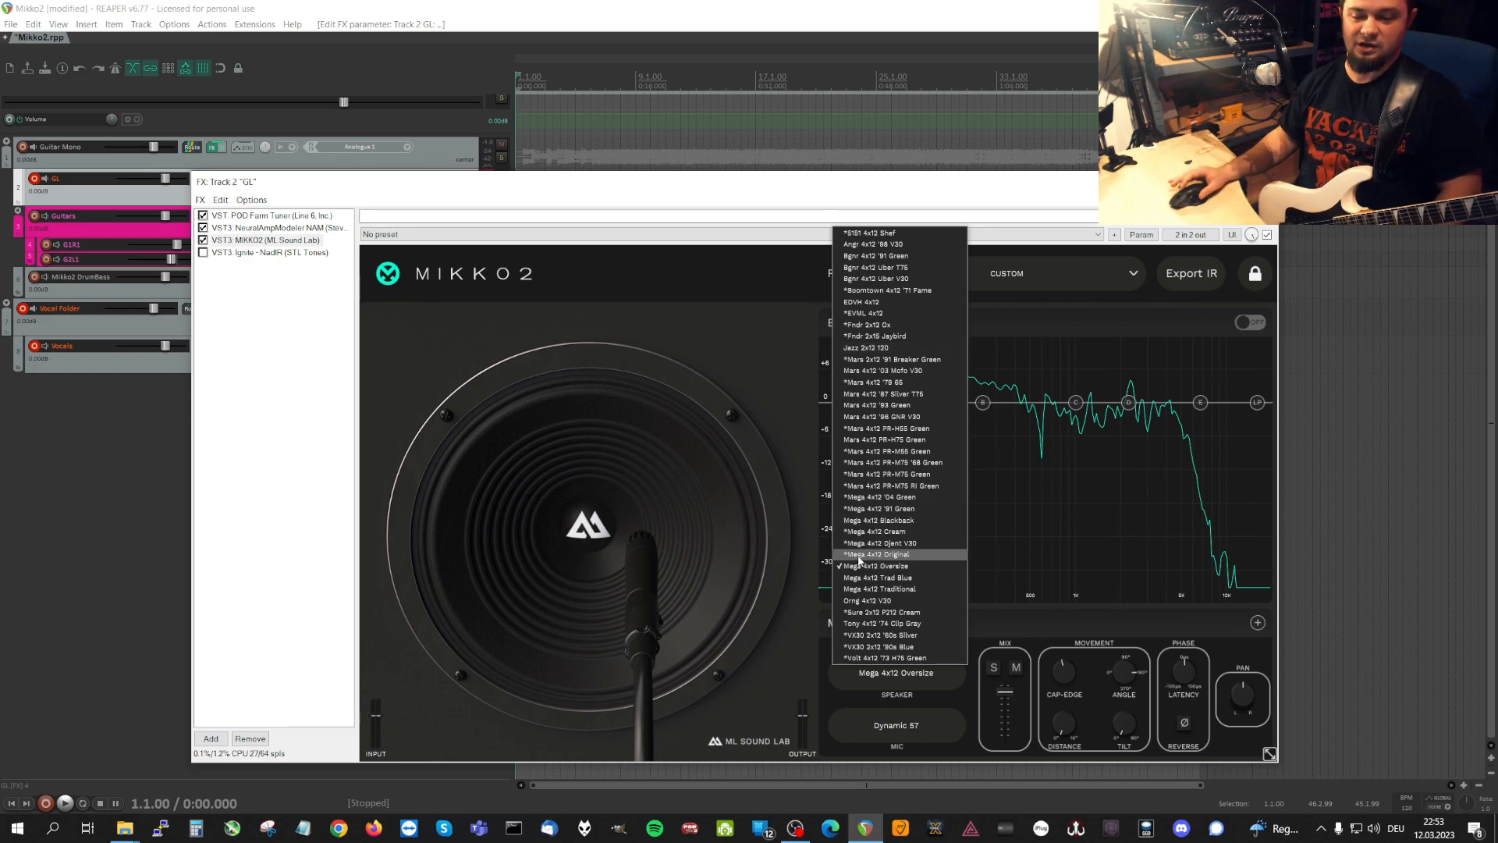
Try the Dynamic 906 microphone on the speaker and switch back to Dynamic 57.
click(883, 726)
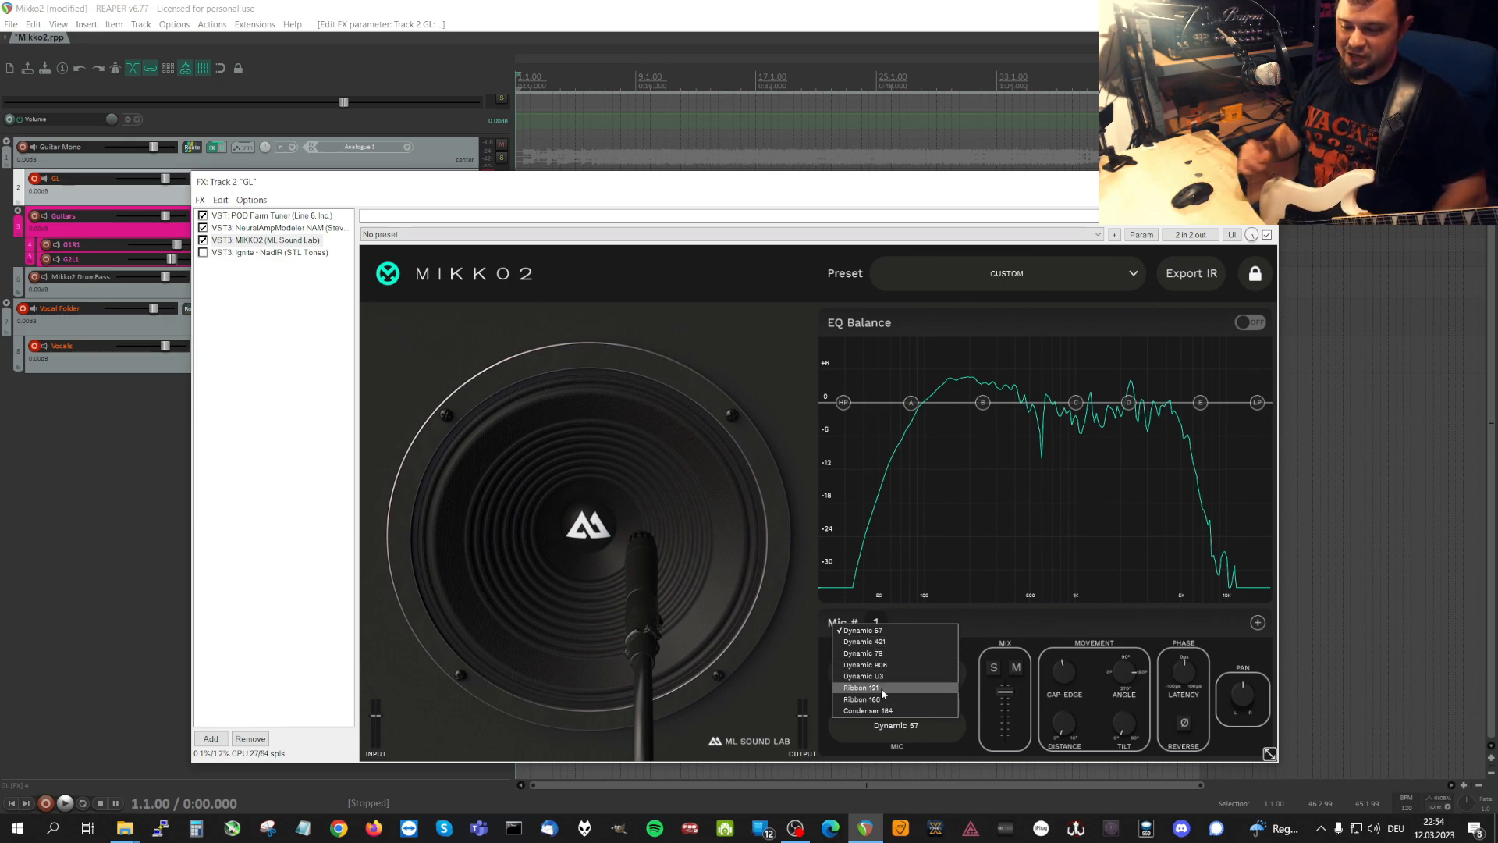
click(864, 665)
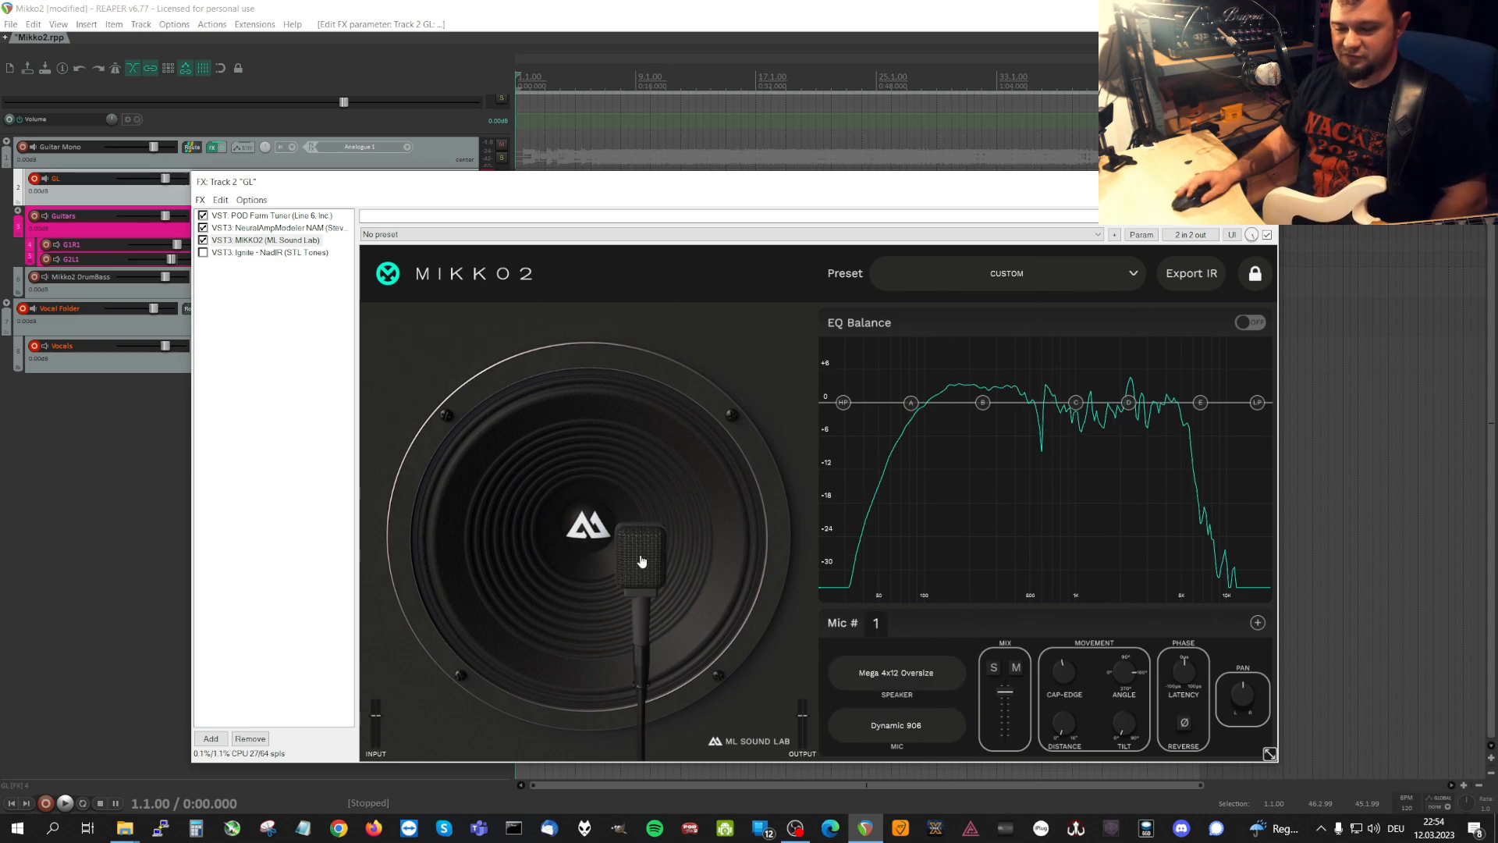
click(920, 732)
click(868, 631)
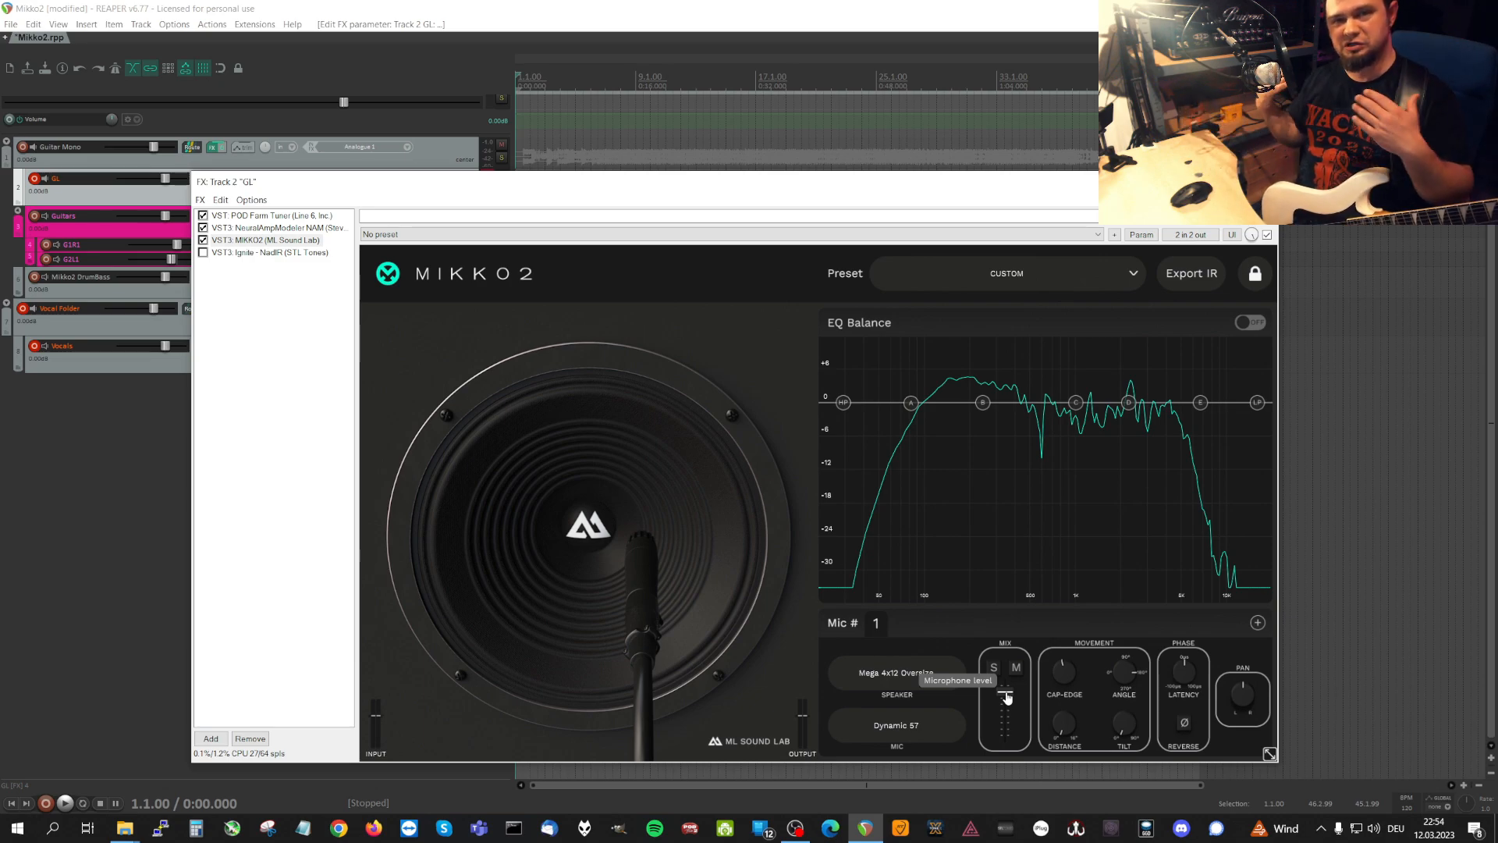
Replace microphone 1 with a newly added second microphone, and restore the MIKKO2 plugin's default settings.
click(1257, 622)
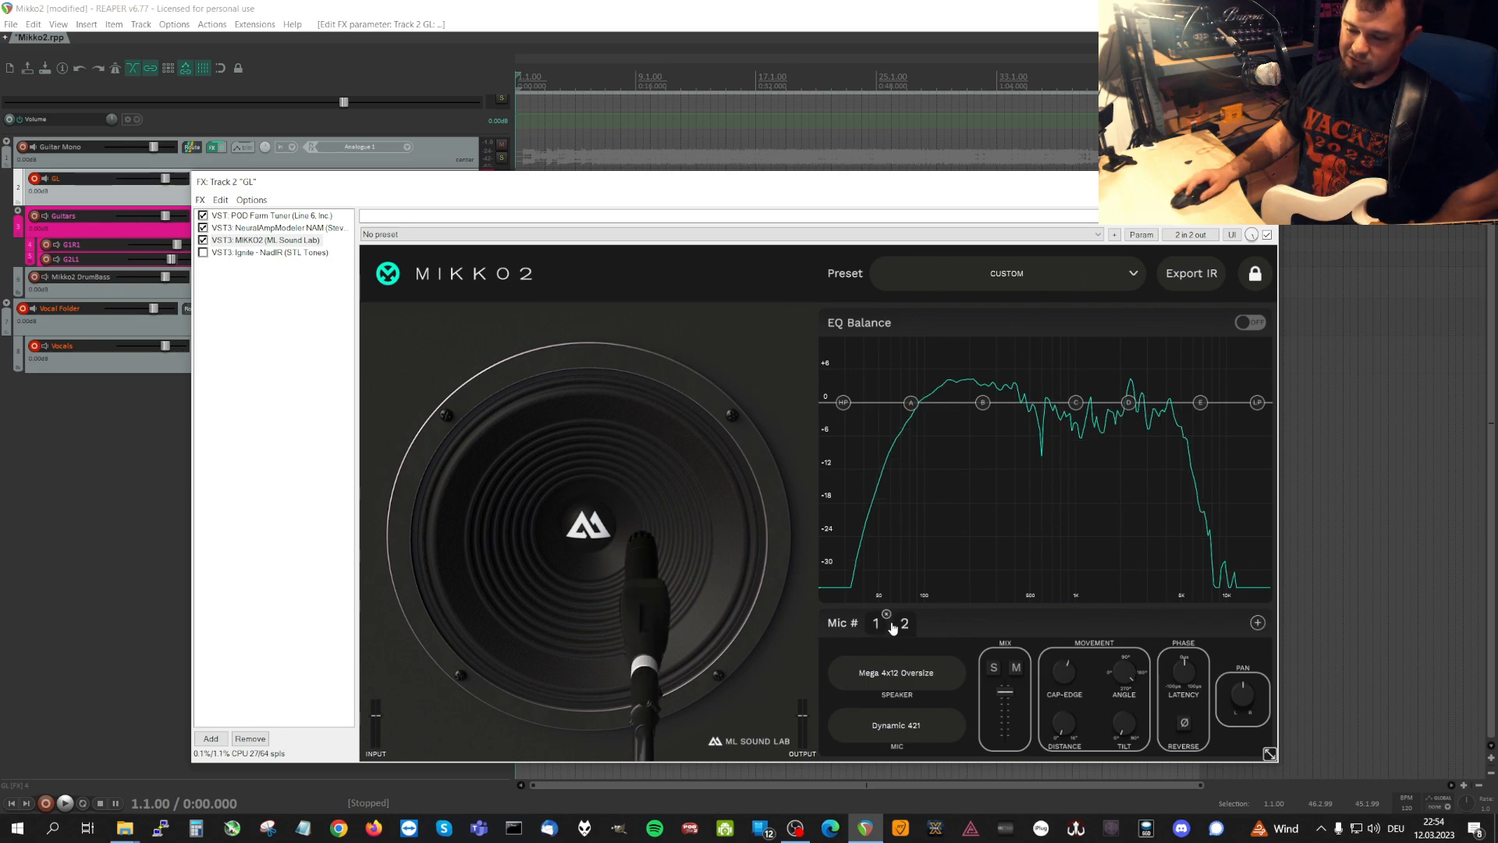
click(886, 614)
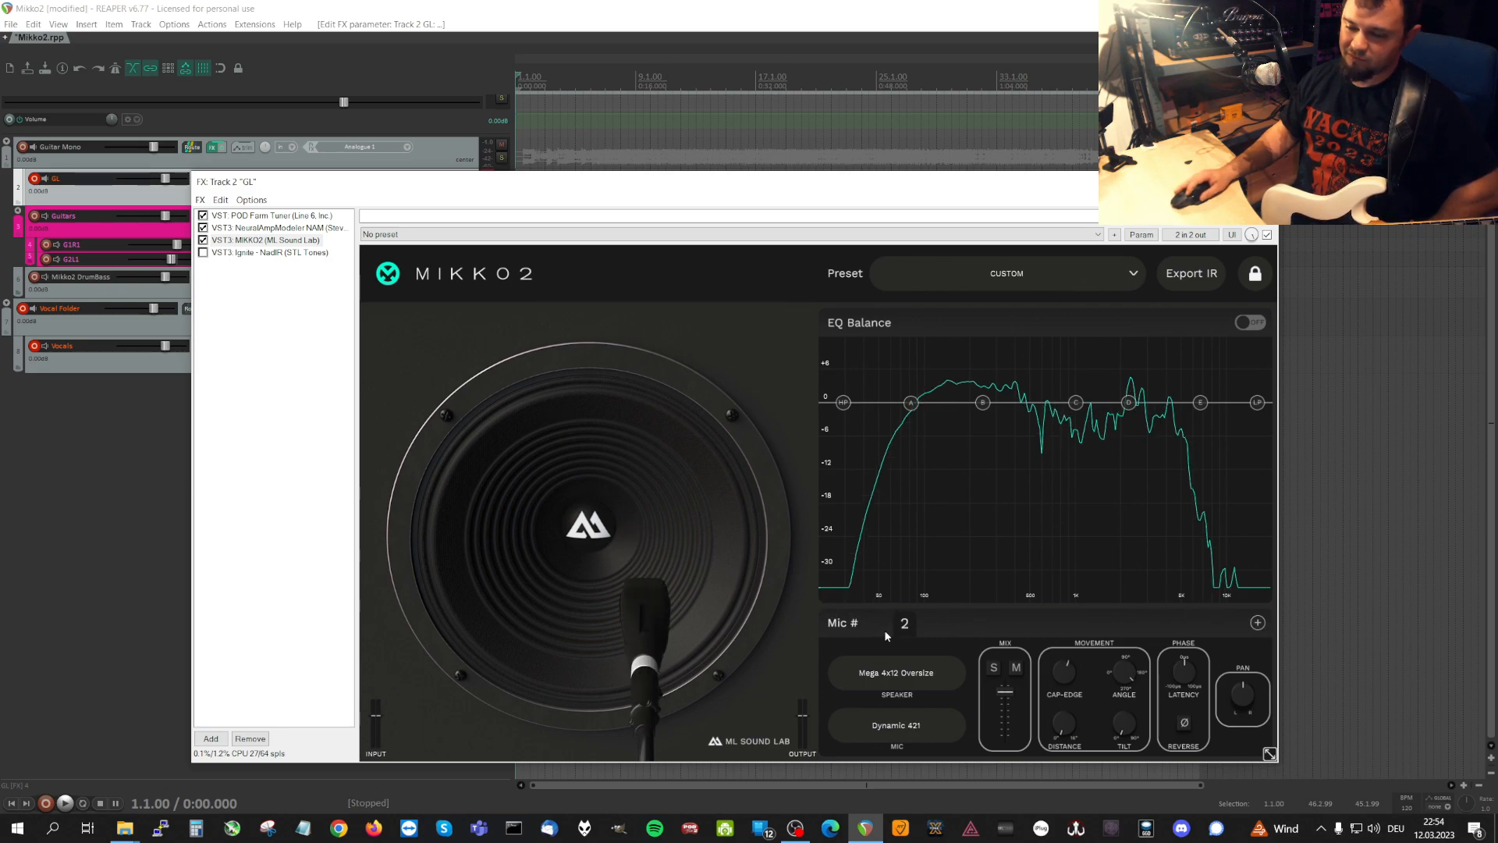
click(729, 234)
click(701, 248)
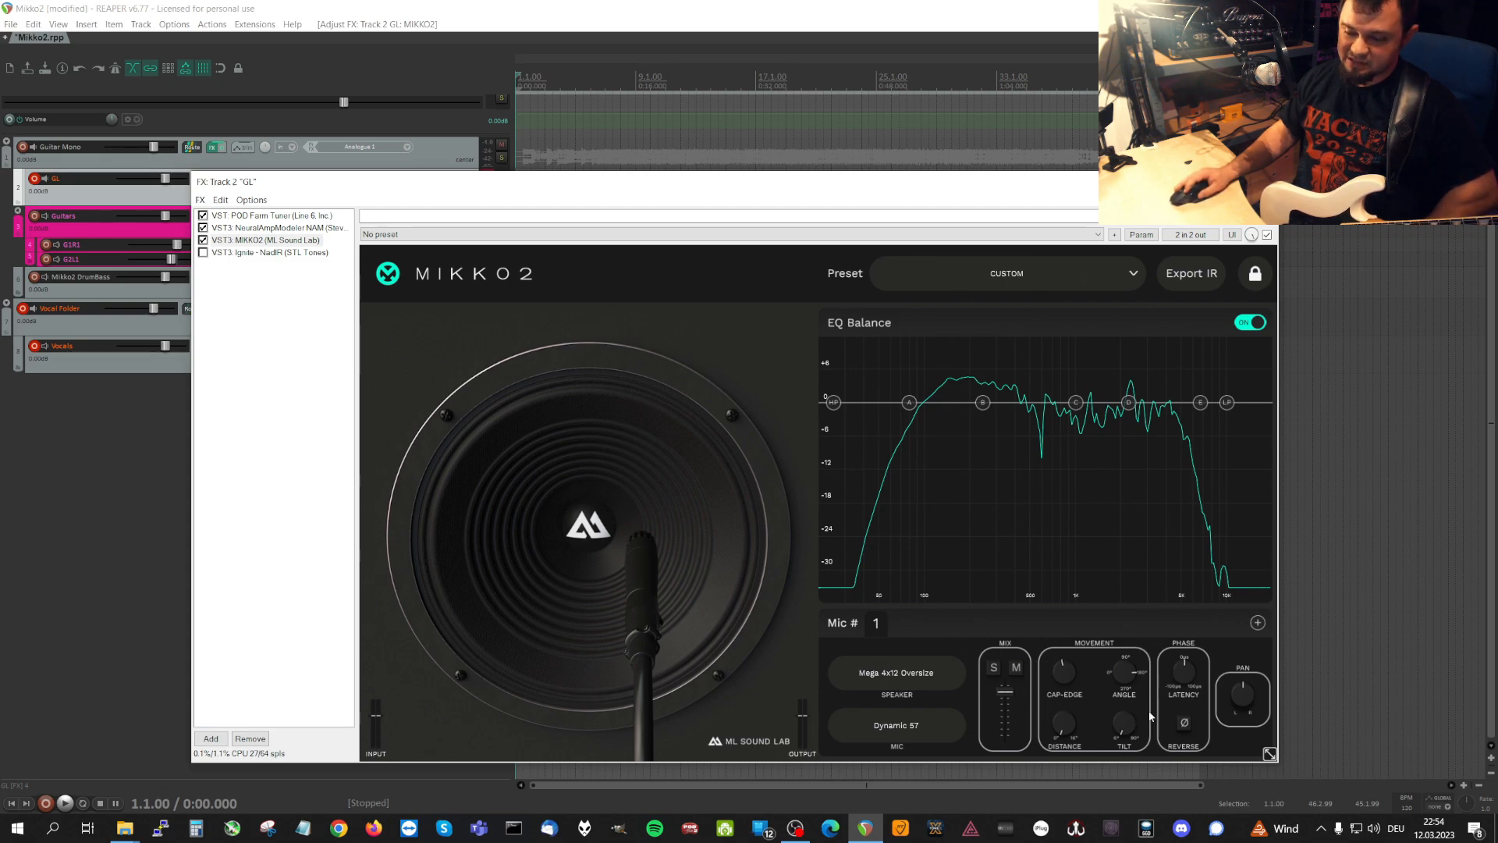
Turn microphone 1's Cap-Edge down to its minimum so the Dynamic 57 sits at the centre of the speaker cap.
click(1065, 673)
drag(1064, 673, 1043, 745)
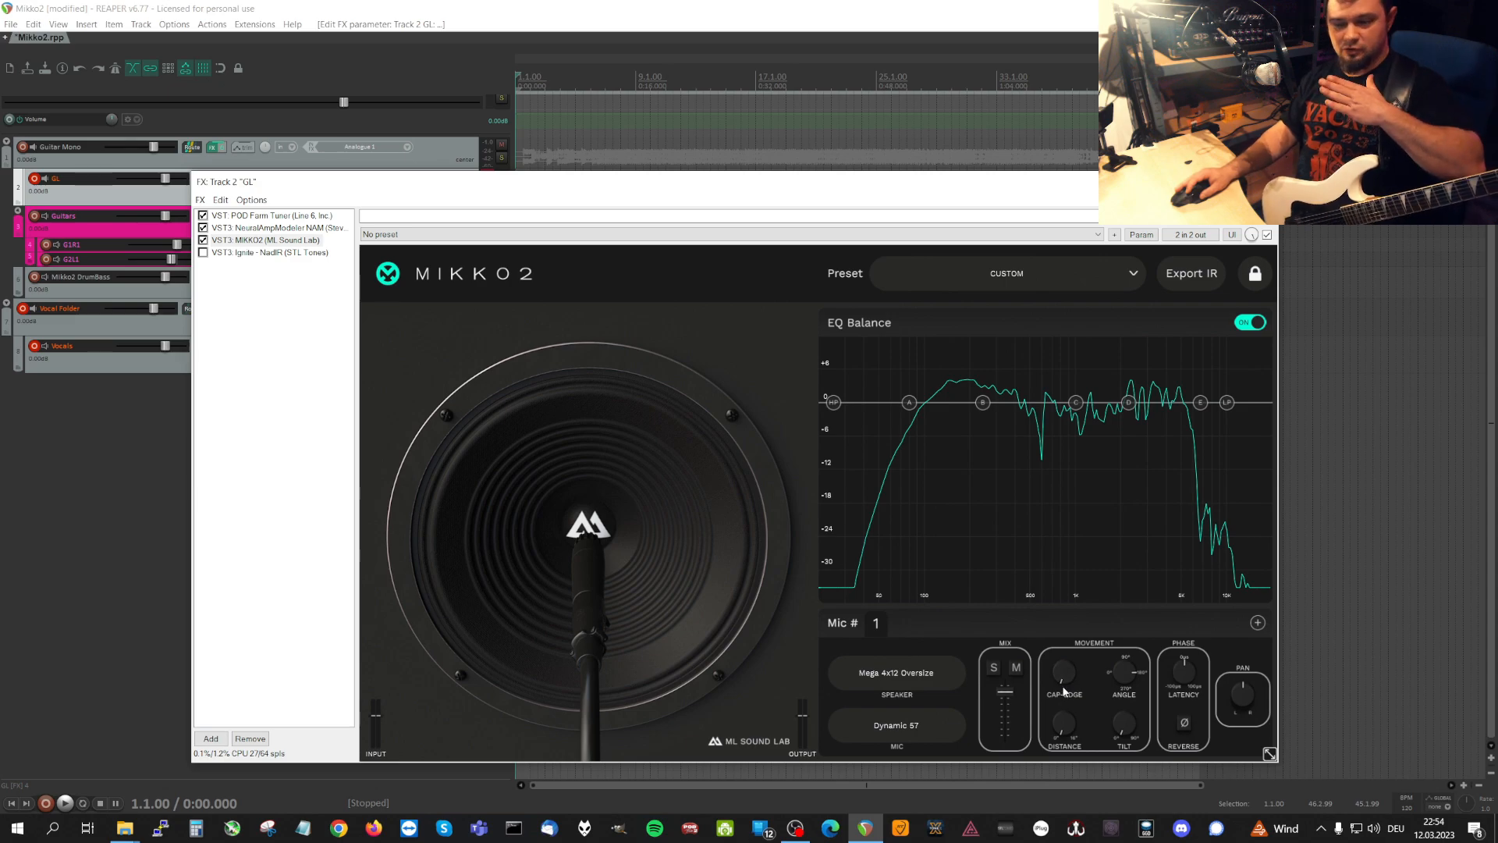
drag(1063, 696, 1034, 683)
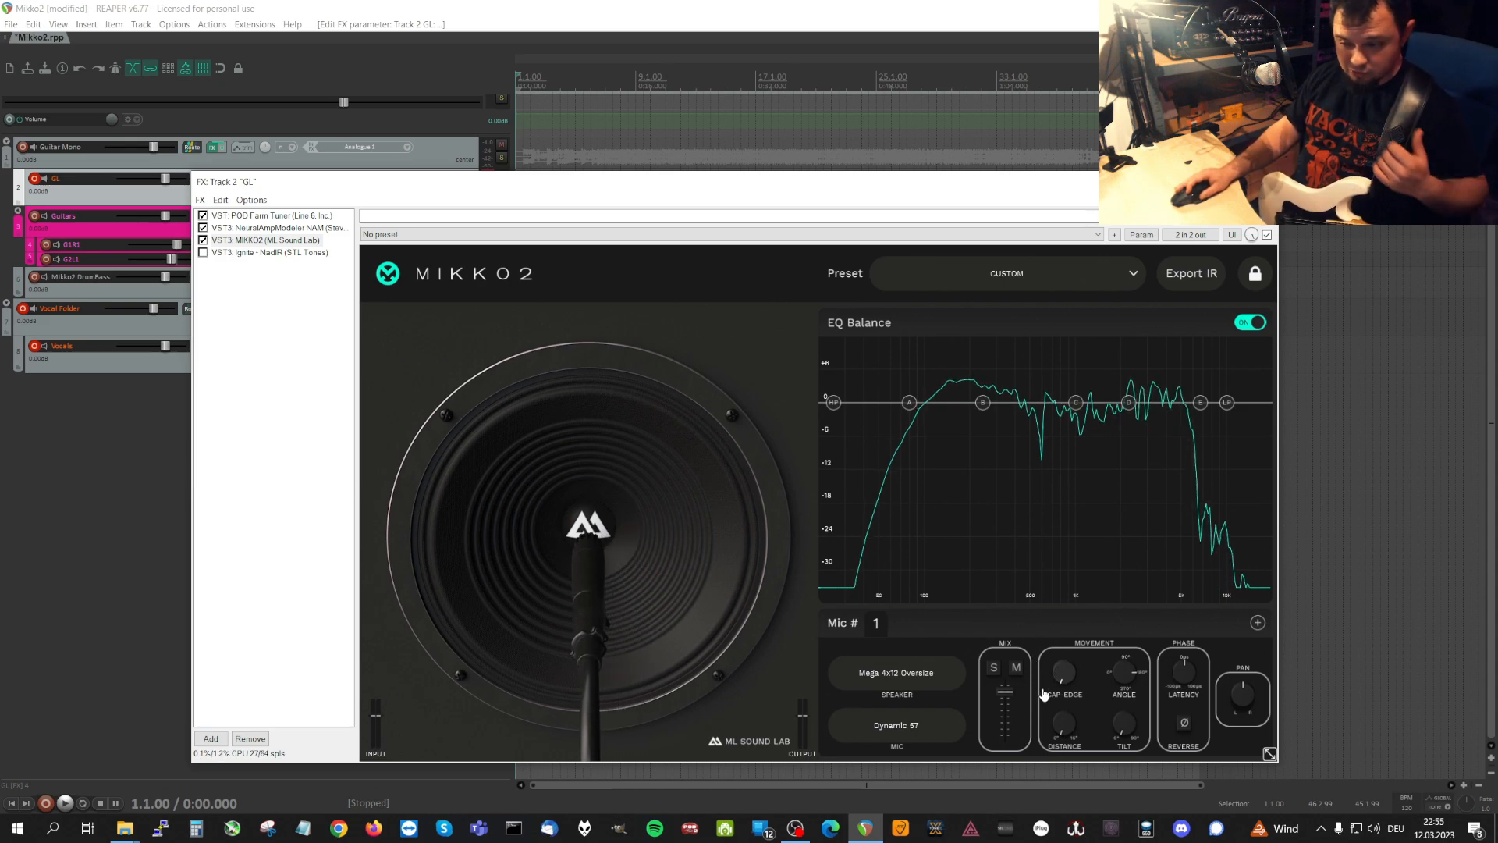
drag(1044, 694, 1008, 762)
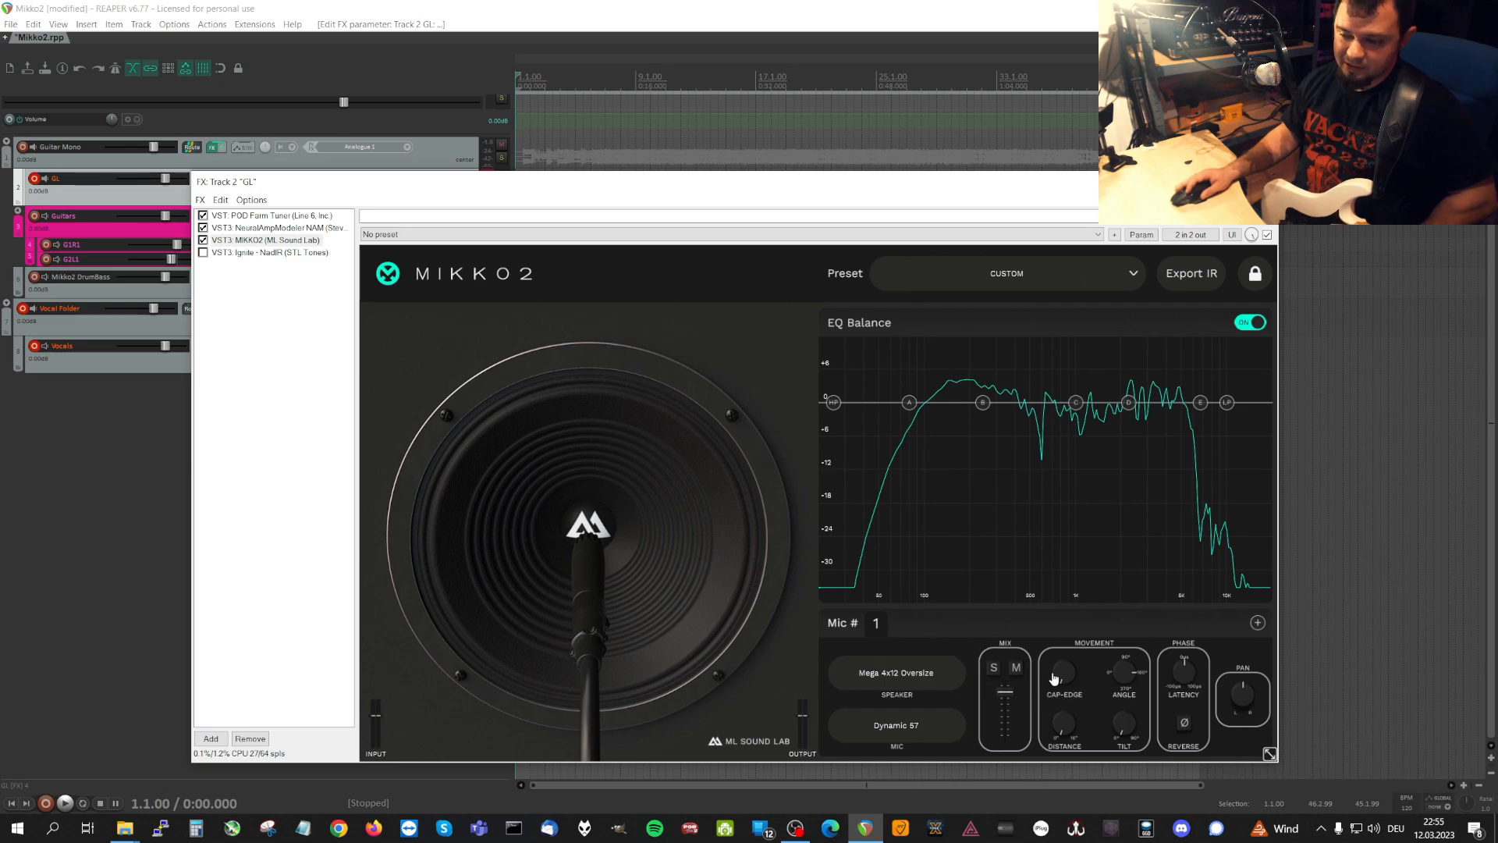
drag(1059, 686, 1065, 722)
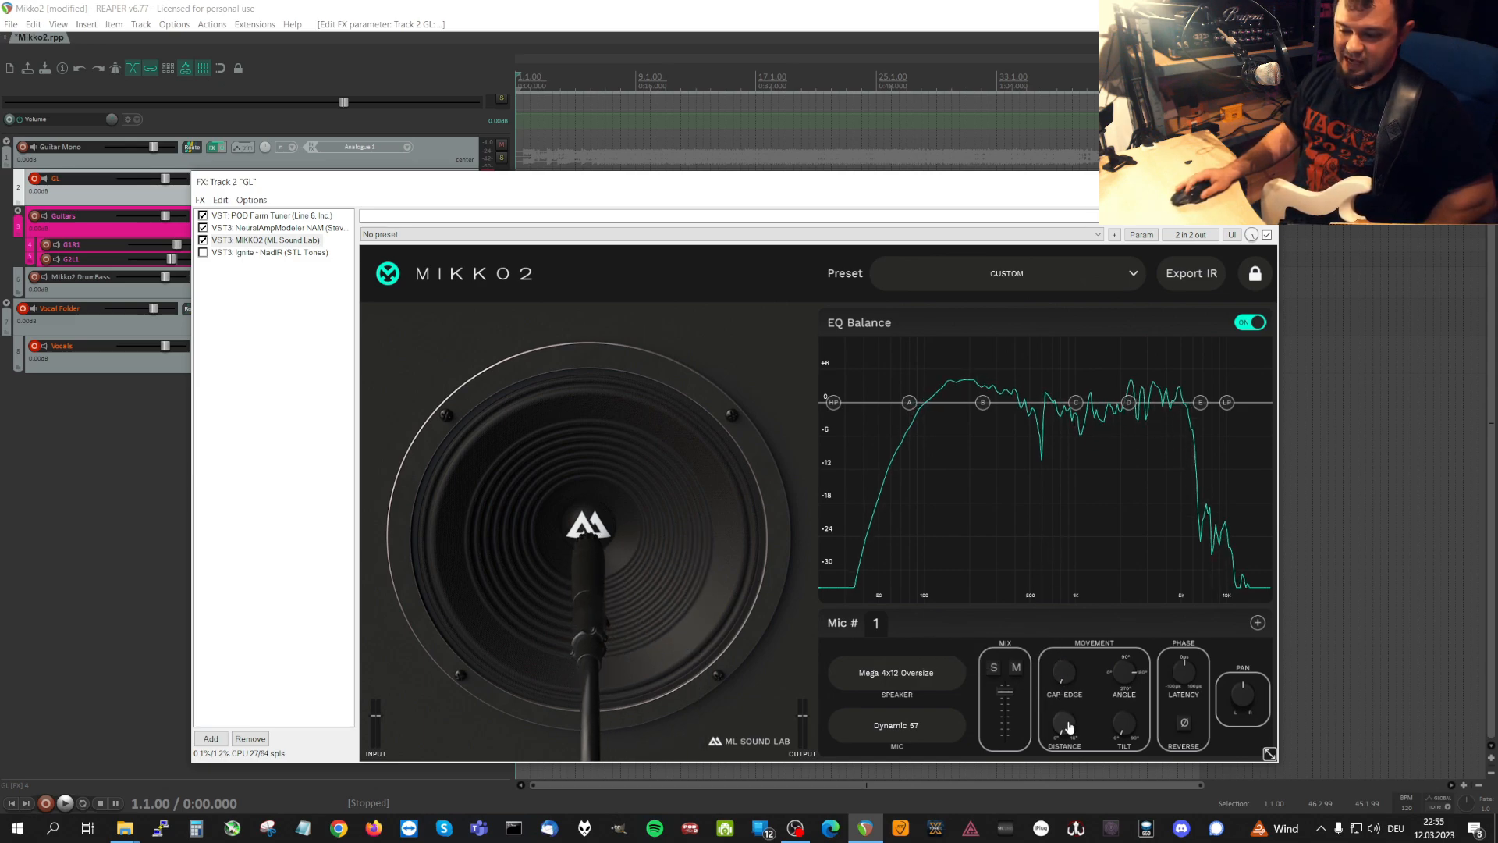
Vary microphone 1's Distance and Cap-Edge, leaving it at a short distance and slightly off the cap centre.
drag(1019, 484, 1046, 592)
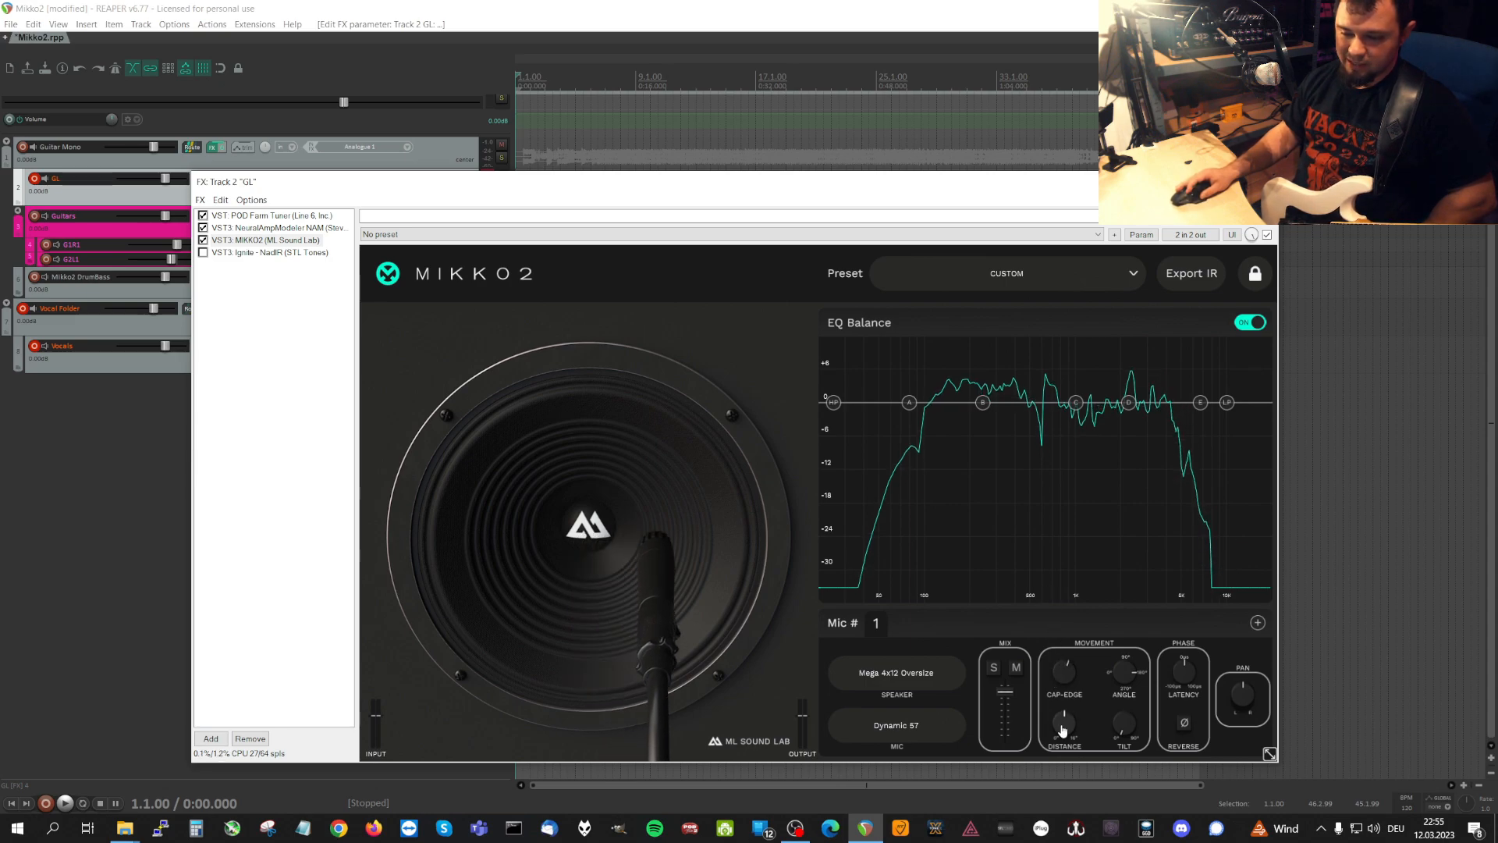
drag(1063, 727, 1054, 562)
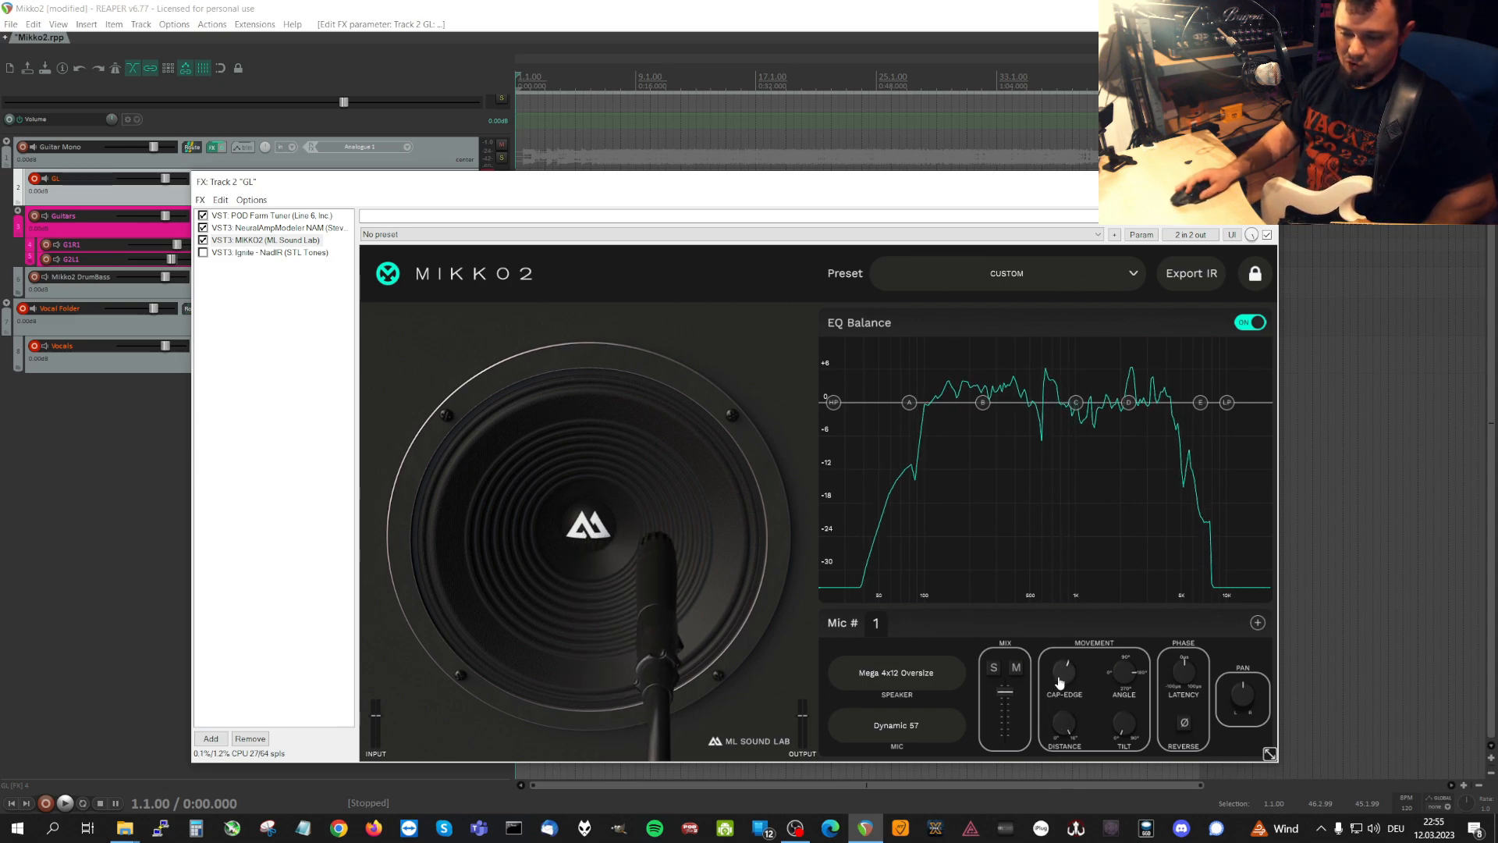
drag(1060, 682, 1061, 837)
drag(1066, 740, 1066, 780)
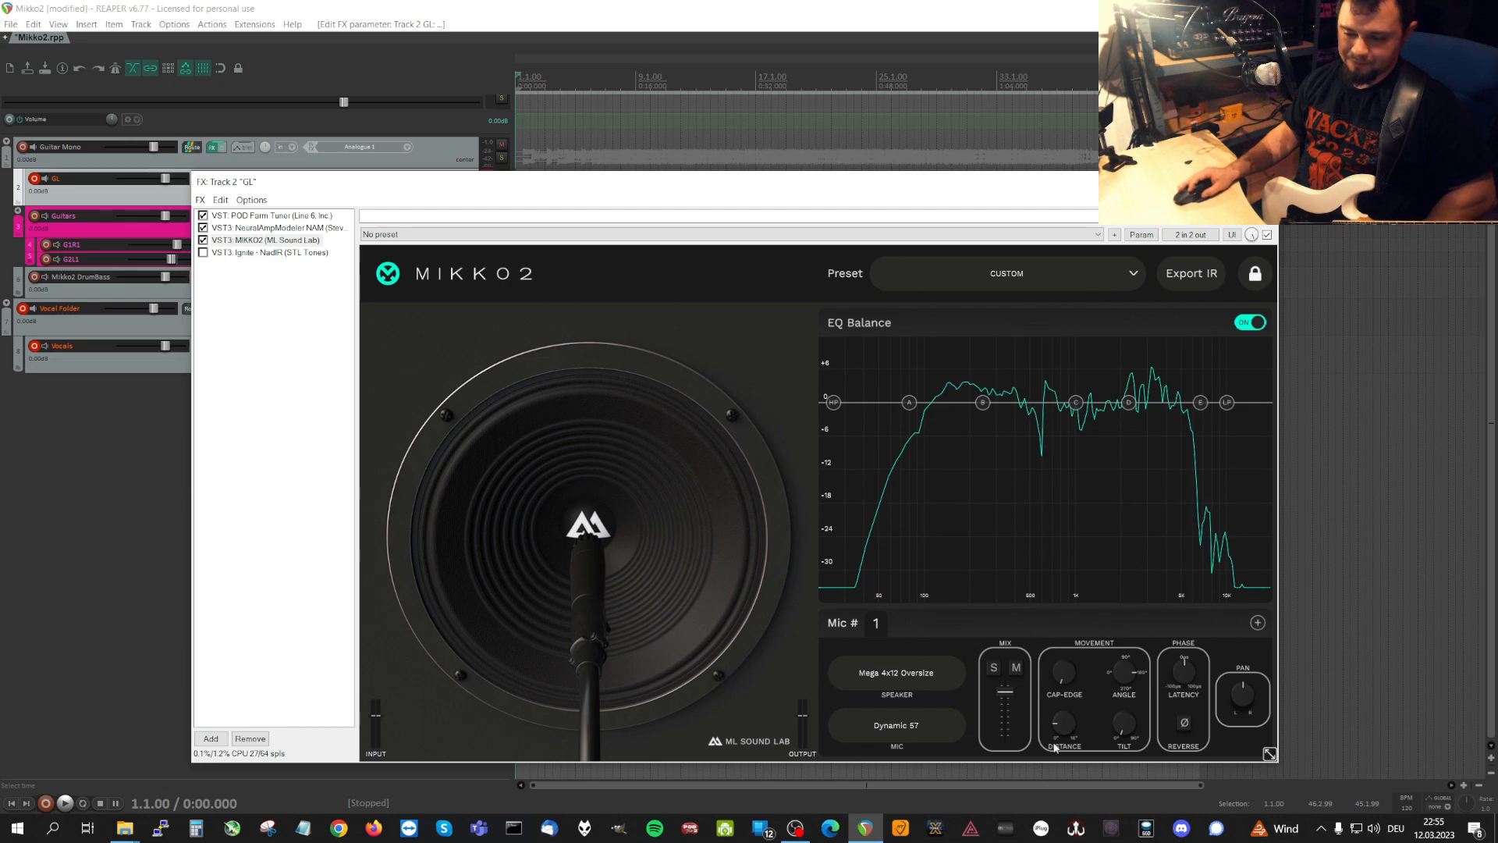
drag(1063, 672, 1057, 621)
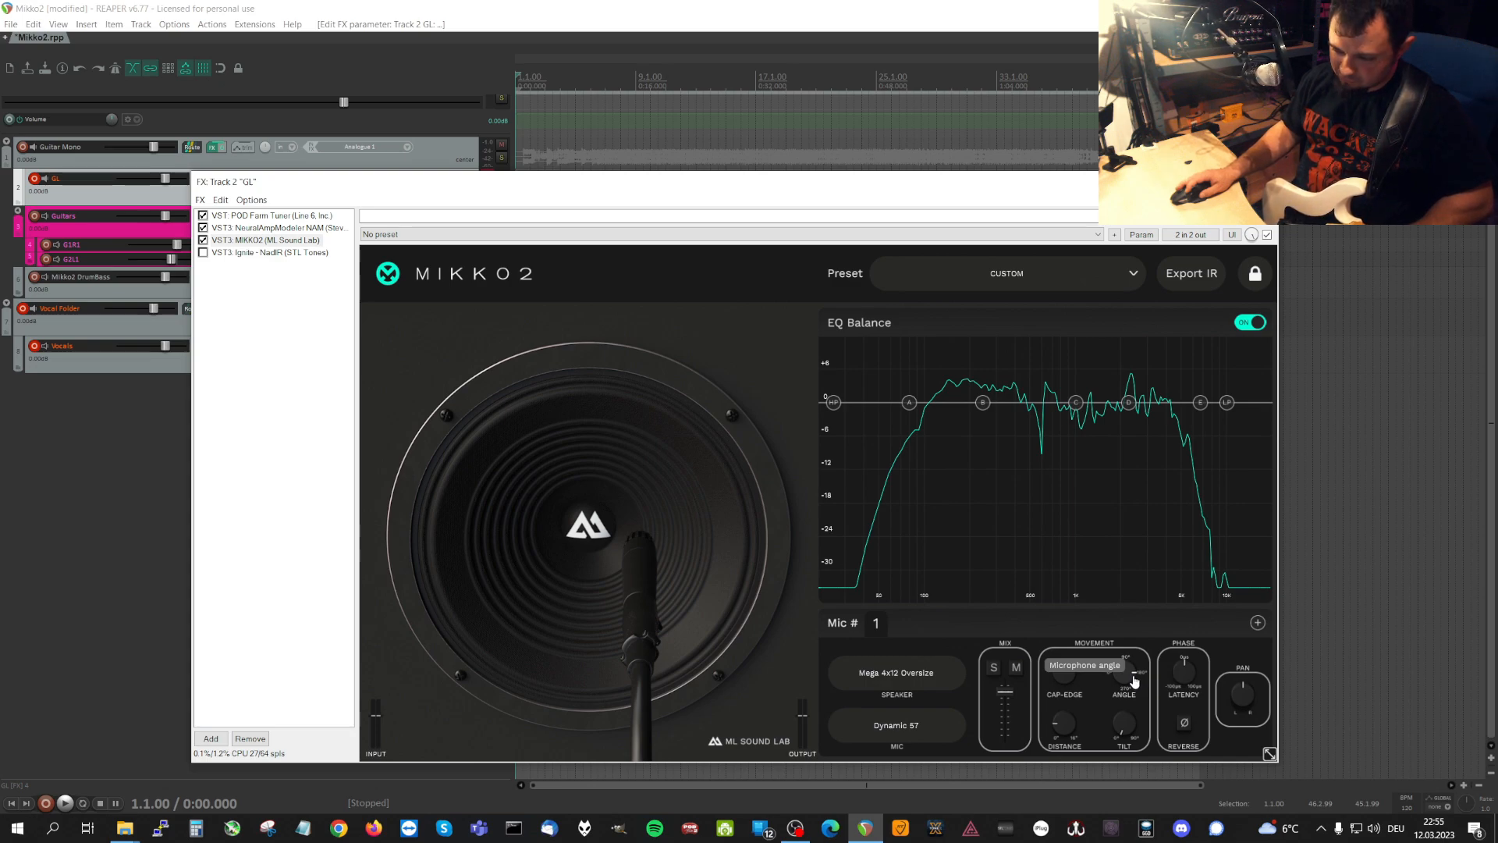
Try adjusting microphone 1's Angle and turn EQ Balance off.
drag(1134, 682, 1168, 672)
click(1247, 323)
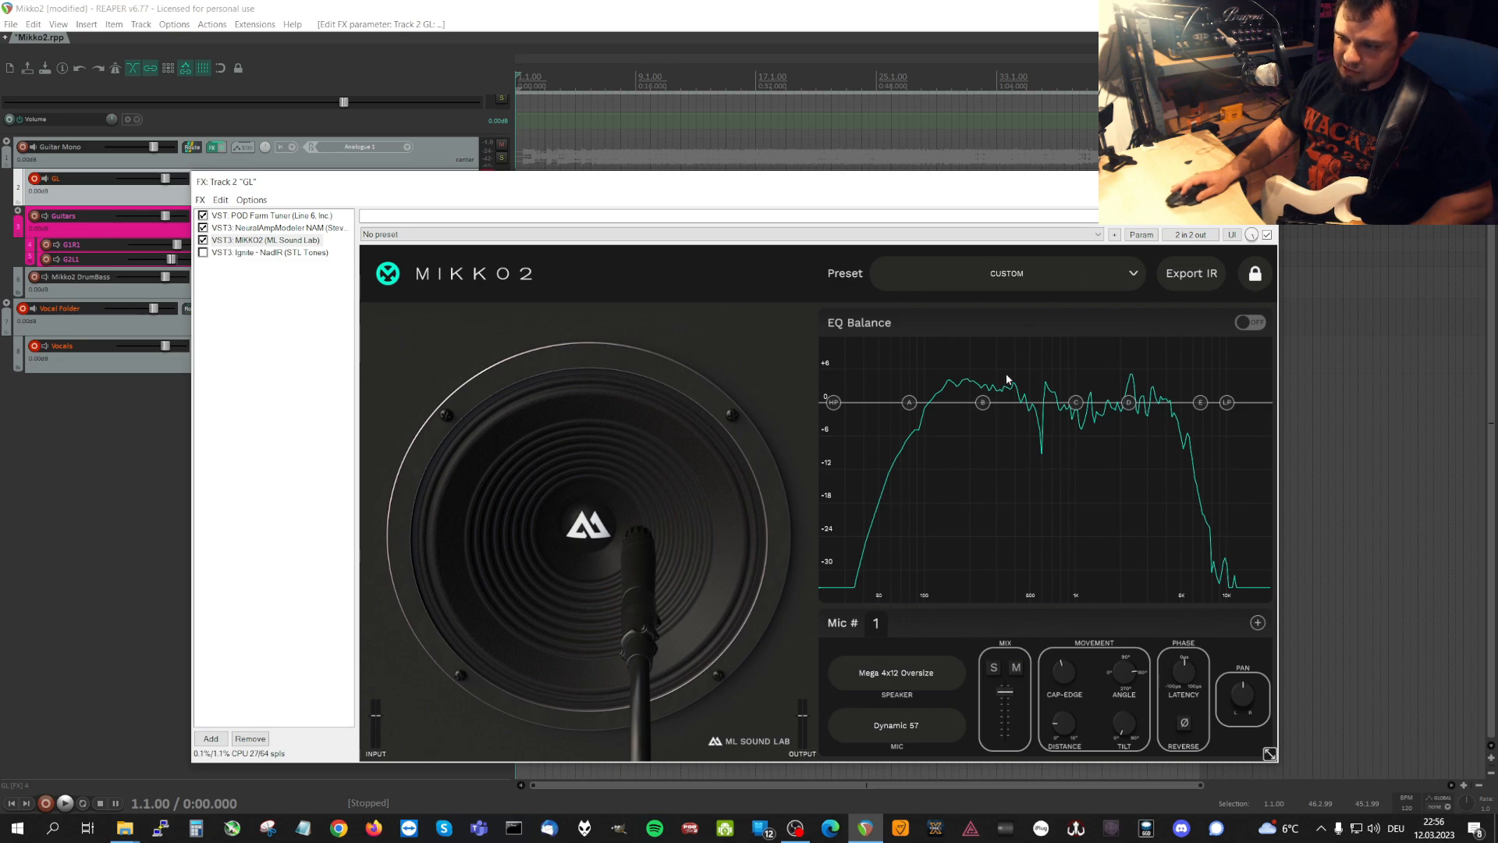
mouse_move(1177, 397)
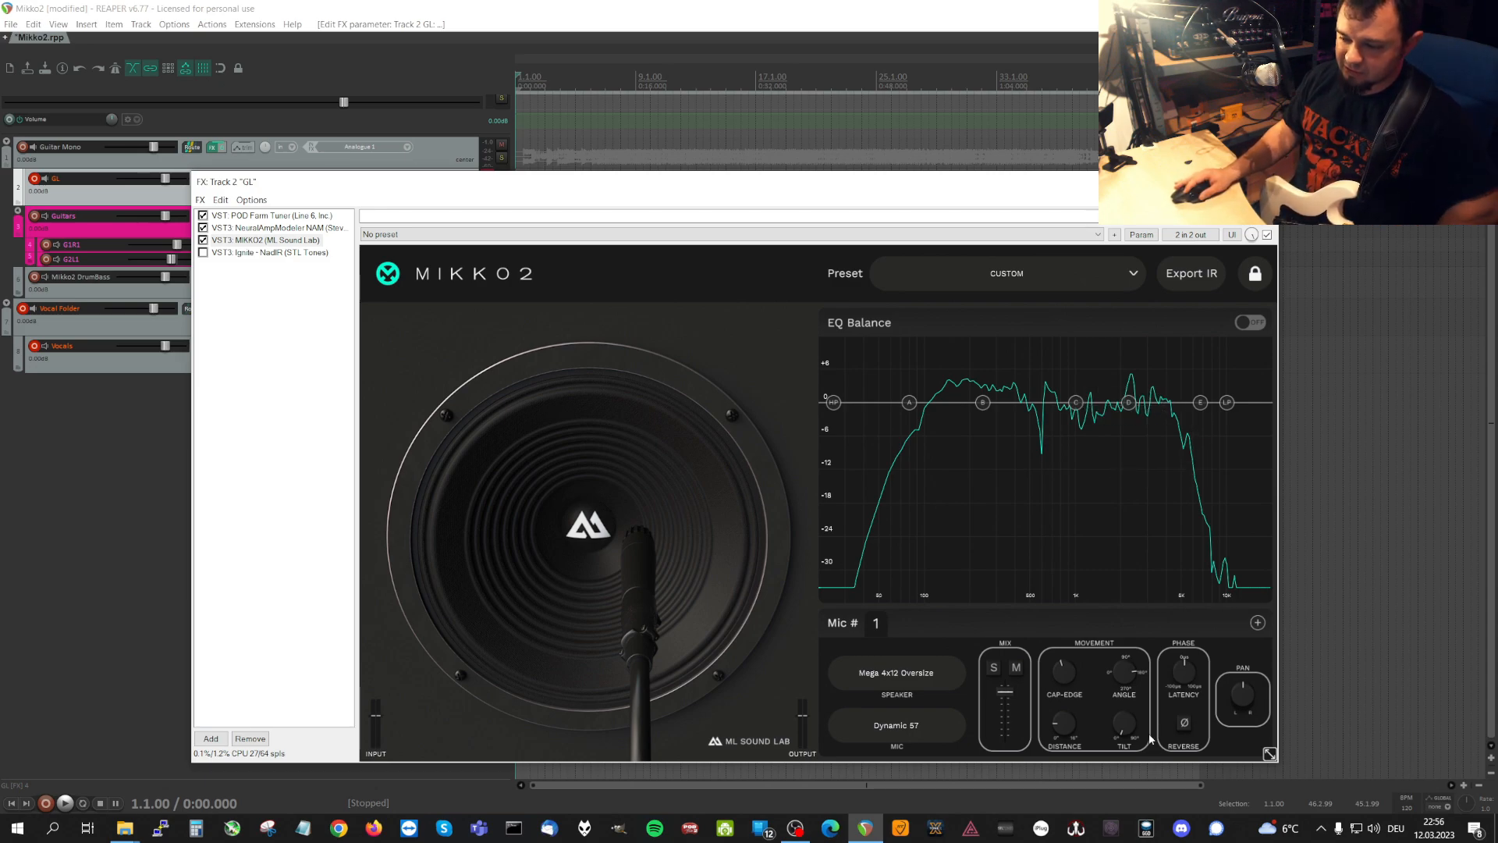
drag(1137, 675, 1143, 675)
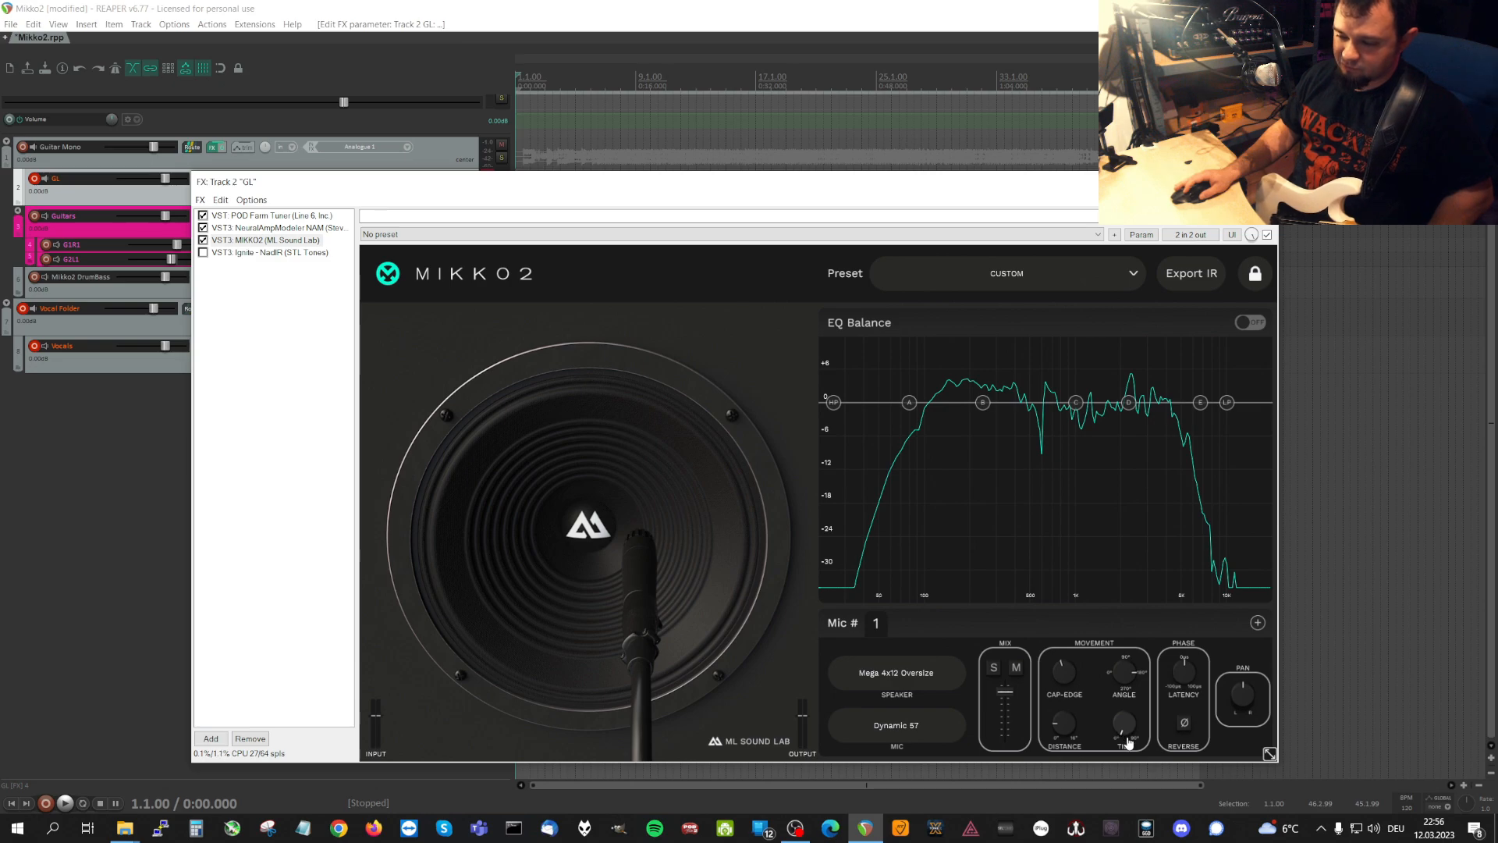
Sweep microphone 1's Tilt between its extremes and return it to the minimum.
drag(1128, 742, 1084, 550)
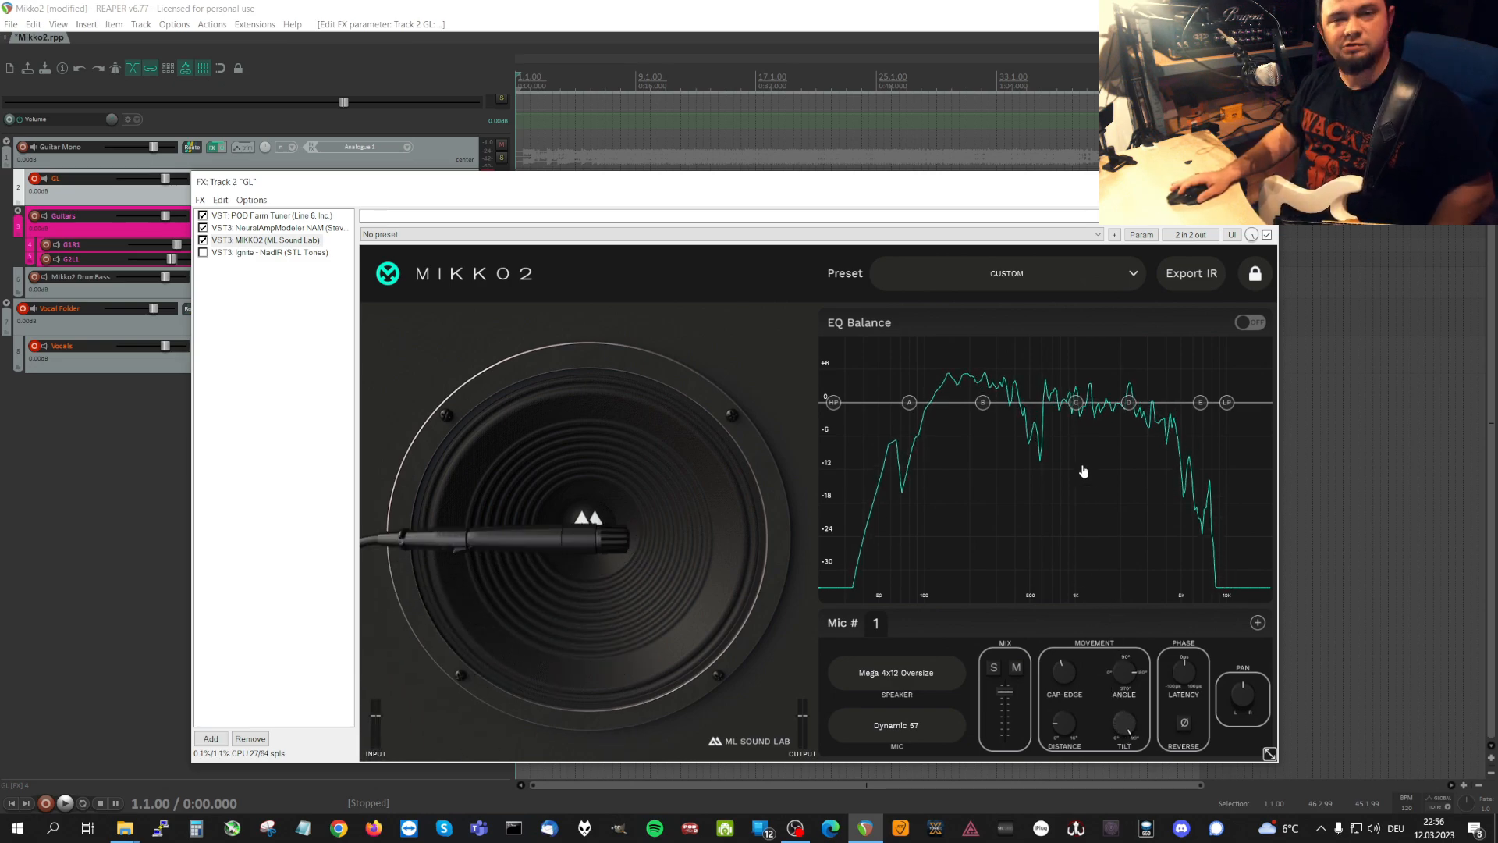
drag(1075, 485, 1093, 660)
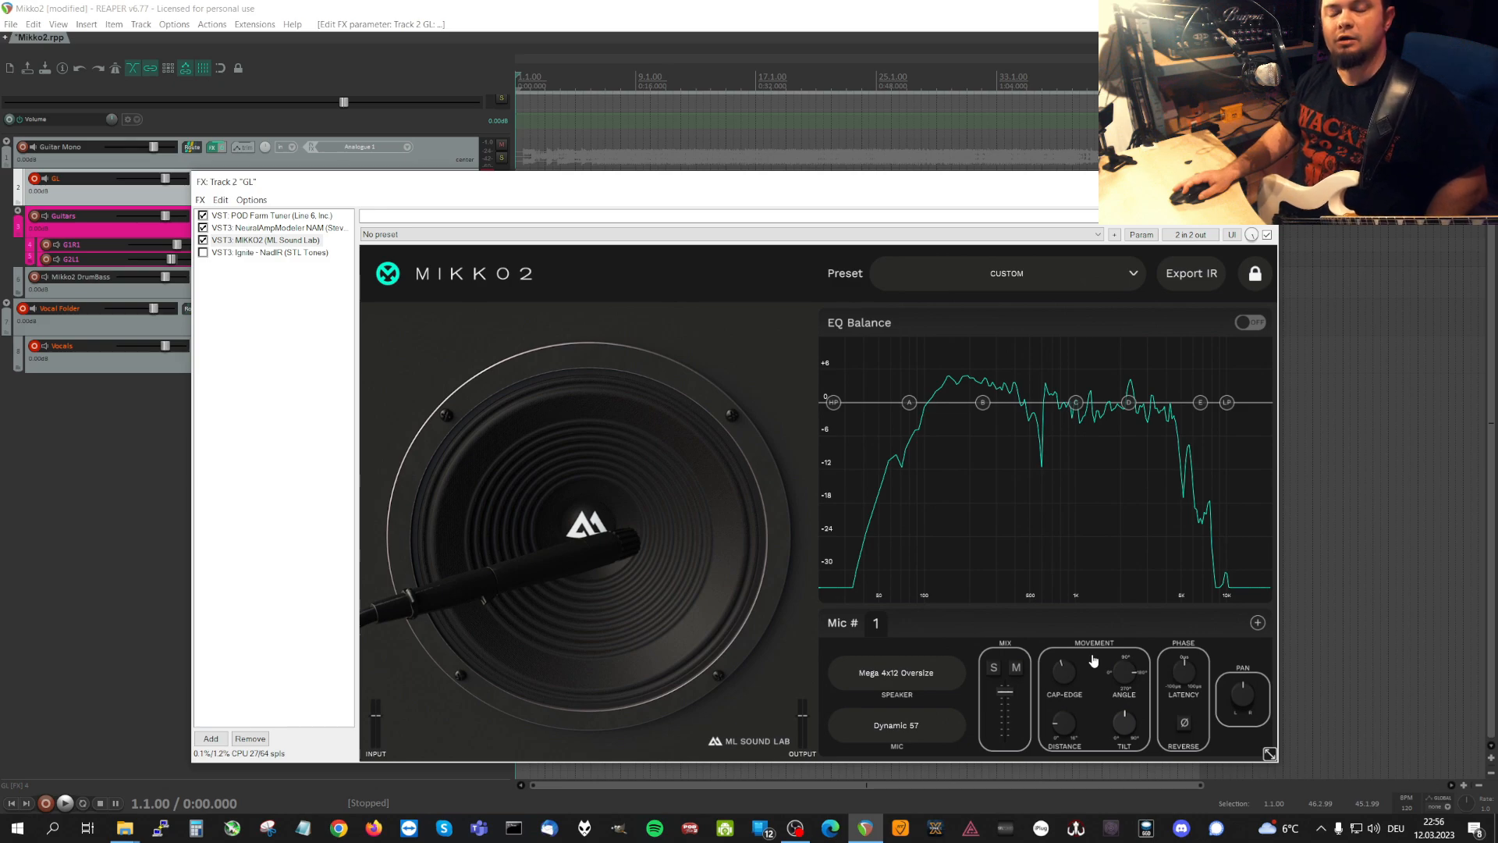
drag(1094, 661, 1129, 516)
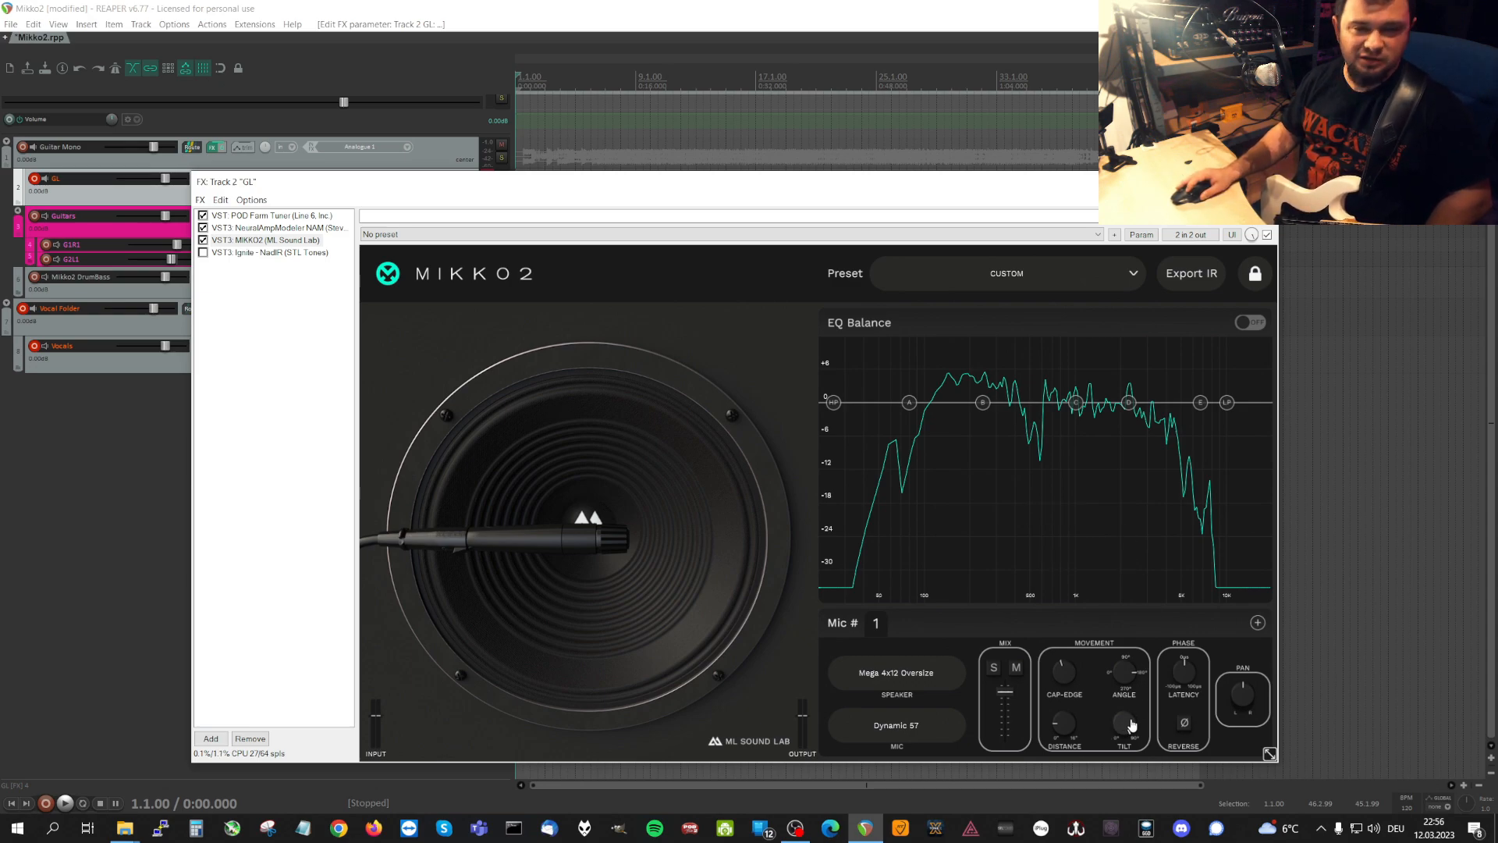
drag(1129, 724, 1137, 842)
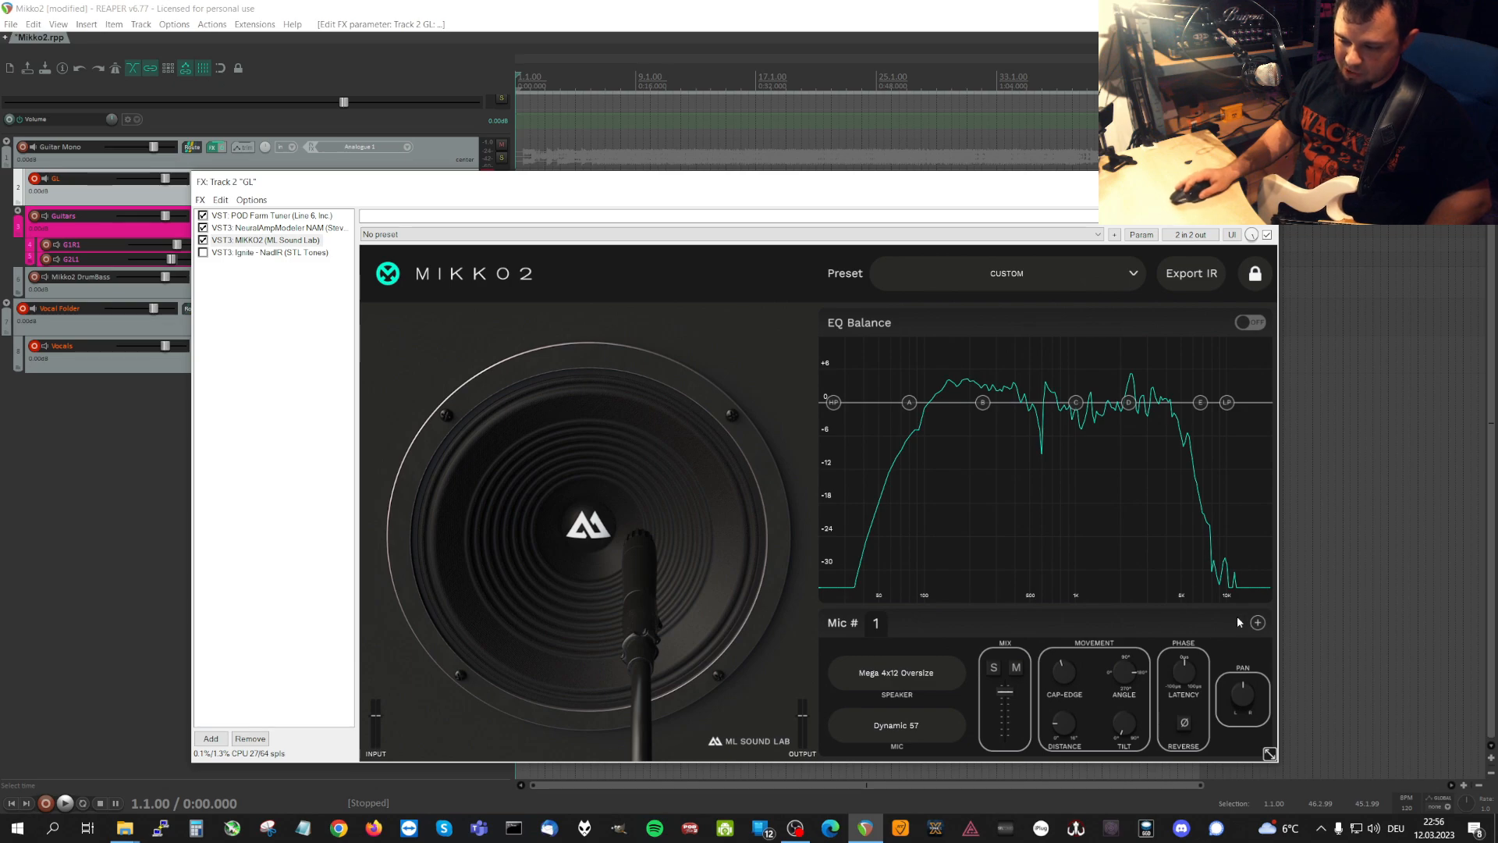
Add a second microphone to the speaker cabinet.
click(1257, 622)
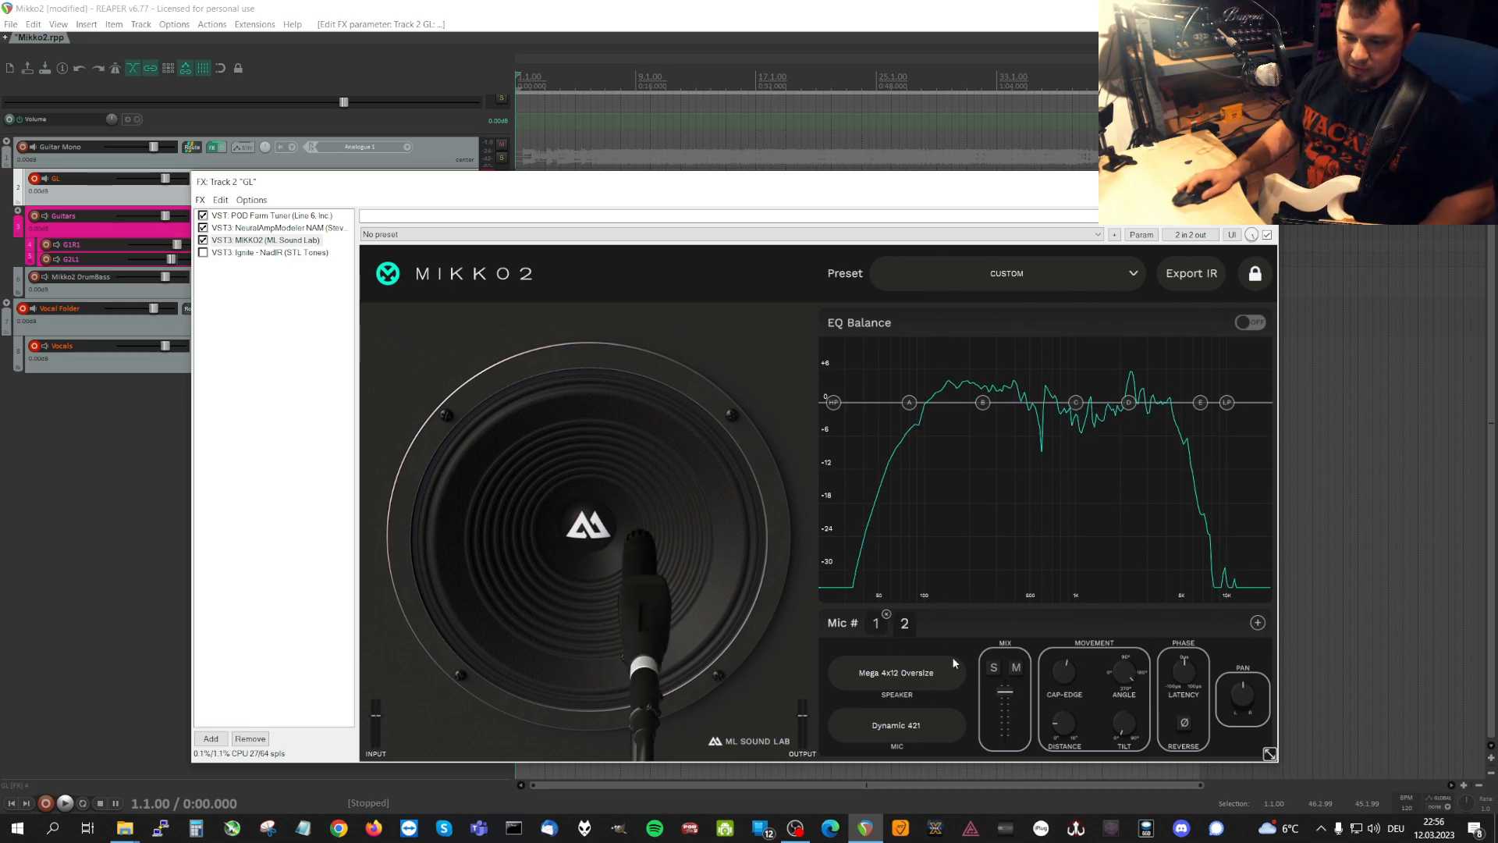
Reset MIKKO2 to its factory default with a single microphone and turn EQ Balance off.
click(900, 624)
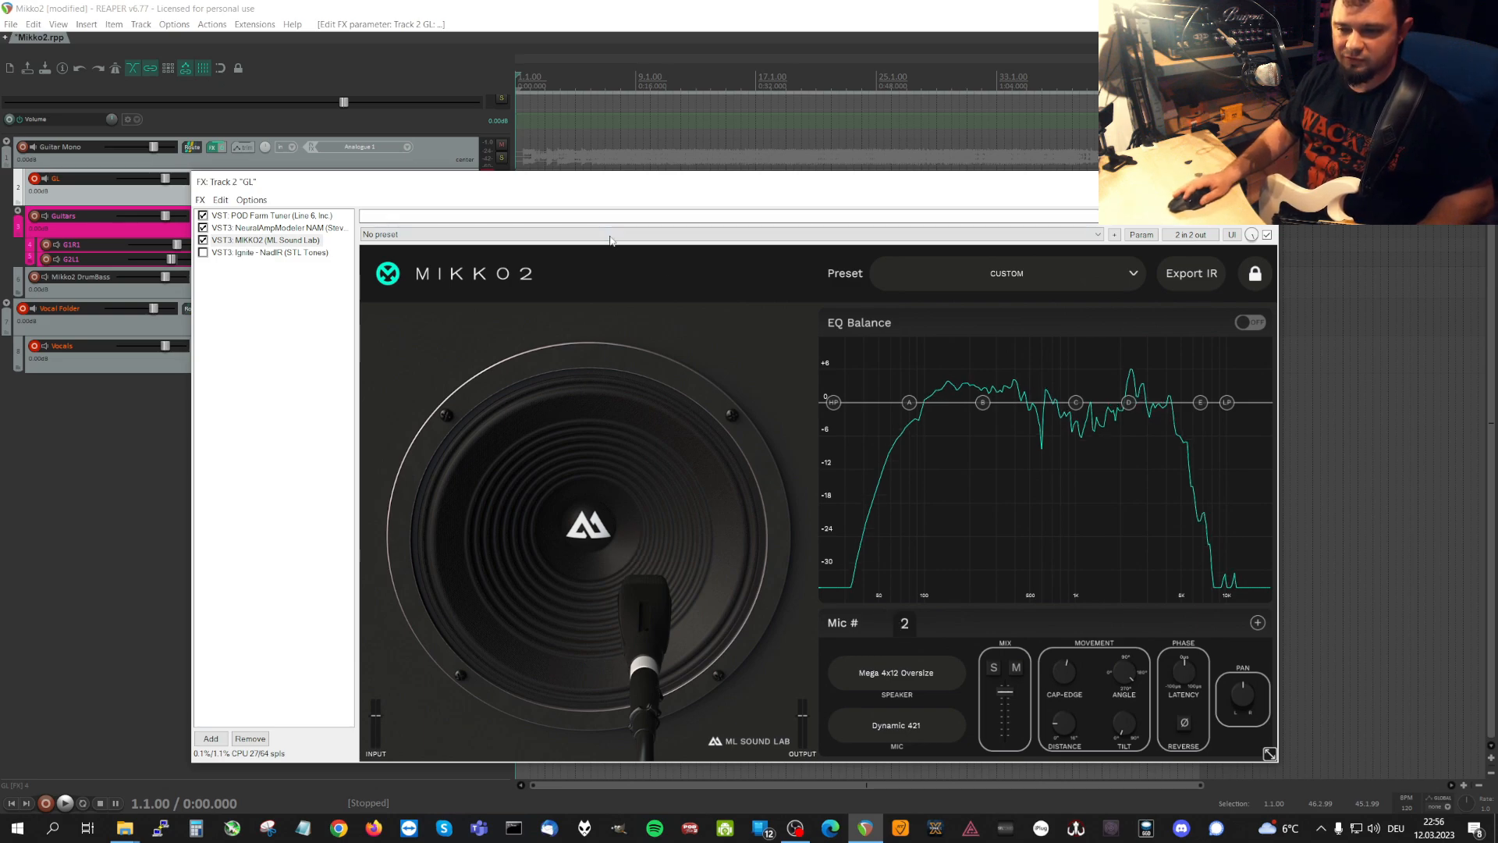
click(541, 234)
click(537, 247)
click(529, 237)
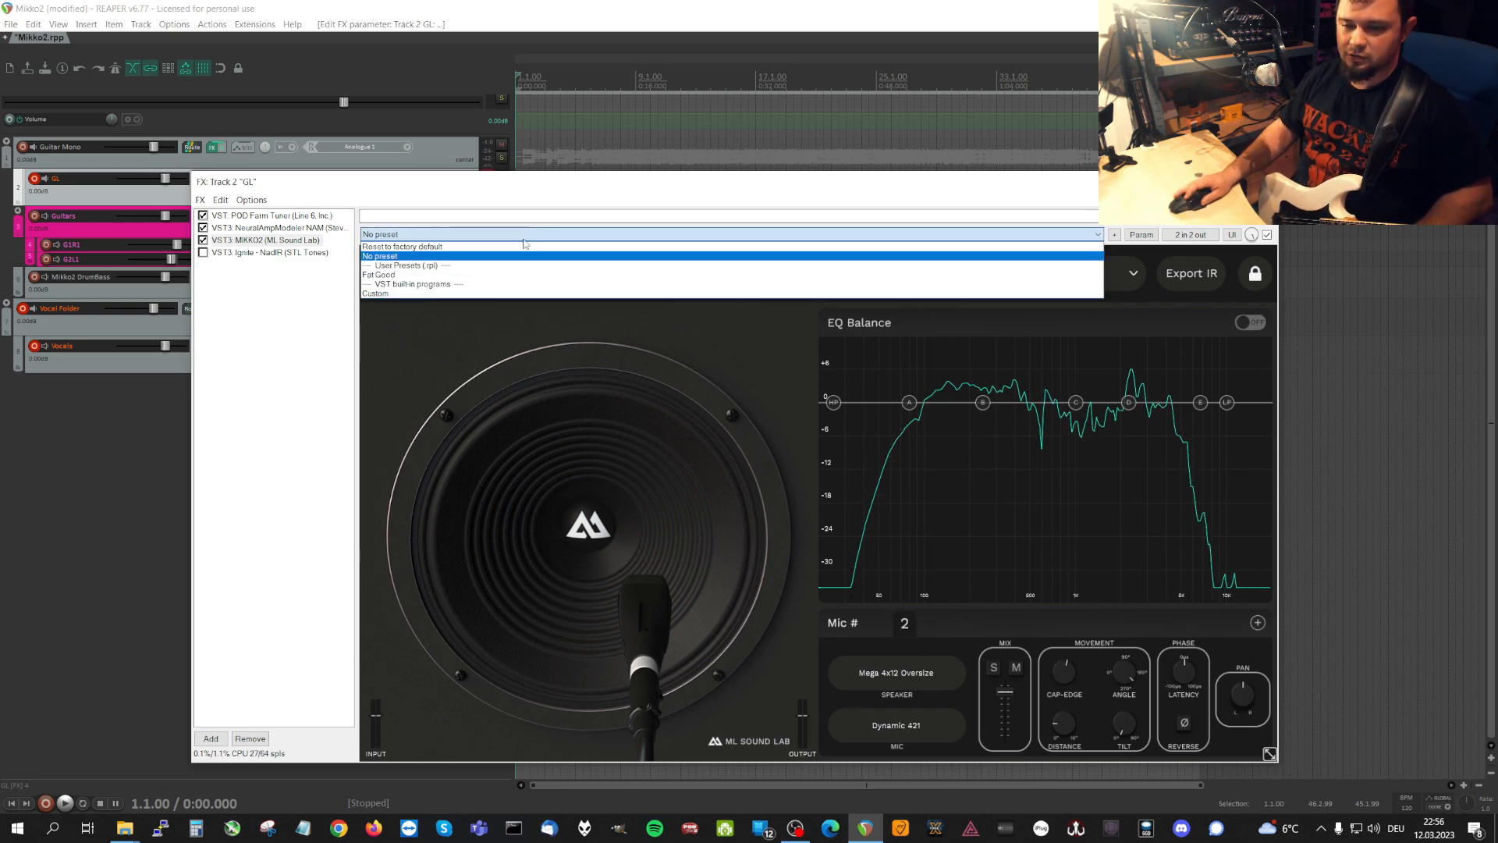
click(531, 246)
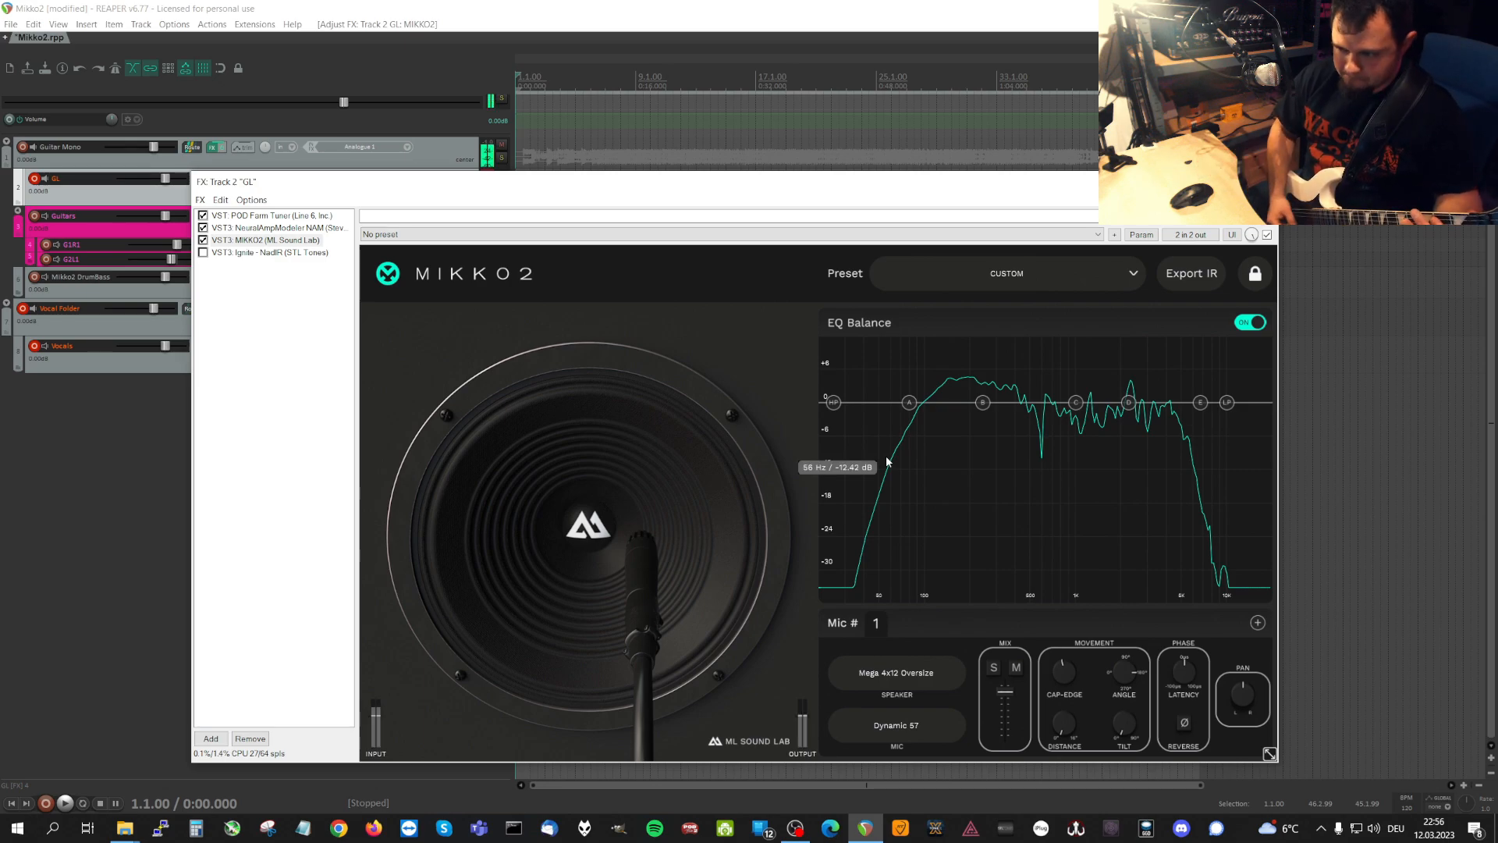
click(1249, 324)
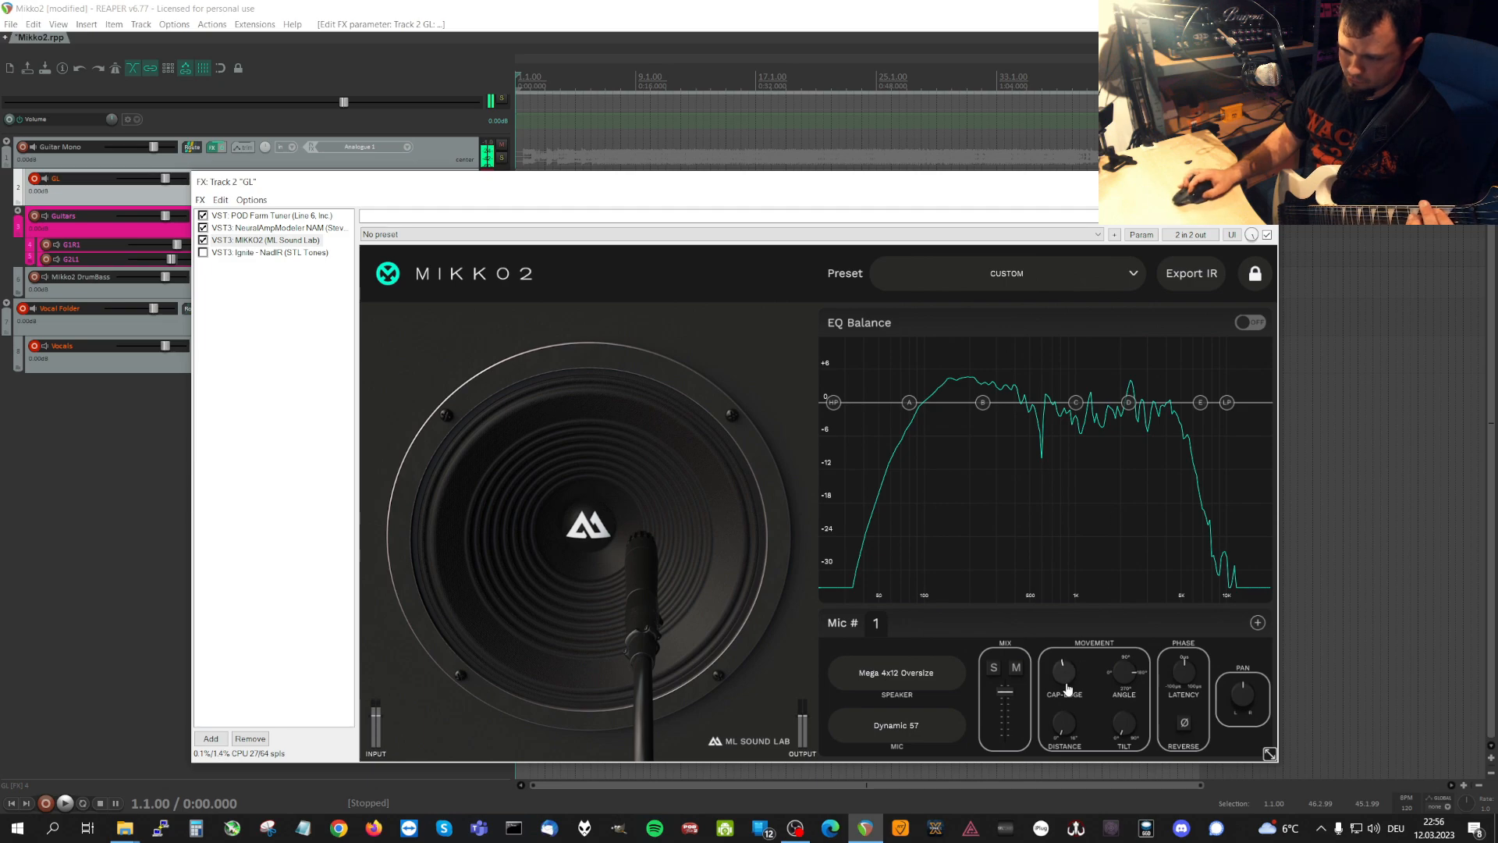
Try microphone 1's Cap-Edge and Angle at different settings, returning Angle to its starting direction.
drag(1065, 676, 1064, 578)
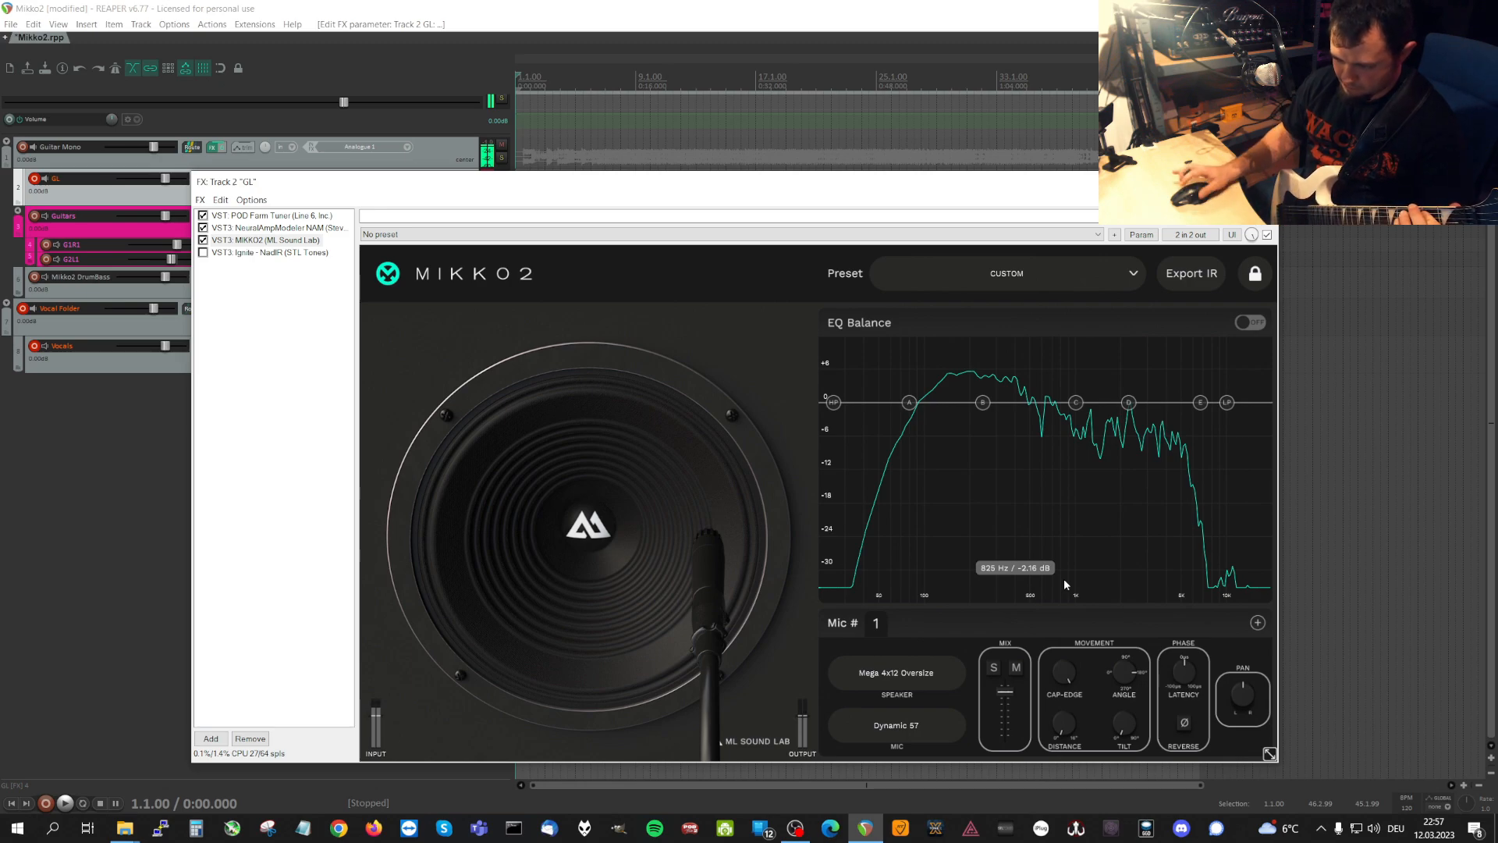
drag(1065, 673, 1060, 742)
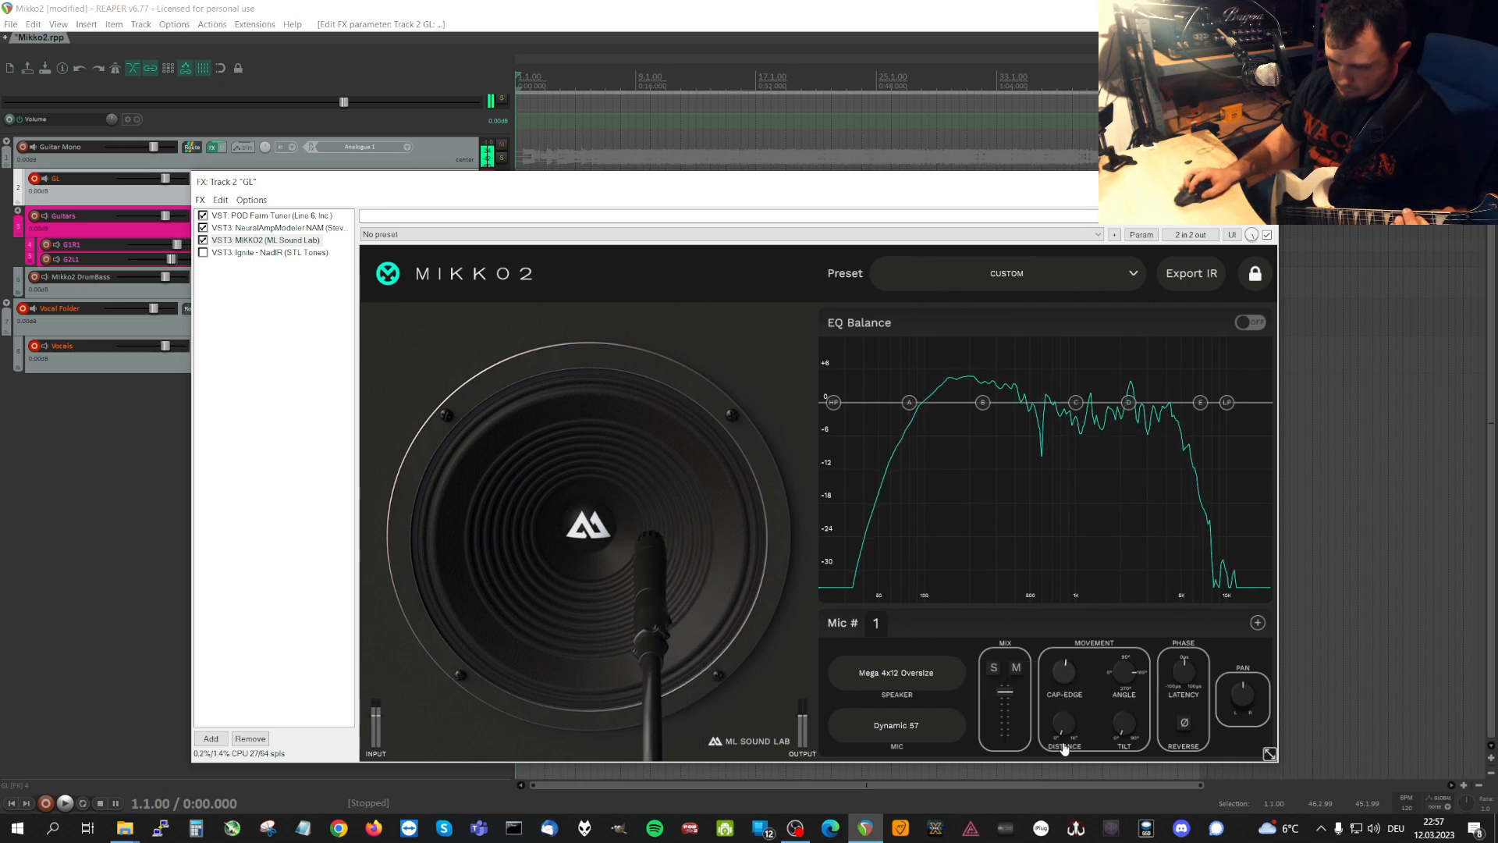
drag(1126, 679, 1142, 649)
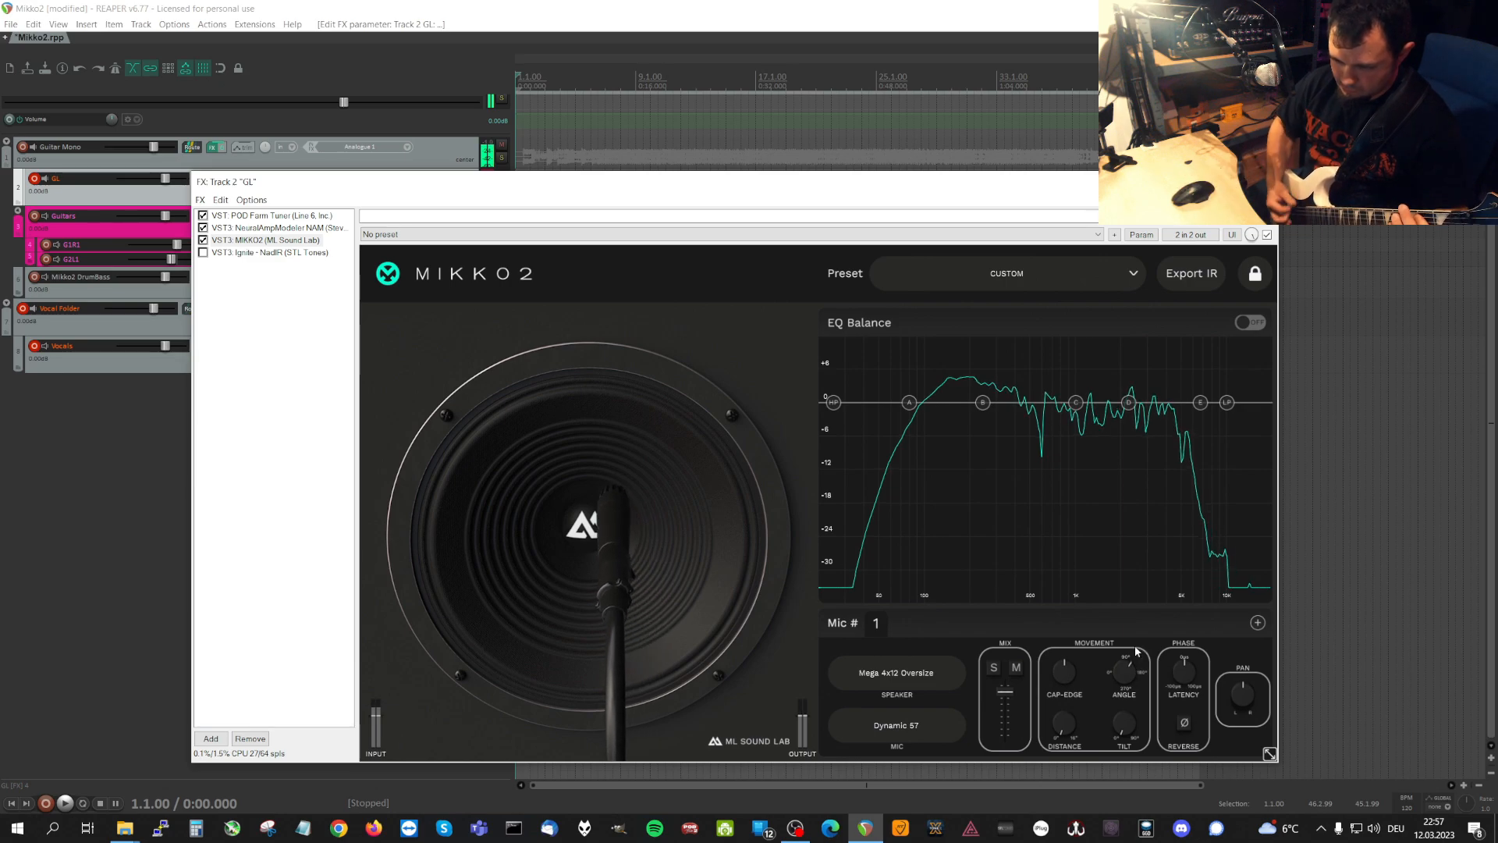
drag(1129, 677, 1068, 658)
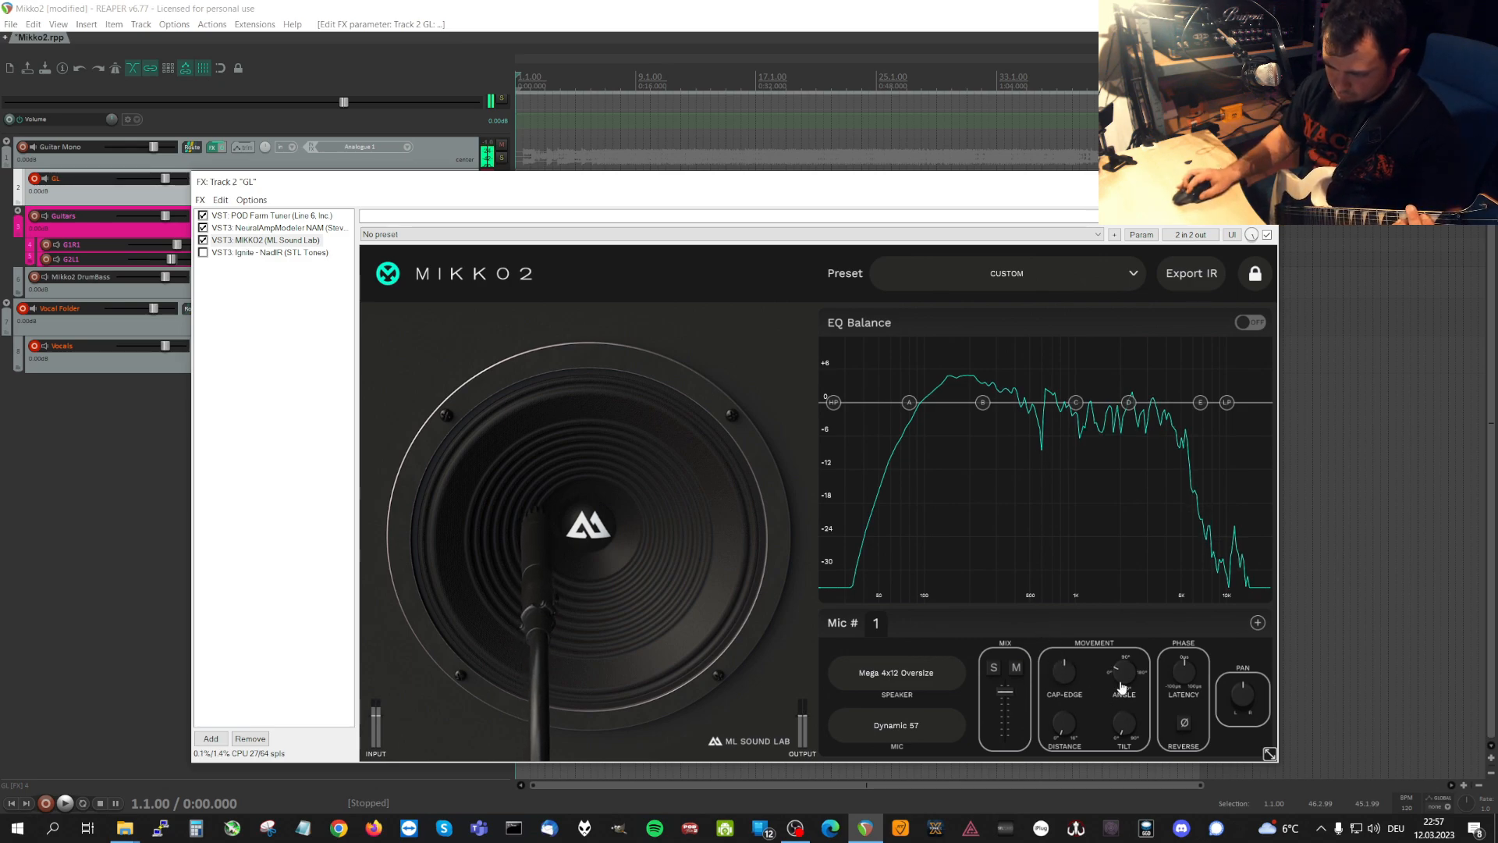
drag(1122, 686, 1112, 718)
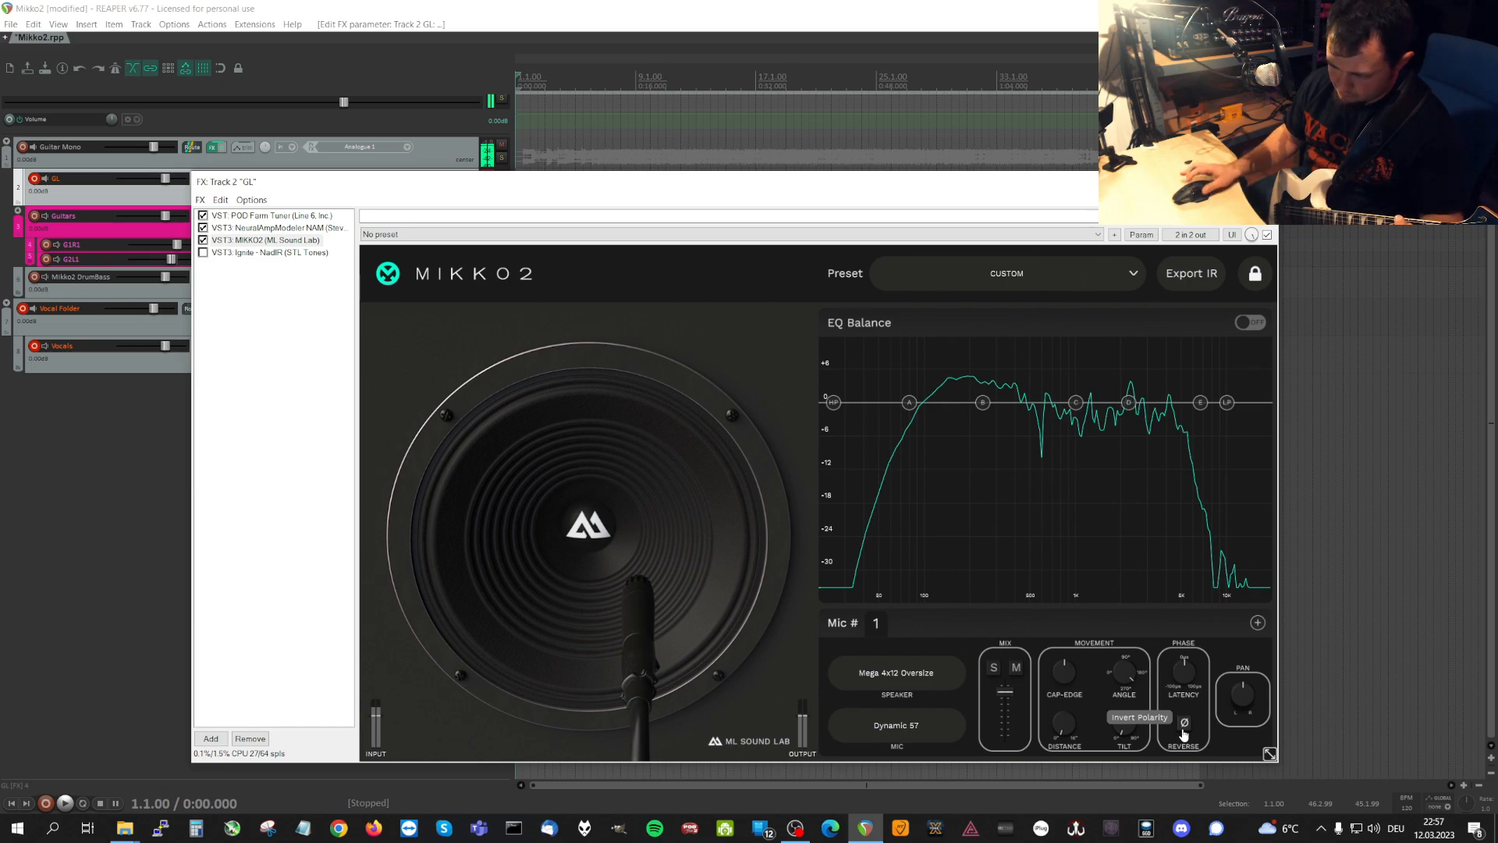
drag(1128, 679, 1353, 659)
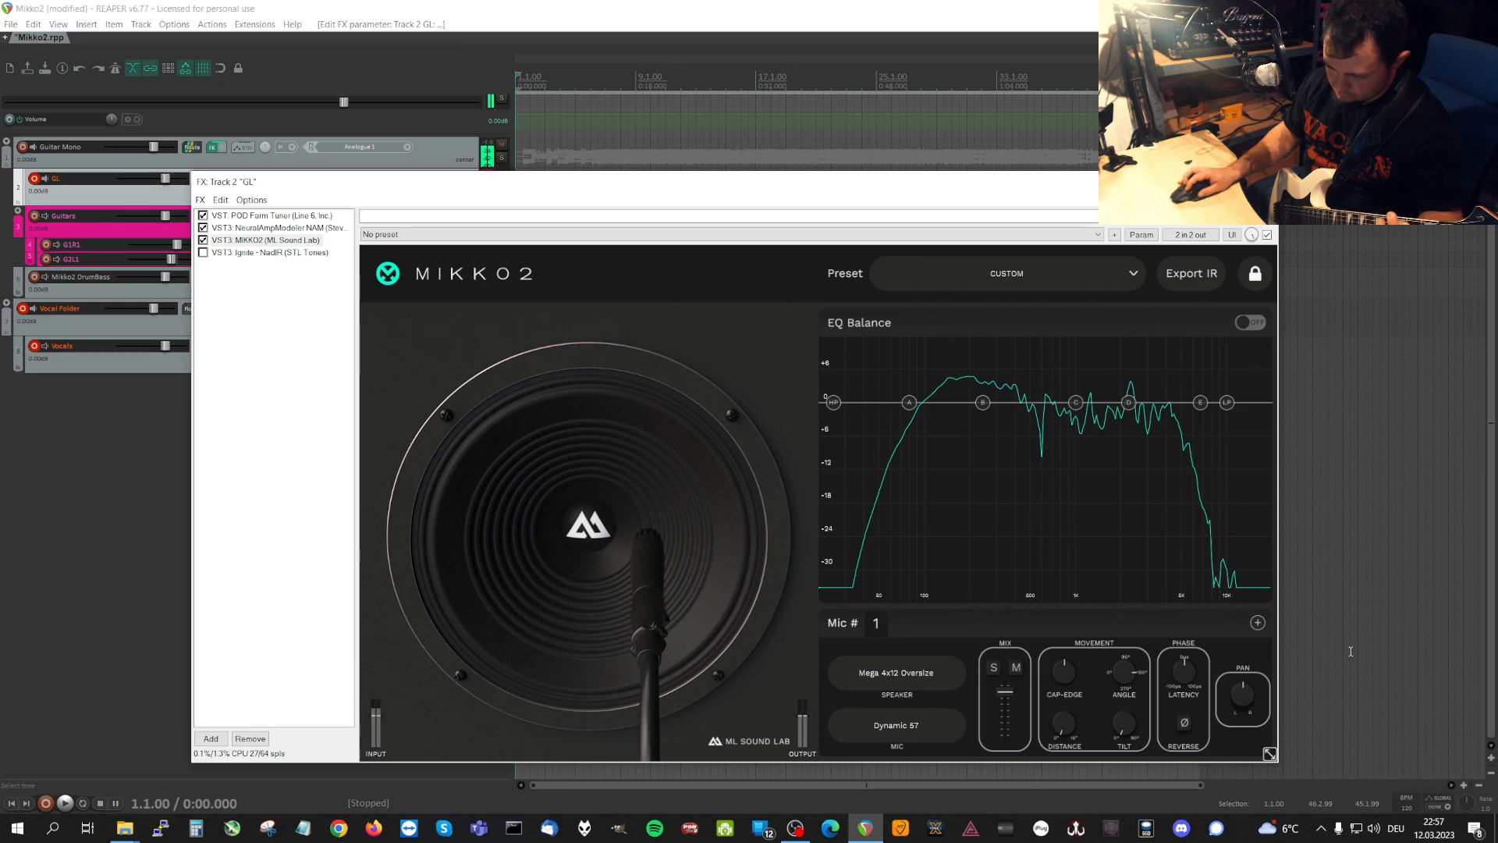
Try Cap-Edge positions with microphone 1 tilted midway, returning Tilt to minimum and leaving Cap-Edge slightly off the cap centre.
drag(1138, 739, 1124, 656)
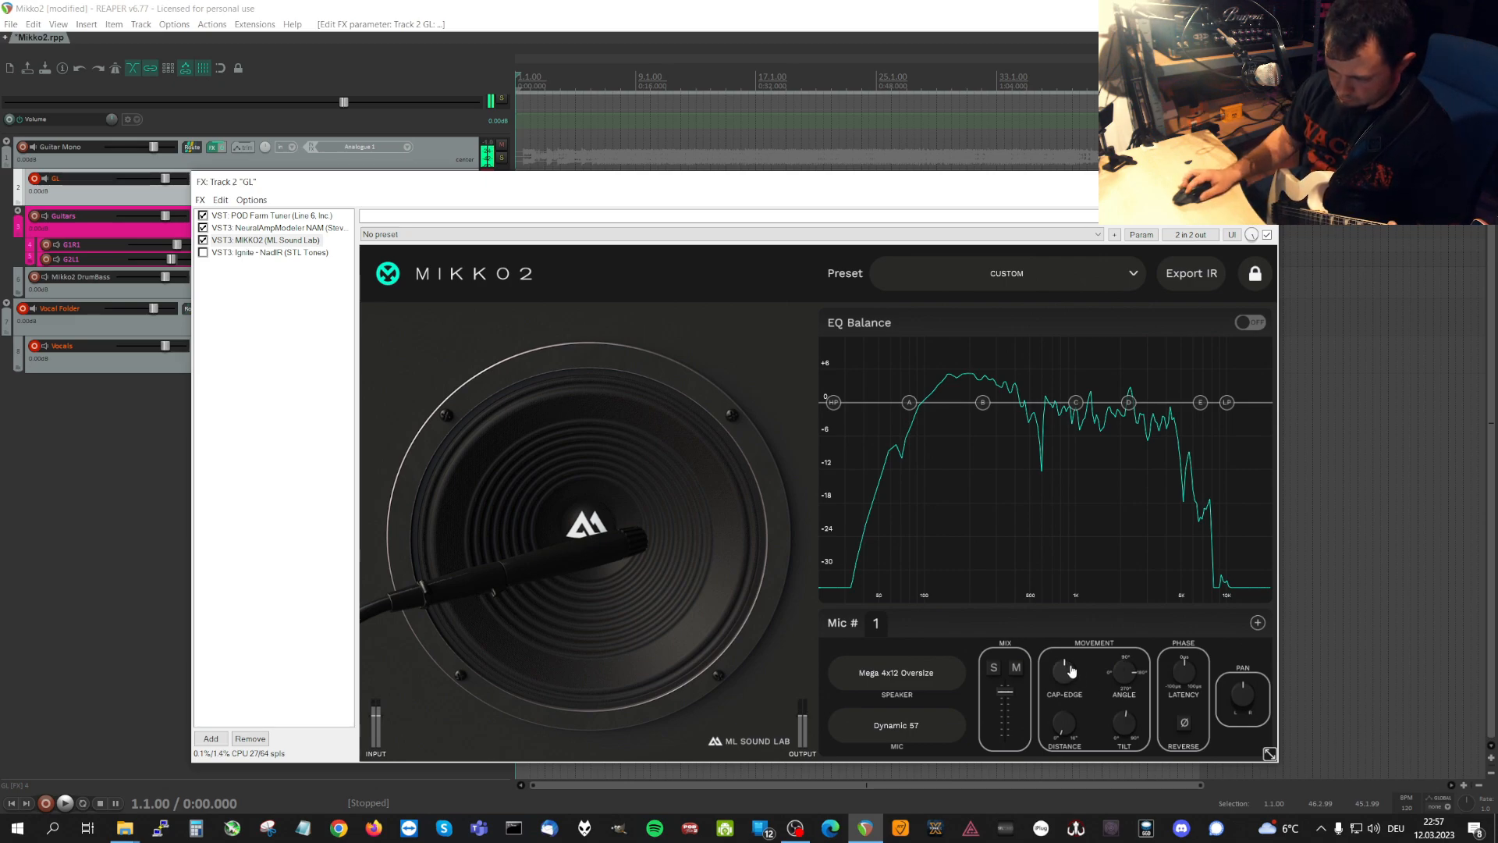
drag(1064, 671, 1067, 770)
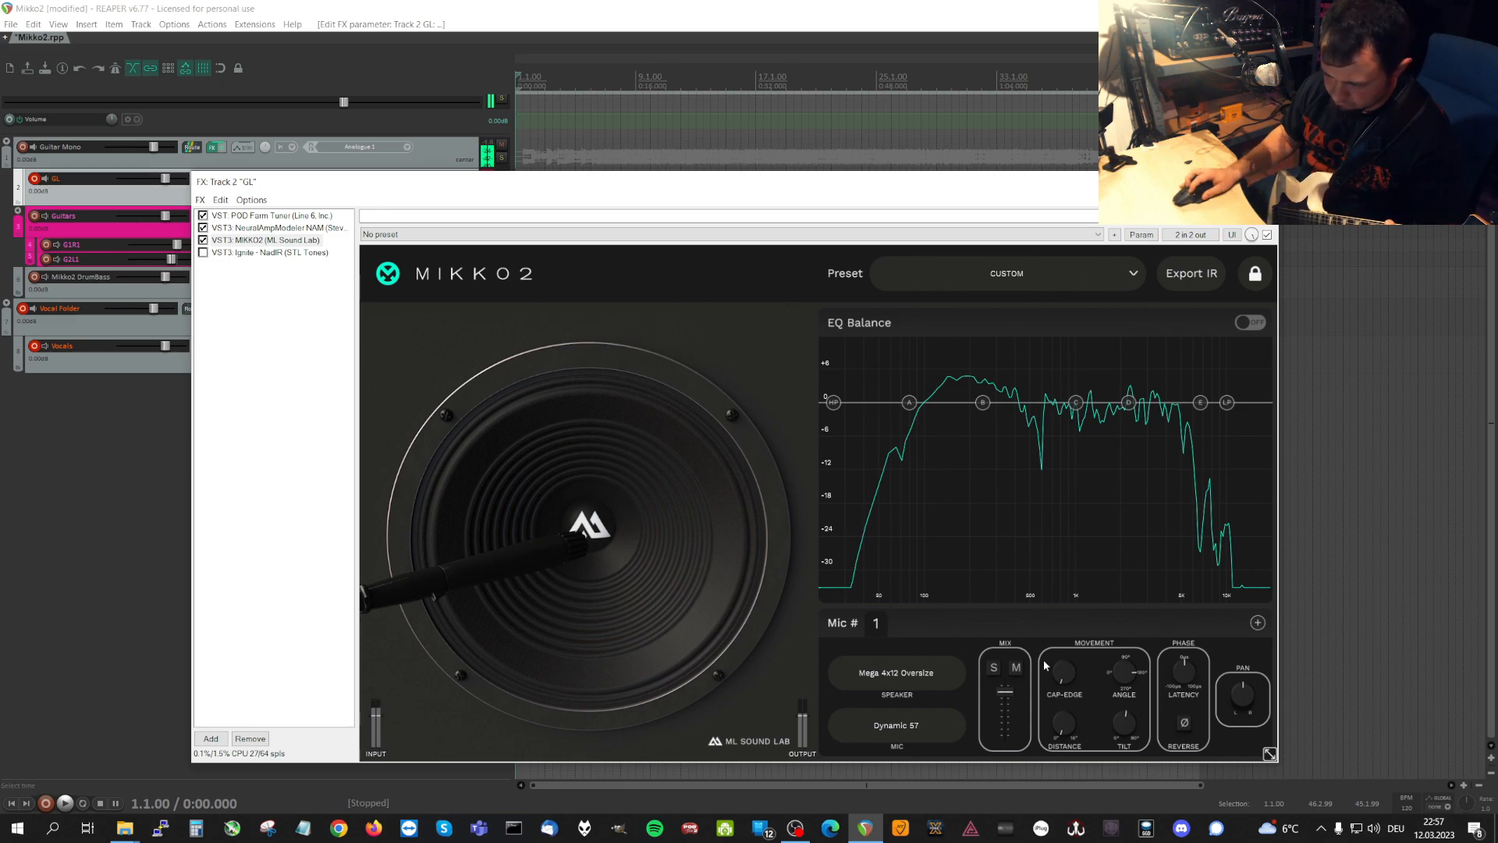
drag(1064, 673, 1057, 624)
drag(1124, 720, 1088, 755)
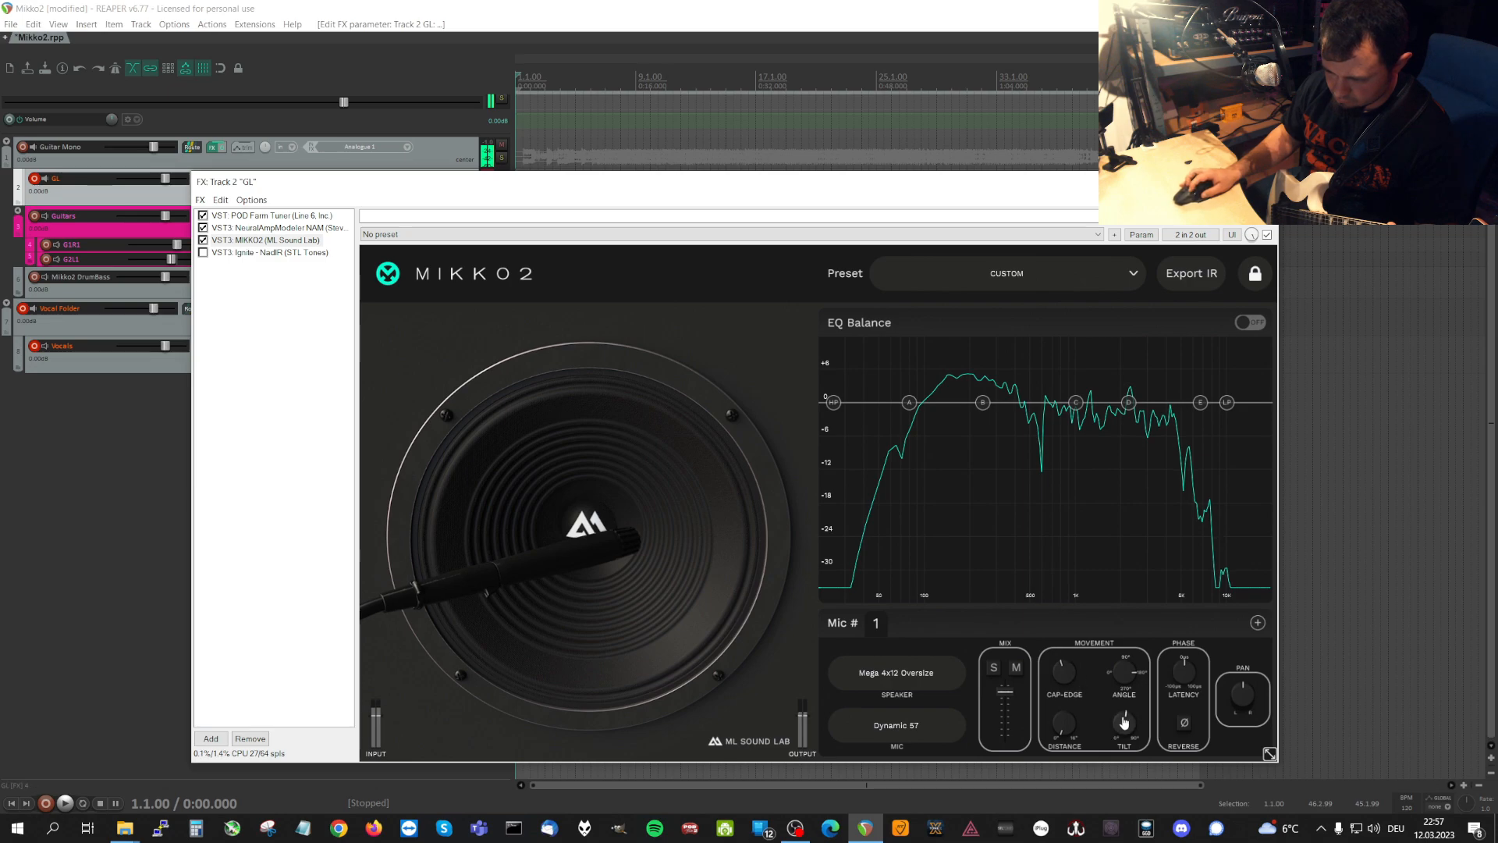
drag(1060, 684, 1060, 686)
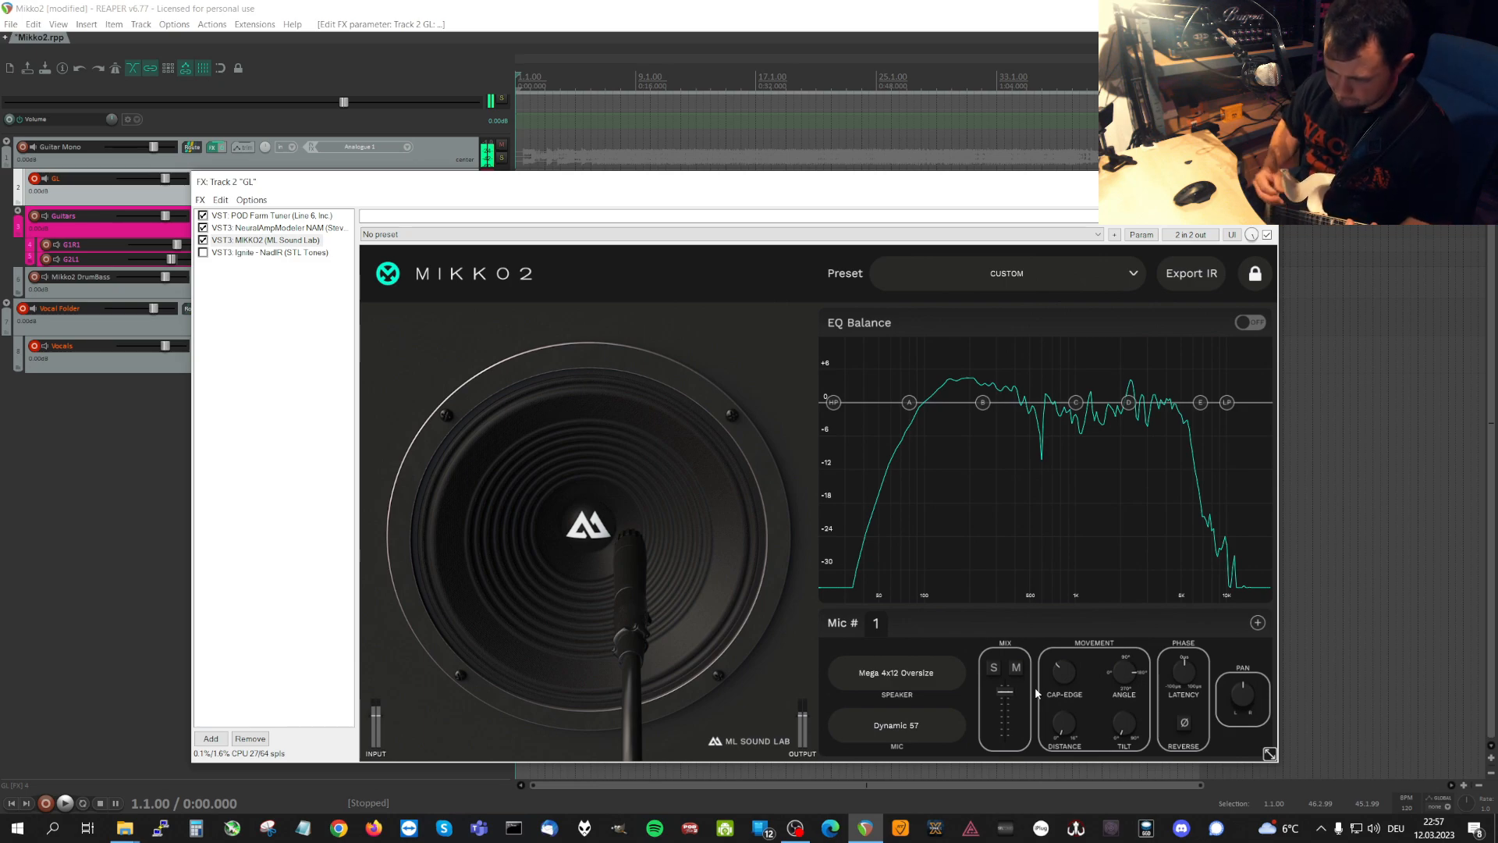
Move microphone 1's Distance far from the speaker and bring it back to a short distance.
drag(1065, 725, 1053, 441)
mouse_move(1053, 443)
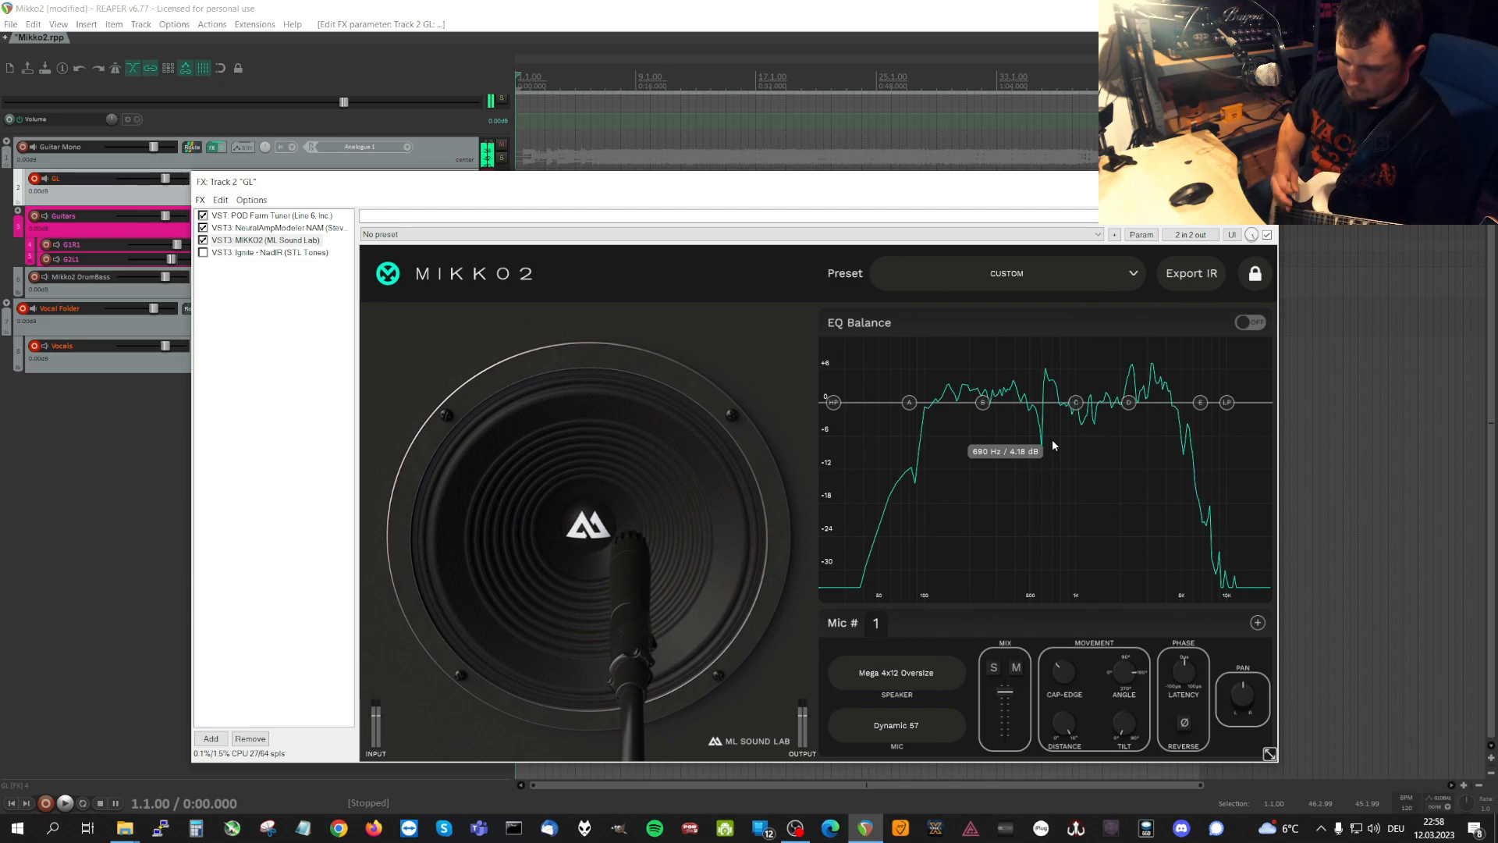
drag(1066, 730, 1075, 835)
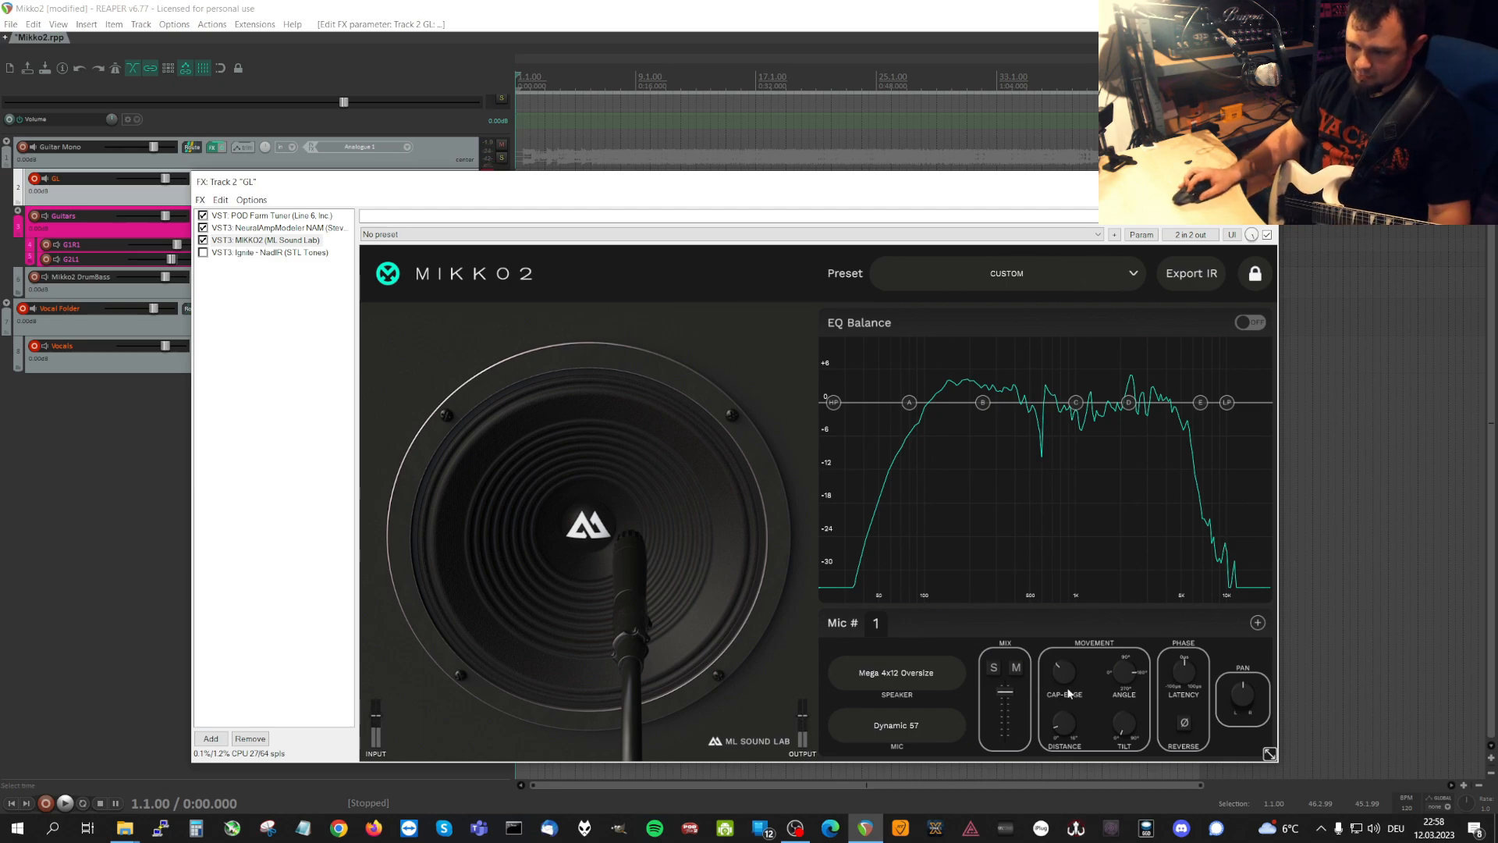
Add a second microphone to the Mega 4x12 Oversize cabinet and set its type to Dynamic 57.
click(1251, 625)
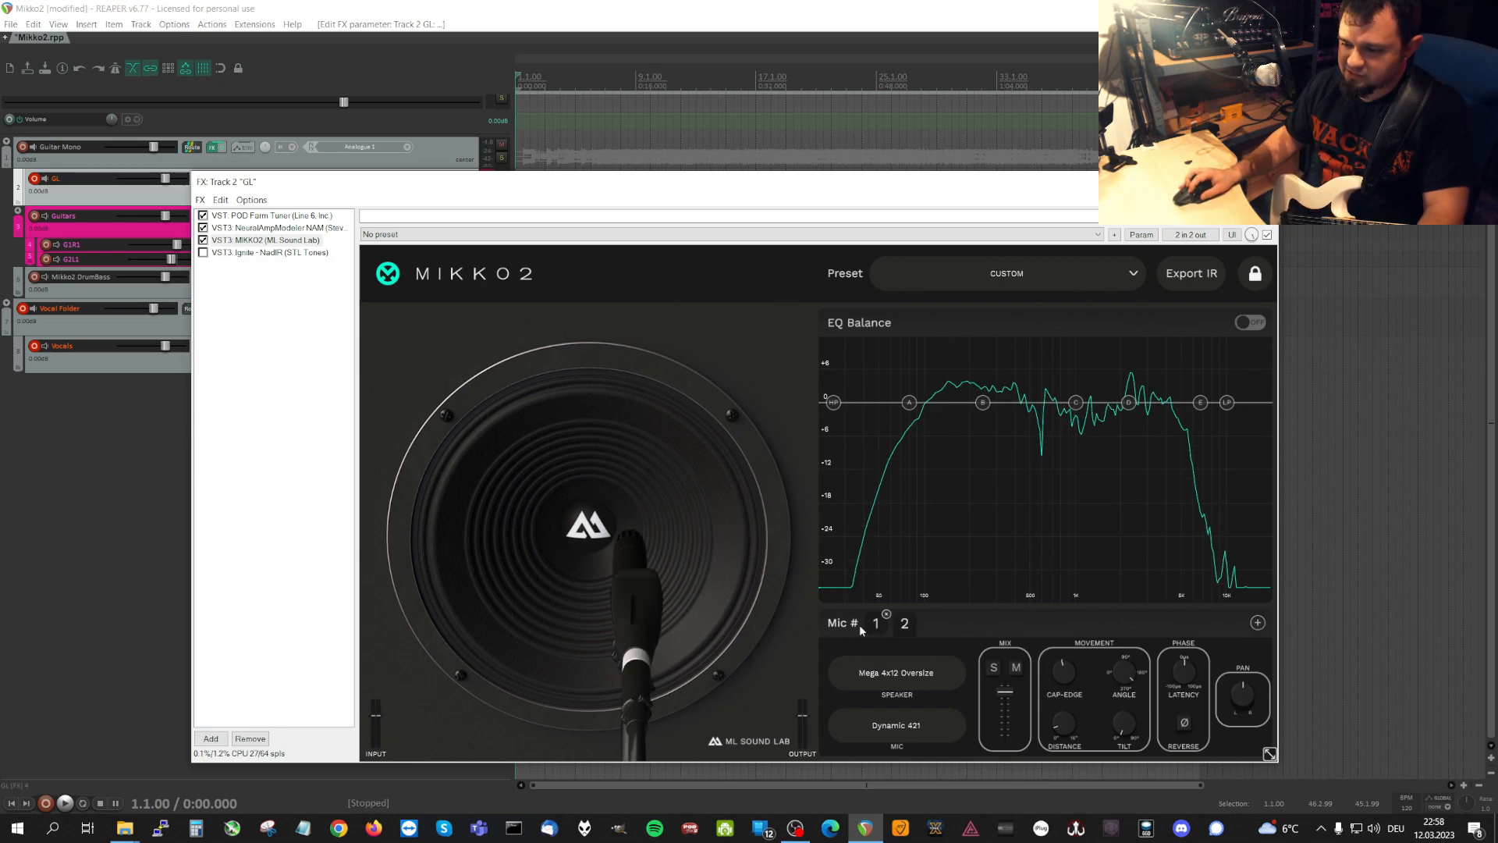
click(905, 623)
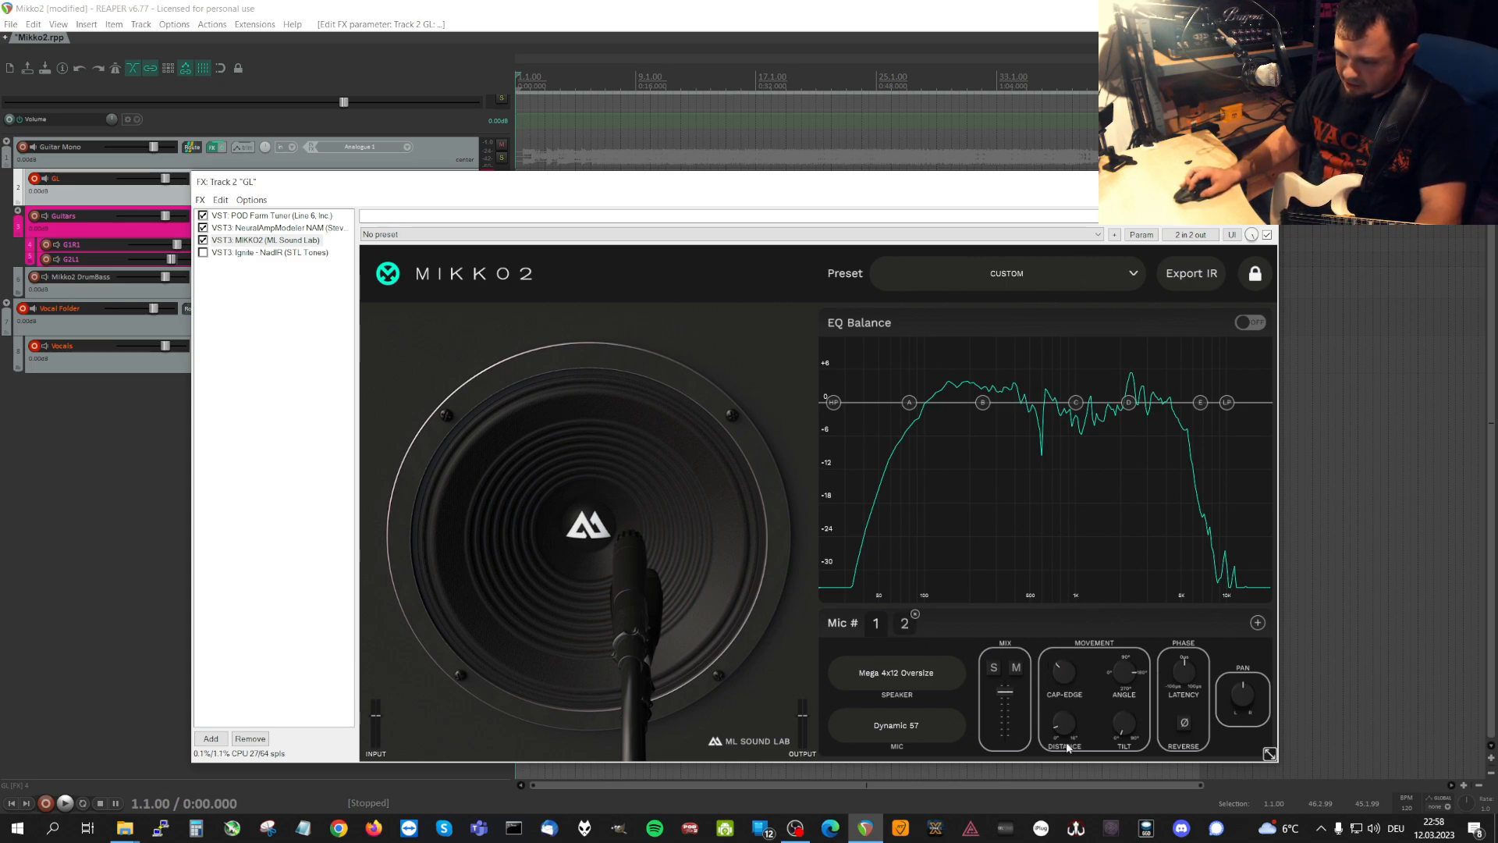
click(875, 623)
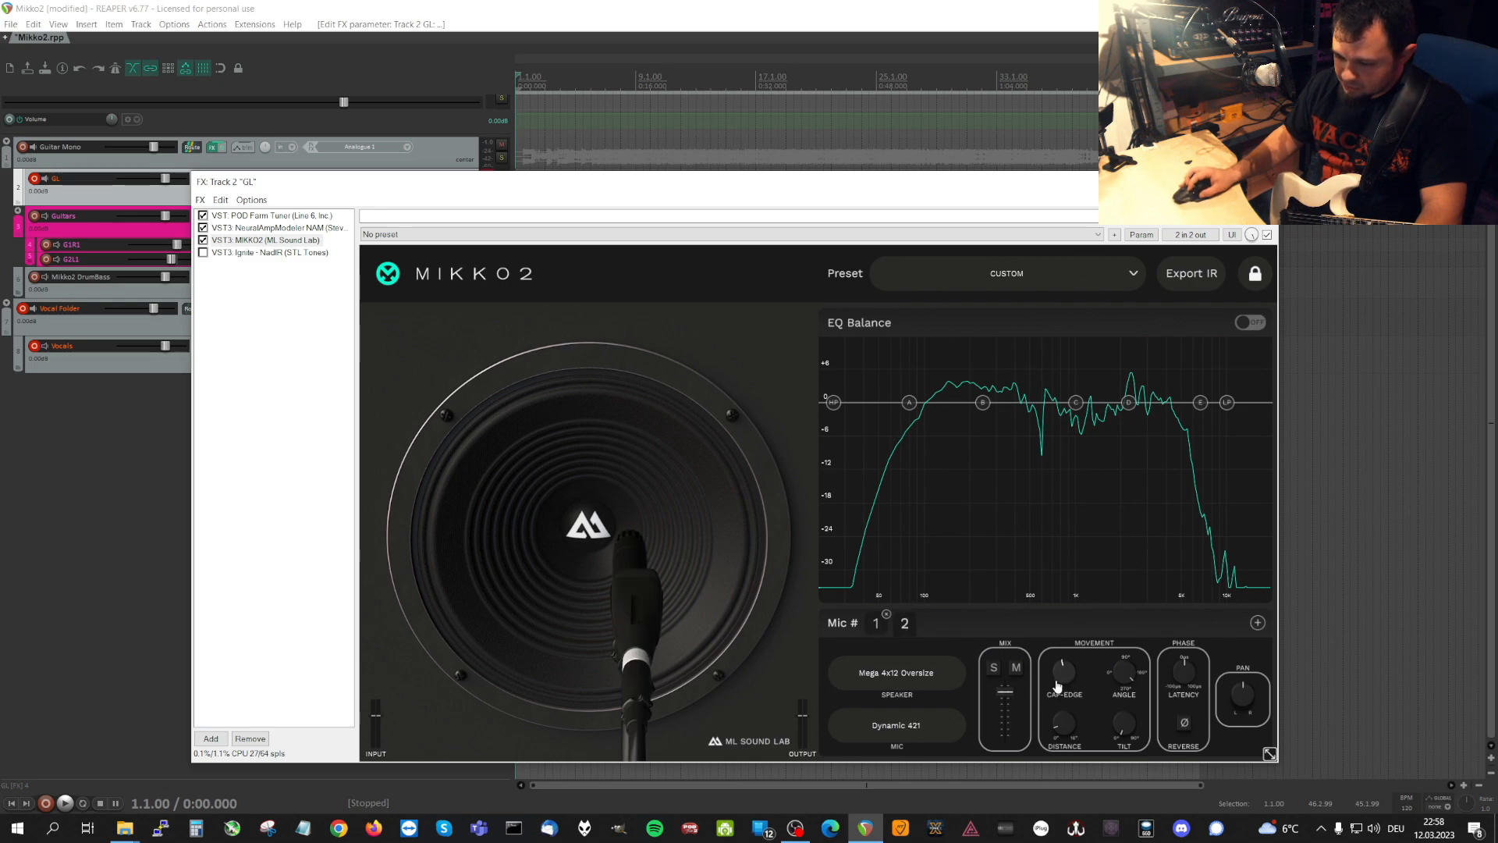
click(901, 722)
scroll(890, 647, up, 3)
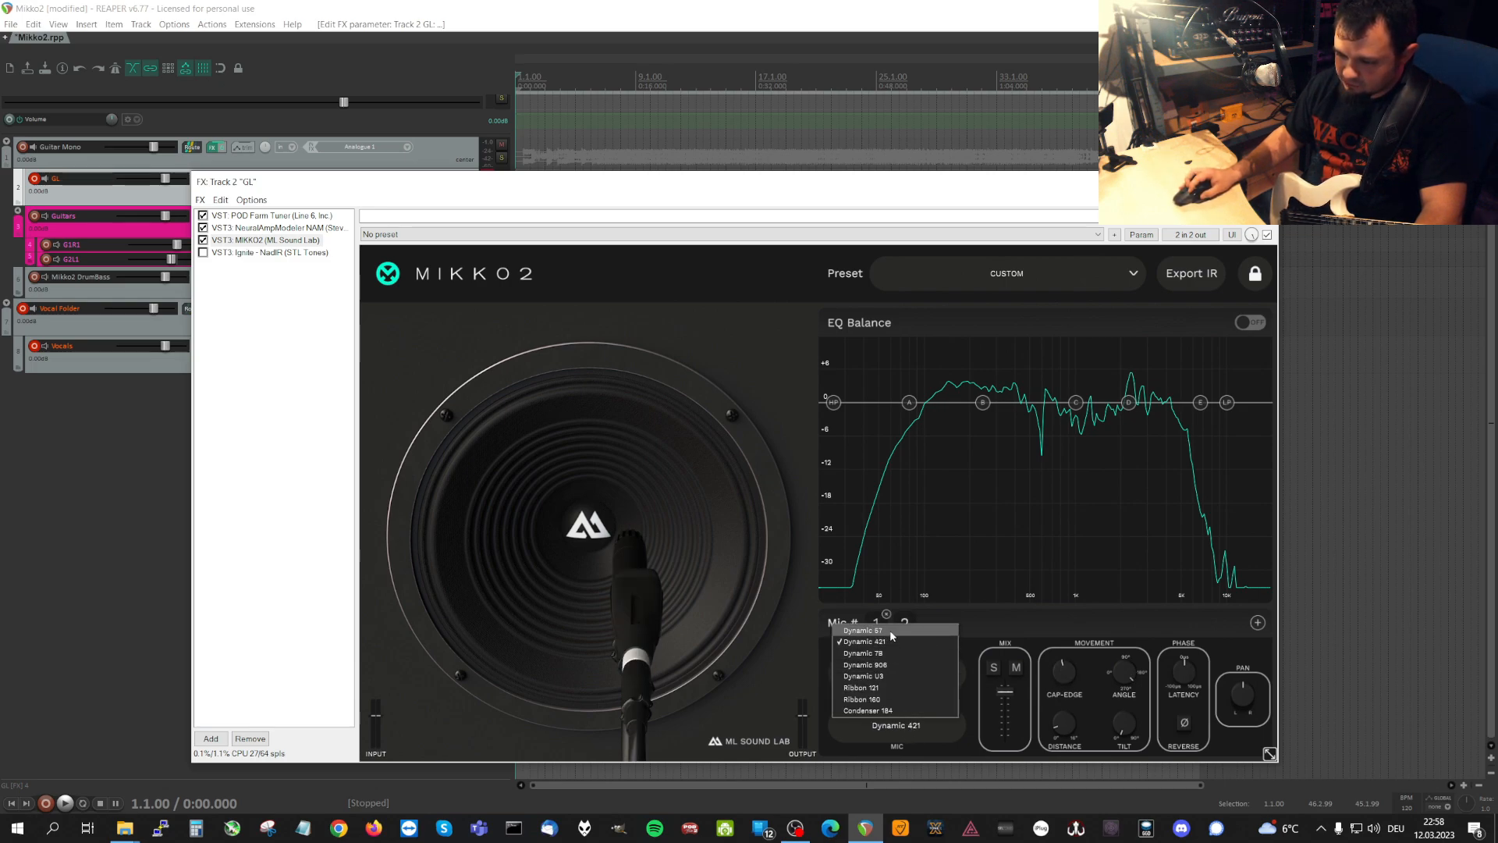
click(890, 629)
Match microphone 2's Cap-Edge position to microphone 1's and set microphone 2's Tilt to the midpoint.
drag(1060, 676, 1148, 677)
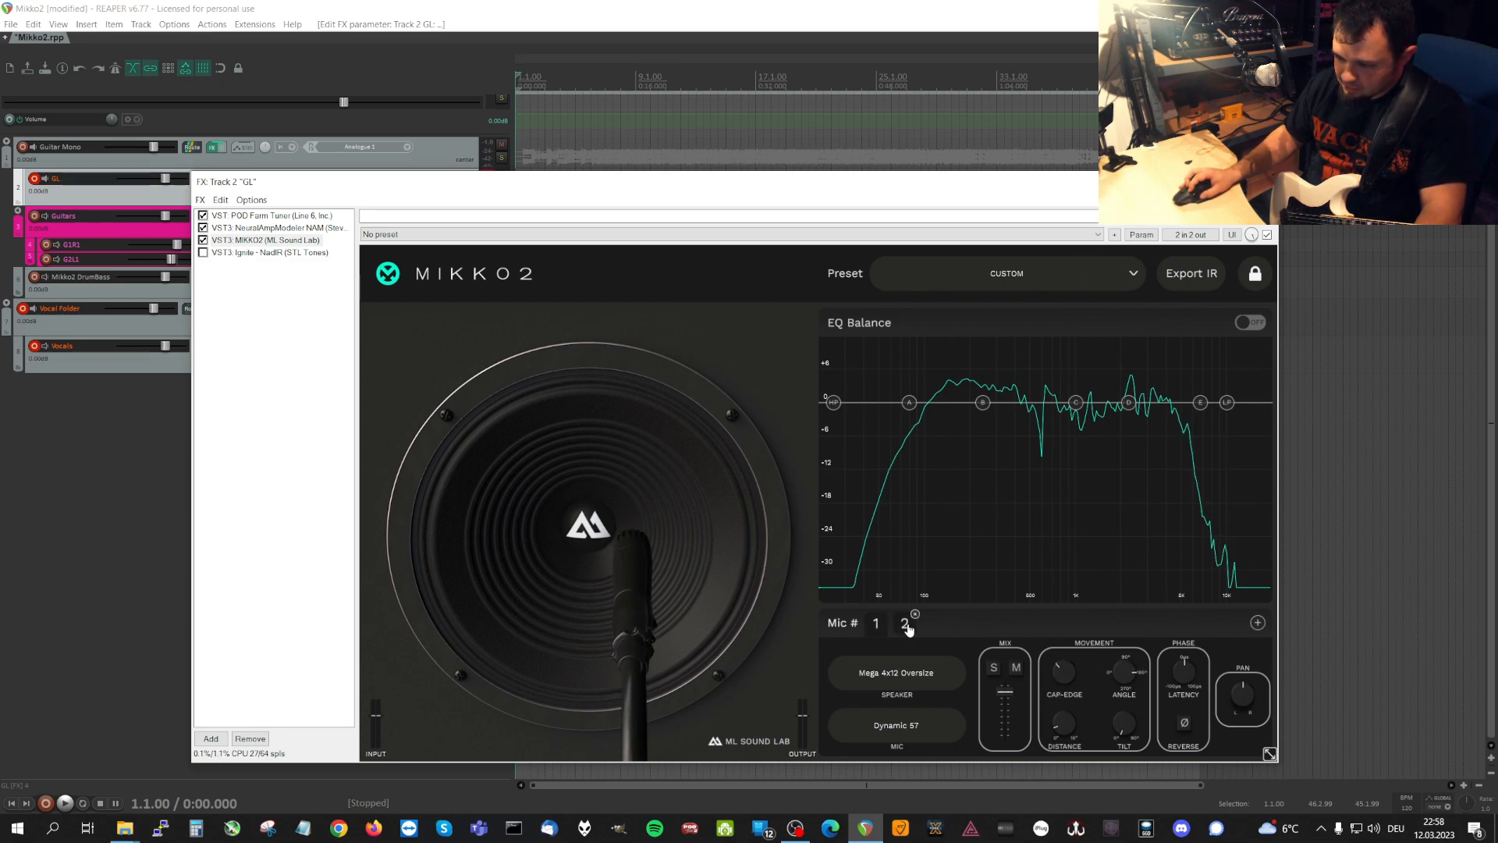
drag(1063, 677, 1050, 678)
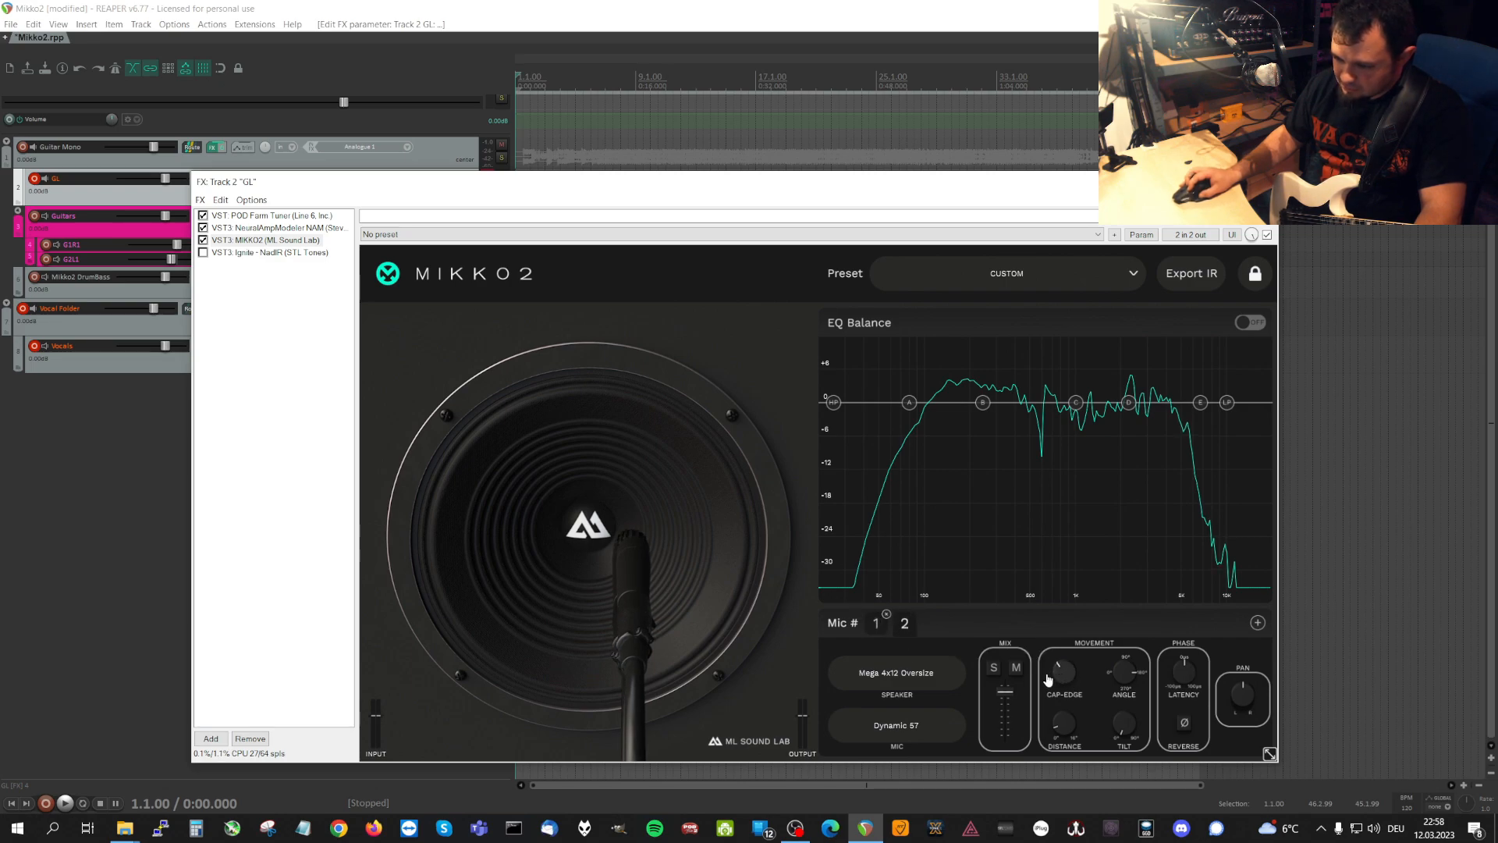
click(908, 632)
click(878, 635)
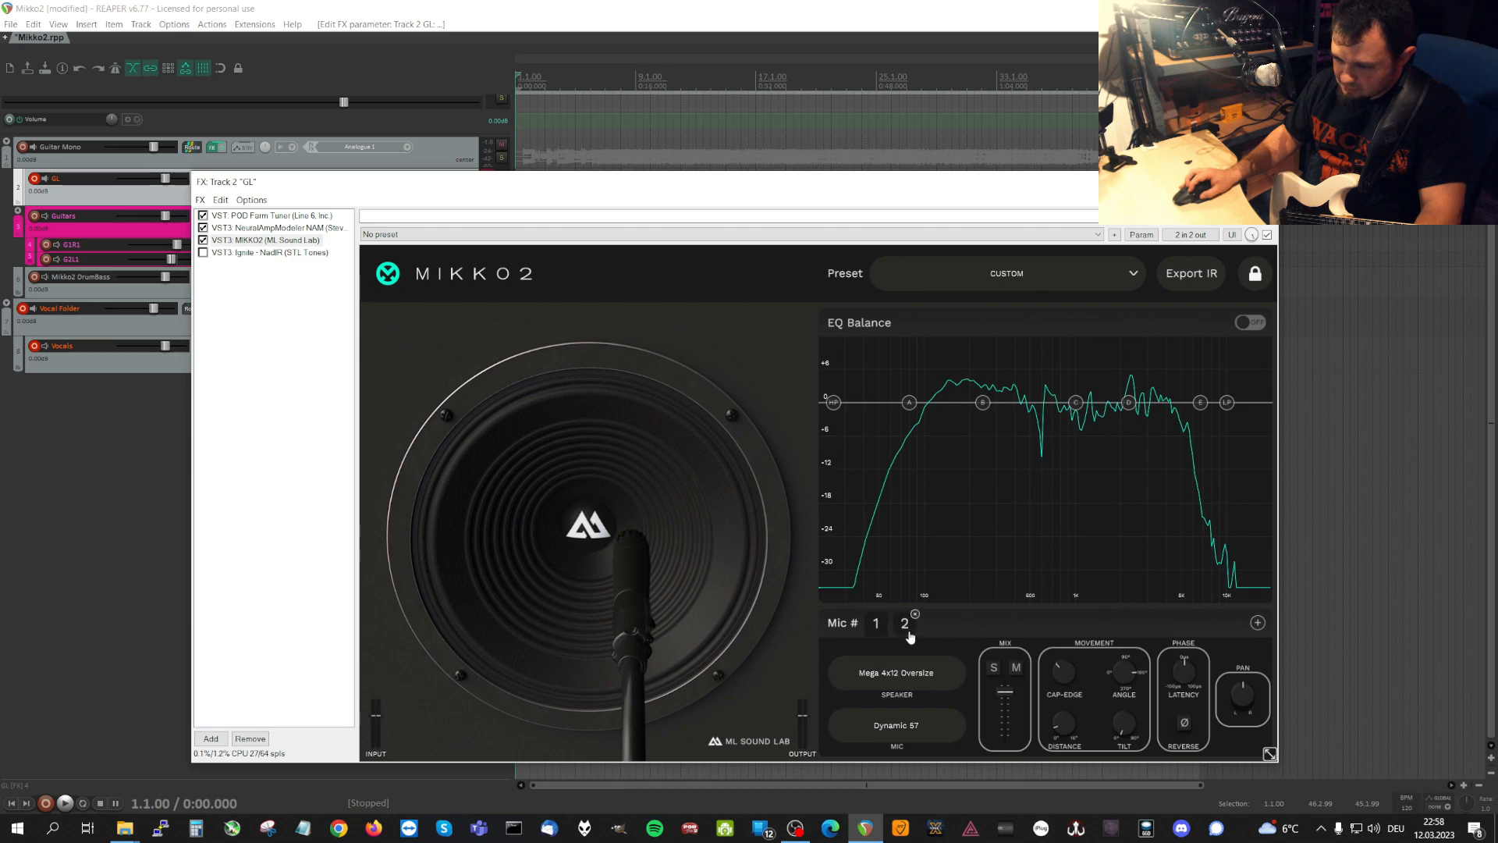
click(910, 634)
drag(1068, 680, 1047, 671)
click(879, 636)
click(912, 635)
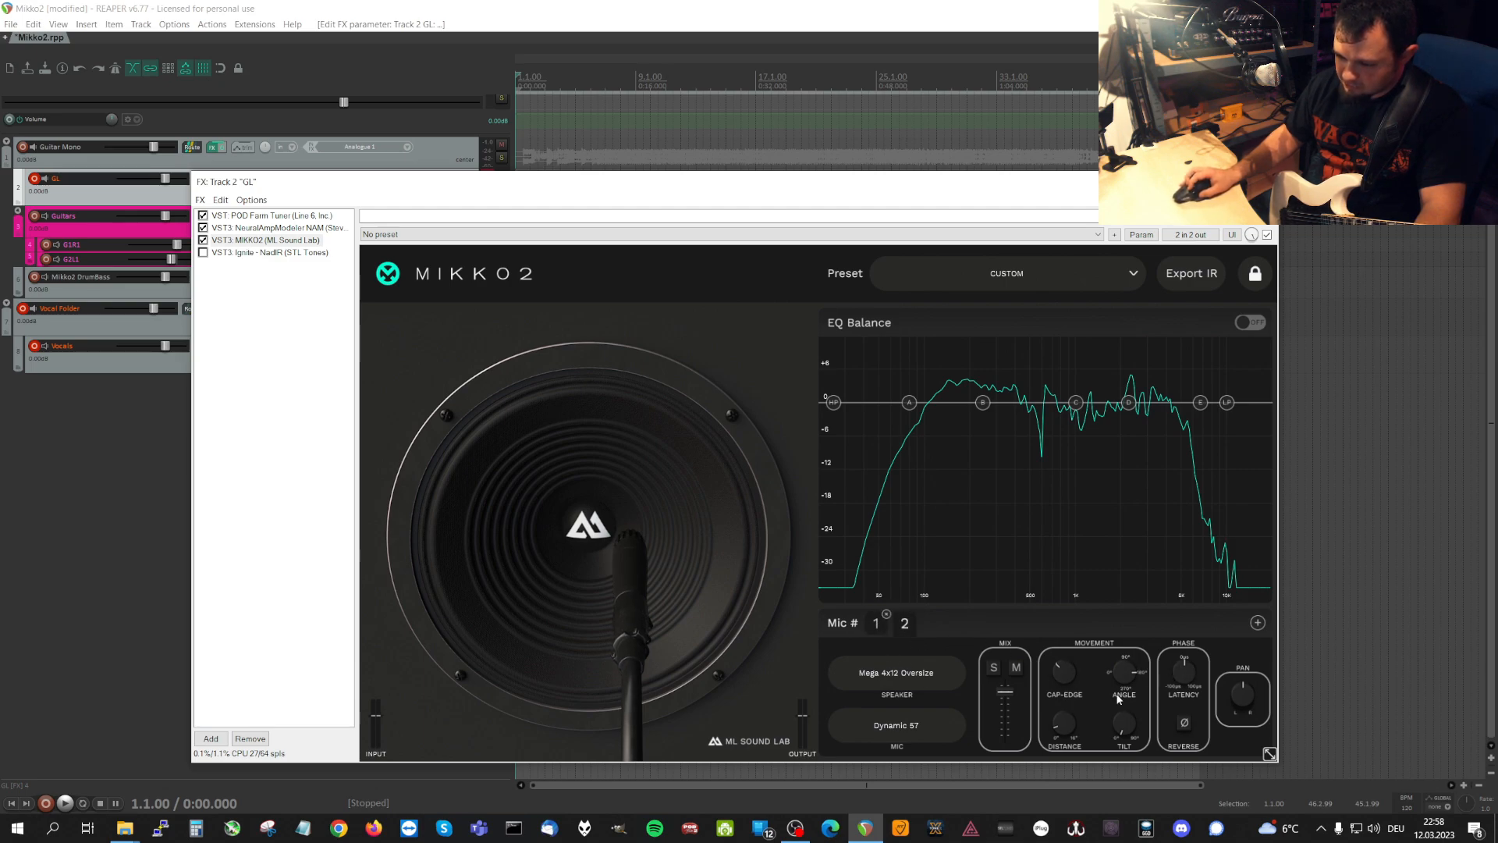
drag(1119, 716, 1115, 664)
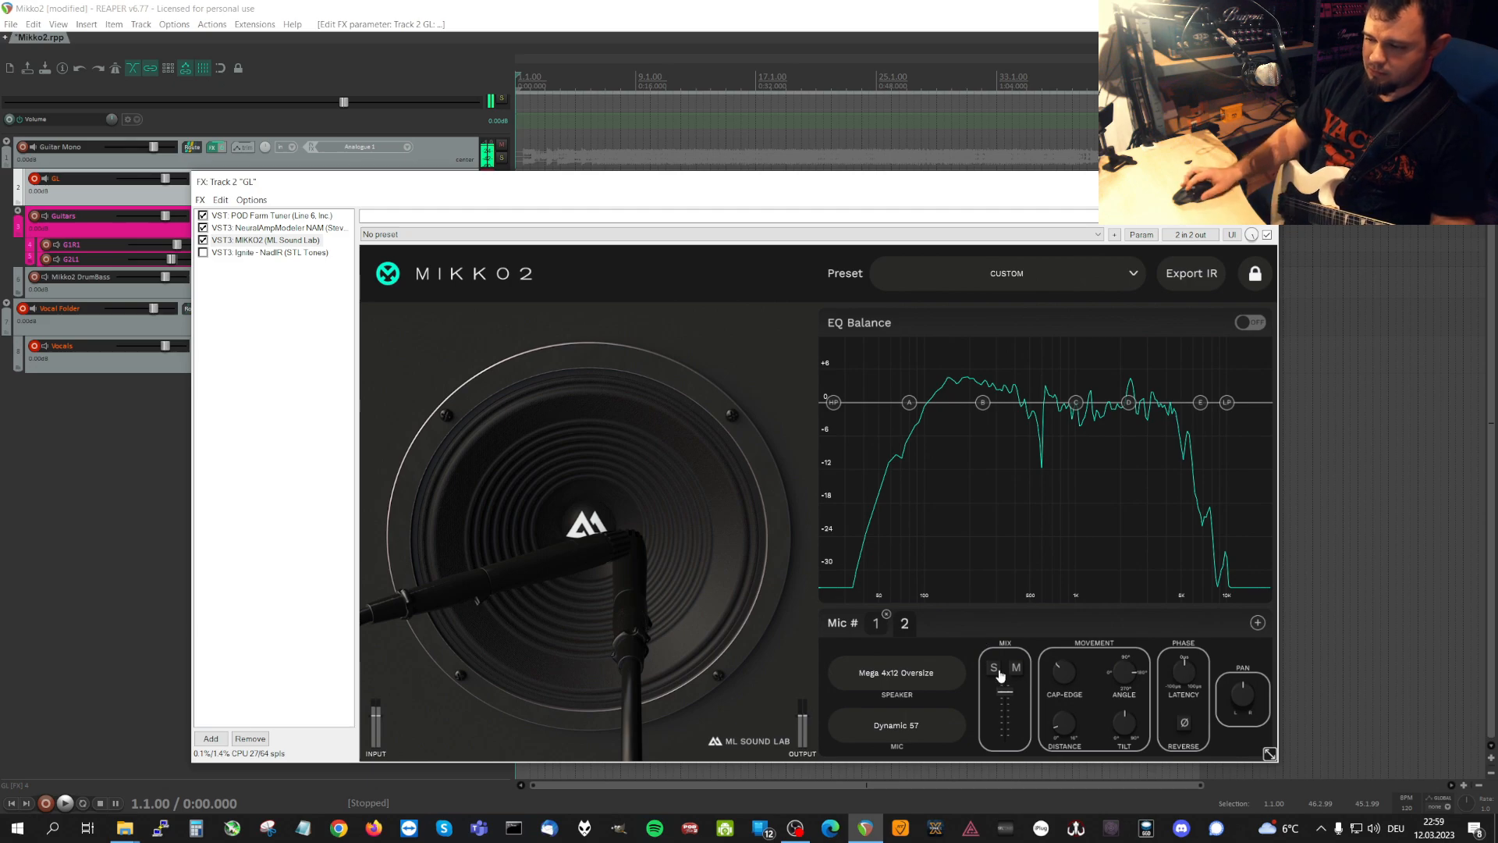
Vary microphone 2's phase Latency to hear how it changes the blend with microphone 1.
drag(1191, 681, 1160, 715)
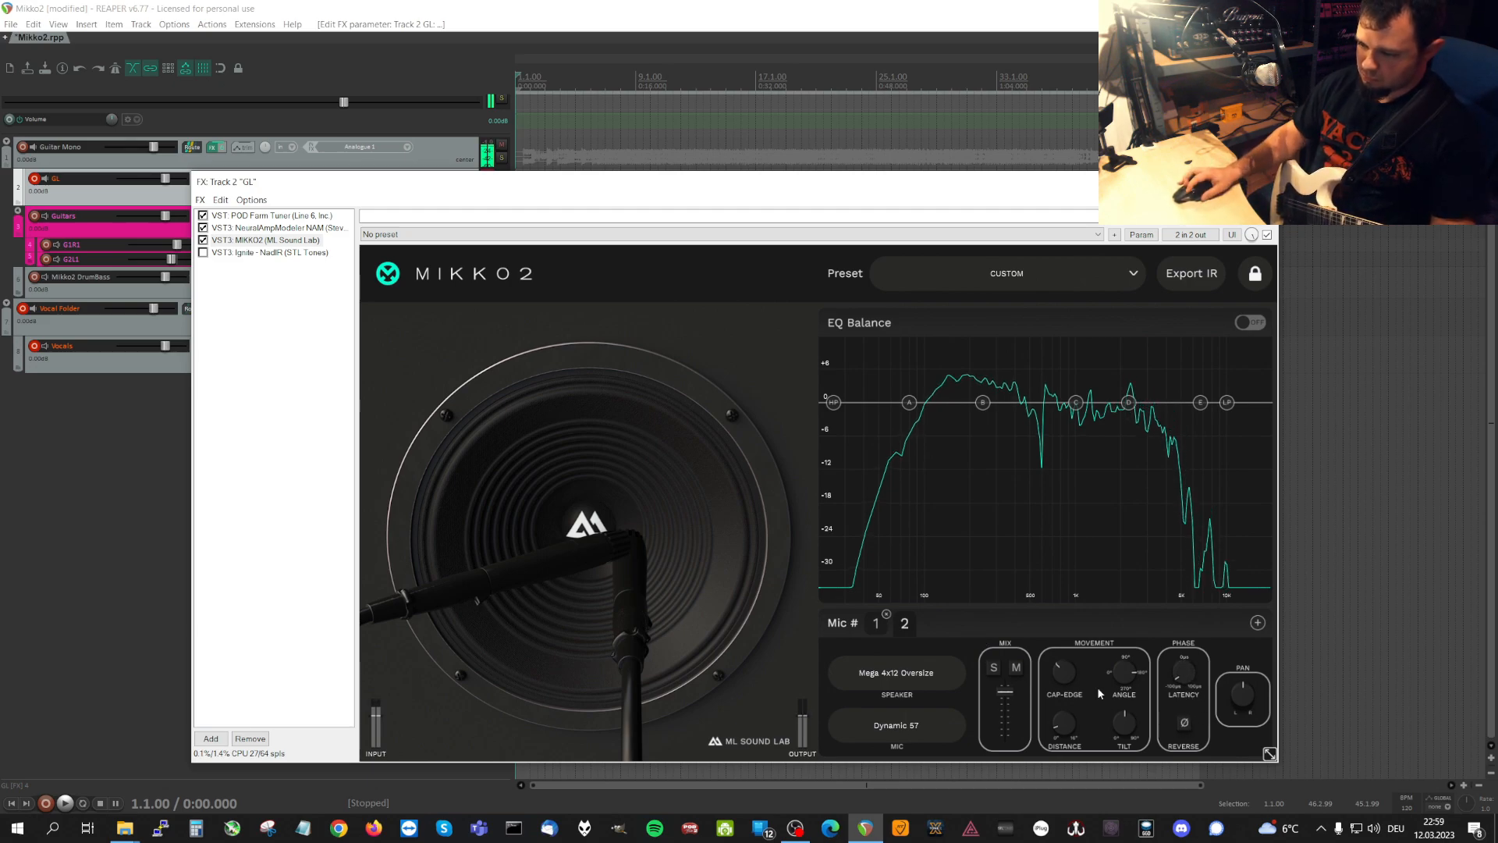
drag(1193, 684, 1195, 537)
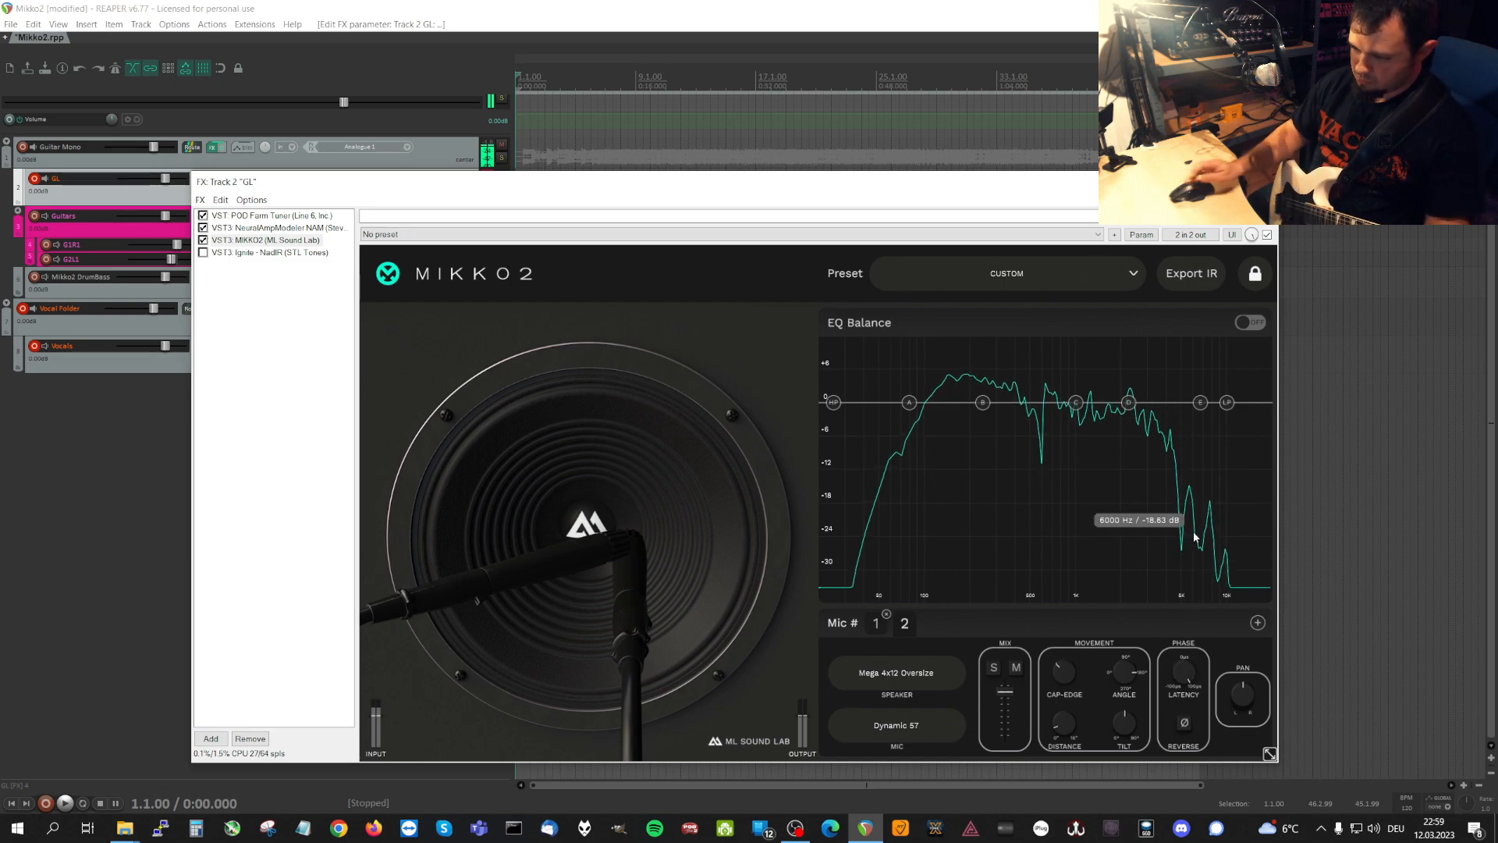
drag(1196, 680, 1198, 741)
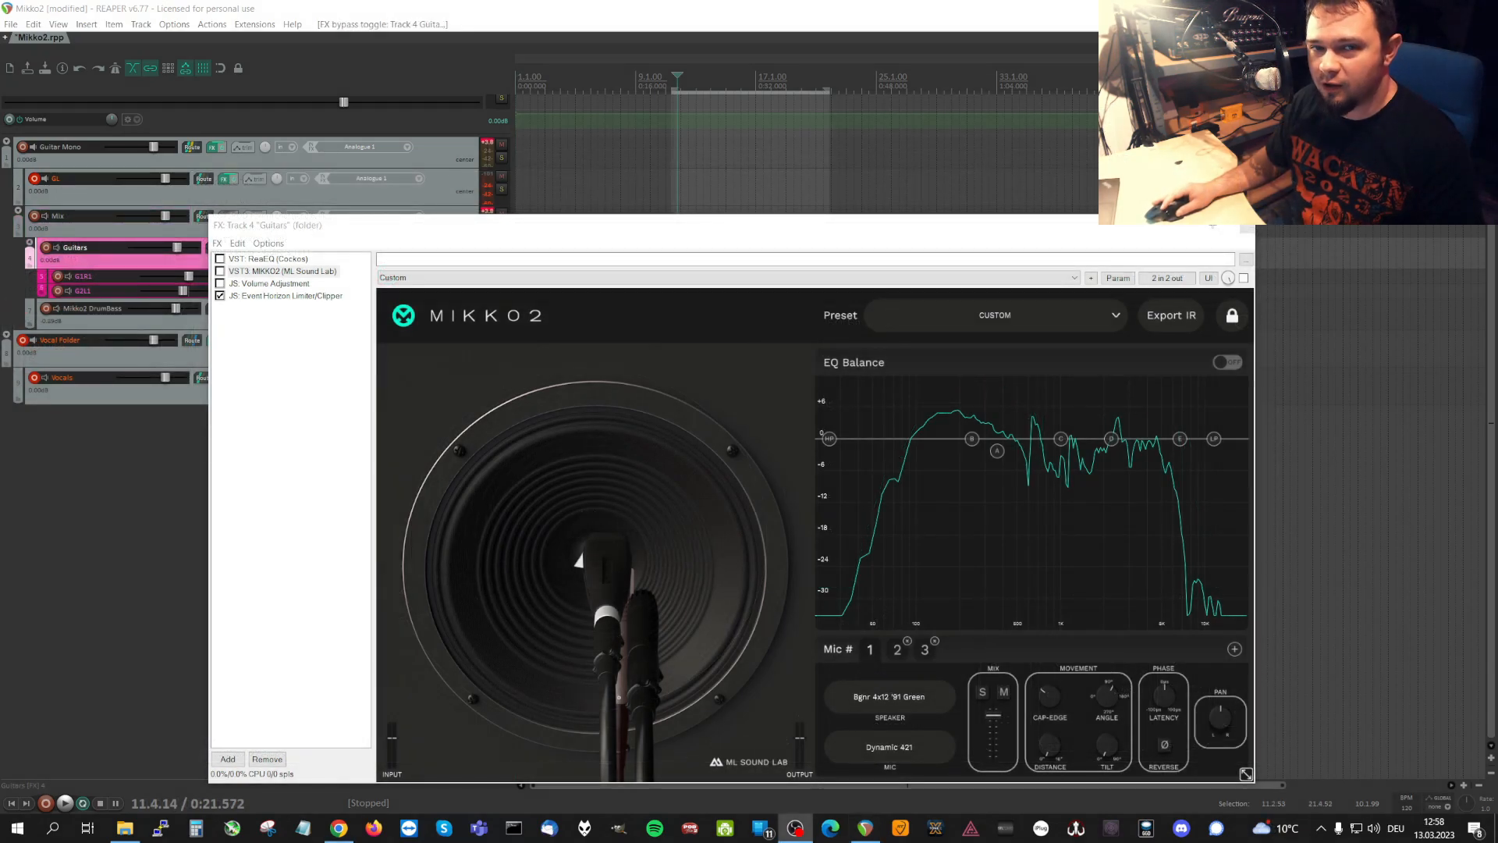
Enable MIKKO2 in the Guitars folder track's effects chain during playback, stop playback and reposition the effects window.
drag(521, 226, 483, 464)
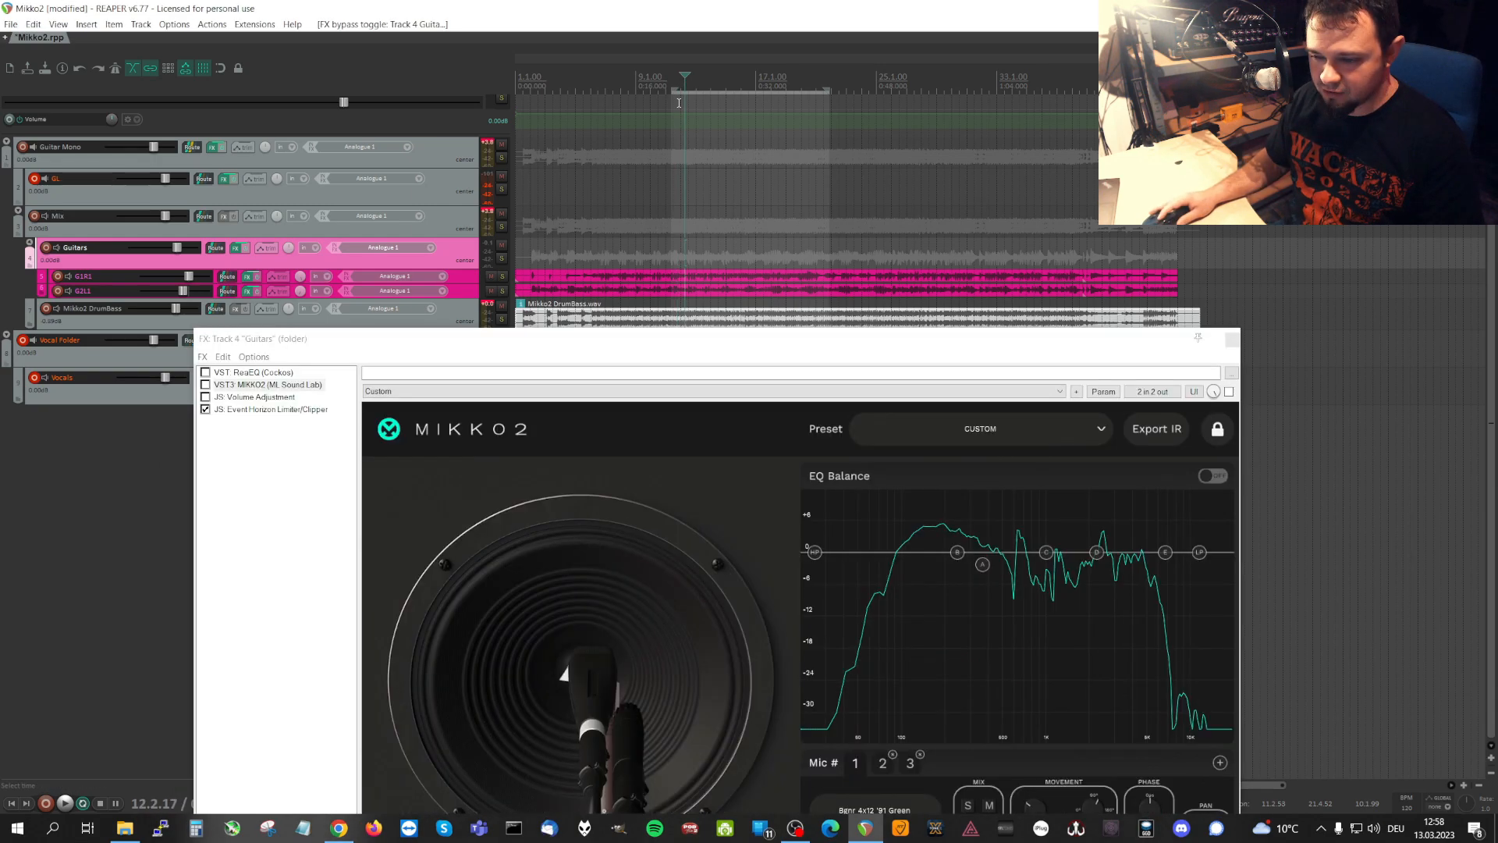
key(space)
drag(465, 344, 498, 254)
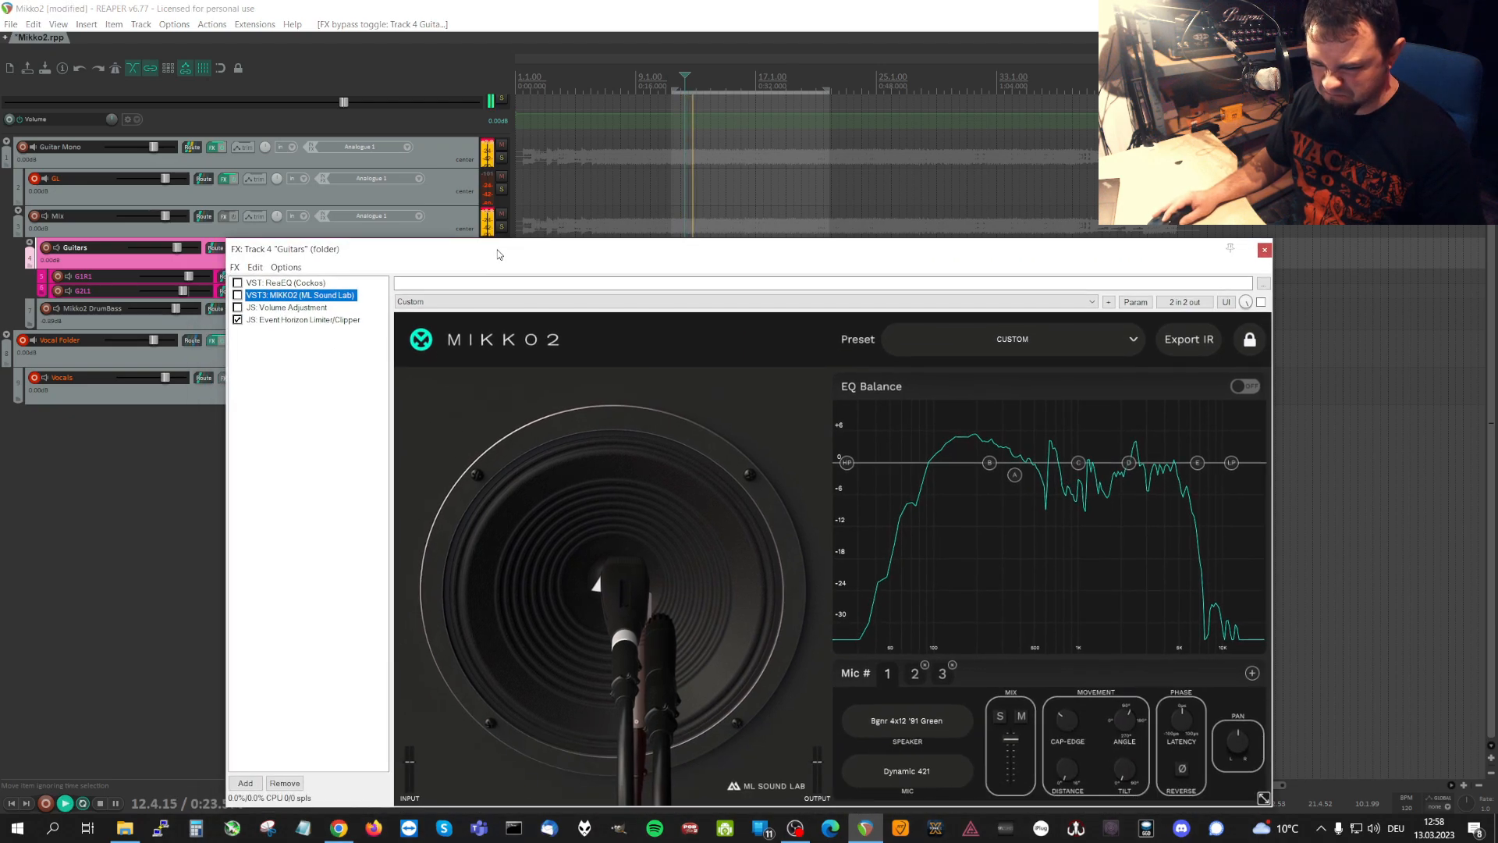
click(237, 295)
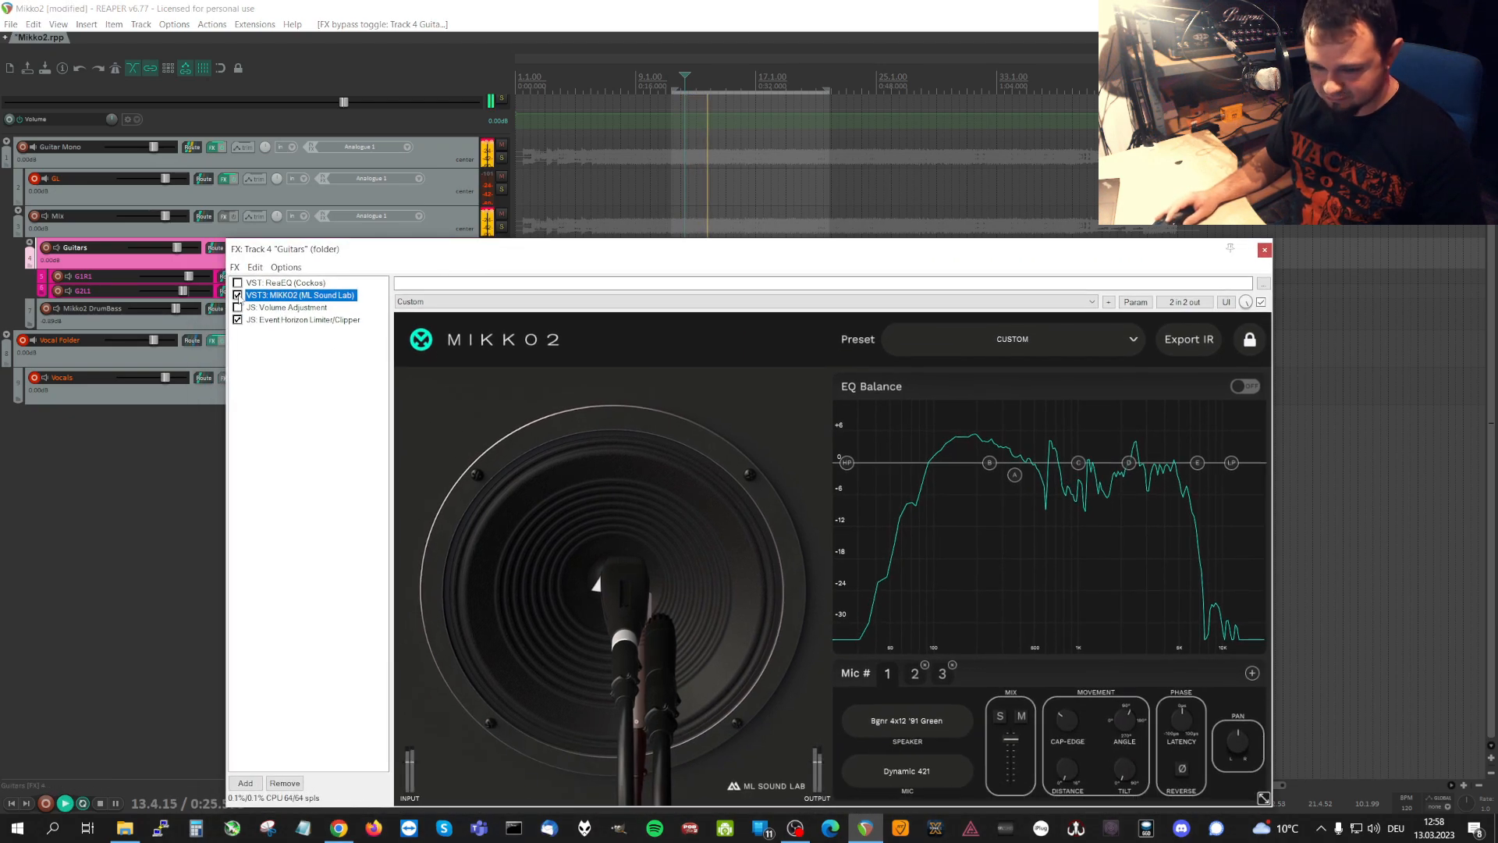
drag(428, 250, 428, 241)
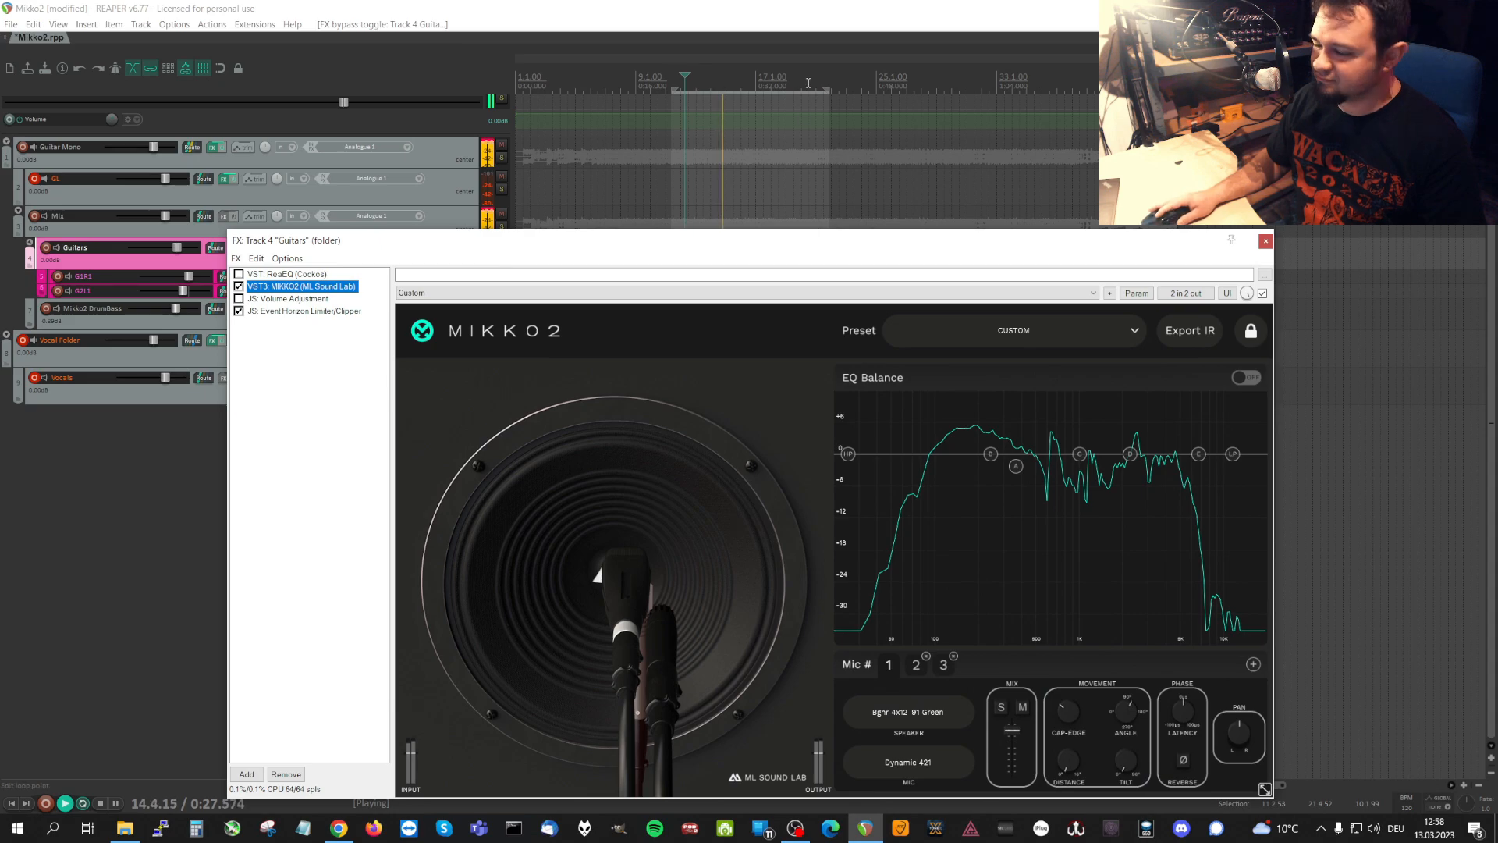
key(space)
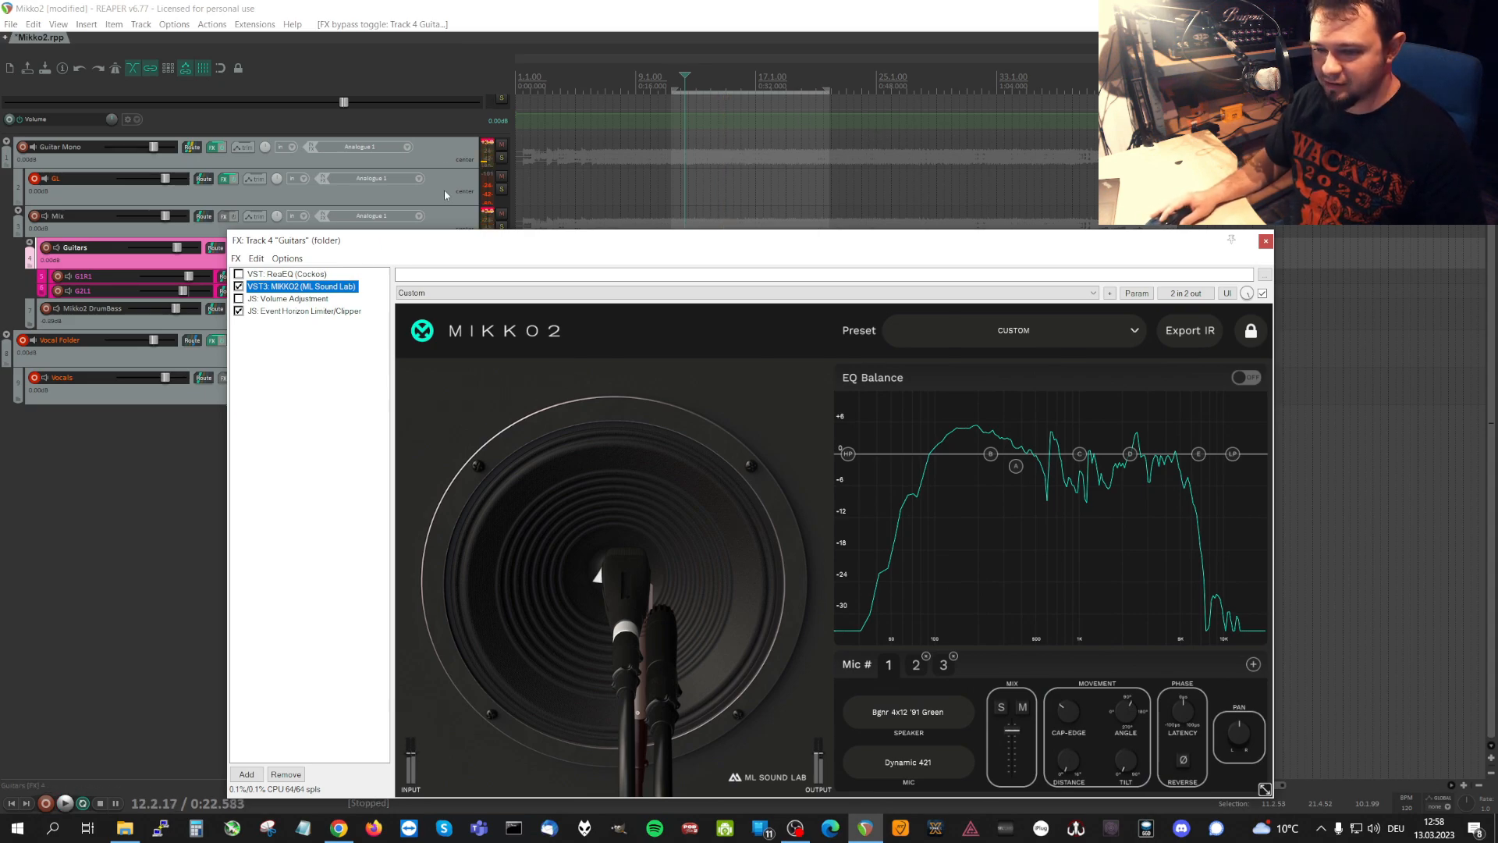
drag(456, 244, 446, 242)
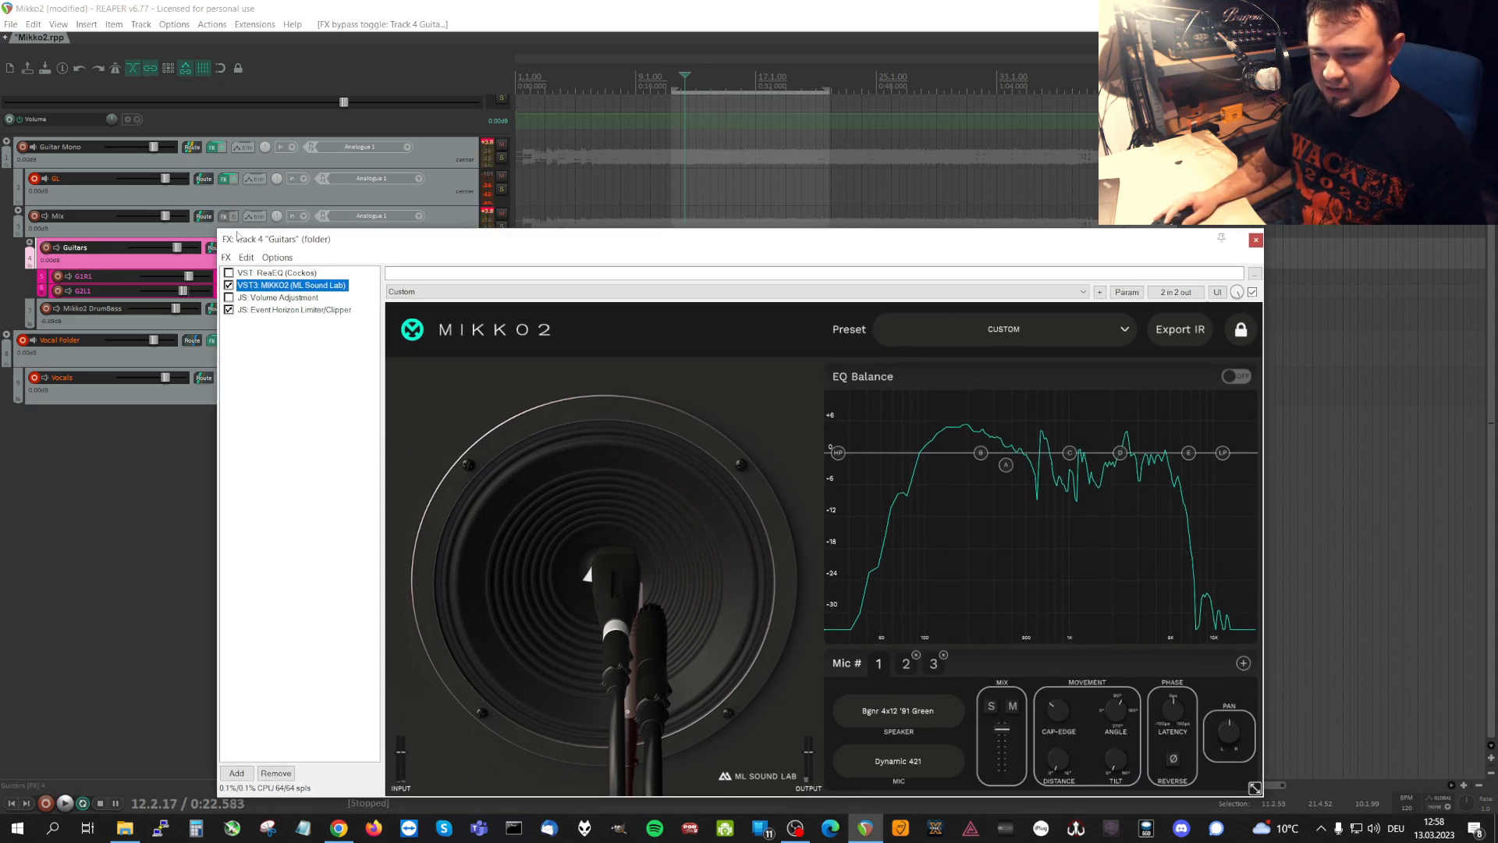
drag(295, 241, 363, 238)
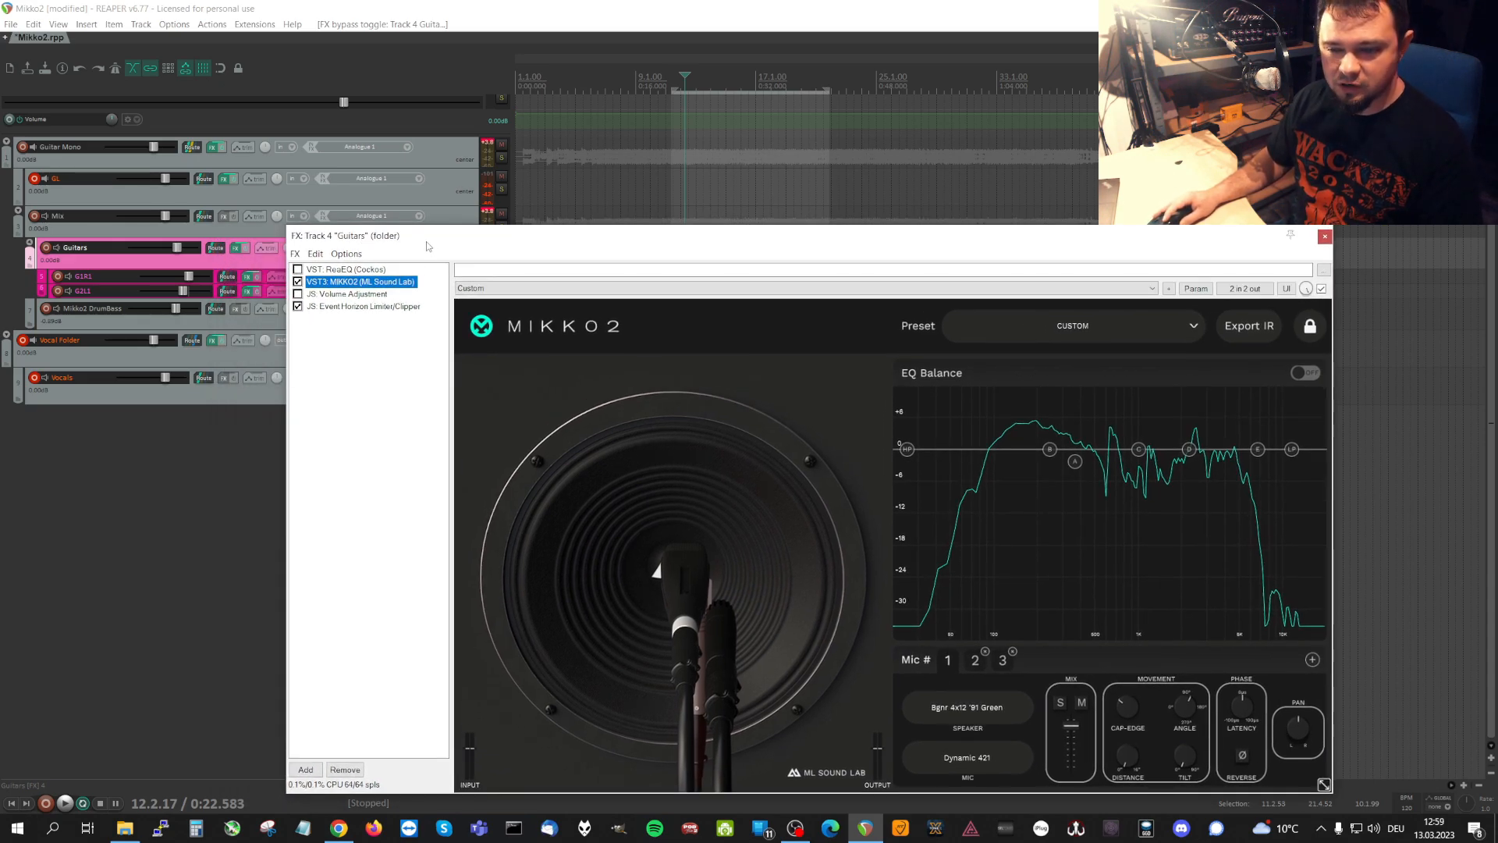
Check the monitoring effects chain, close it and reposition the Guitars folder's effects window so the whole plugin is in view.
drag(428, 247, 402, 350)
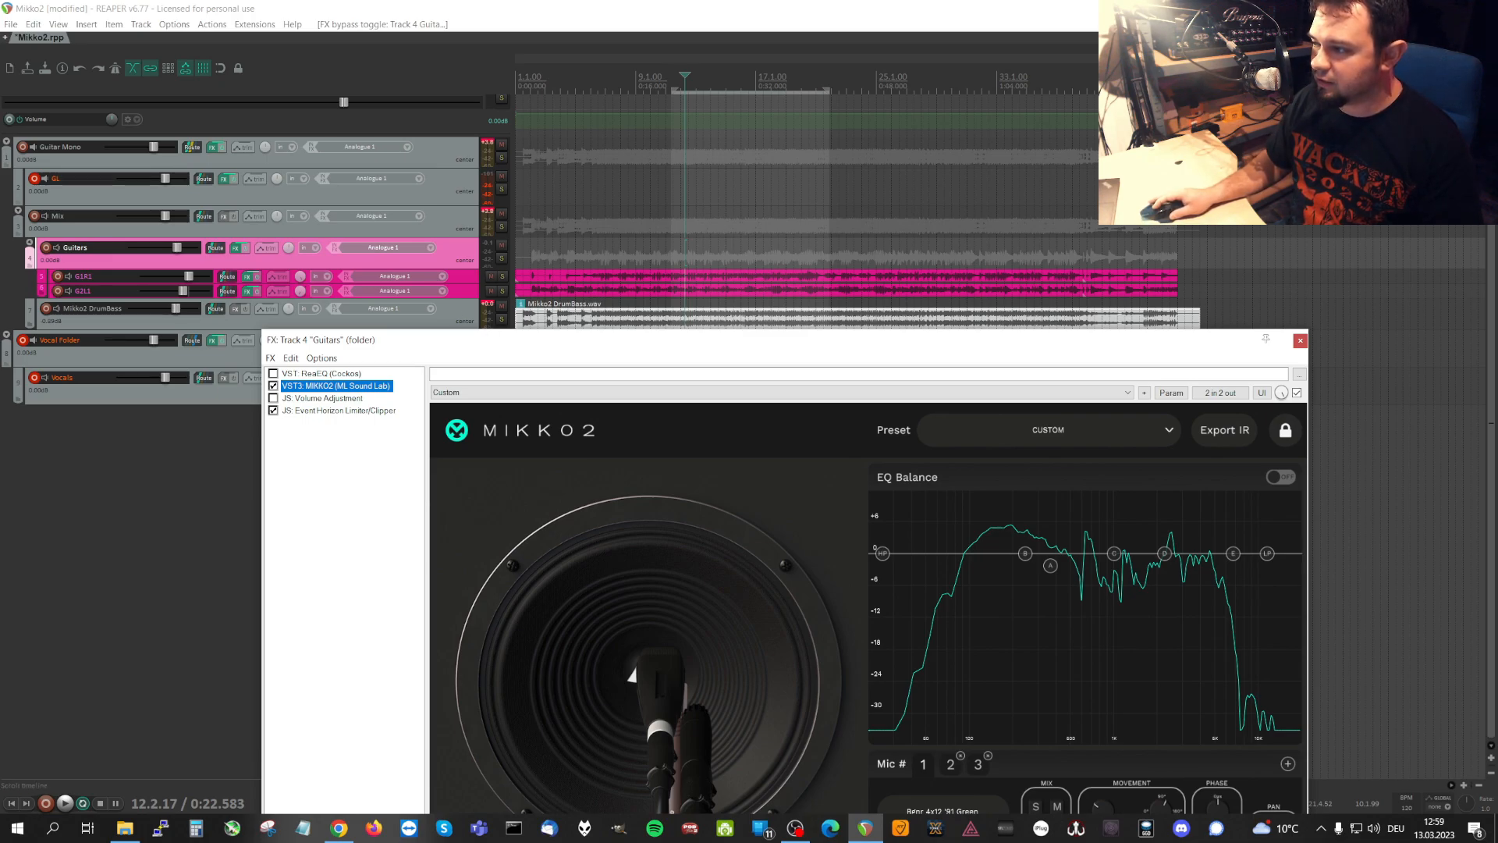
click(1484, 24)
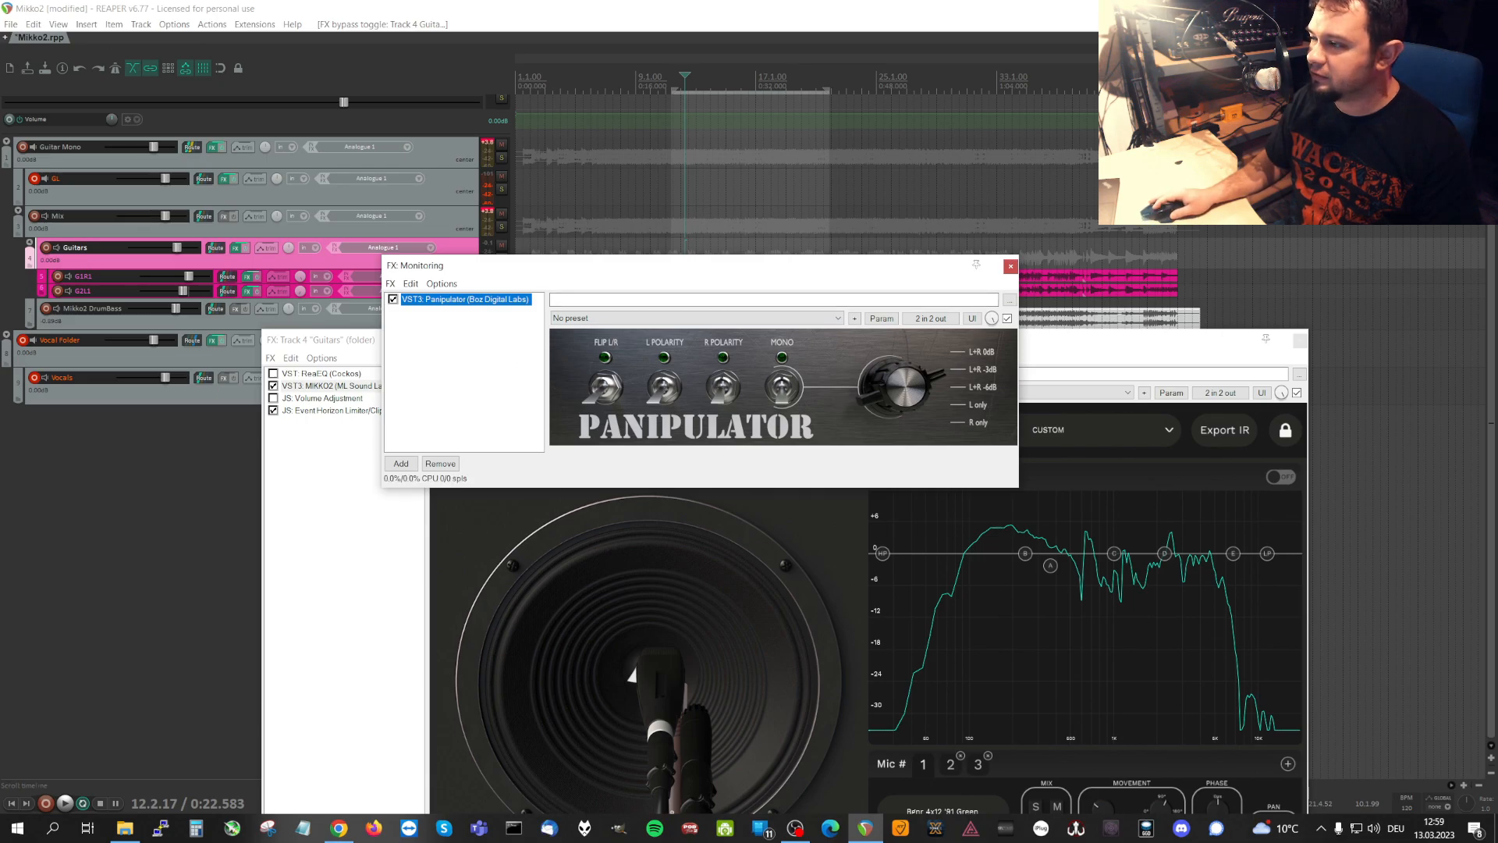
click(1010, 266)
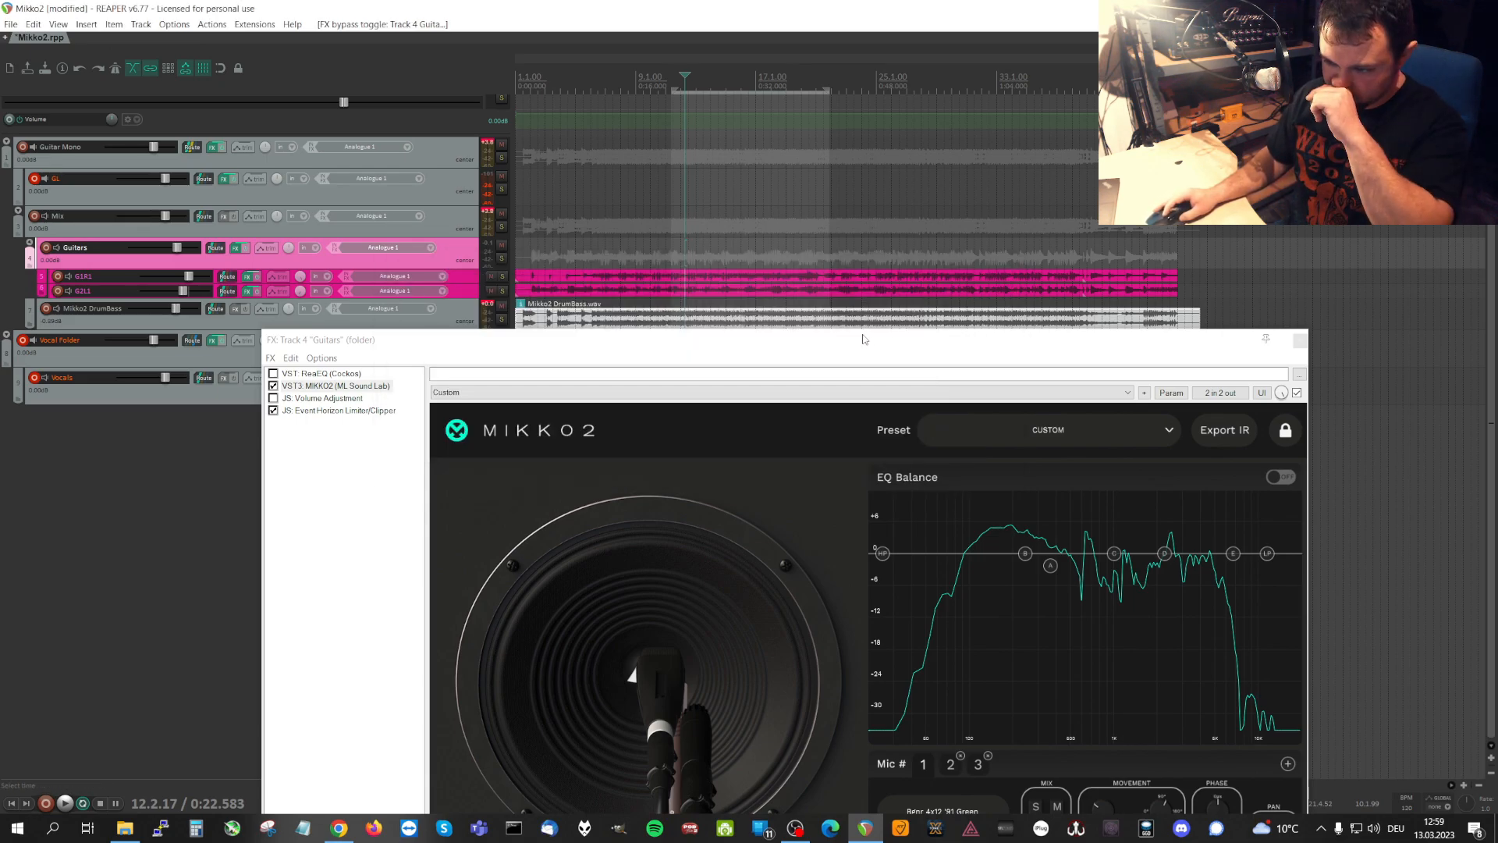
drag(864, 339, 878, 272)
drag(926, 270, 892, 290)
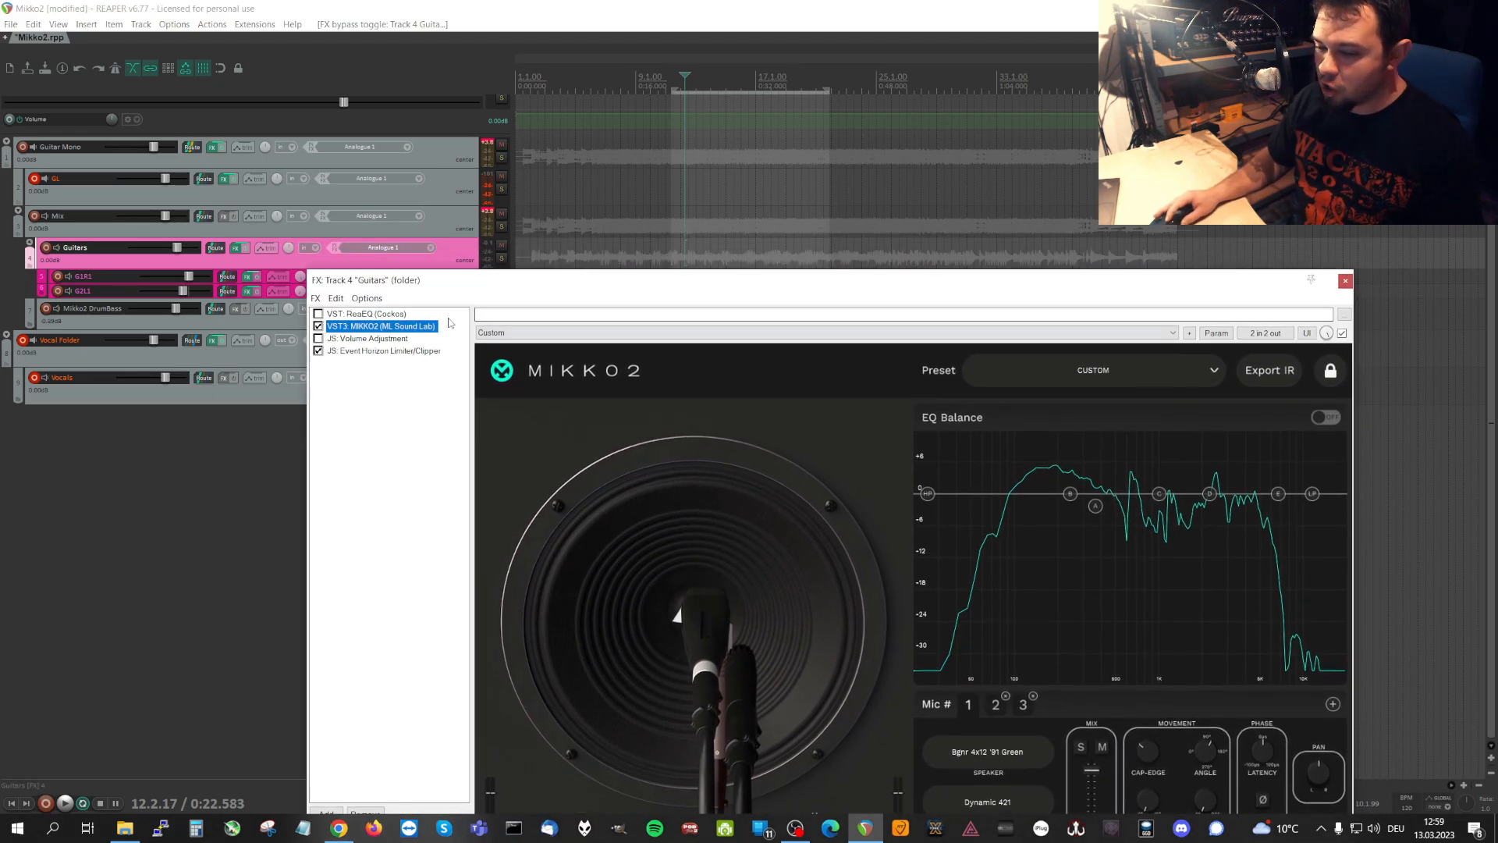
drag(641, 285, 577, 253)
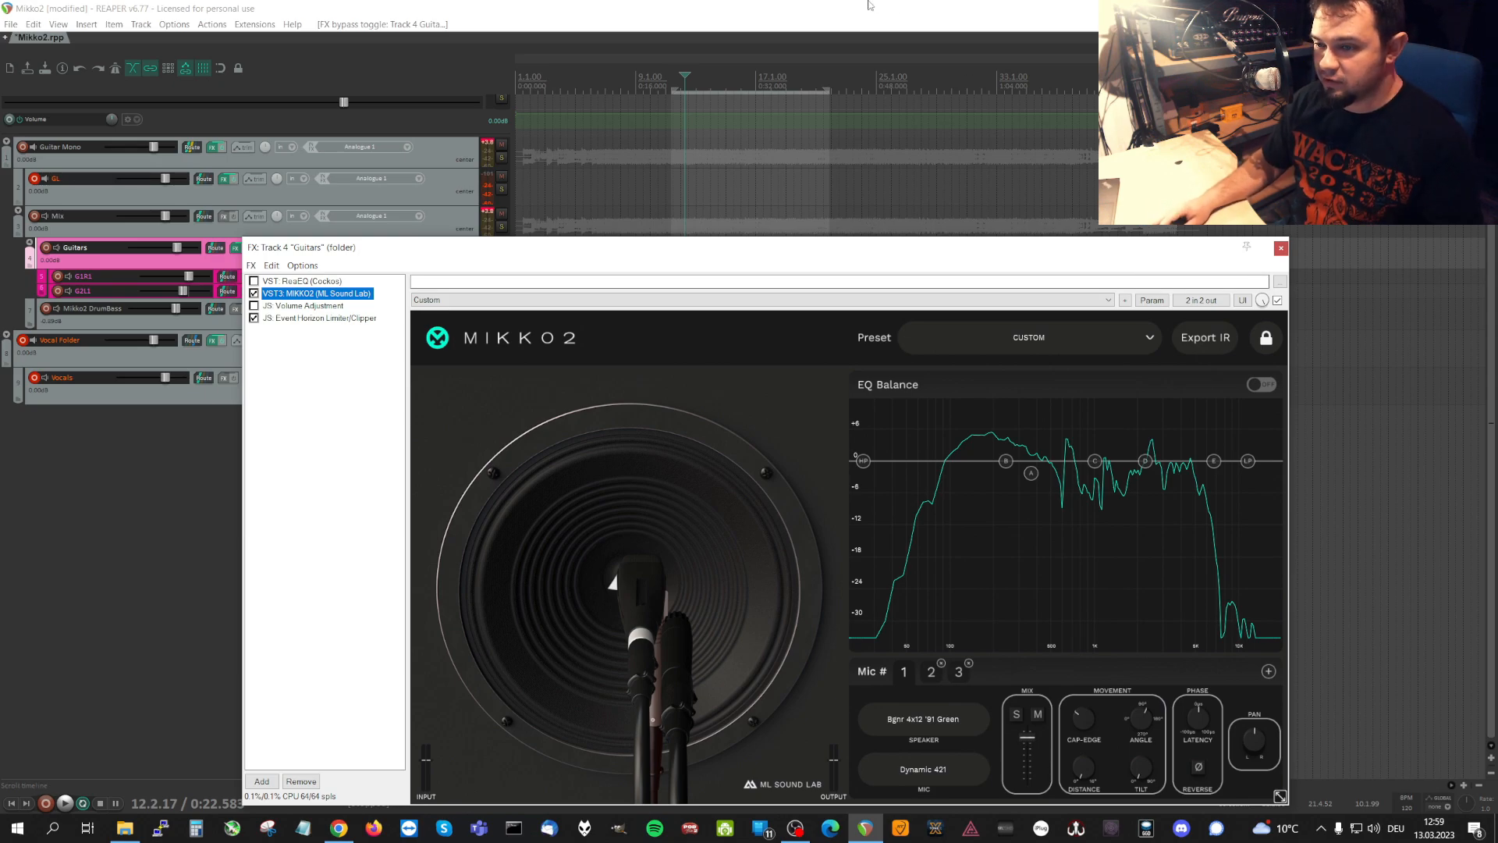
Start playback and temporarily solo MIKKO2's microphone 1 to hear it alone against the full blend.
click(864, 38)
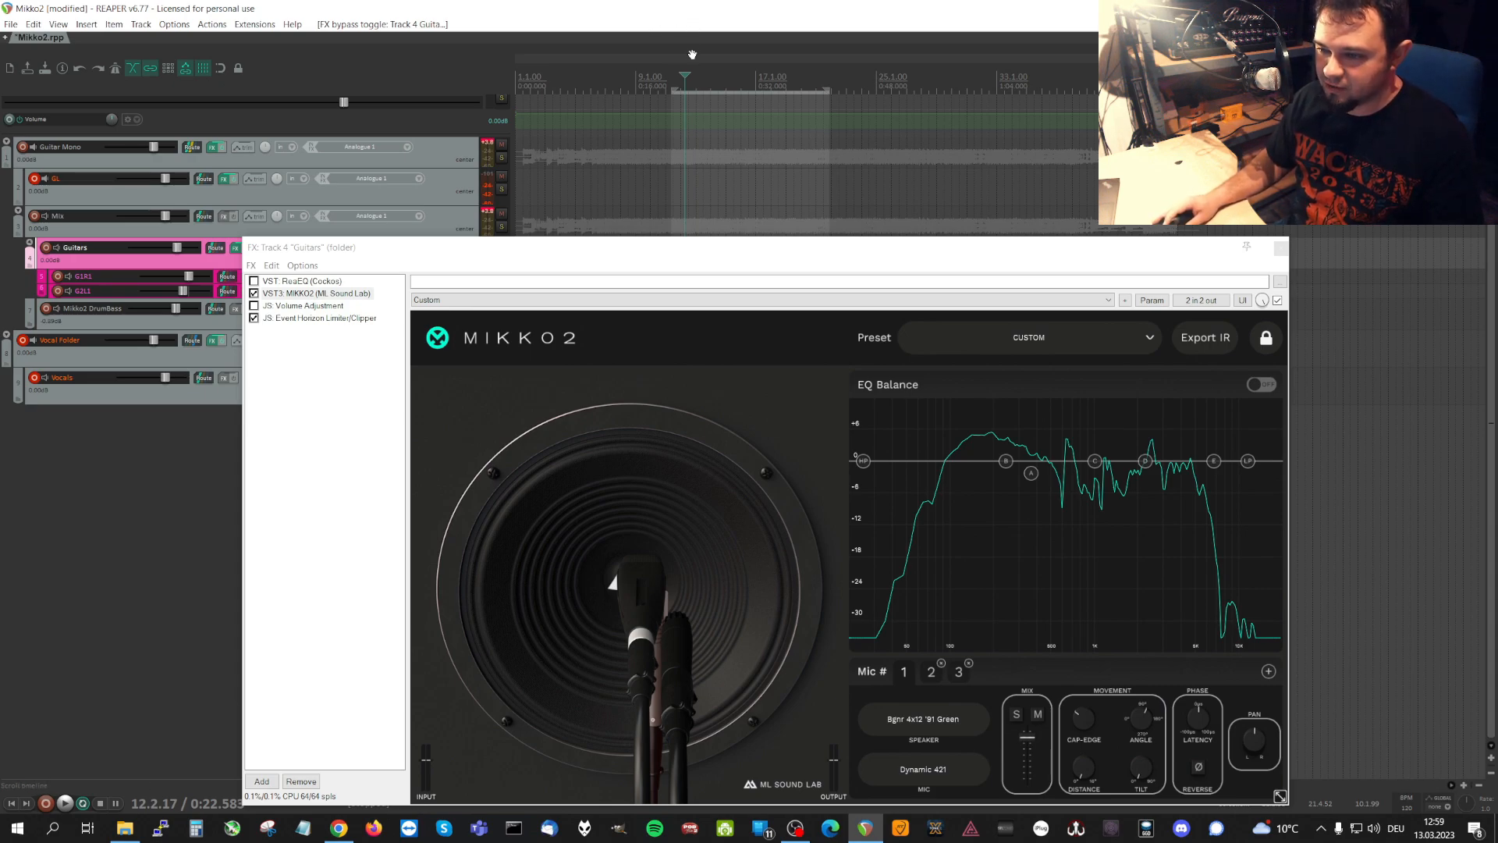
key(space)
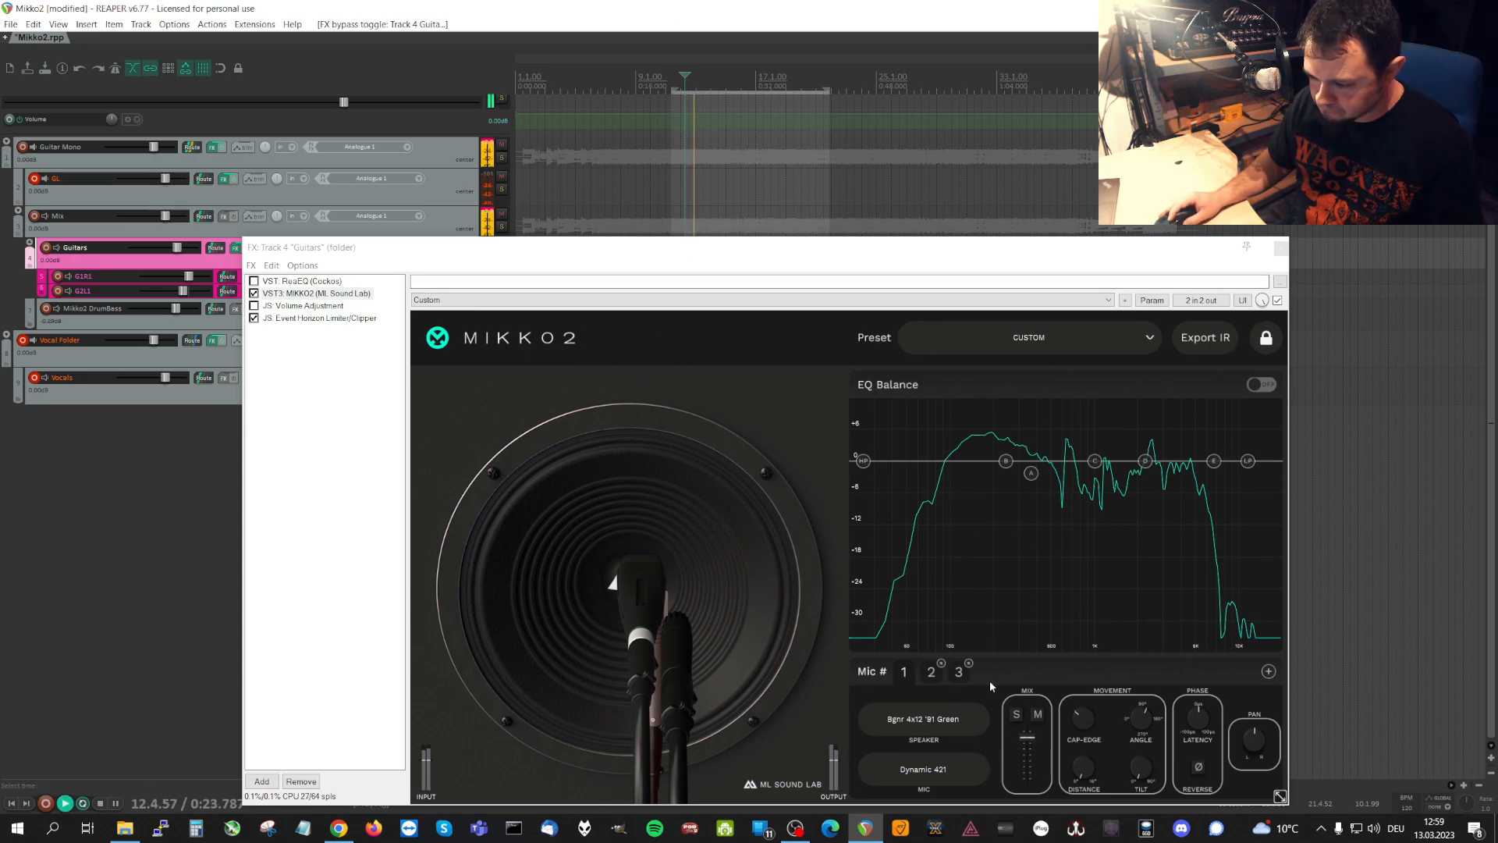
click(907, 678)
click(1016, 714)
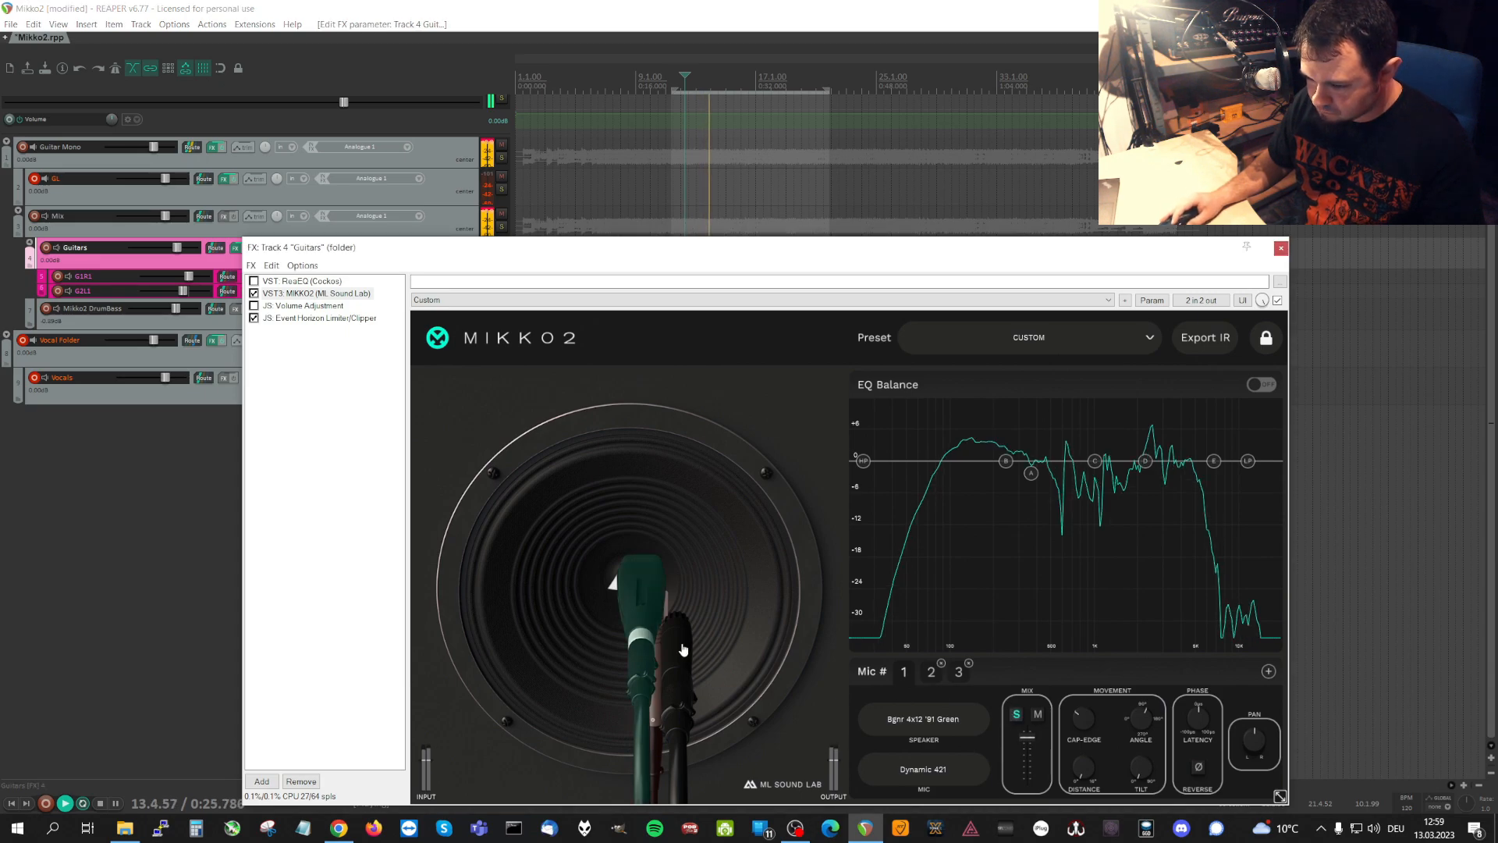
click(1016, 714)
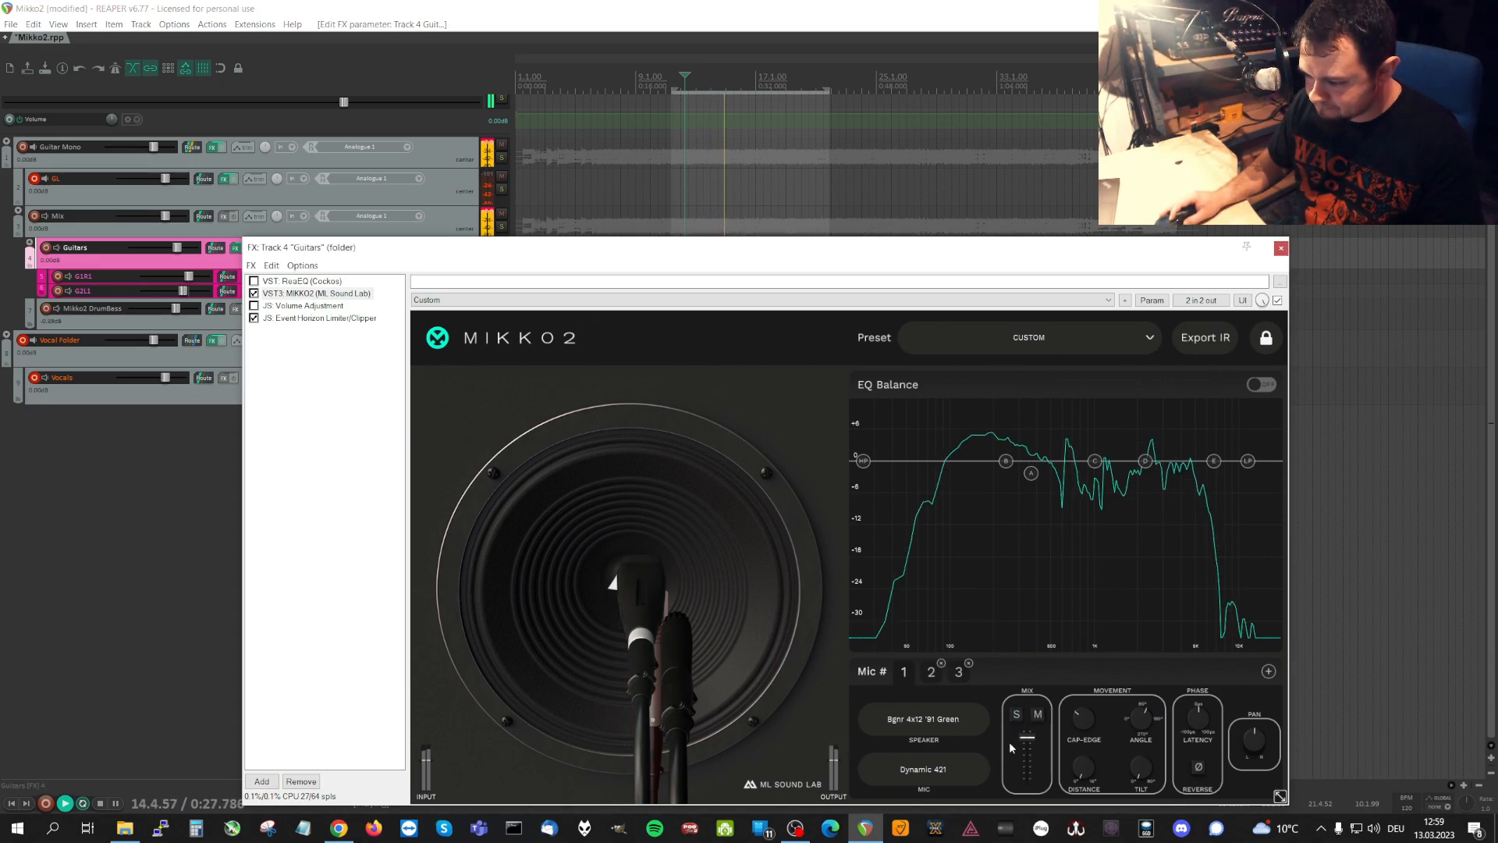
Vary microphone 1's placement and microphone 2's Angle and Cap-Edge during playback to hear the tonal changes.
drag(1145, 725, 1102, 624)
click(940, 667)
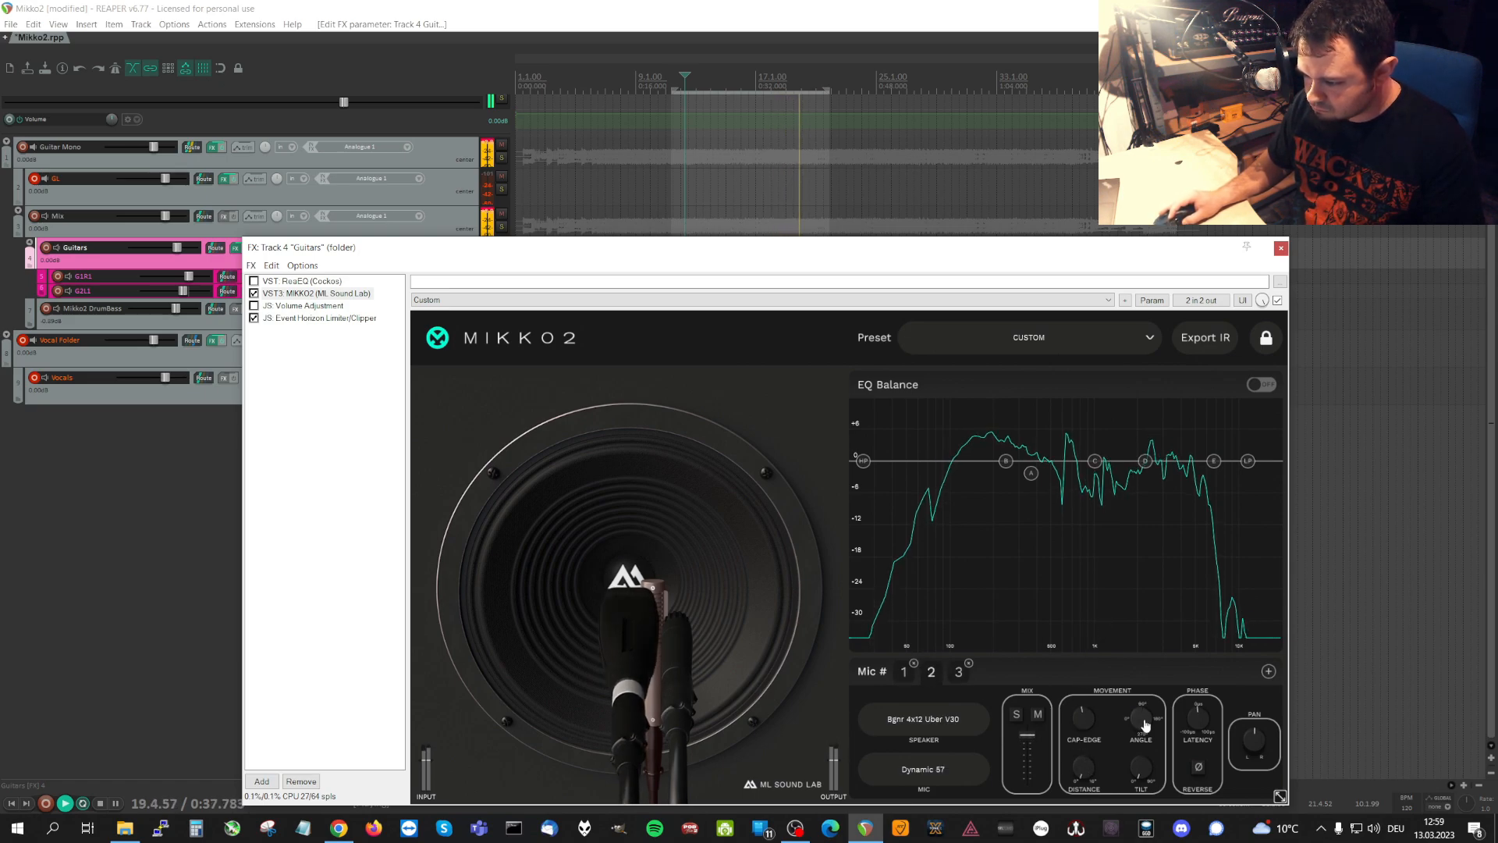
drag(1140, 716, 1173, 710)
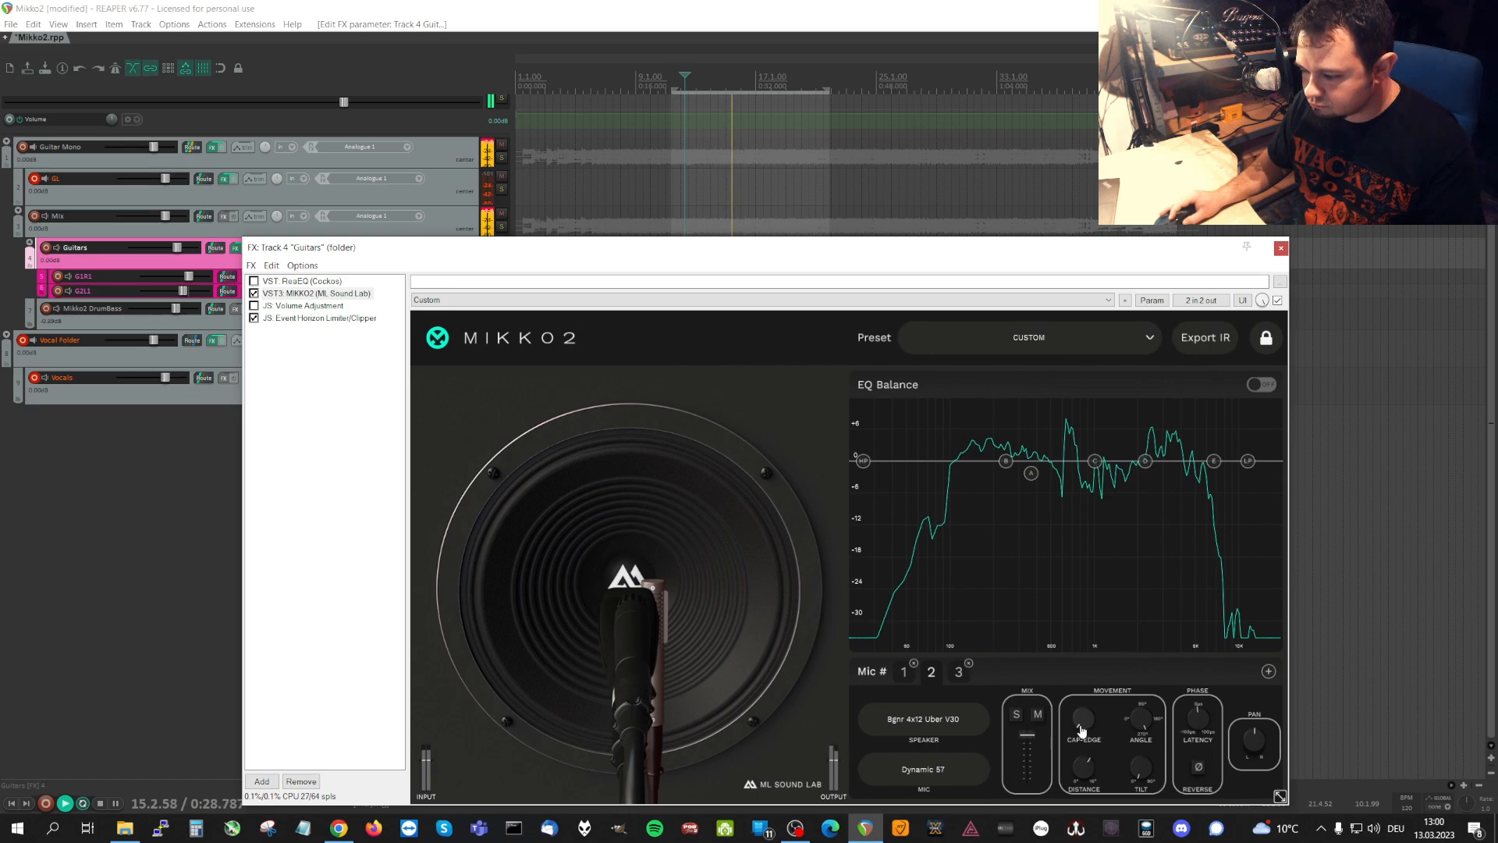
drag(1082, 729, 1076, 672)
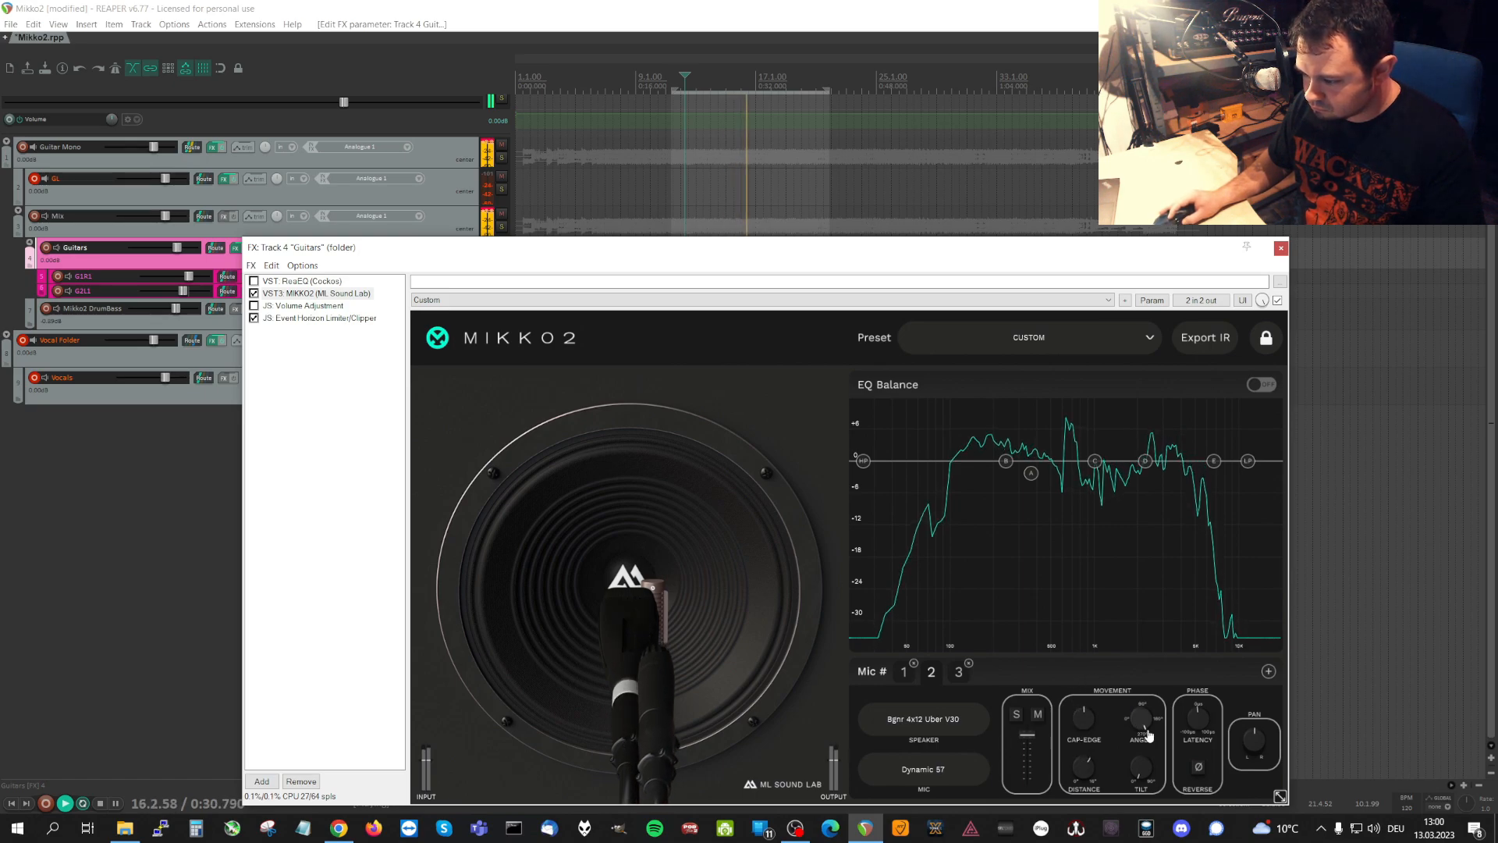
drag(1148, 733, 1193, 705)
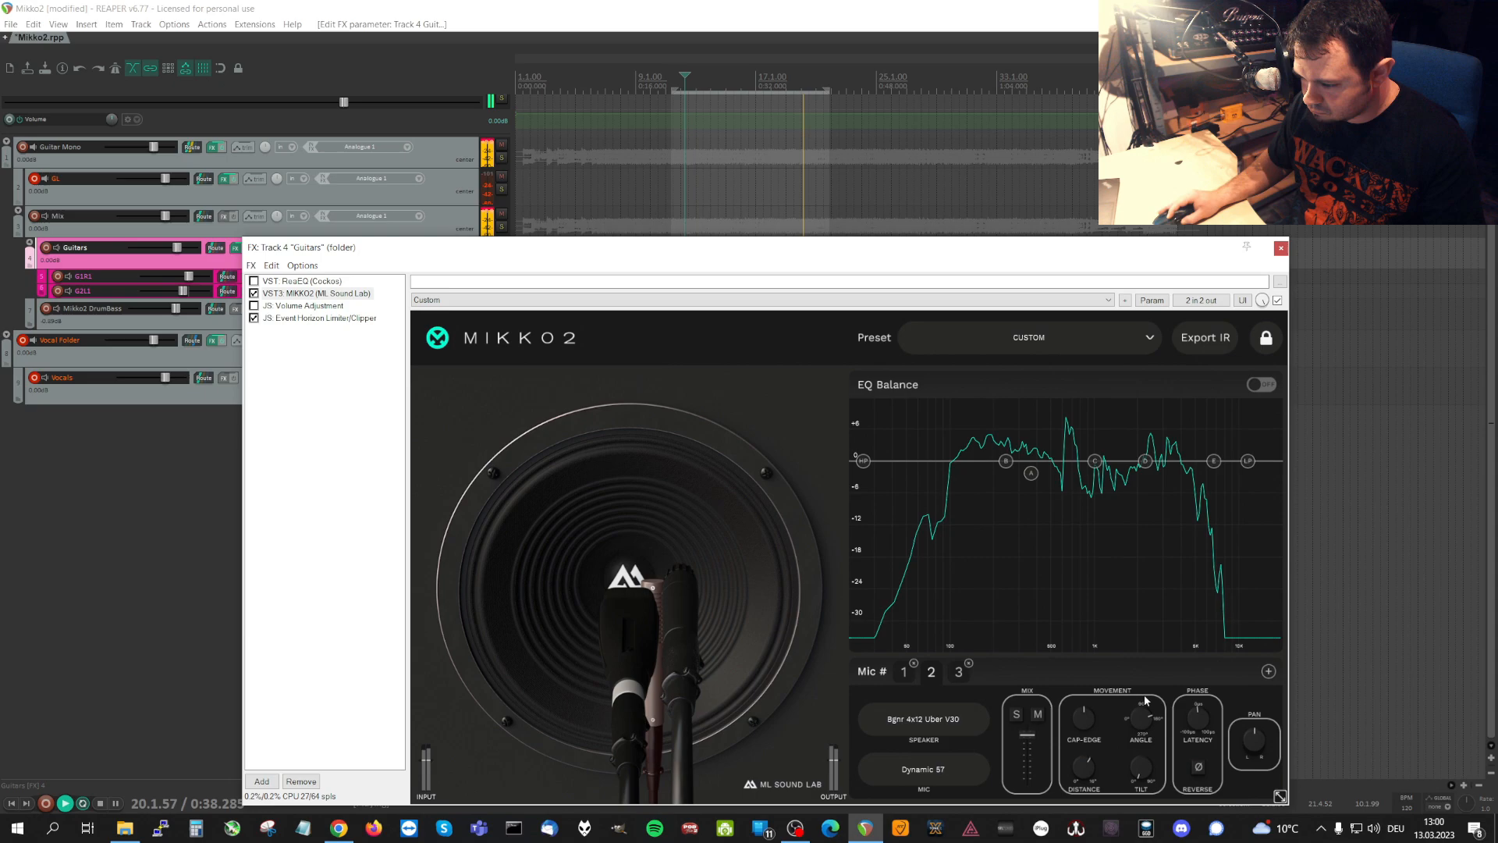
Move microphone 3, the Ribbon 121 on the Bgnr 4x12 Uber T75, onto the centre of the speaker.
click(960, 673)
click(1039, 716)
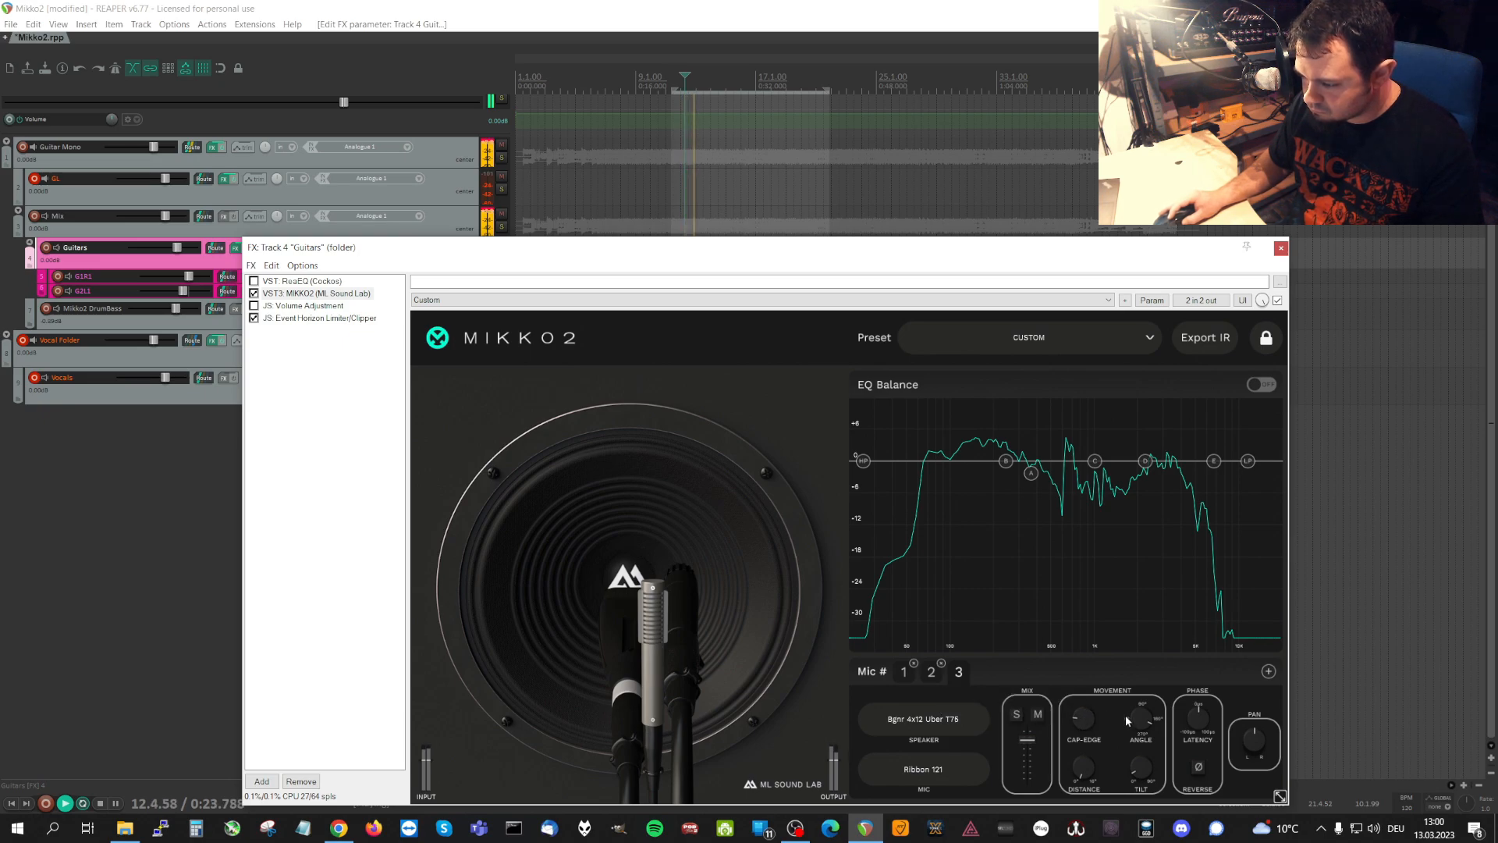
drag(1147, 723, 1092, 794)
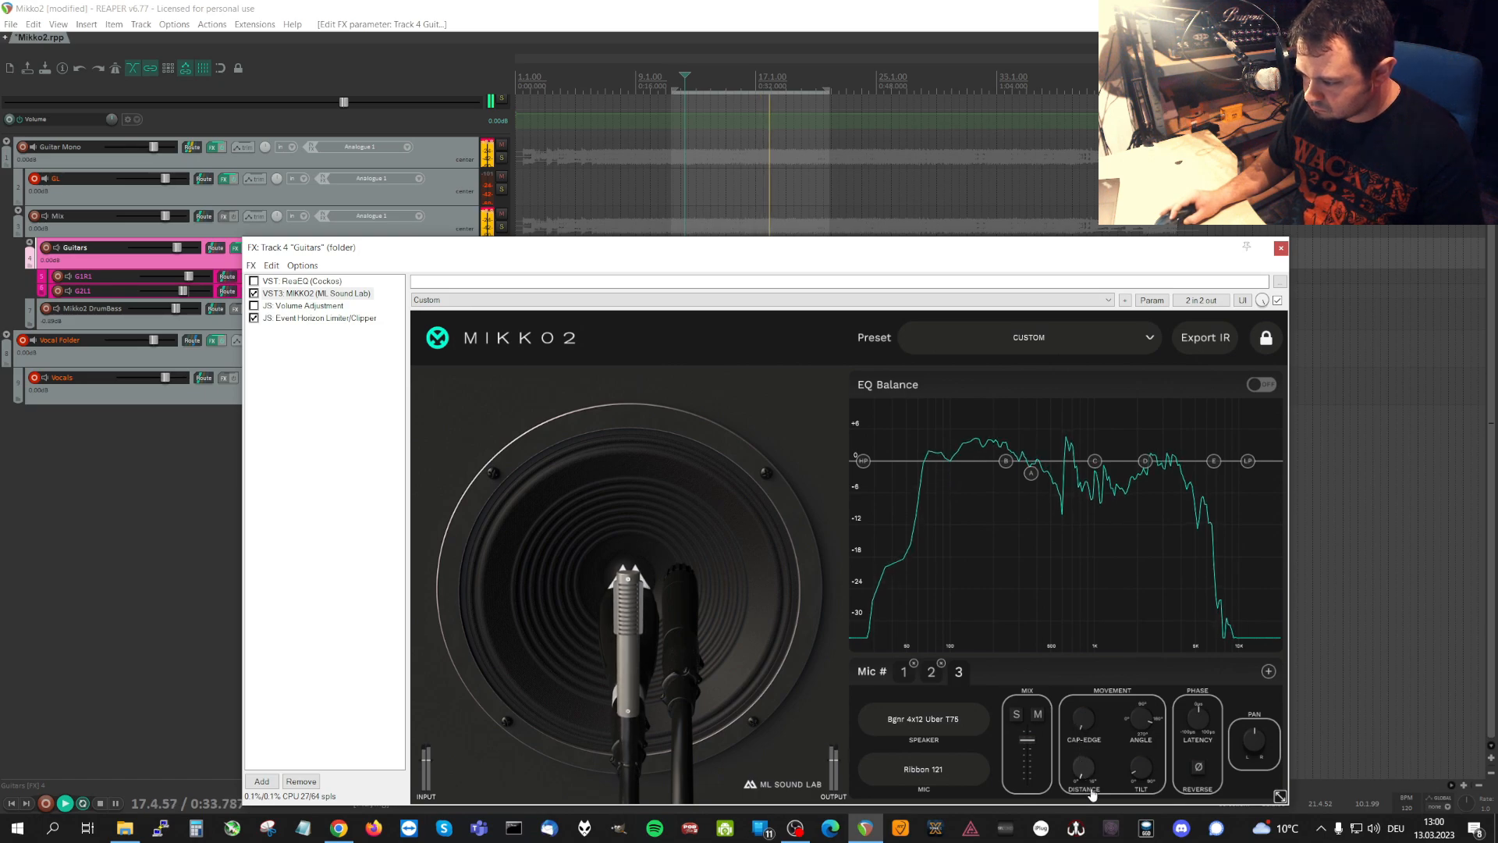
Move microphone 1 out toward the speaker's edge and rework its Distance and Angle during playback.
click(905, 676)
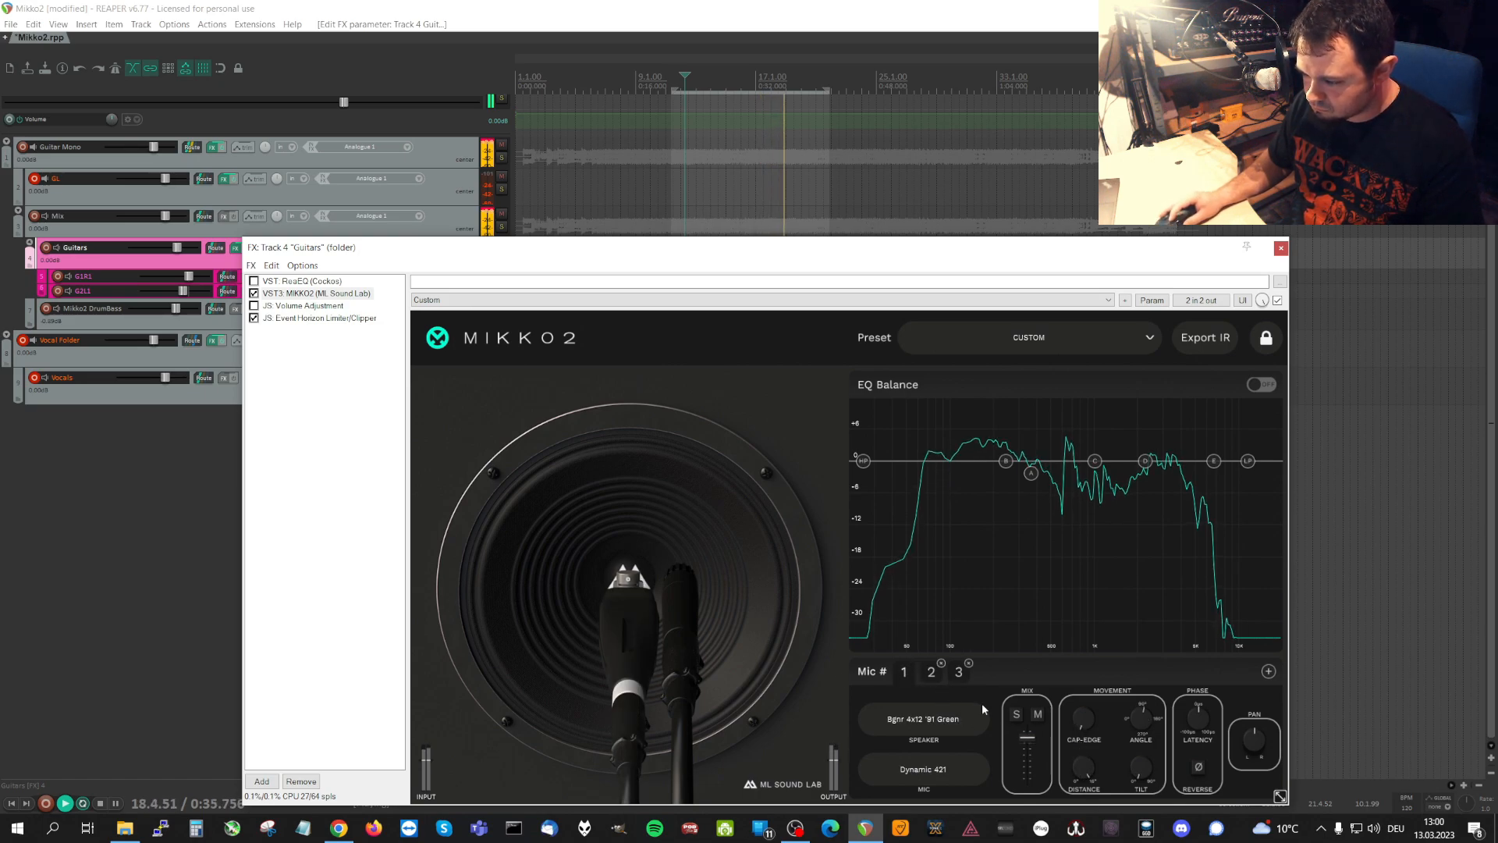
drag(1080, 726, 1128, 682)
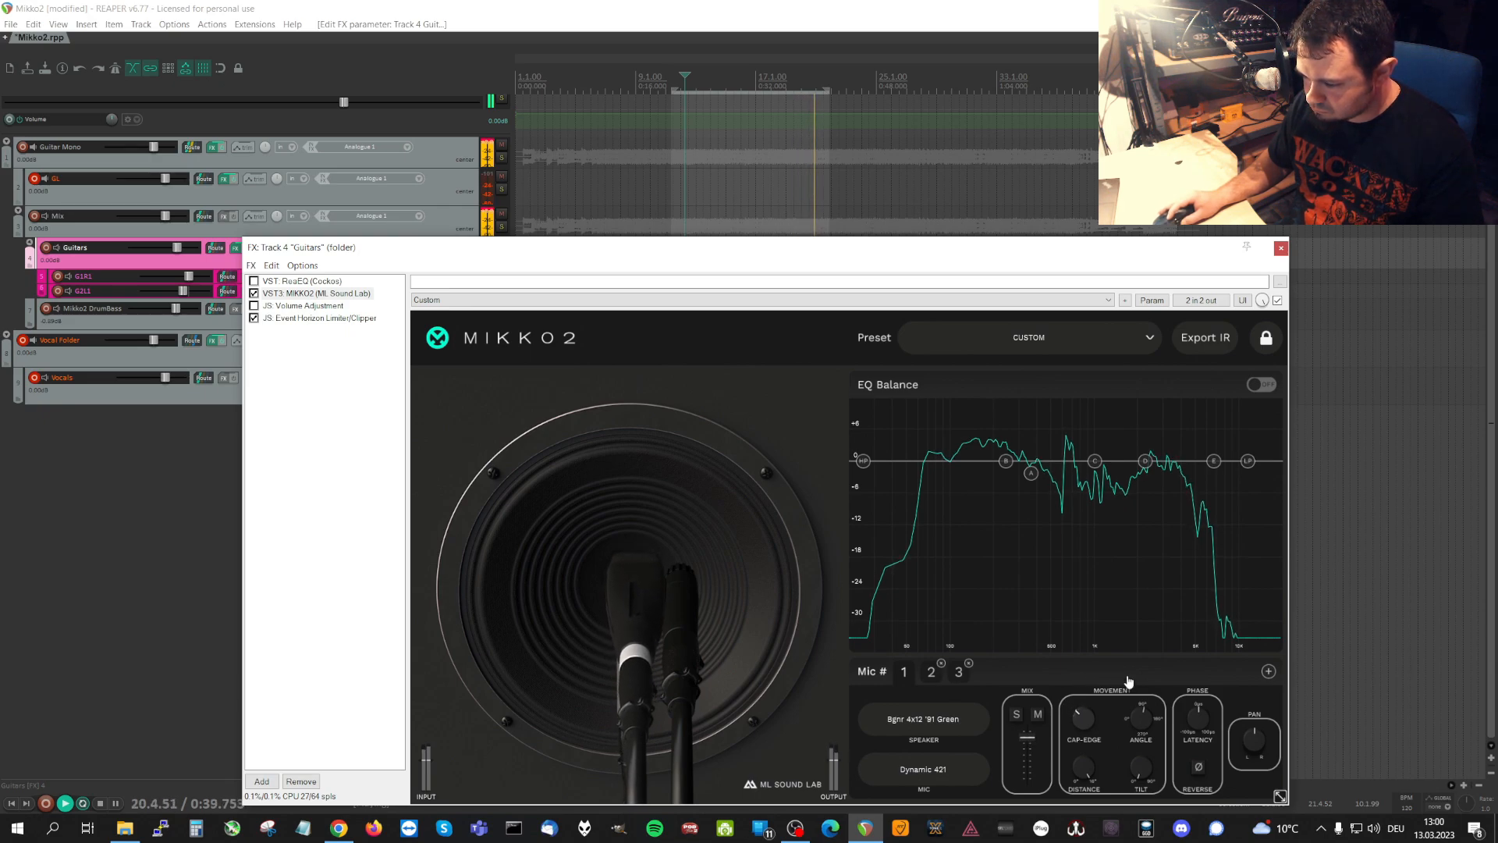
drag(1090, 770, 1069, 834)
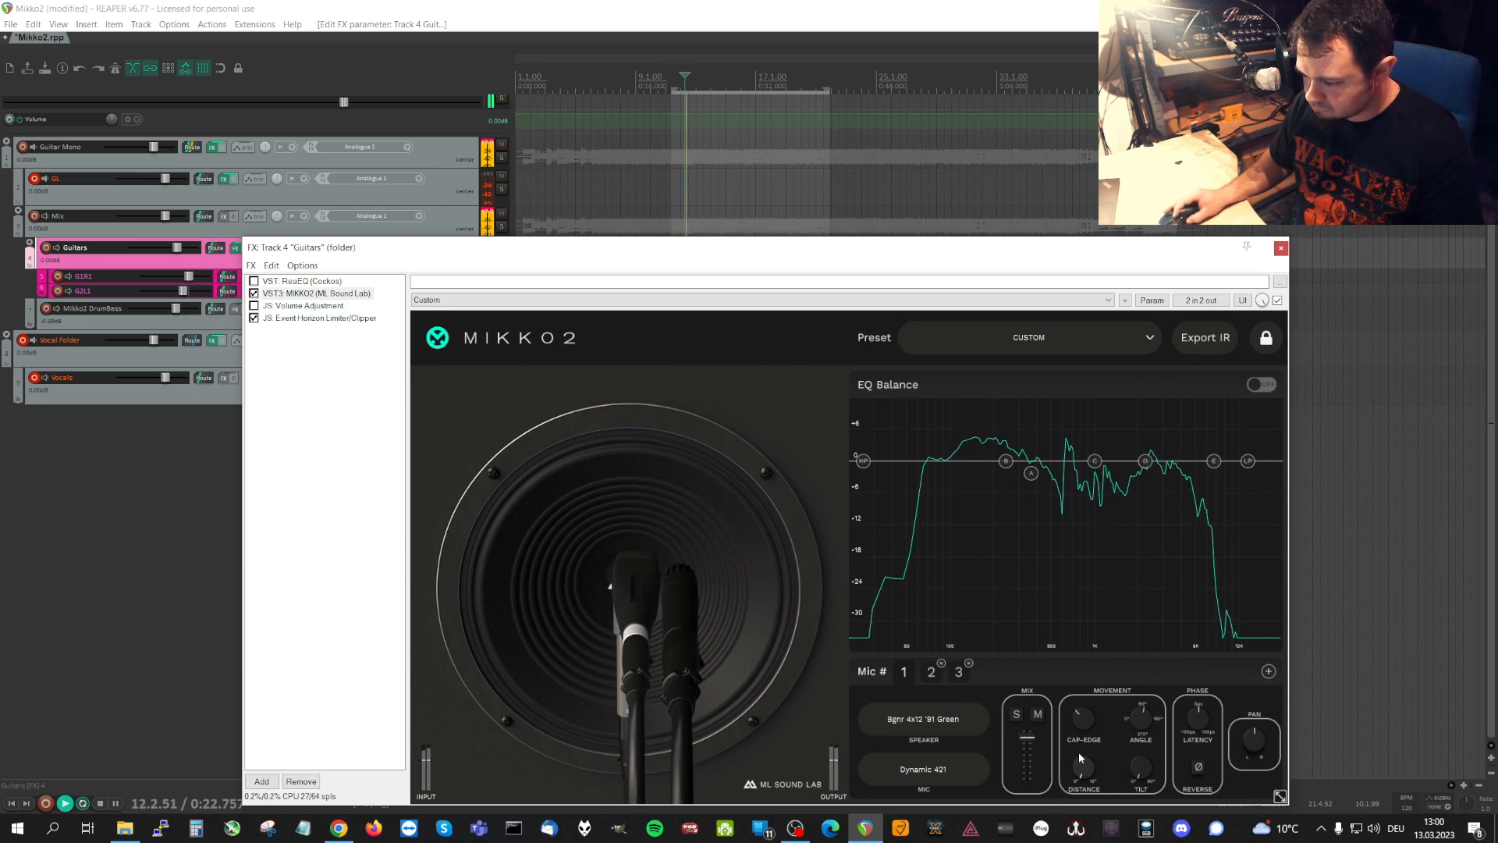
drag(1080, 719, 1075, 753)
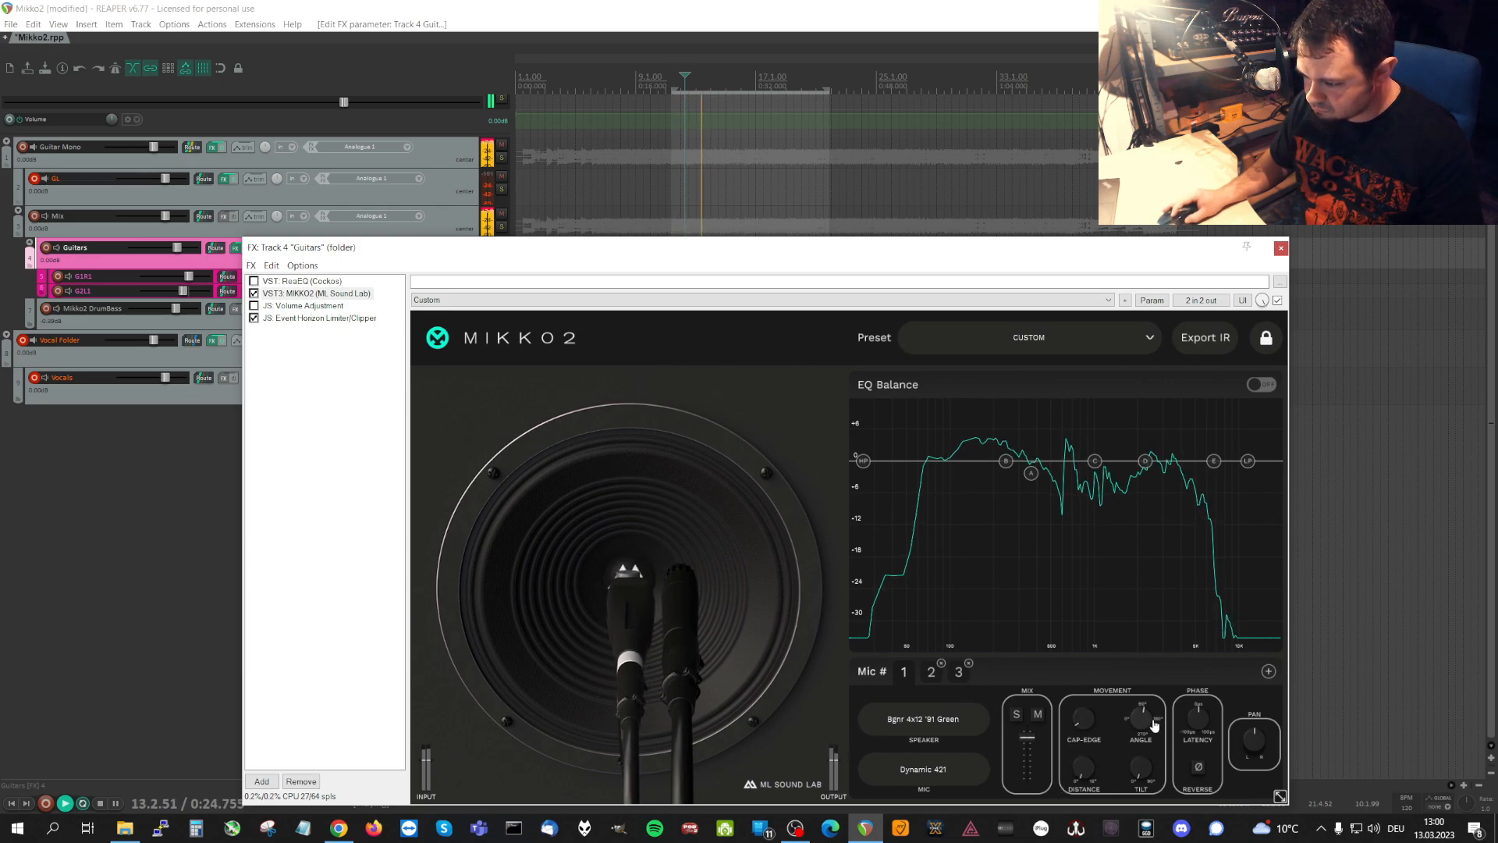
drag(1154, 726, 1187, 742)
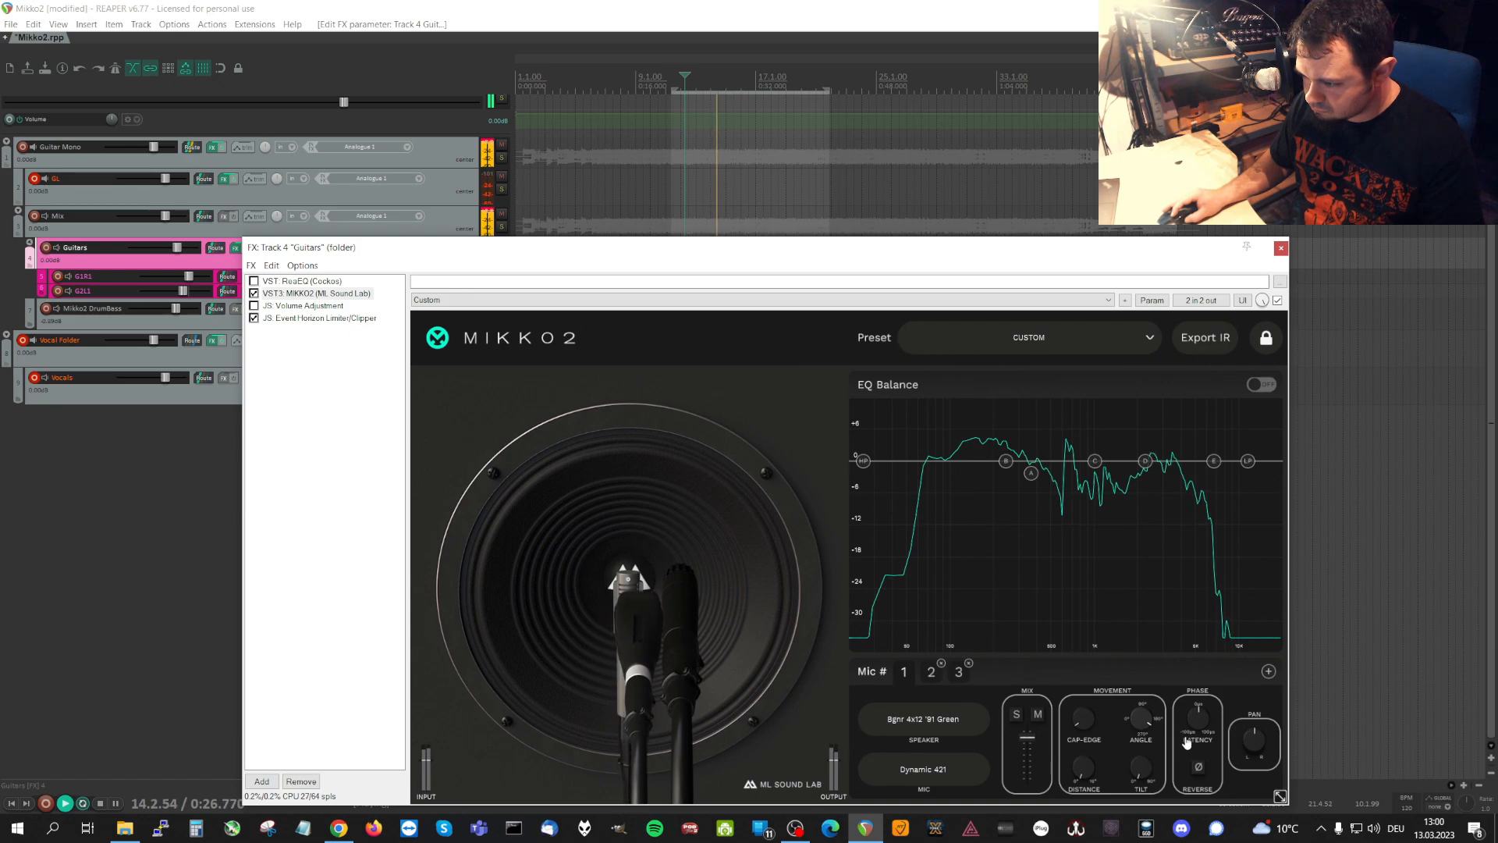
drag(1091, 736, 1082, 625)
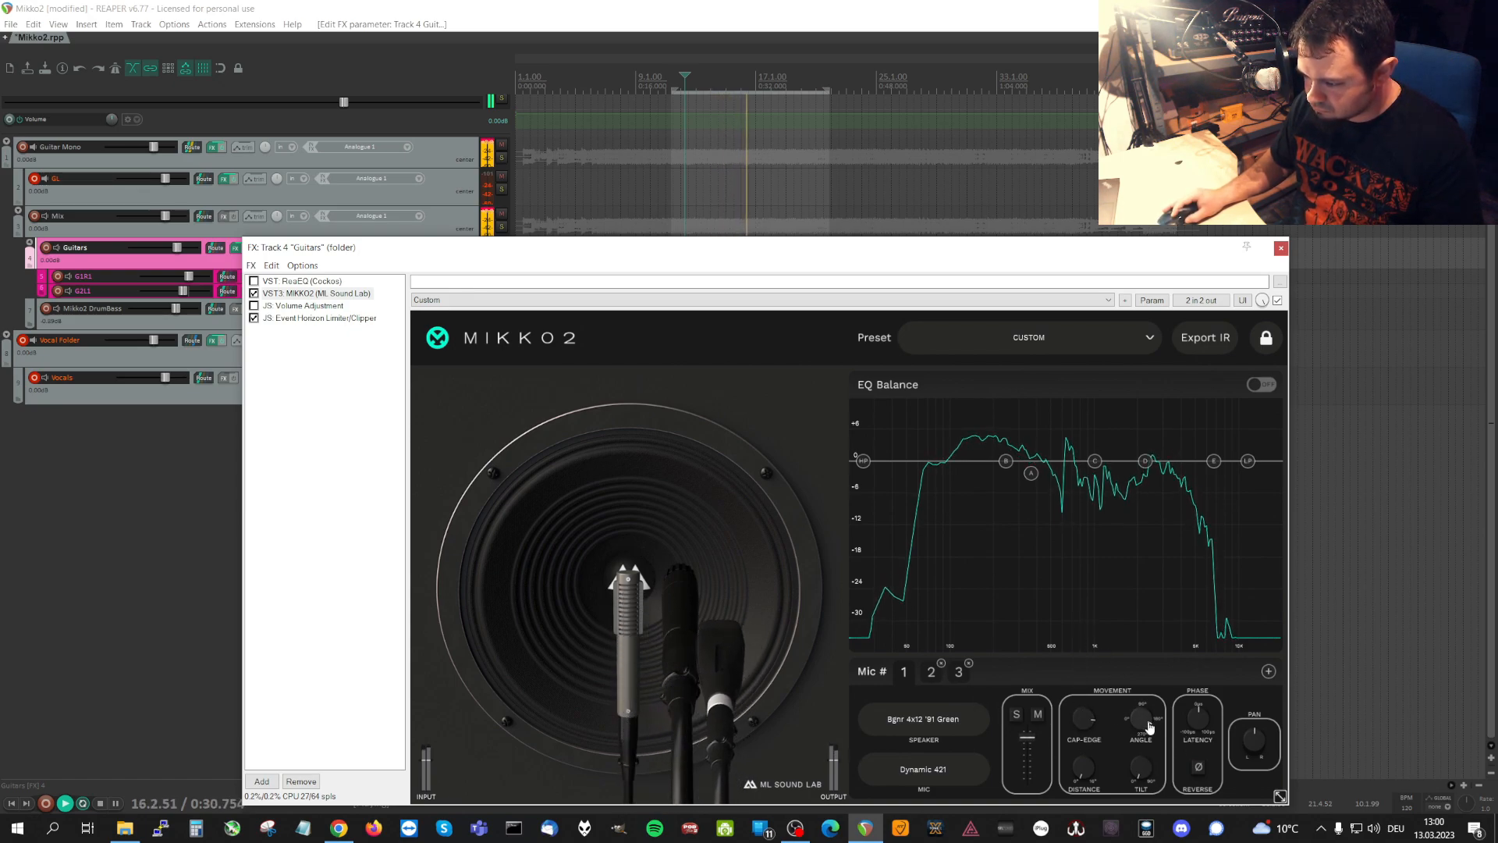
drag(1149, 727, 1192, 751)
click(1200, 769)
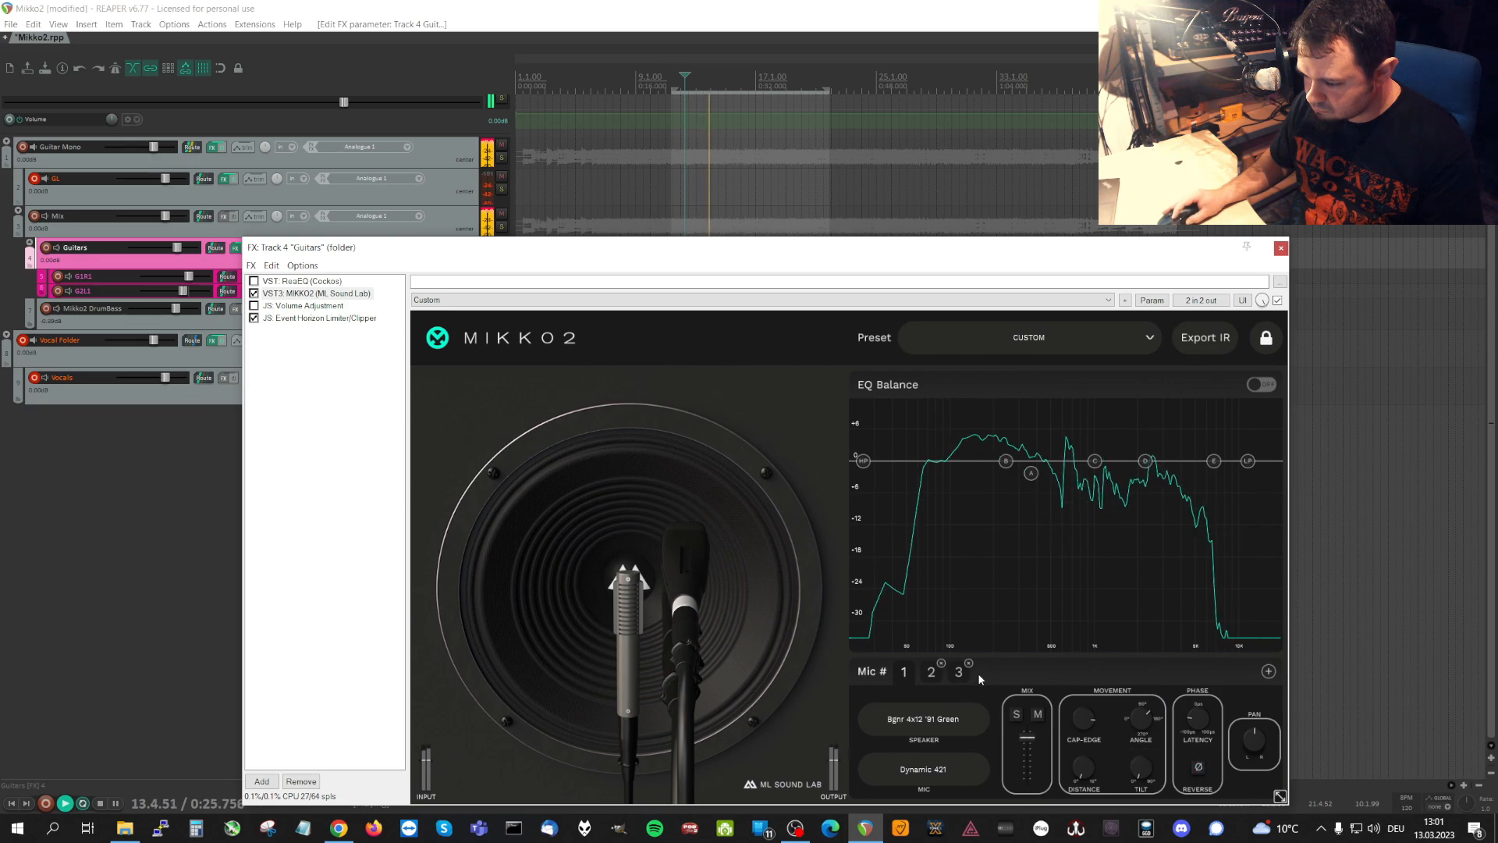
Stop playback and remove microphones 3 and 2, leaving only microphone 1.
click(931, 671)
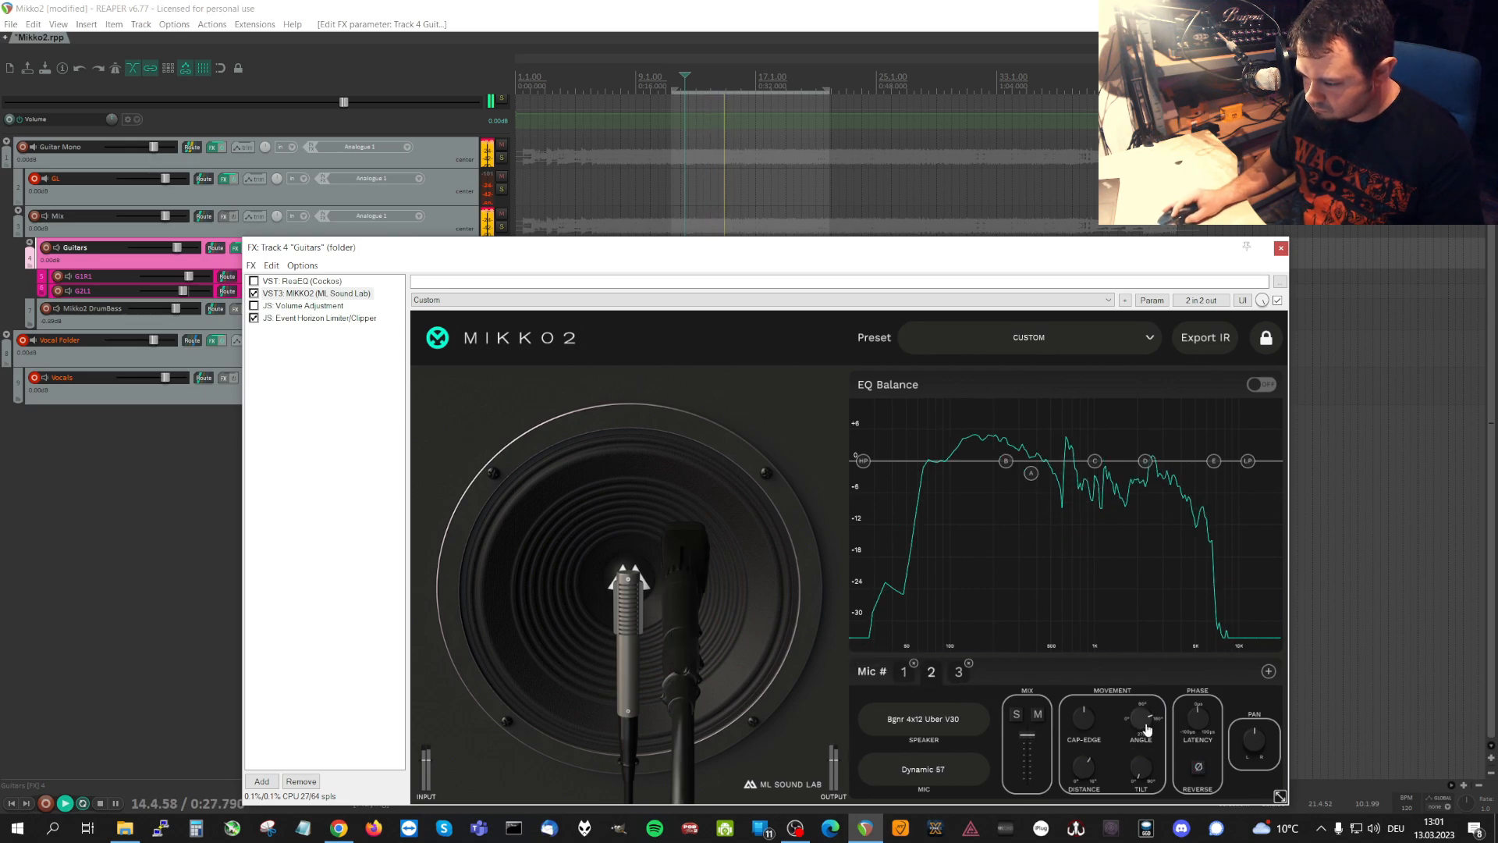
click(720, 9)
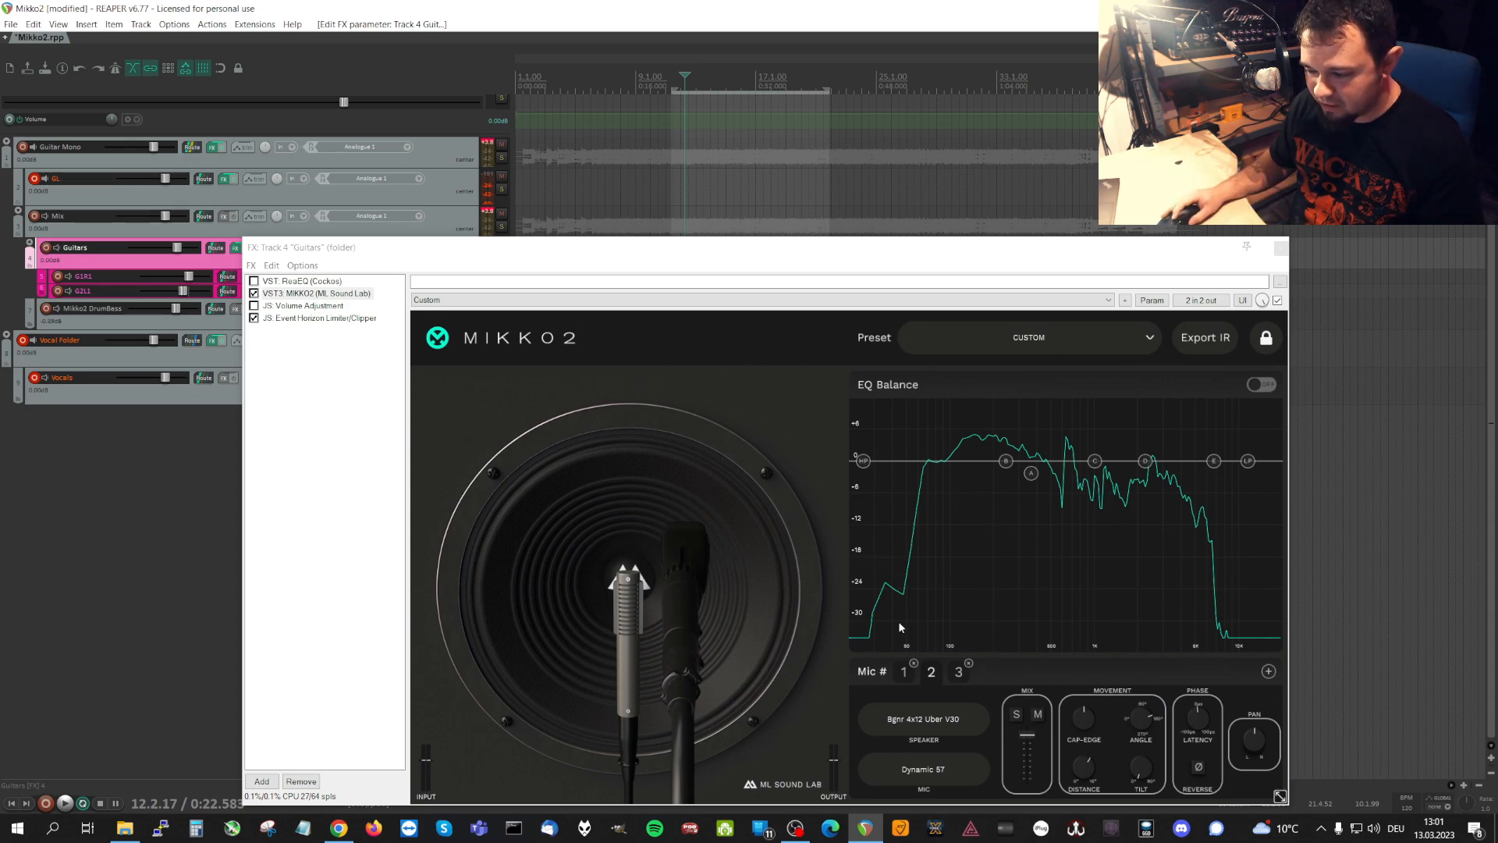
click(969, 664)
click(905, 673)
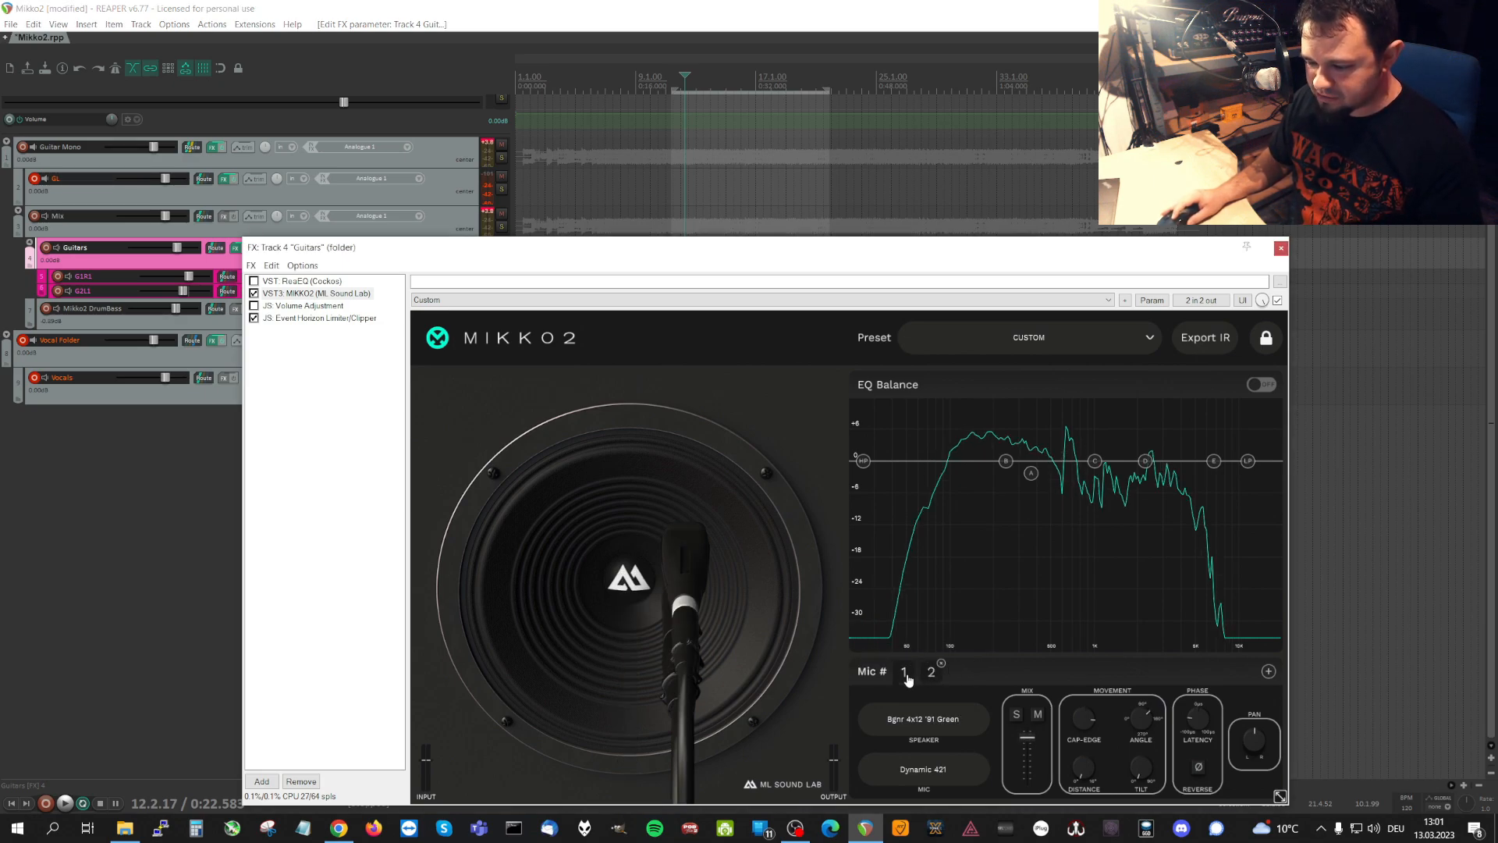
click(942, 664)
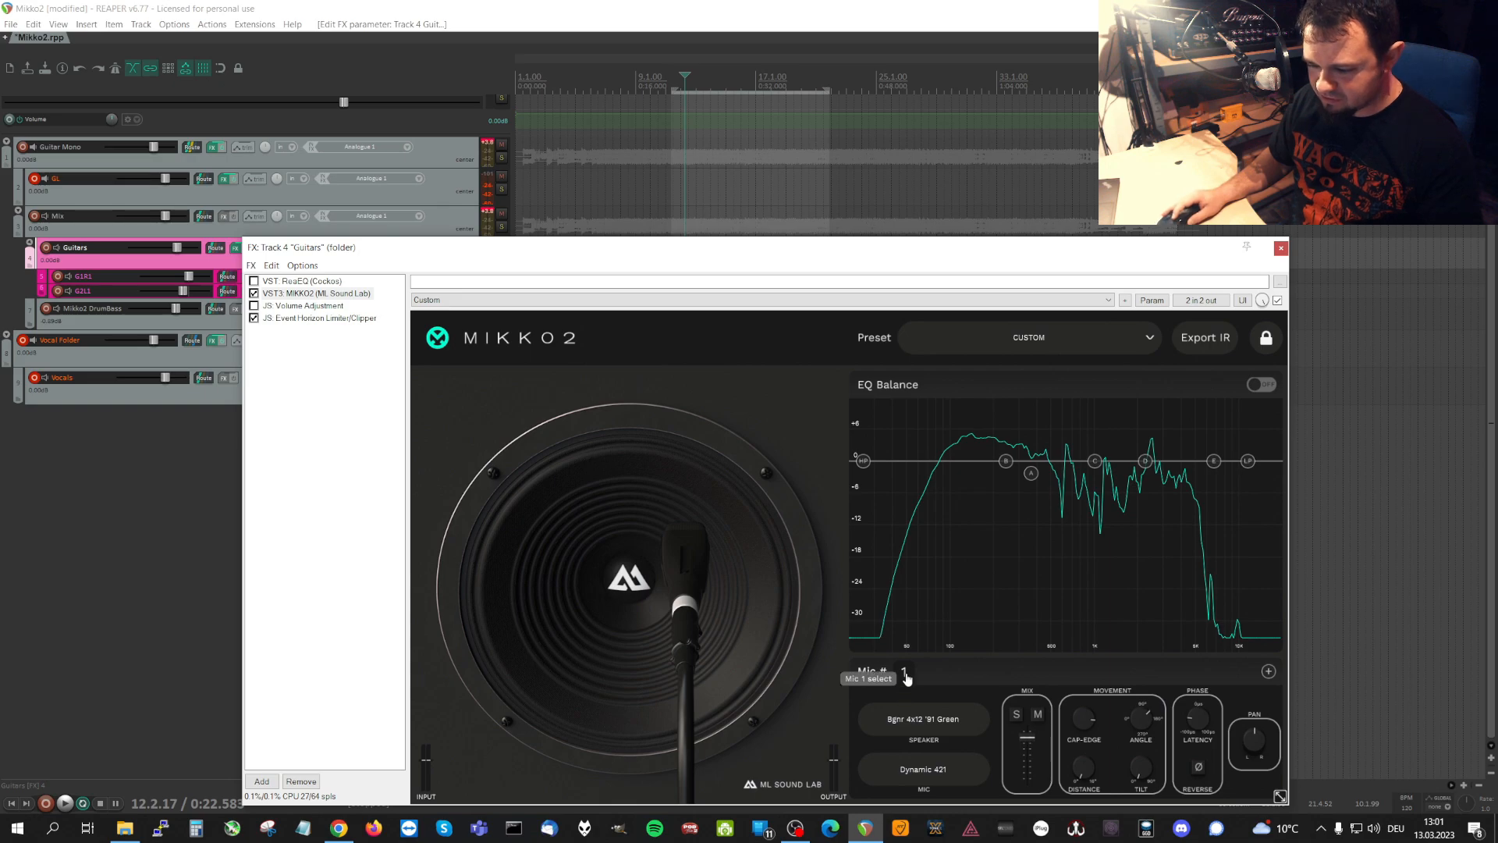
Look through microphone 1's speaker models without changing the selection and reposition the effects window.
click(928, 724)
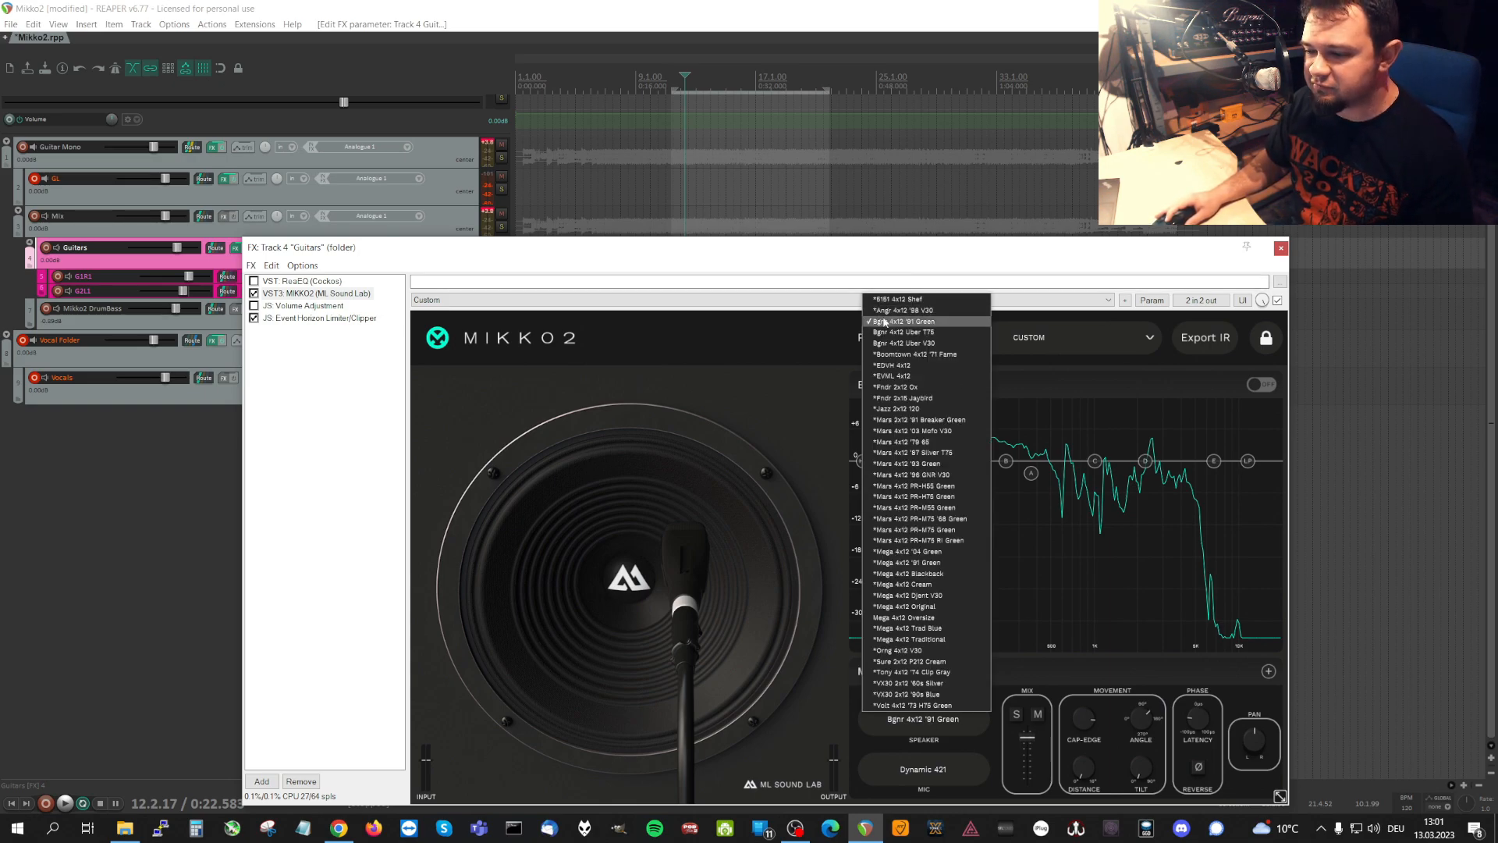
click(987, 749)
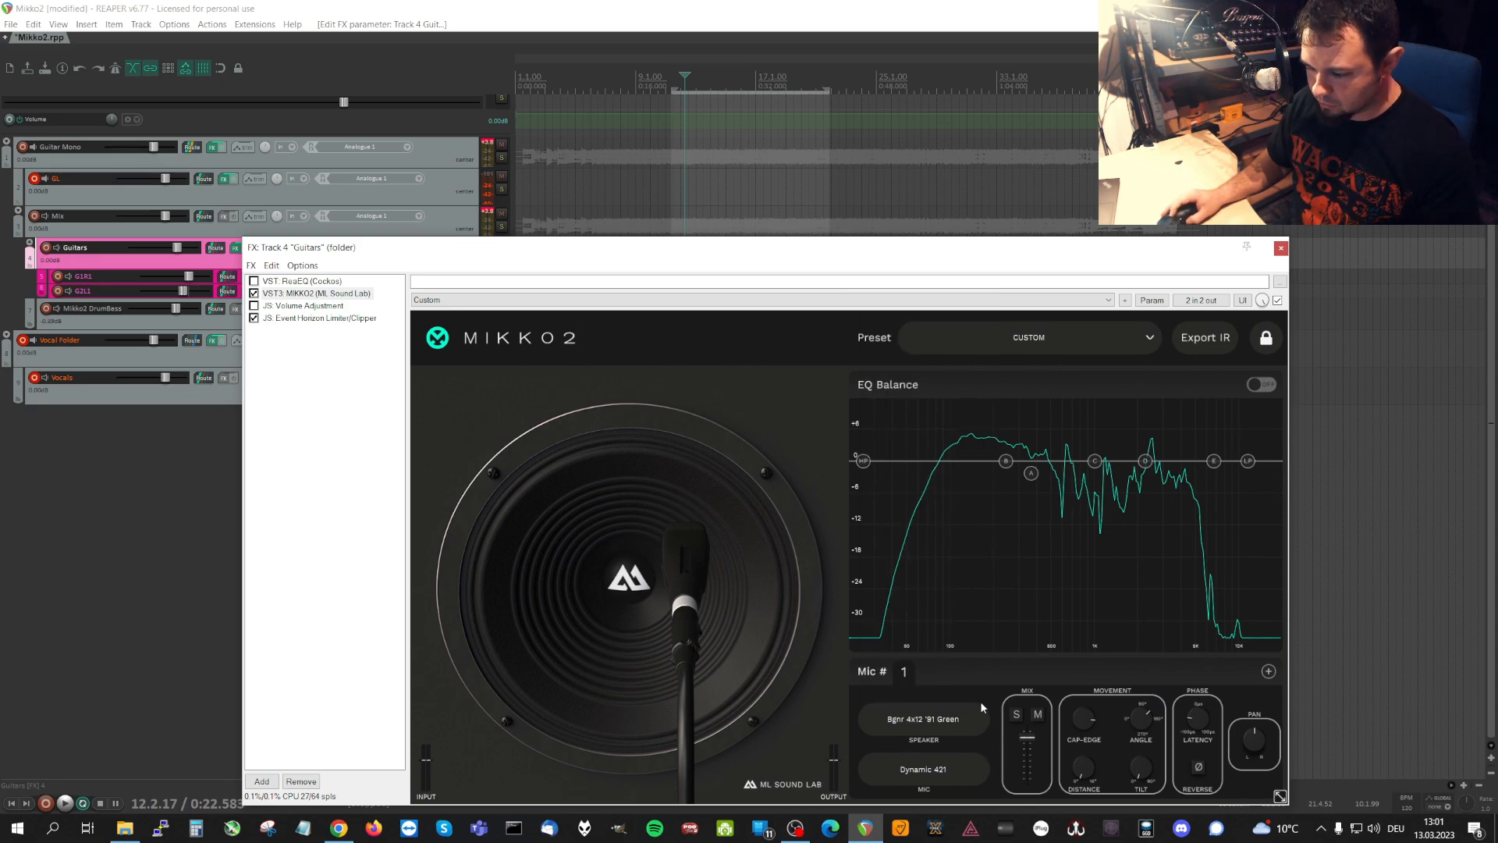
drag(493, 250, 493, 320)
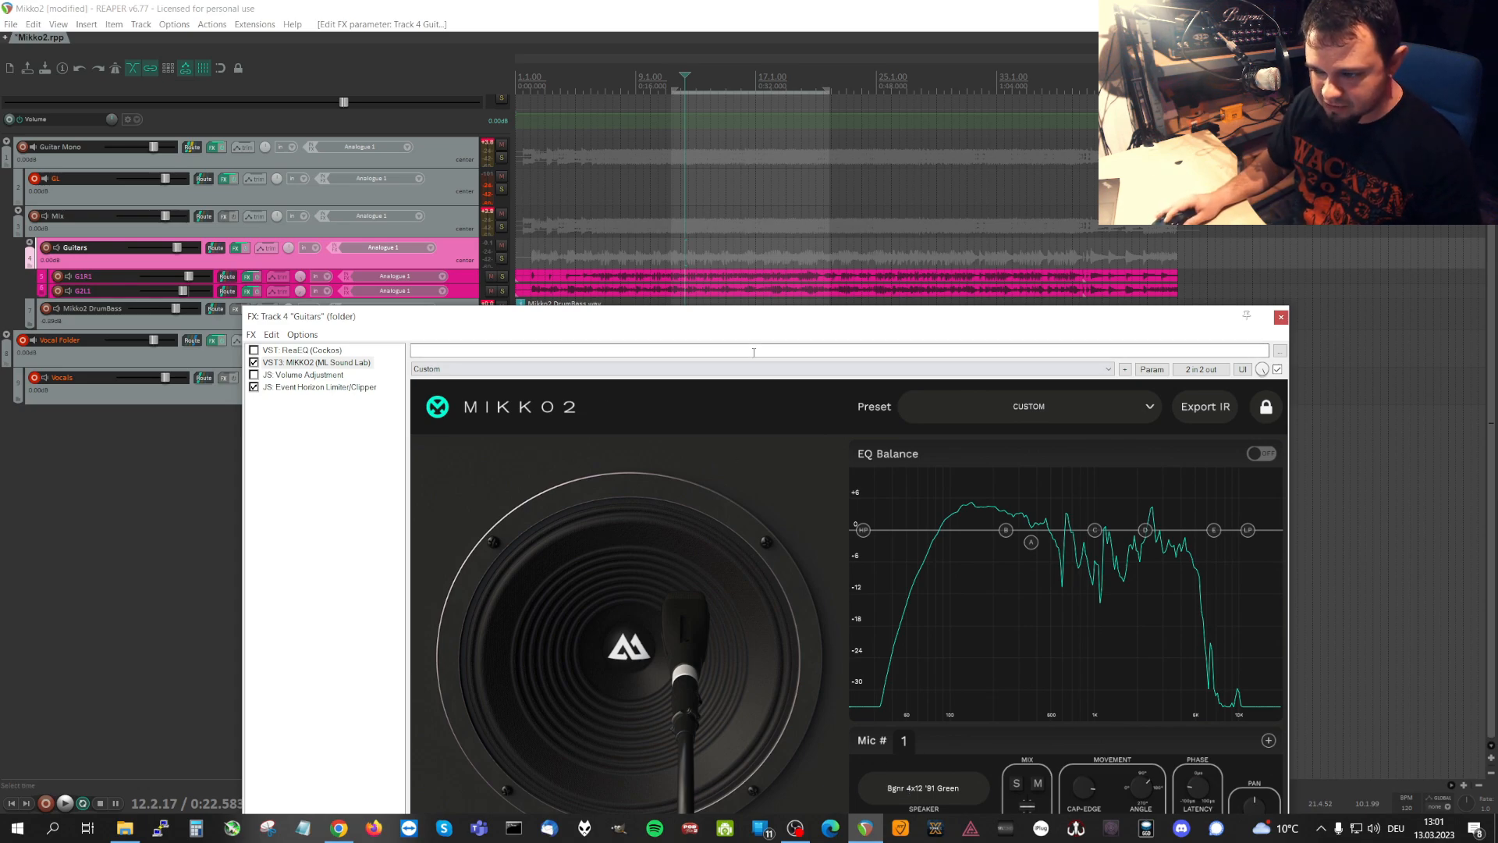
drag(764, 315, 745, 203)
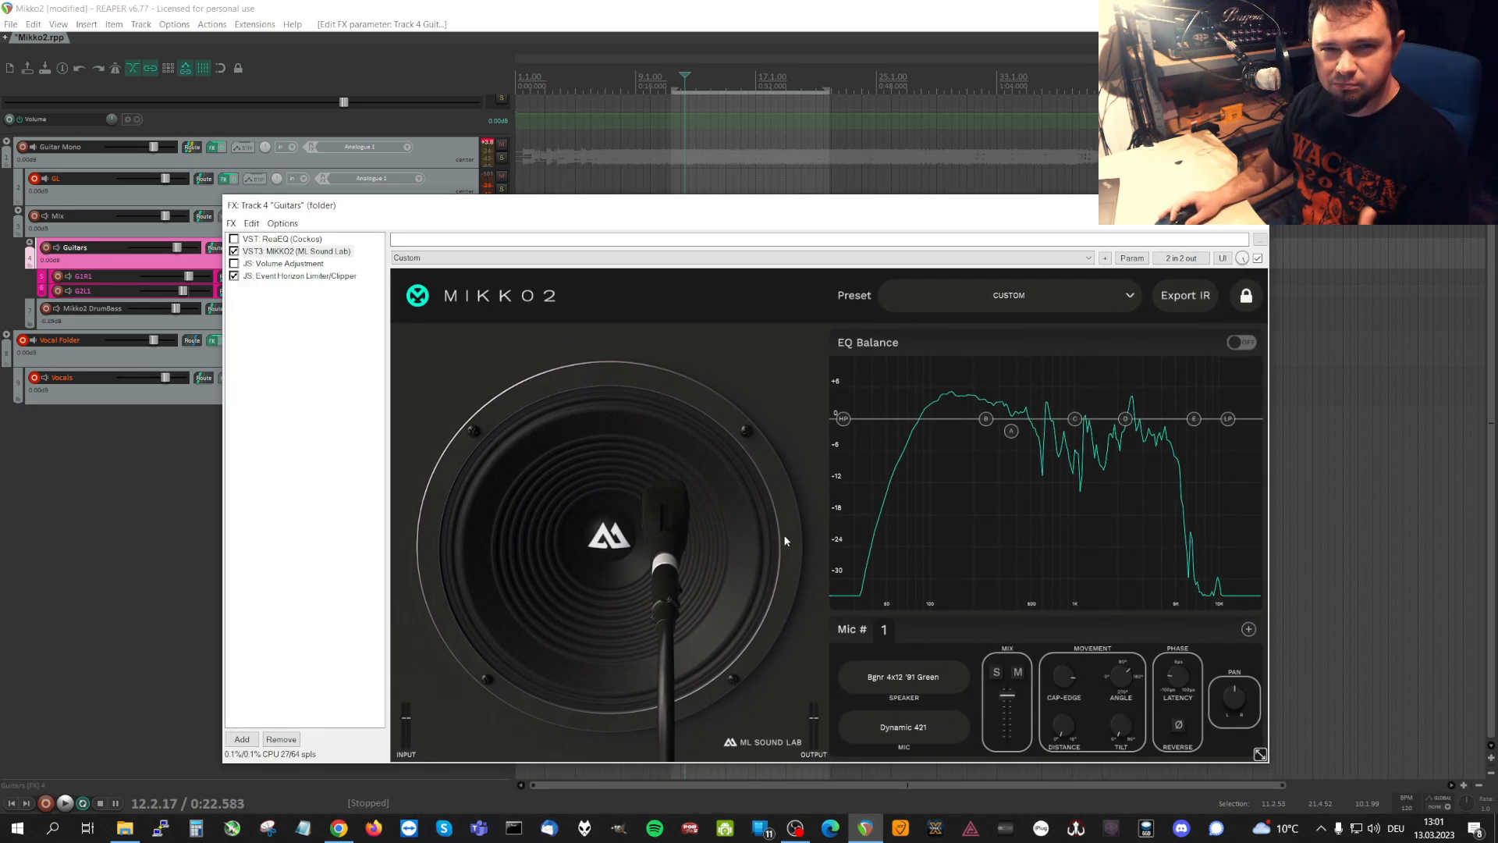
drag(485, 216, 519, 388)
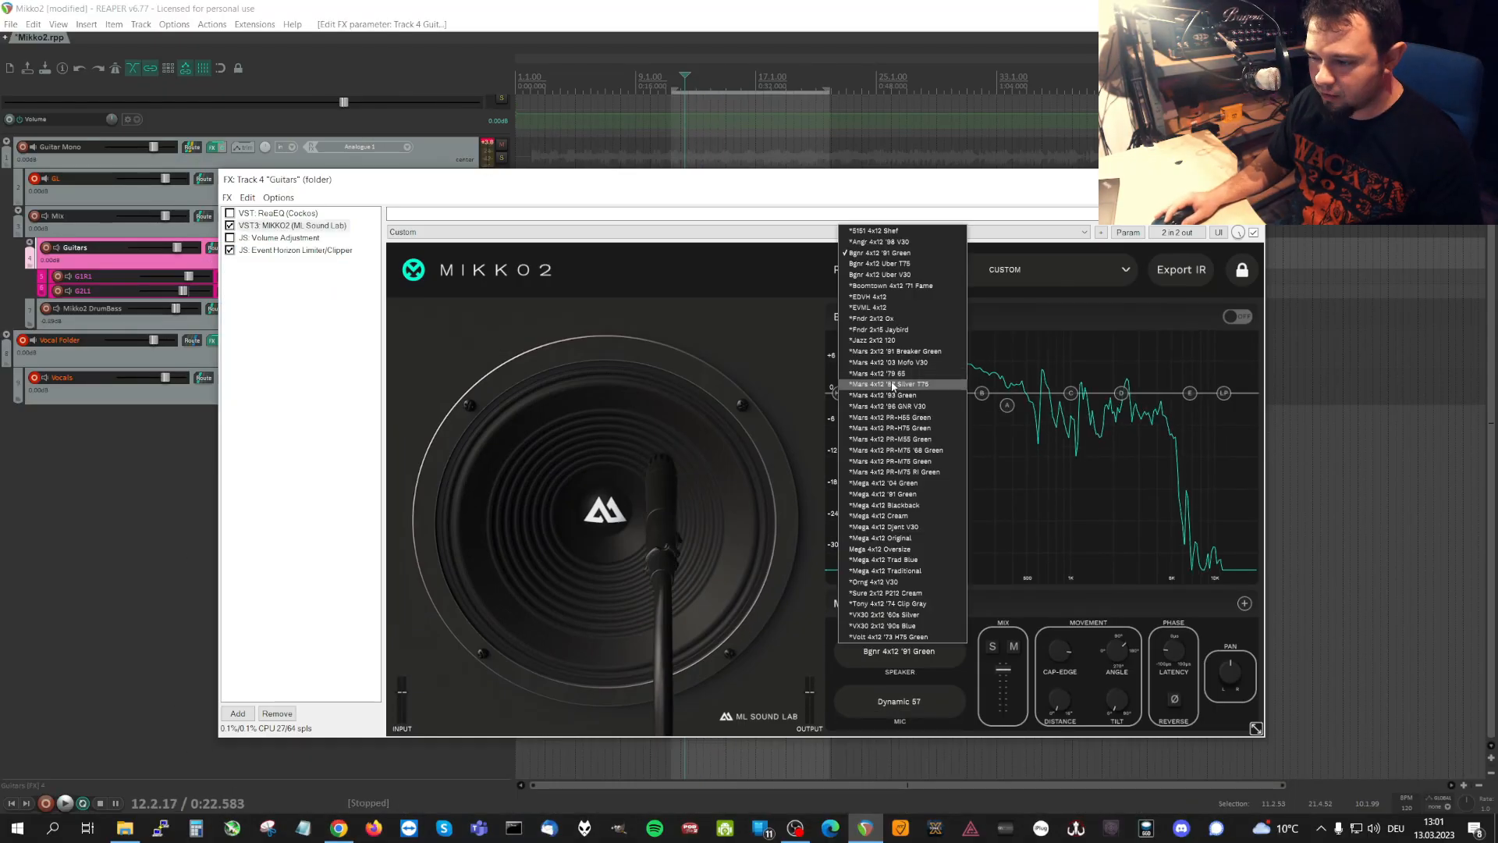
Select microphone 2 and adjust its placement on the speaker.
click(903, 385)
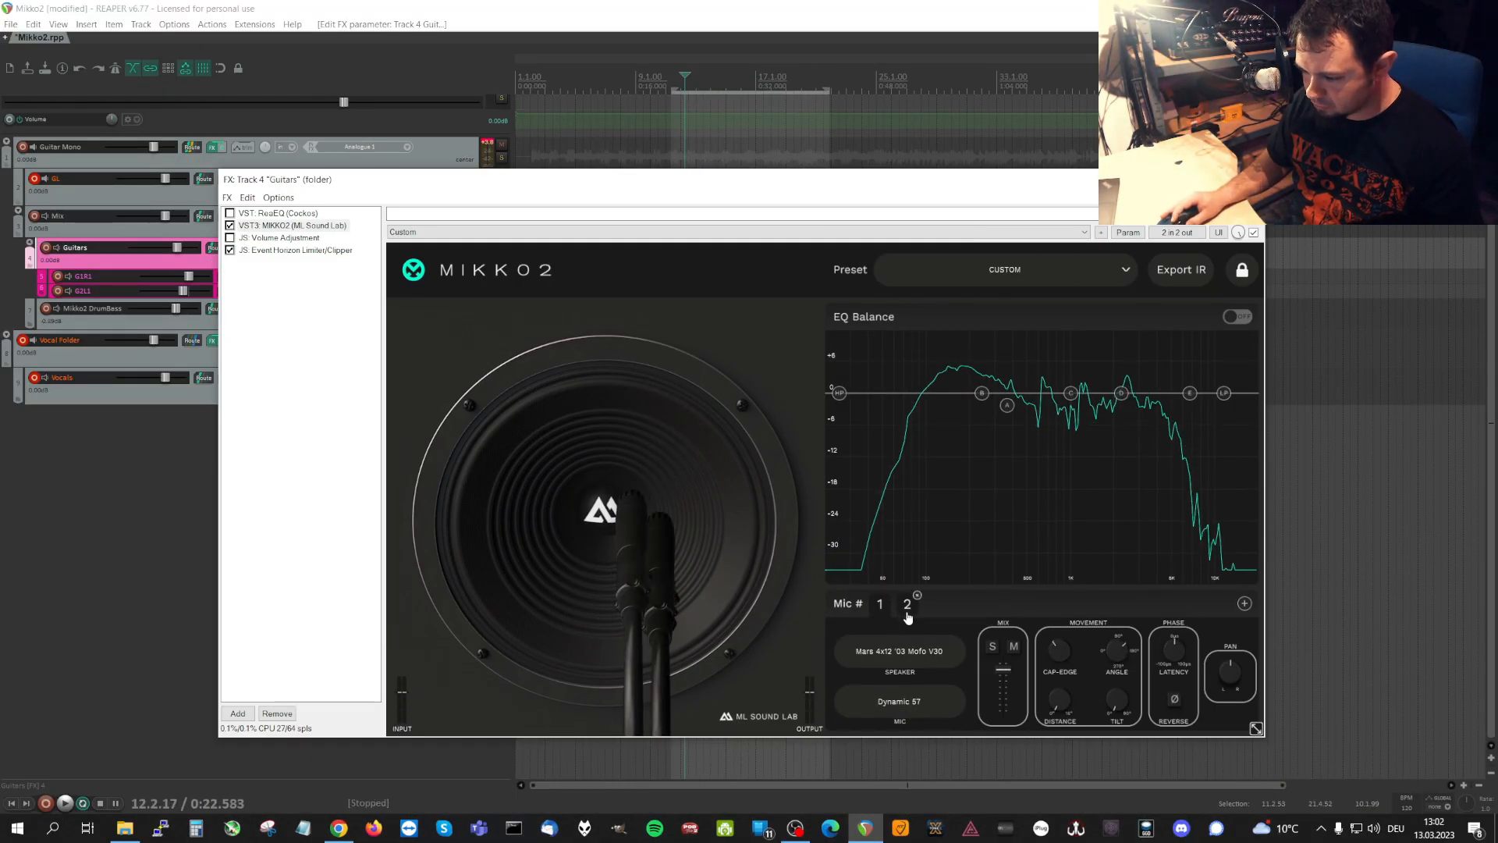
click(908, 616)
drag(1117, 651, 1058, 669)
Add microphones 3 and 4, setting microphone 4 to Ribbon 160 on the Orng 4x12 V30 speaker.
click(1244, 605)
click(900, 651)
drag(663, 180, 694, 228)
click(1277, 651)
click(931, 747)
click(927, 692)
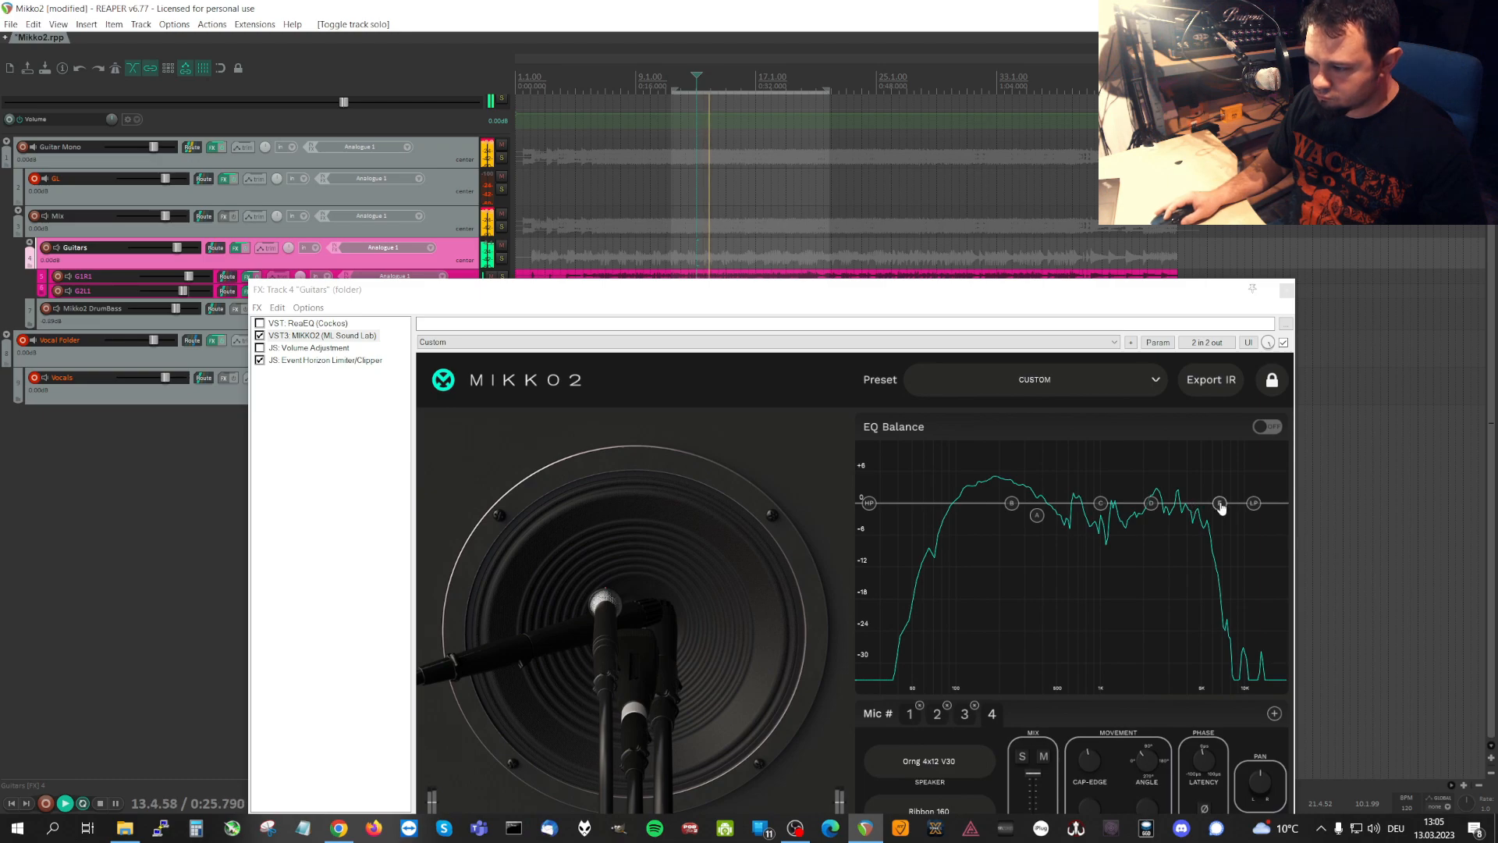
Raise the low-pass filter's frequency in the EQ Balance graph and turn EQ Balance on.
mouse_move(1222, 509)
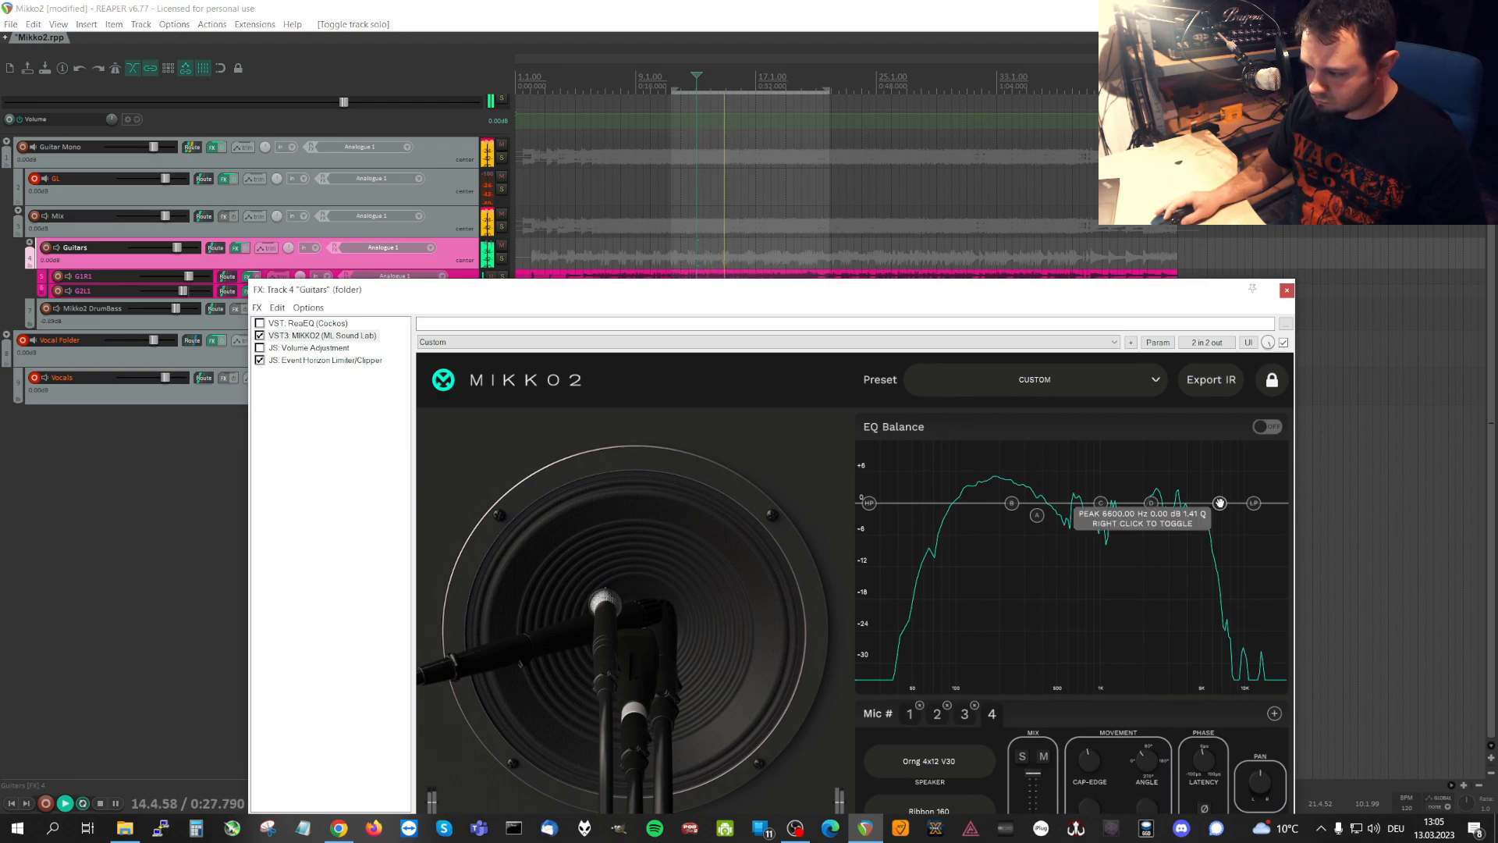
drag(1222, 509, 1284, 502)
click(1266, 426)
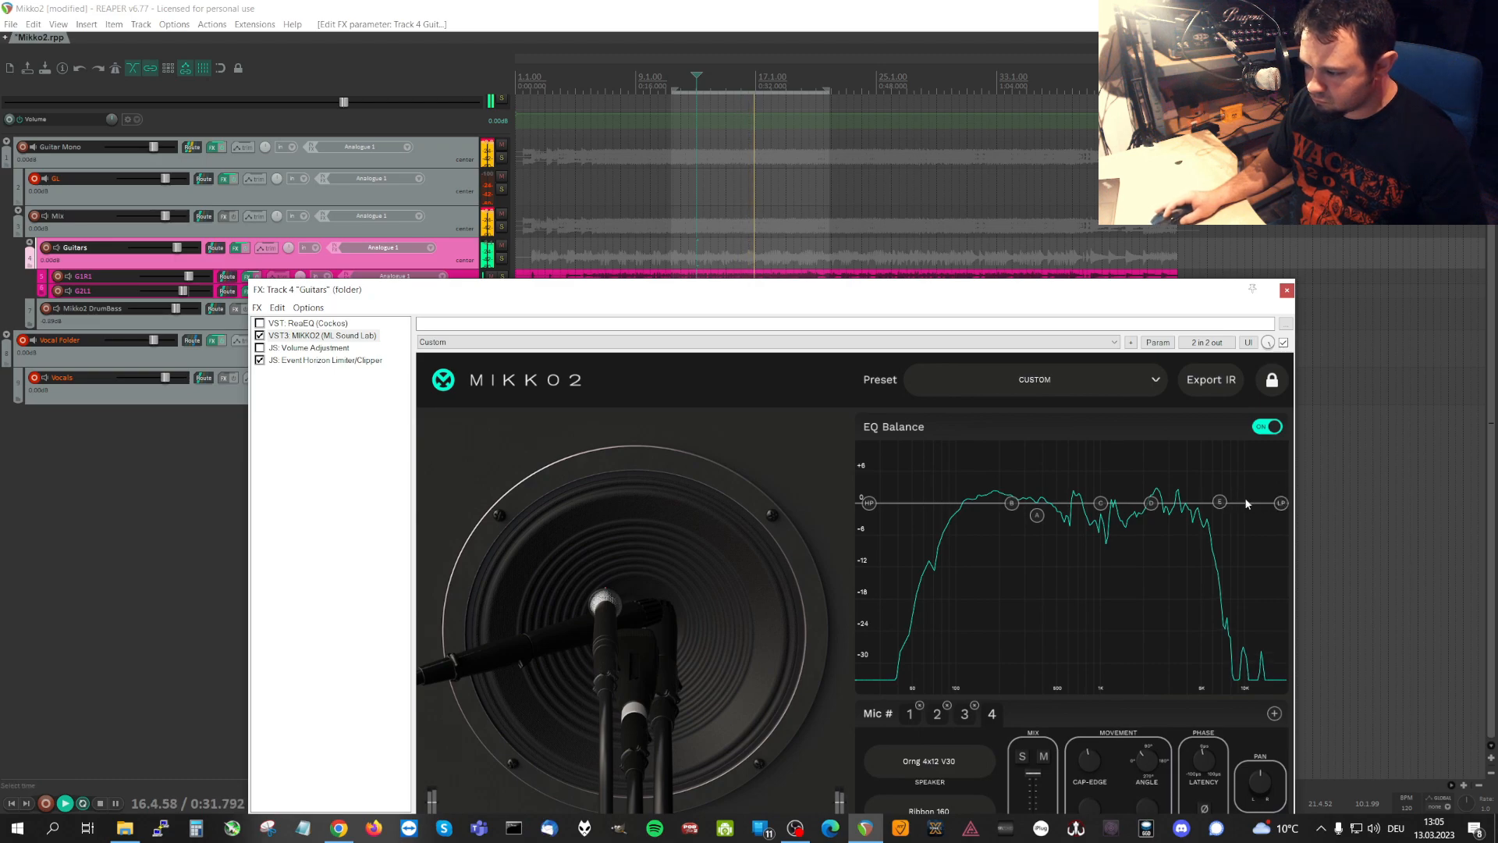
Remove EQ Balance's high-pass filtering, boost bands A, D and E, cut bands B and C, and compare the tone with the EQ bypassed.
drag(868, 502, 816, 502)
drag(1043, 524, 1039, 503)
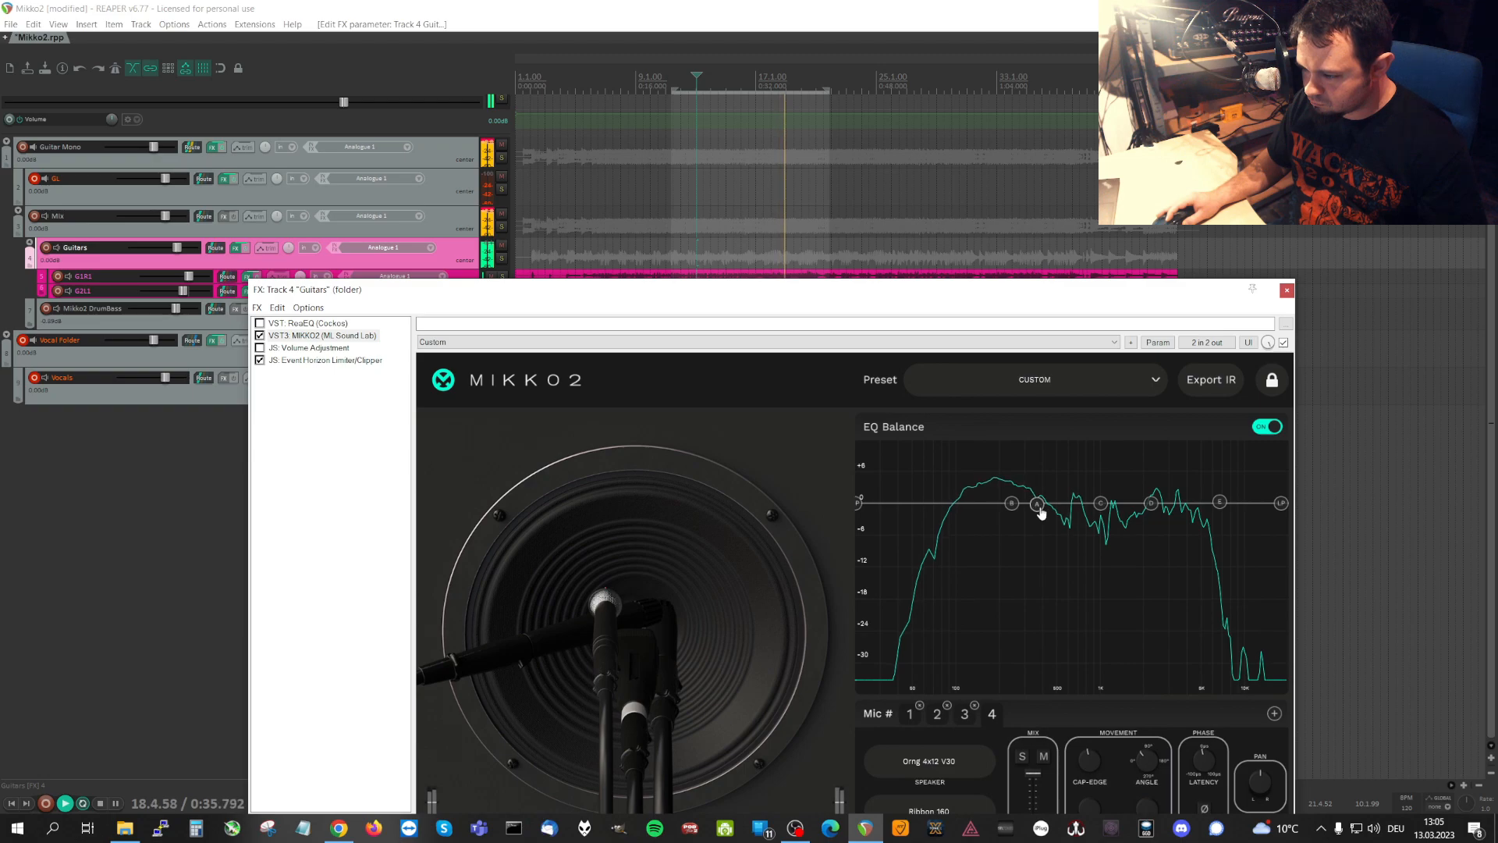
drag(1221, 502, 1020, 491)
drag(1214, 503, 1174, 481)
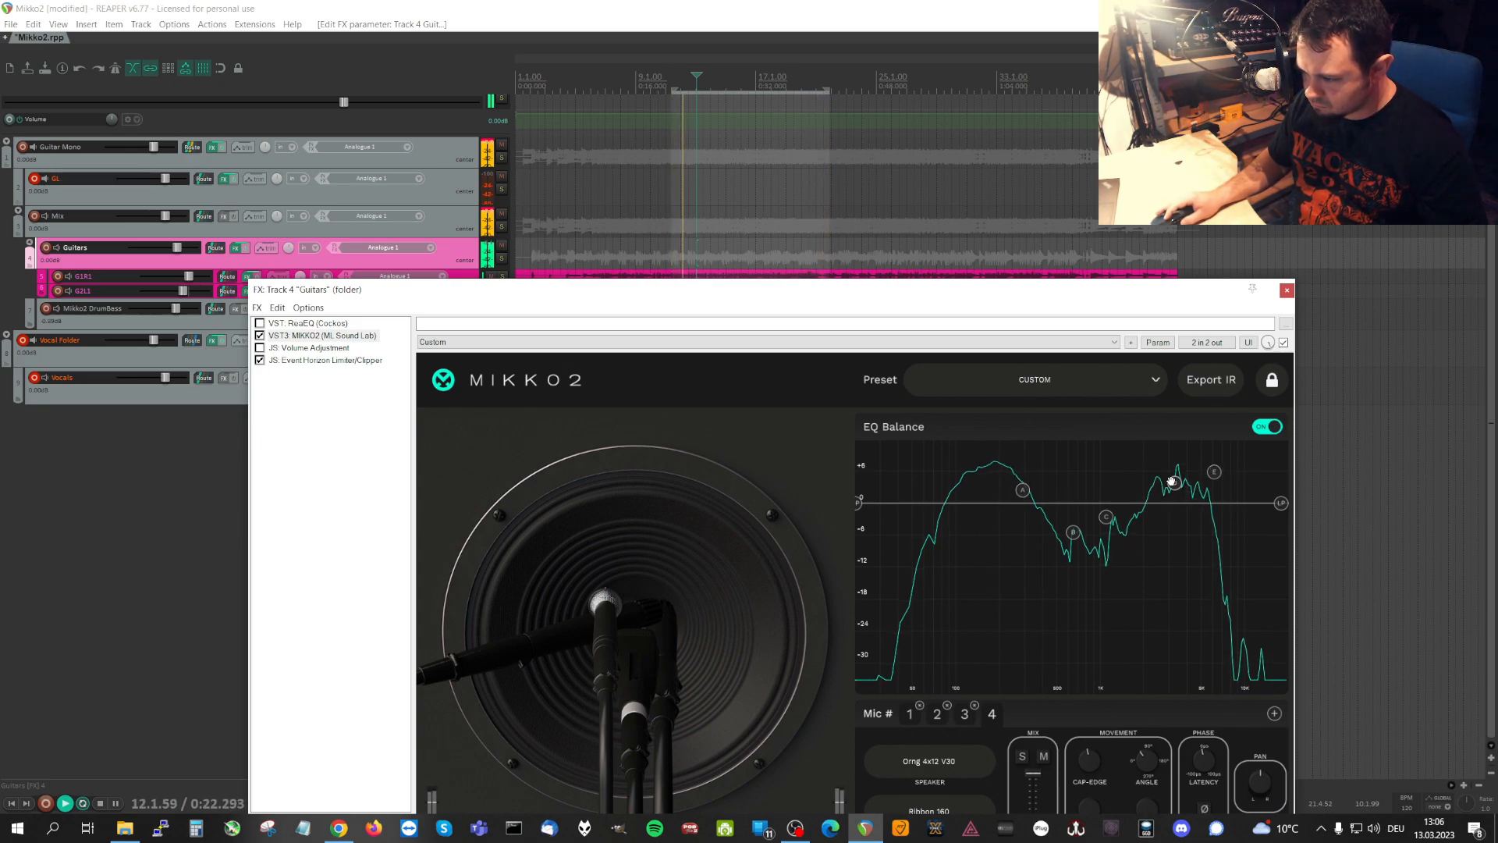
click(1273, 427)
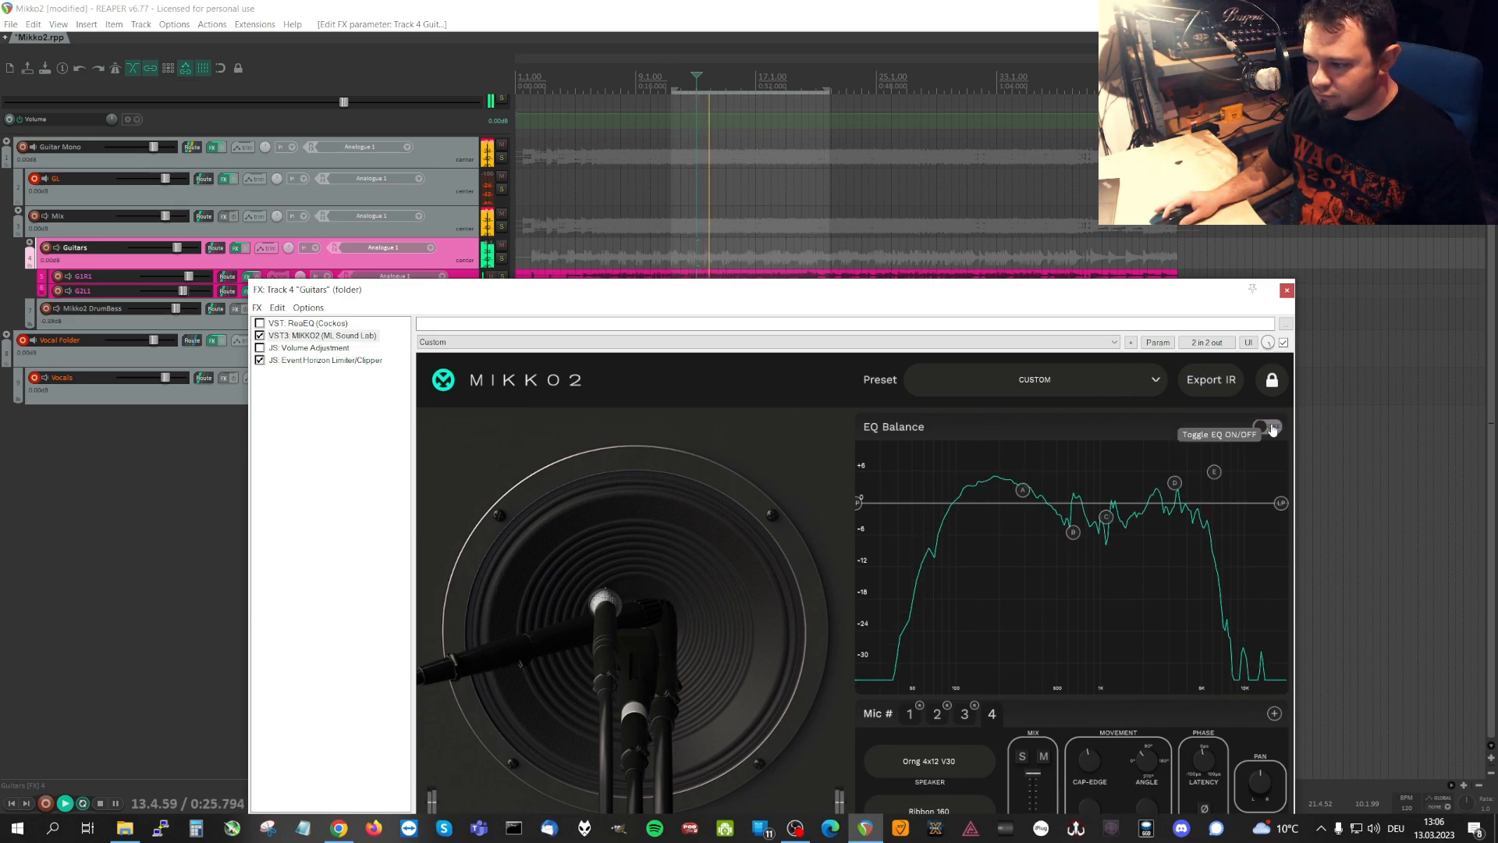
click(1273, 427)
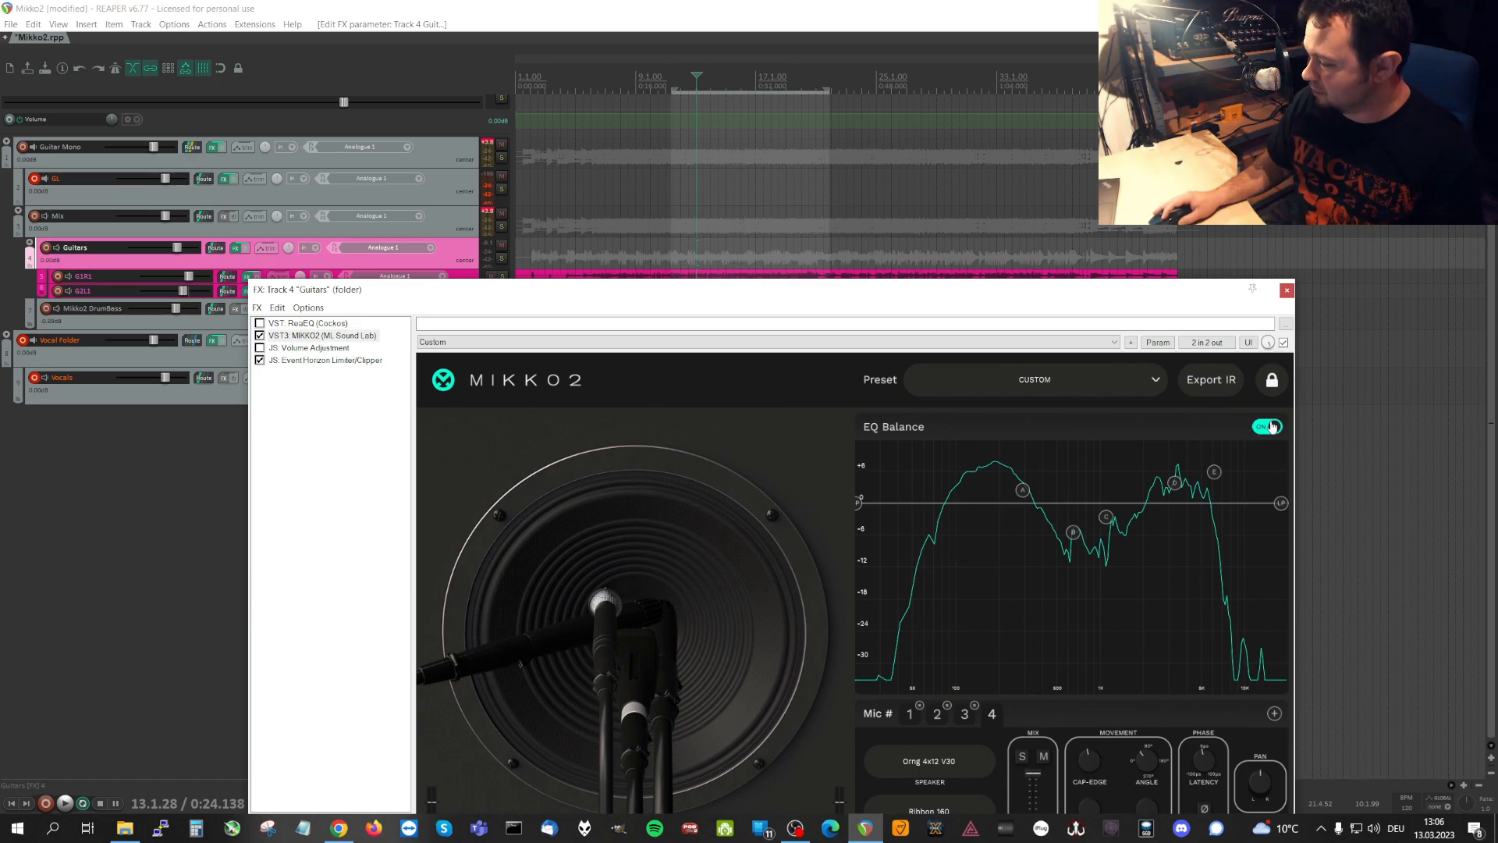
Slightly reduce the boosts of bands A, D and E in the EQ Balance graph.
mouse_move(1022, 490)
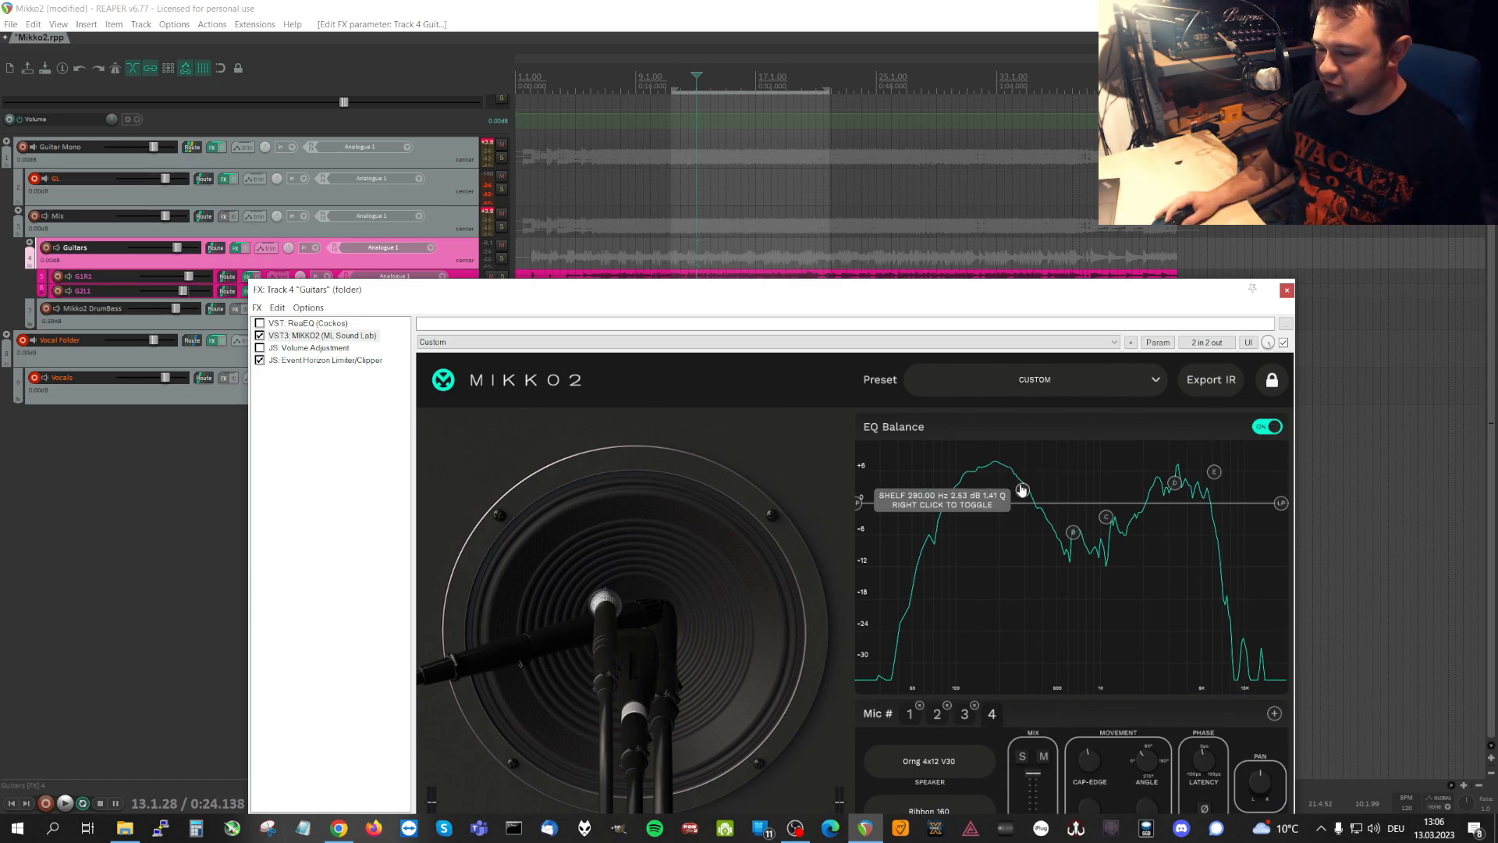
drag(1023, 490, 1022, 496)
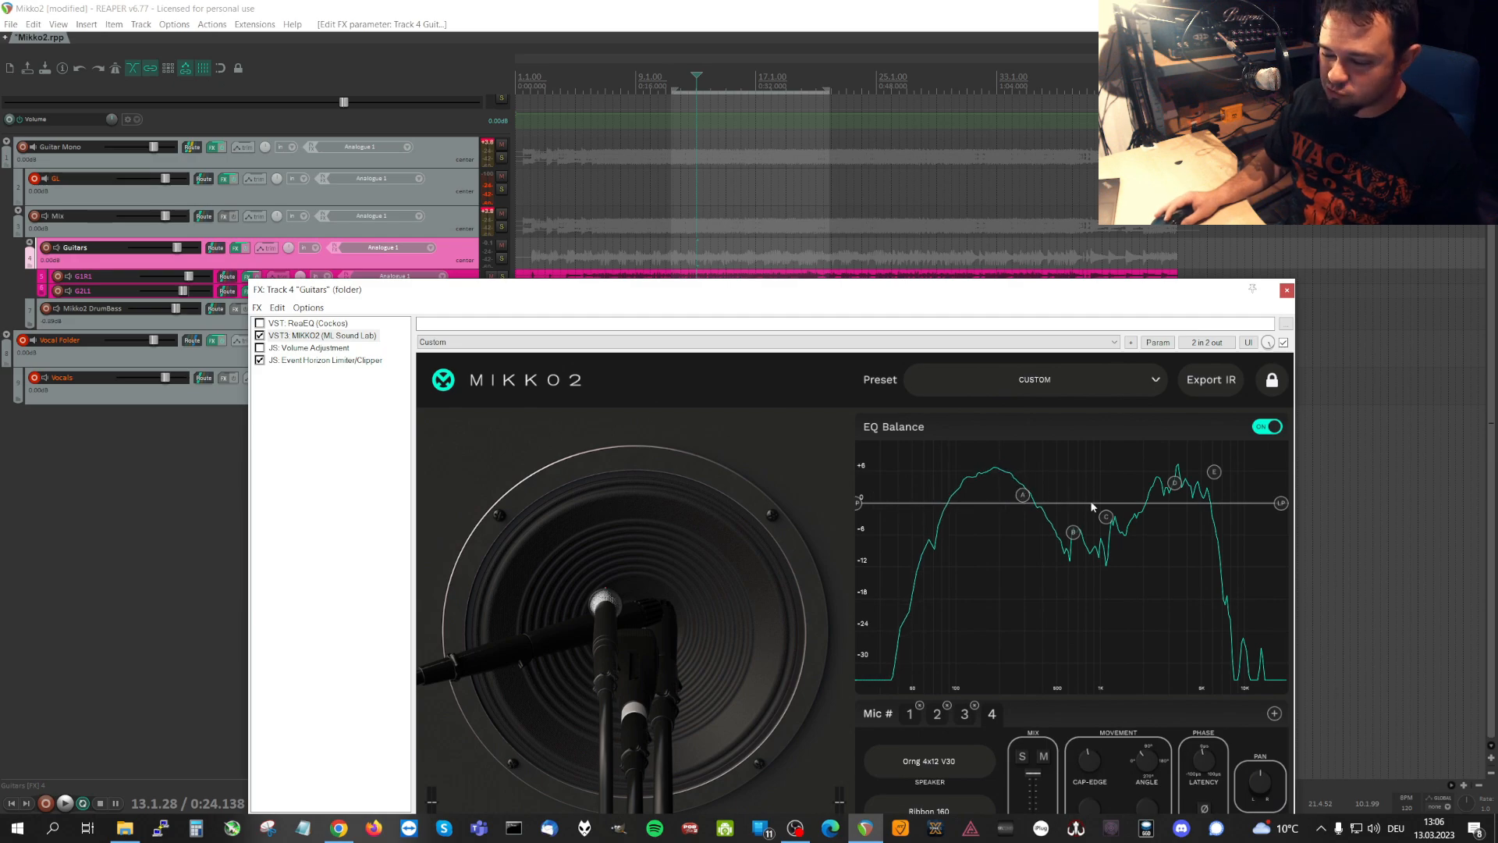
drag(1173, 487, 1216, 478)
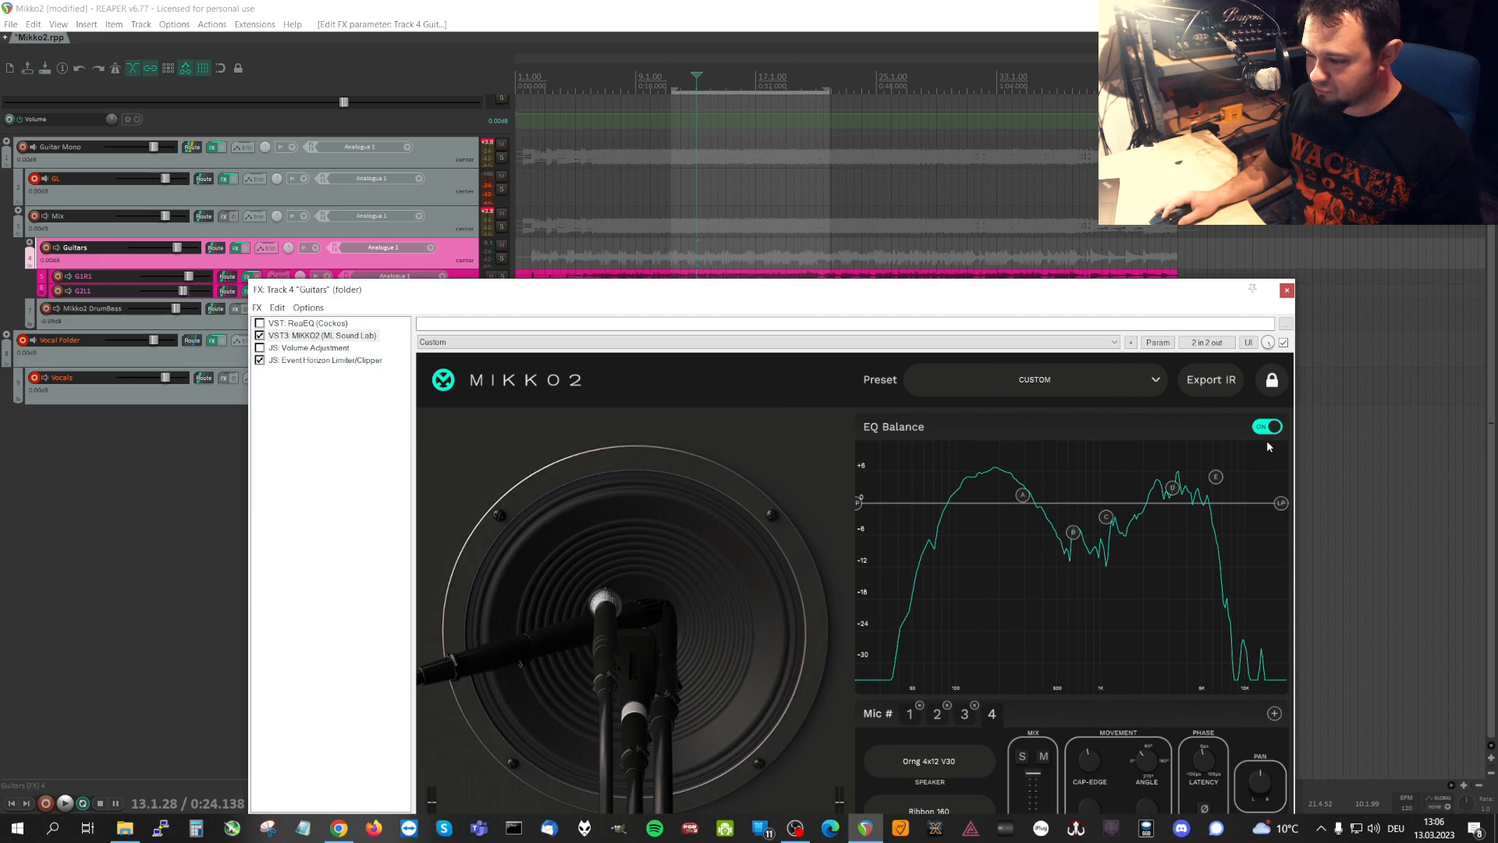
Play the mix and compare the guitars with EQ Balance on and off, leaving it off and stopping playback.
key(space)
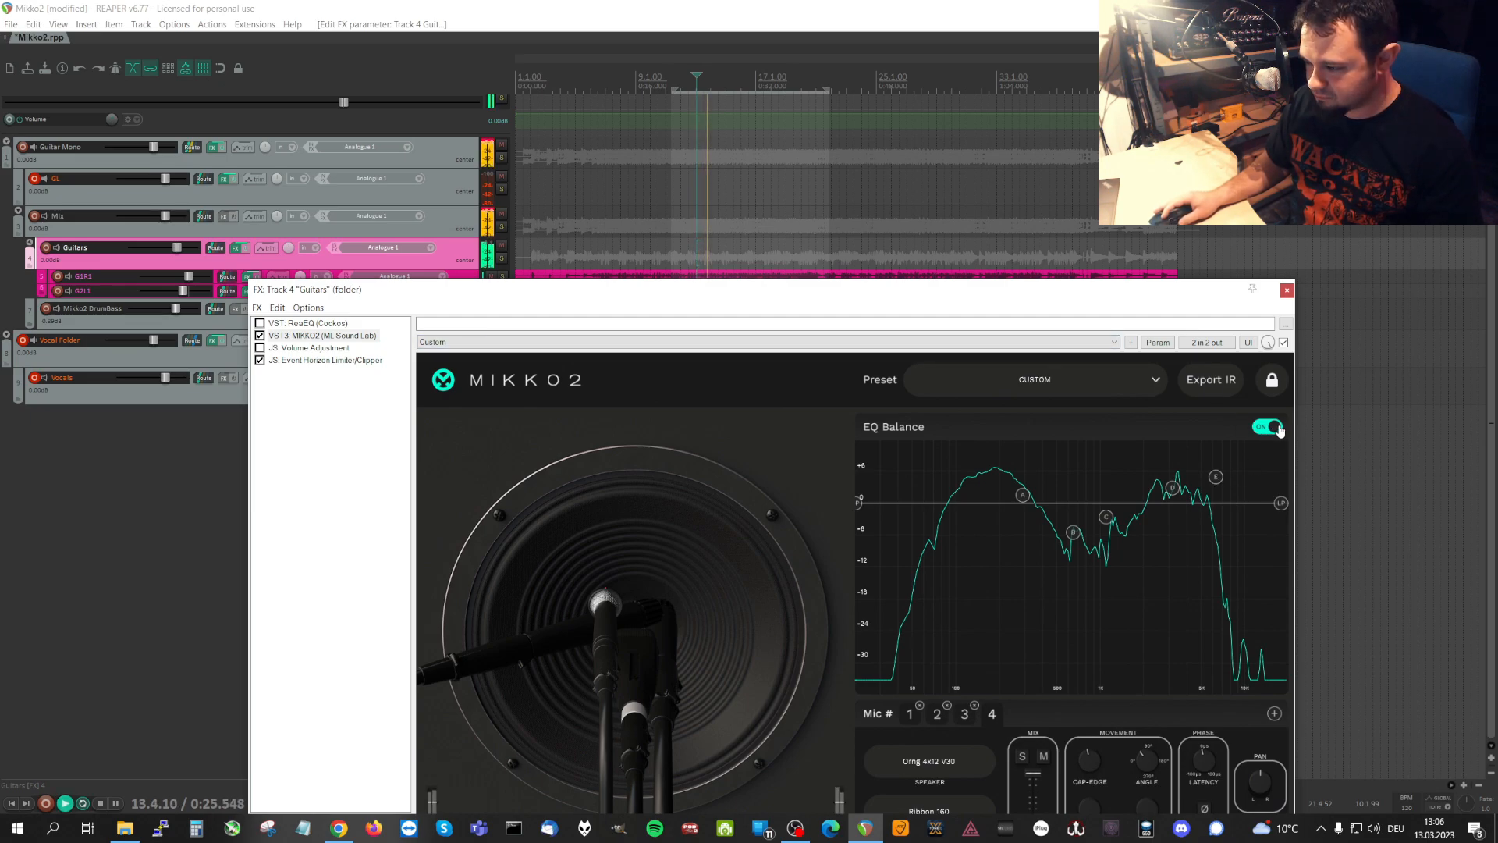
click(1272, 429)
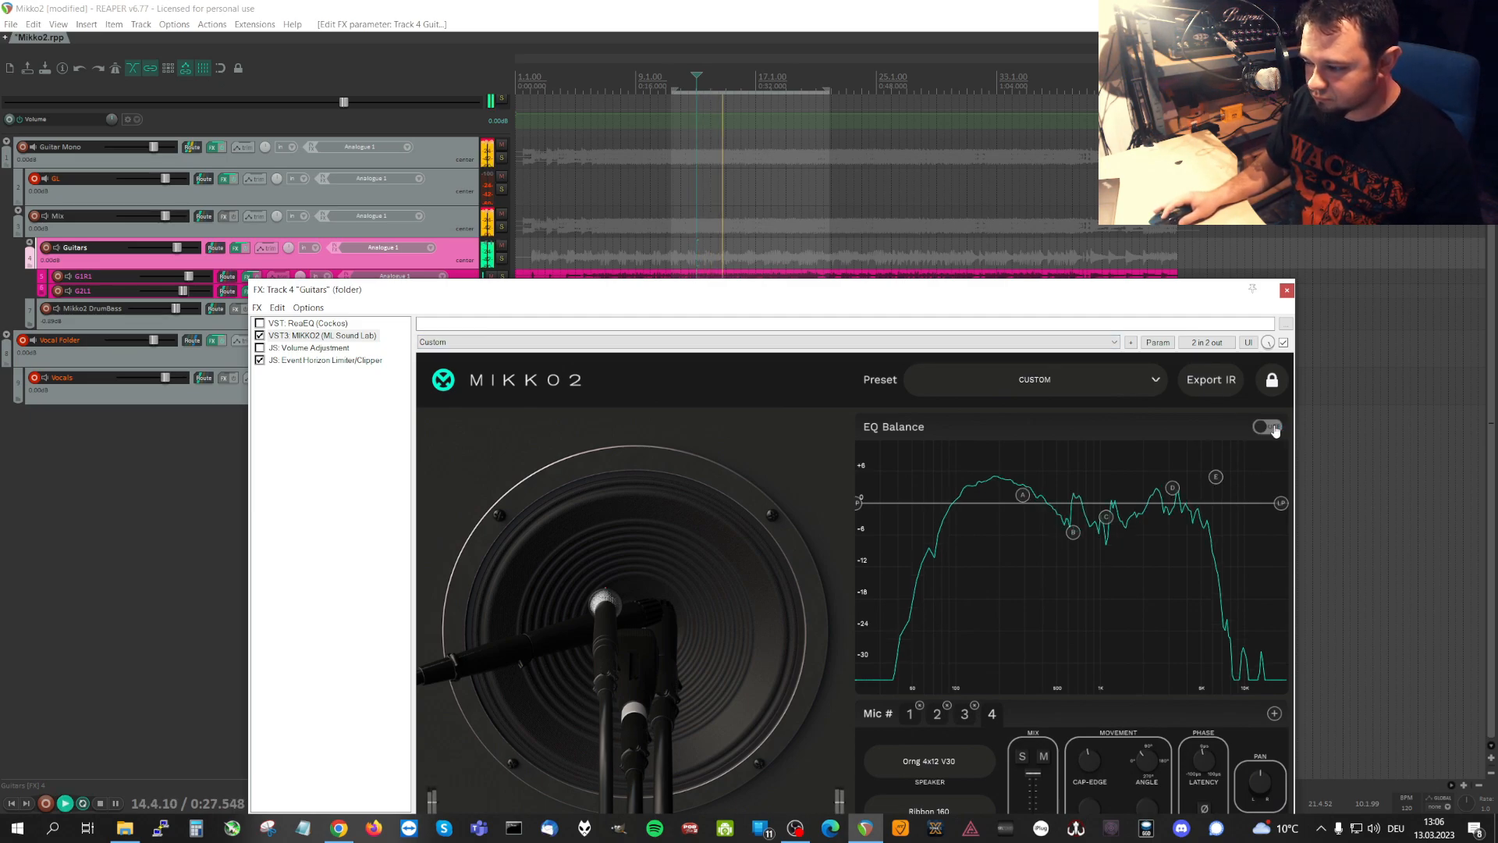
click(1269, 429)
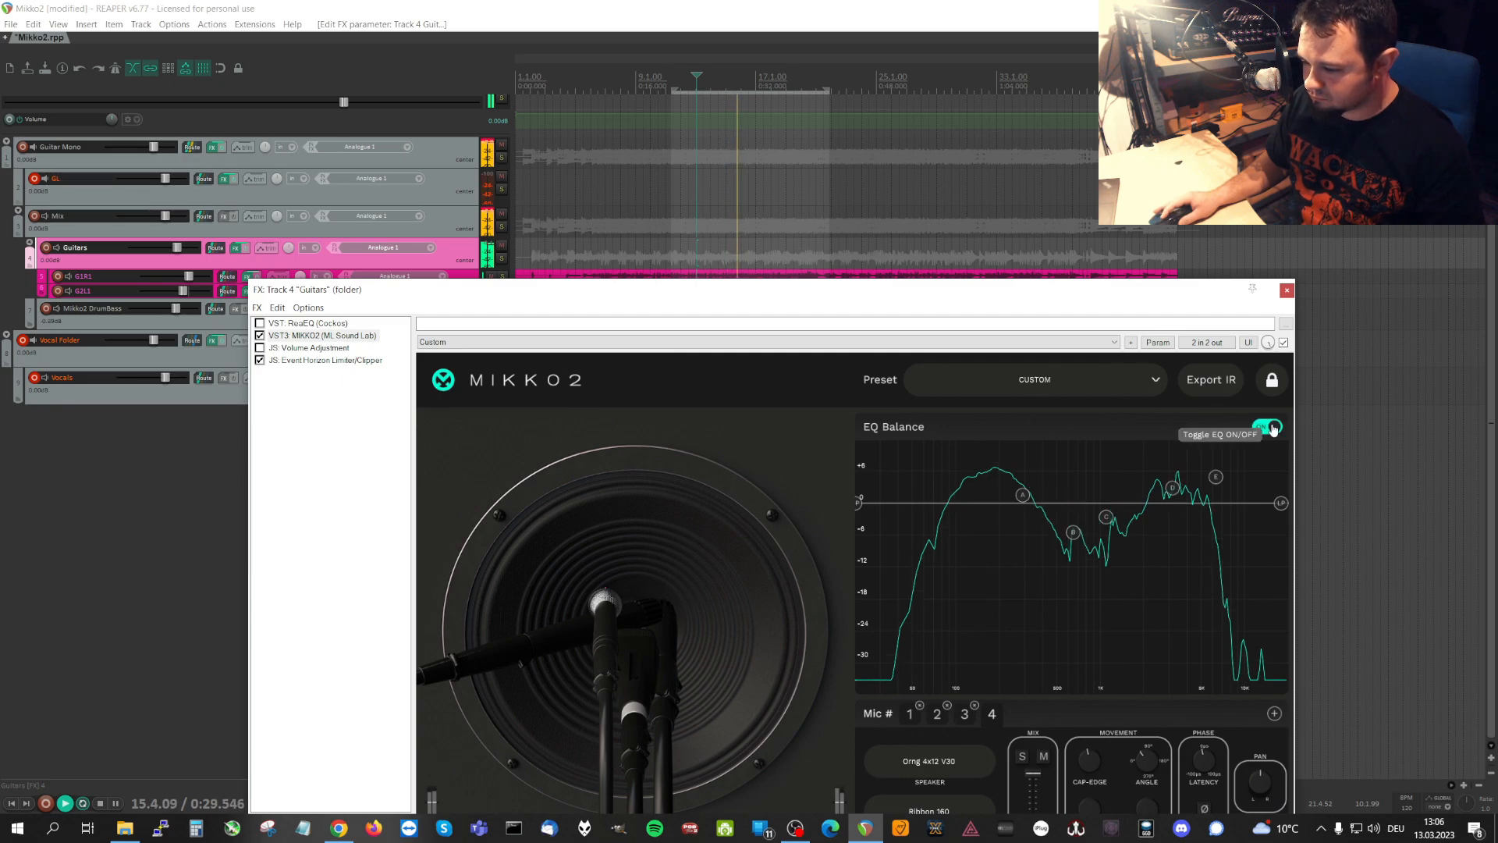
click(1272, 429)
key(space)
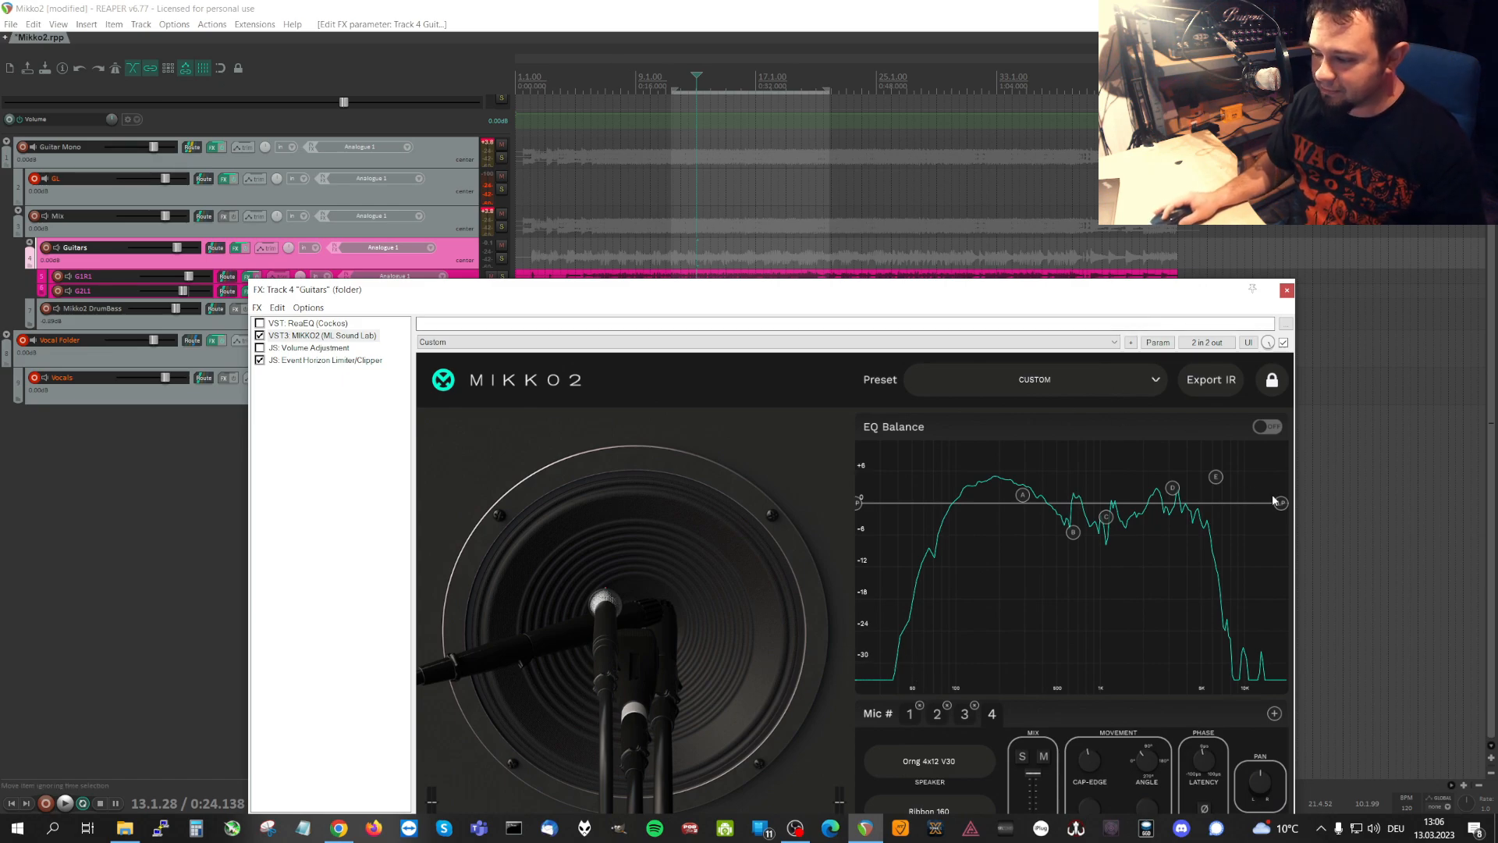
Place the edit cursor at bar 12, save the project and move the effects window up so all MIKKO2 controls fit.
click(685, 78)
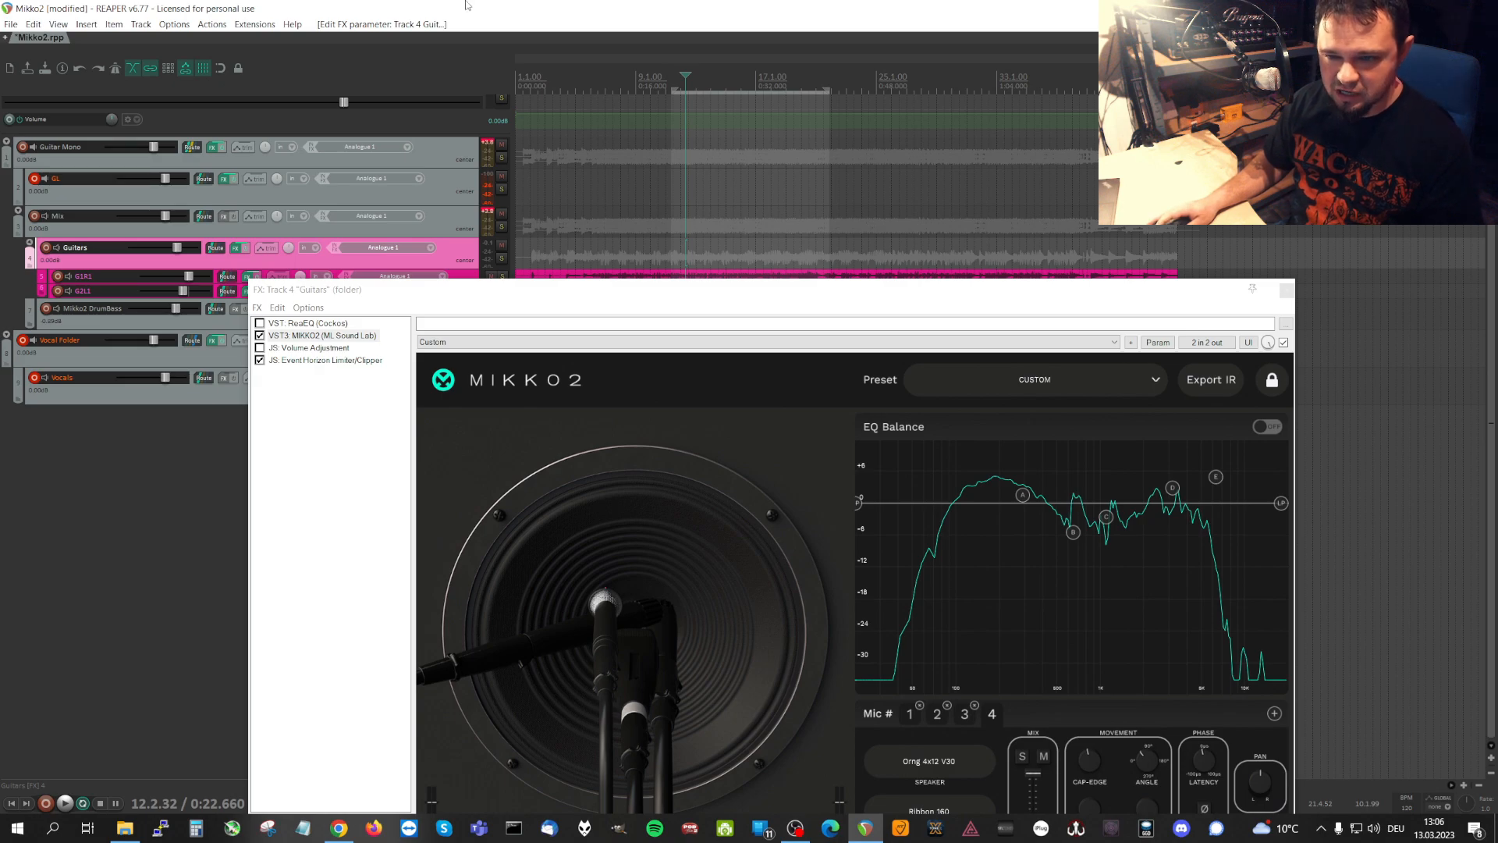
key(ctrl+s)
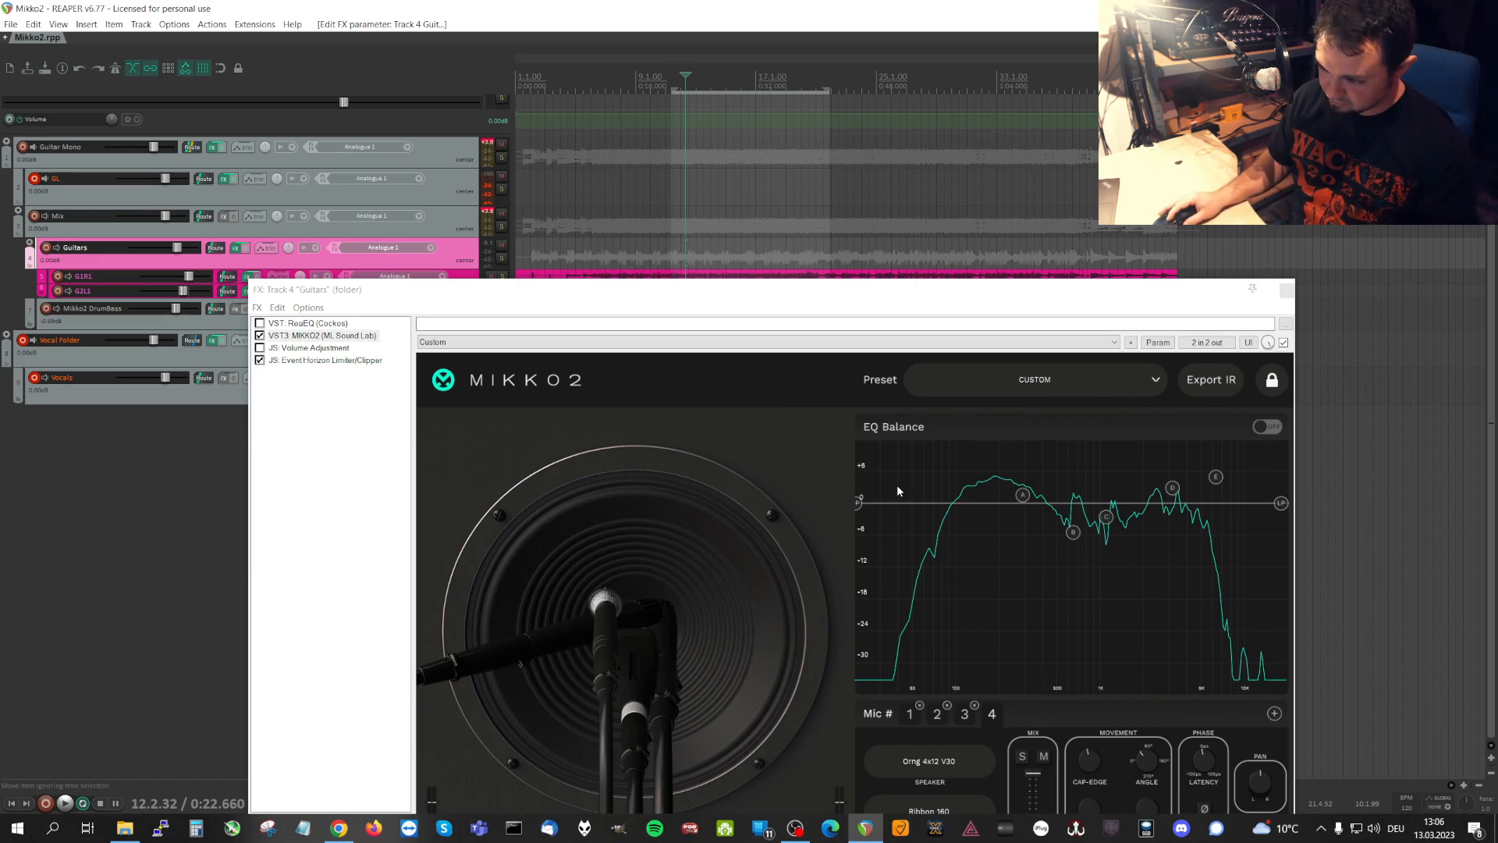
drag(863, 291, 834, 247)
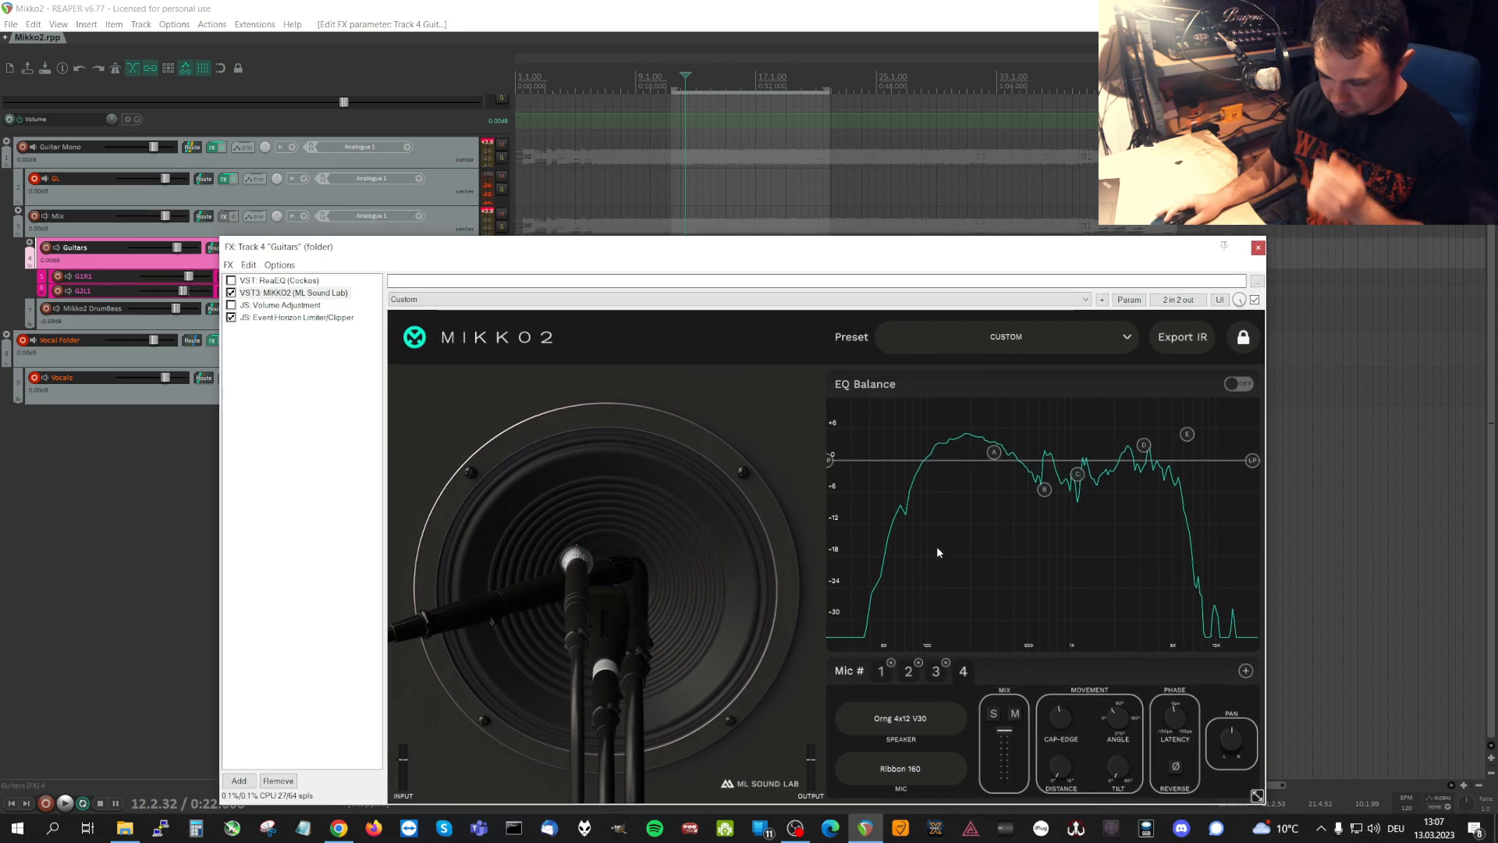
Examine the speaker and microphone model lists without changing the selection, and place the edit cursor at the start of the loop.
click(909, 717)
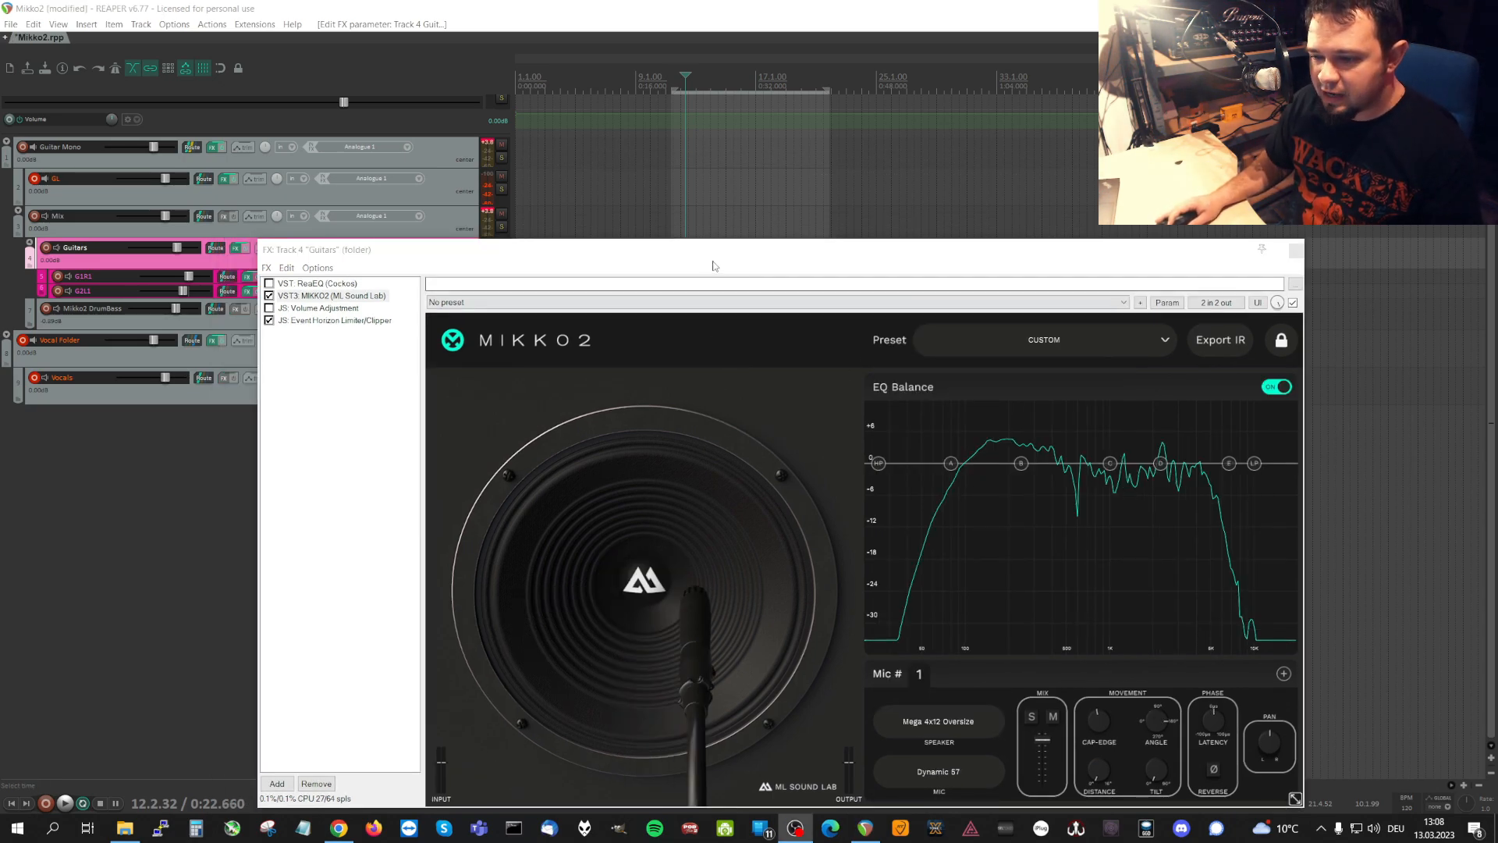
click(950, 730)
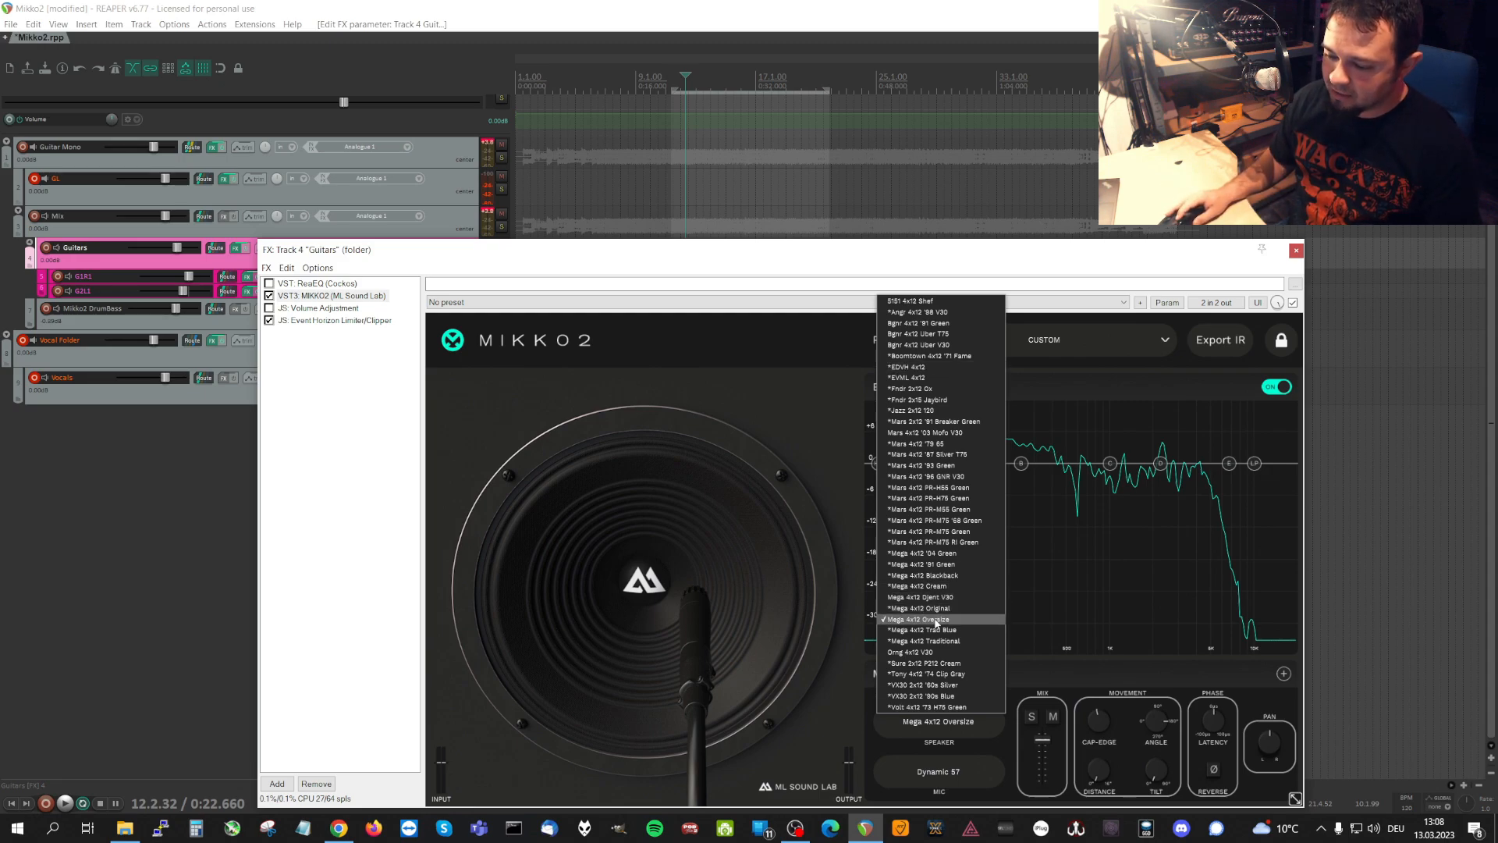
click(676, 82)
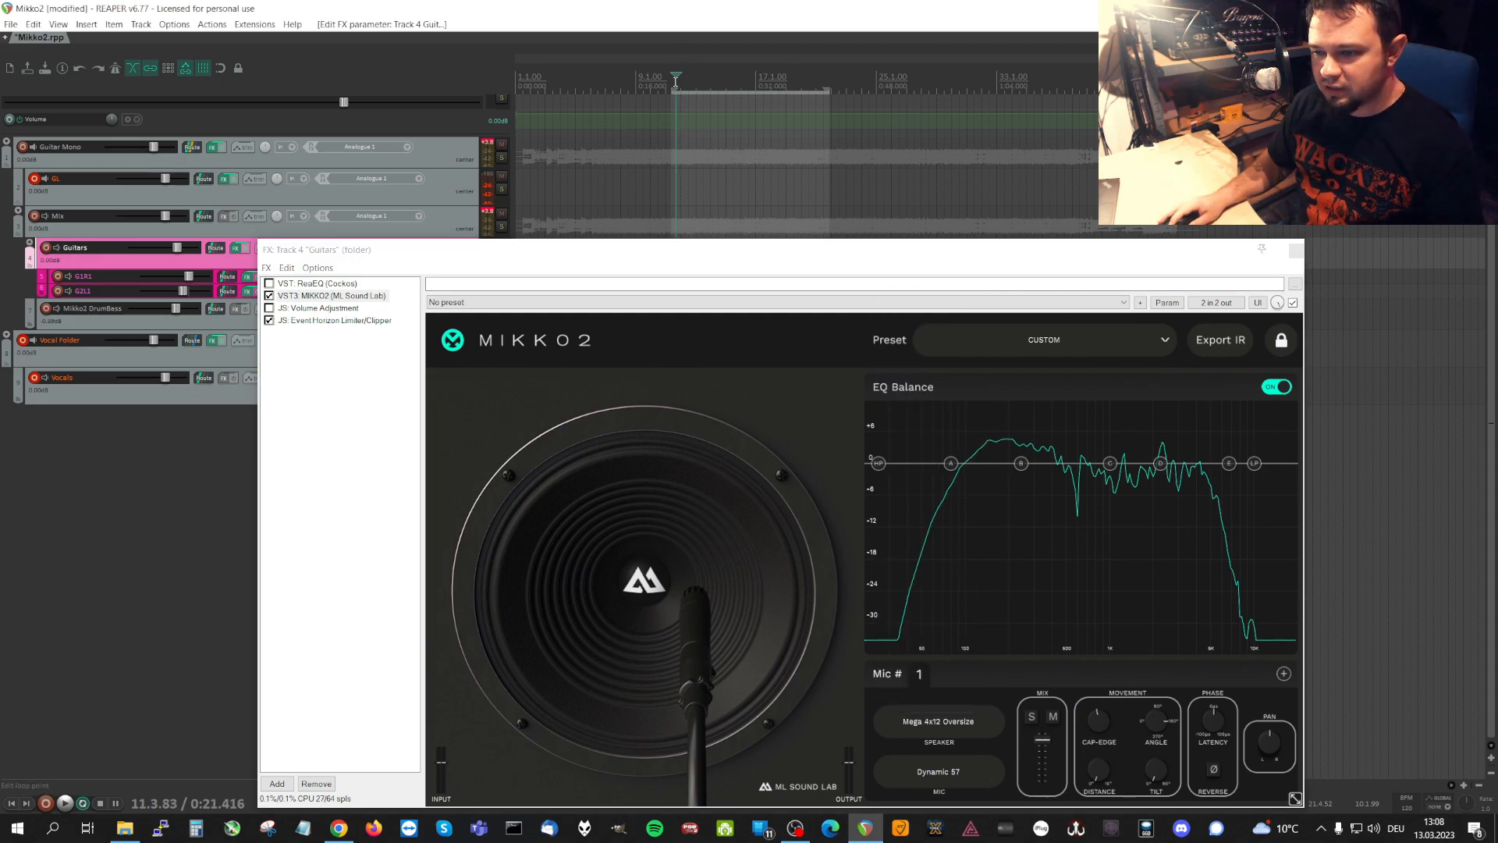
click(671, 86)
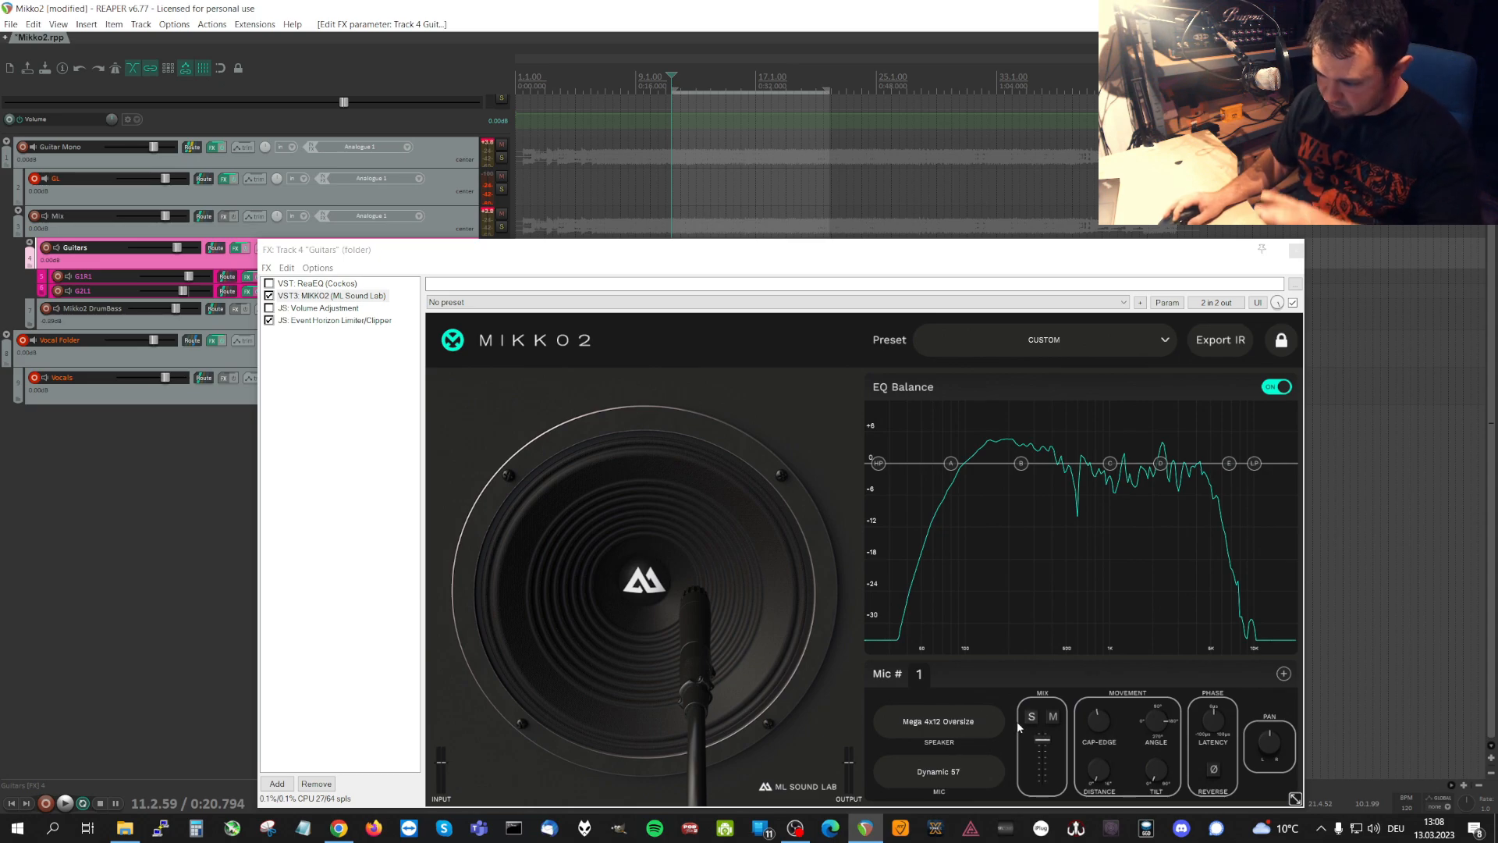
click(947, 776)
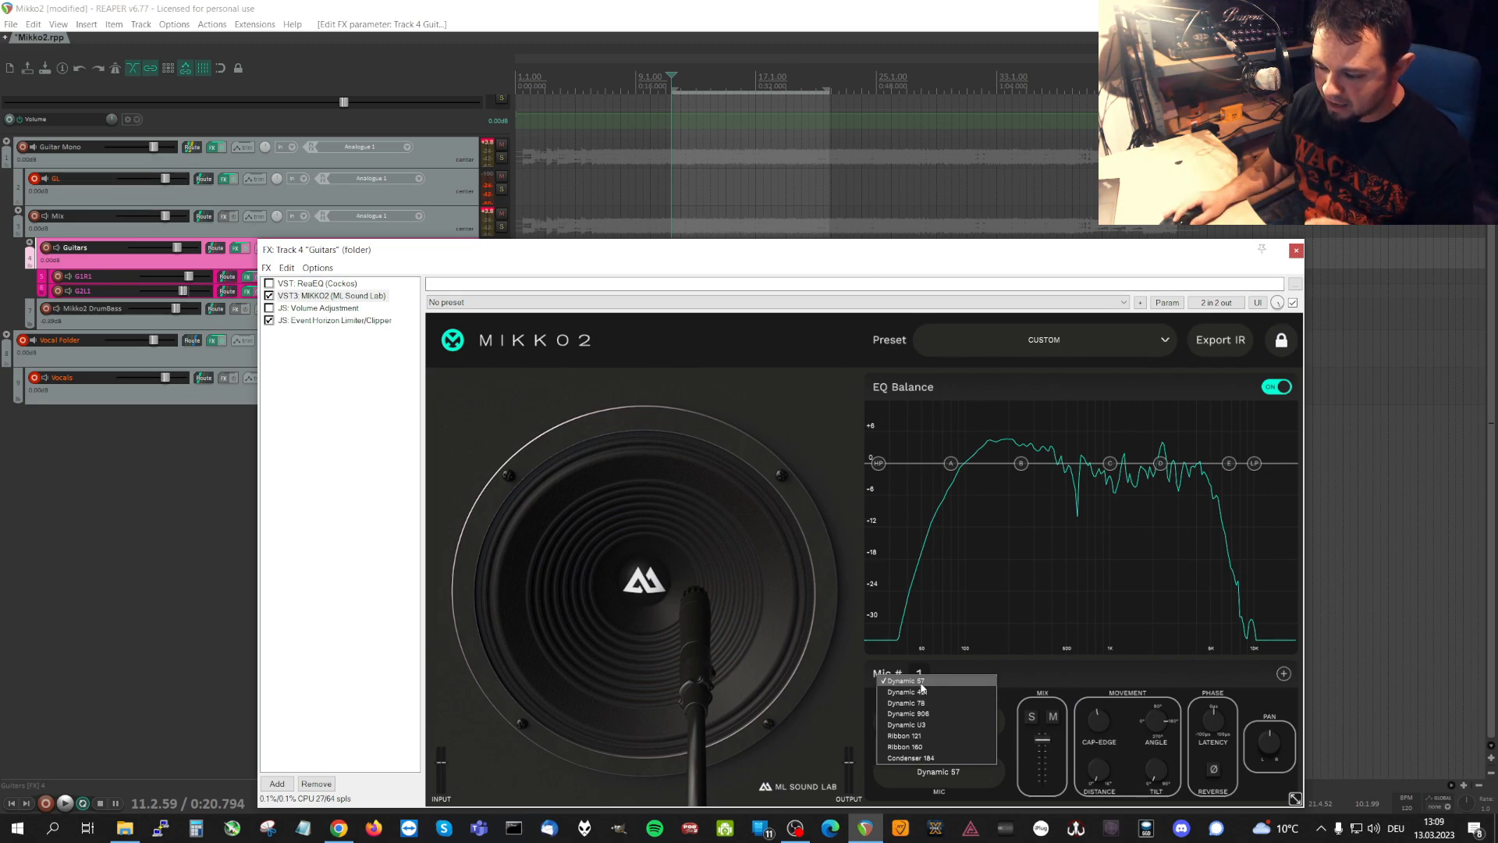
click(967, 777)
click(948, 724)
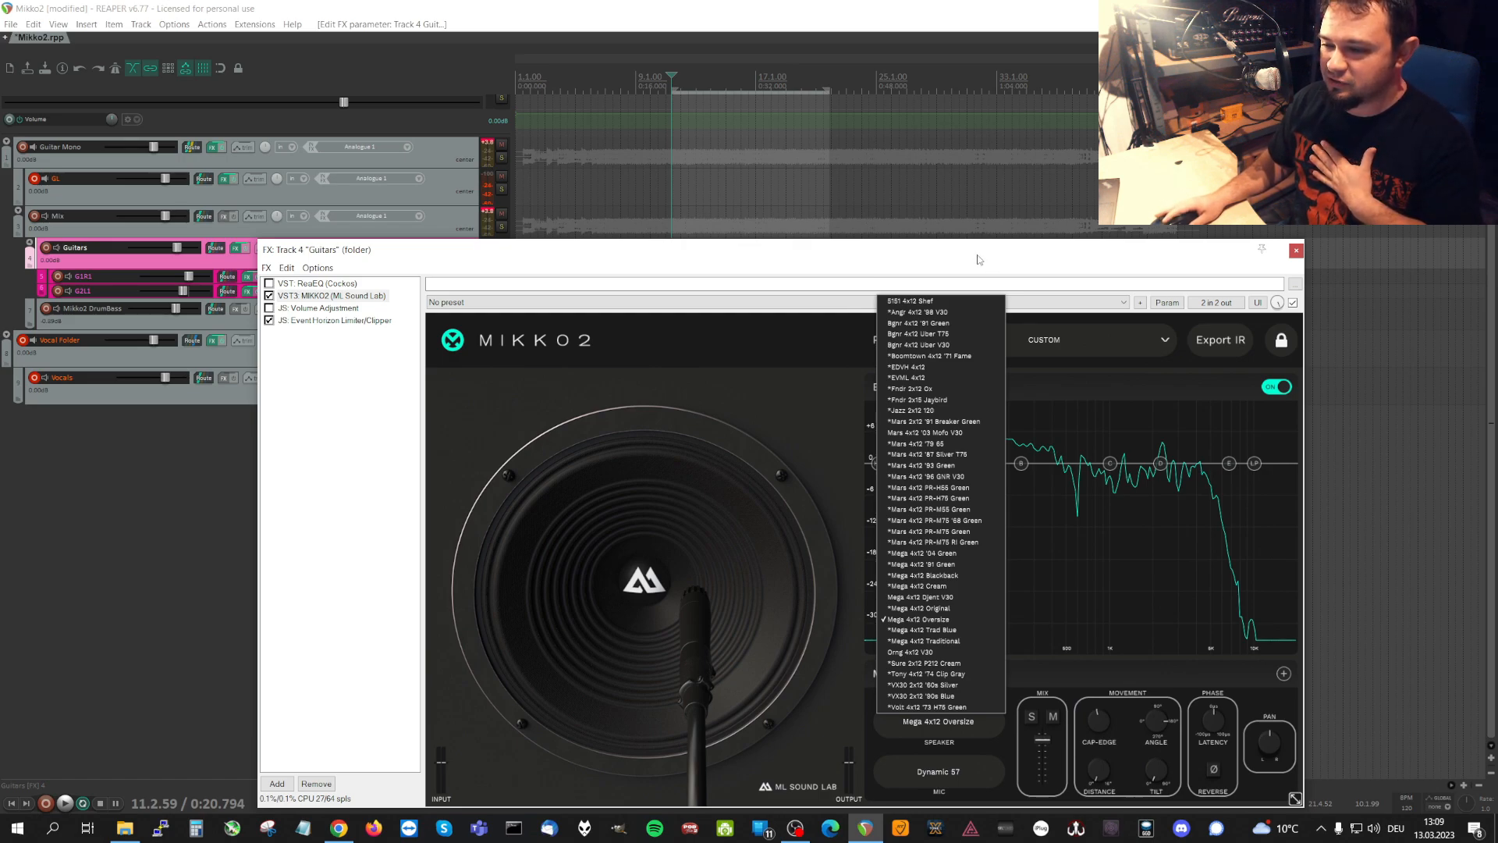
click(674, 81)
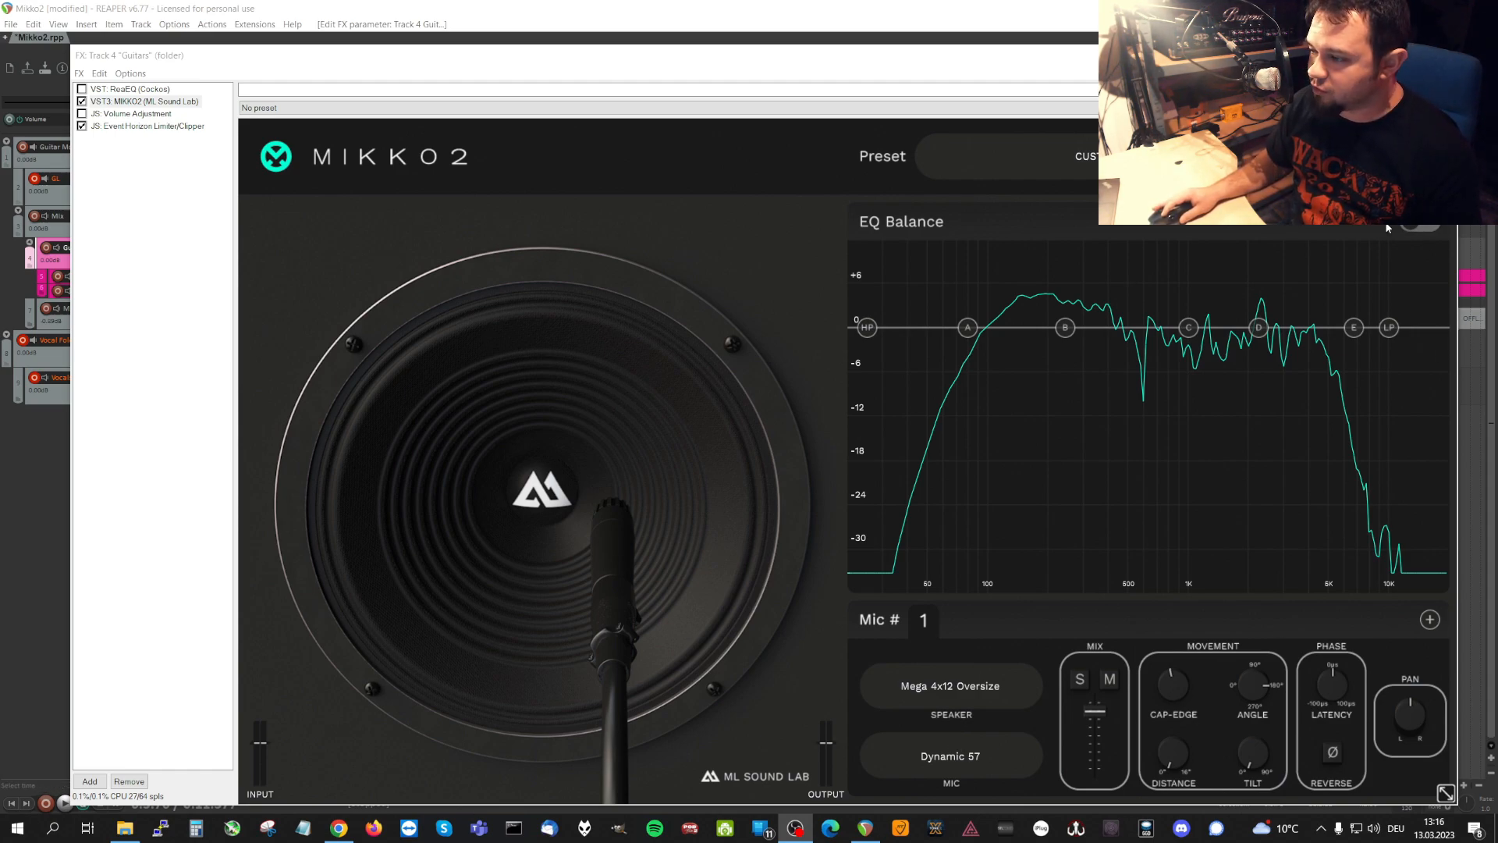
Switch EQ Balance on and back off to compare the frequency curve.
click(1424, 228)
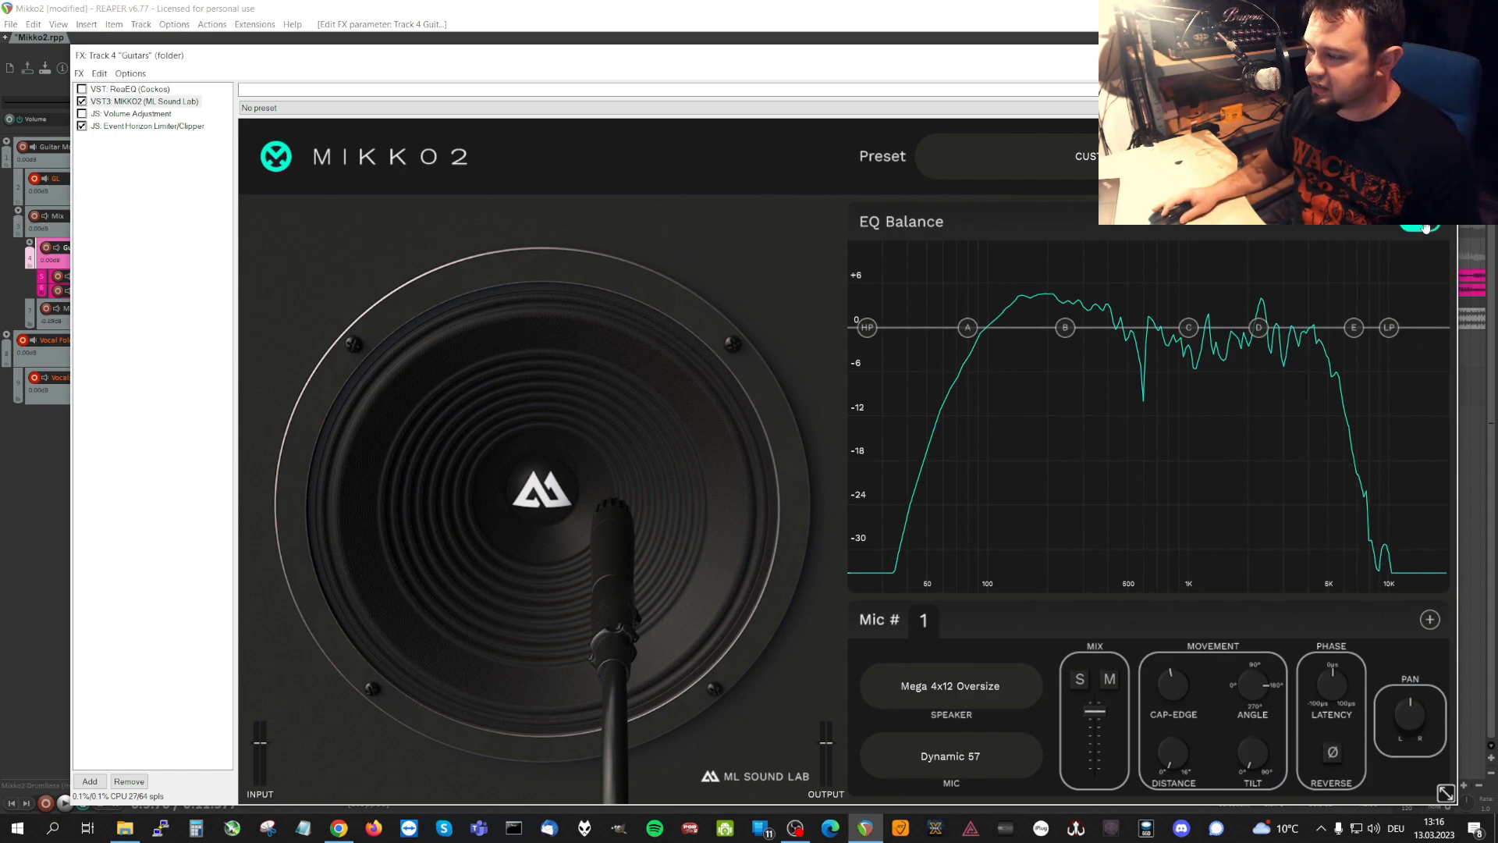
click(1425, 228)
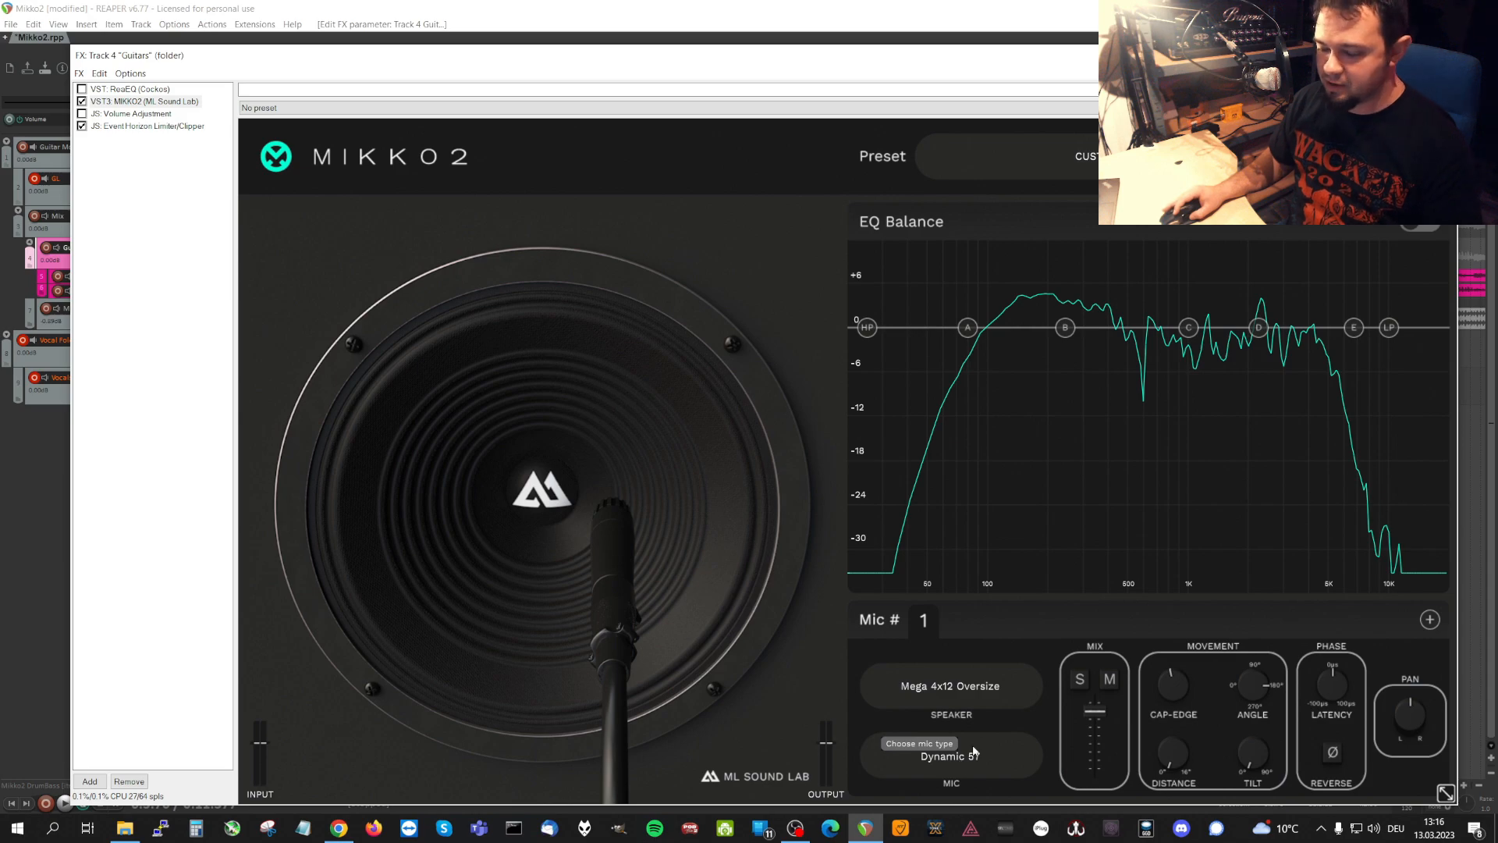
click(817, 6)
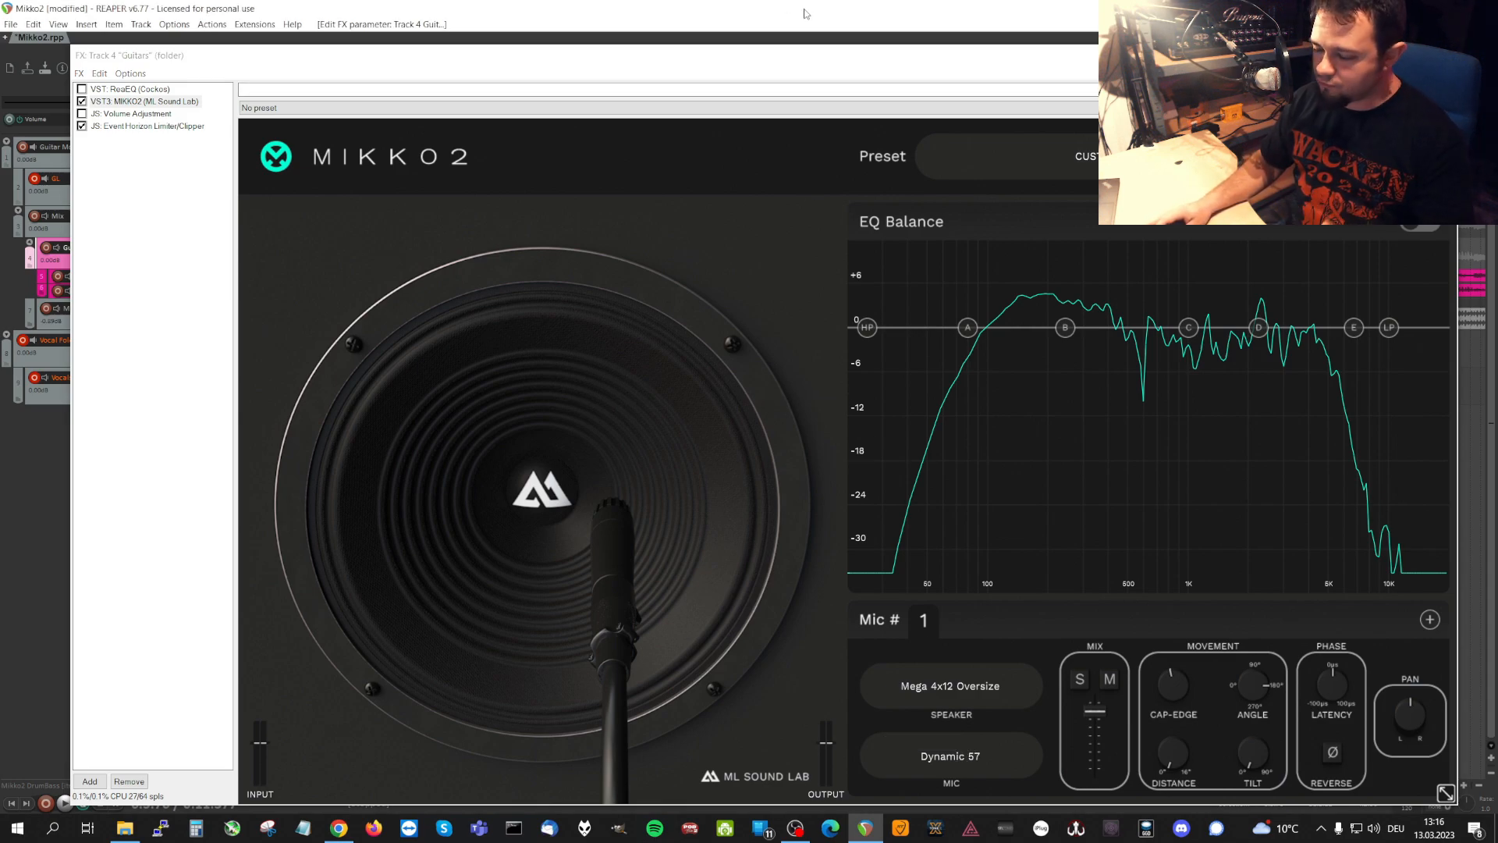
Start playback and audition the Dynamic 421 and Dynamic 7B models for microphone 1 on the Mega 4x12 Oversize speaker.
key(space)
click(959, 756)
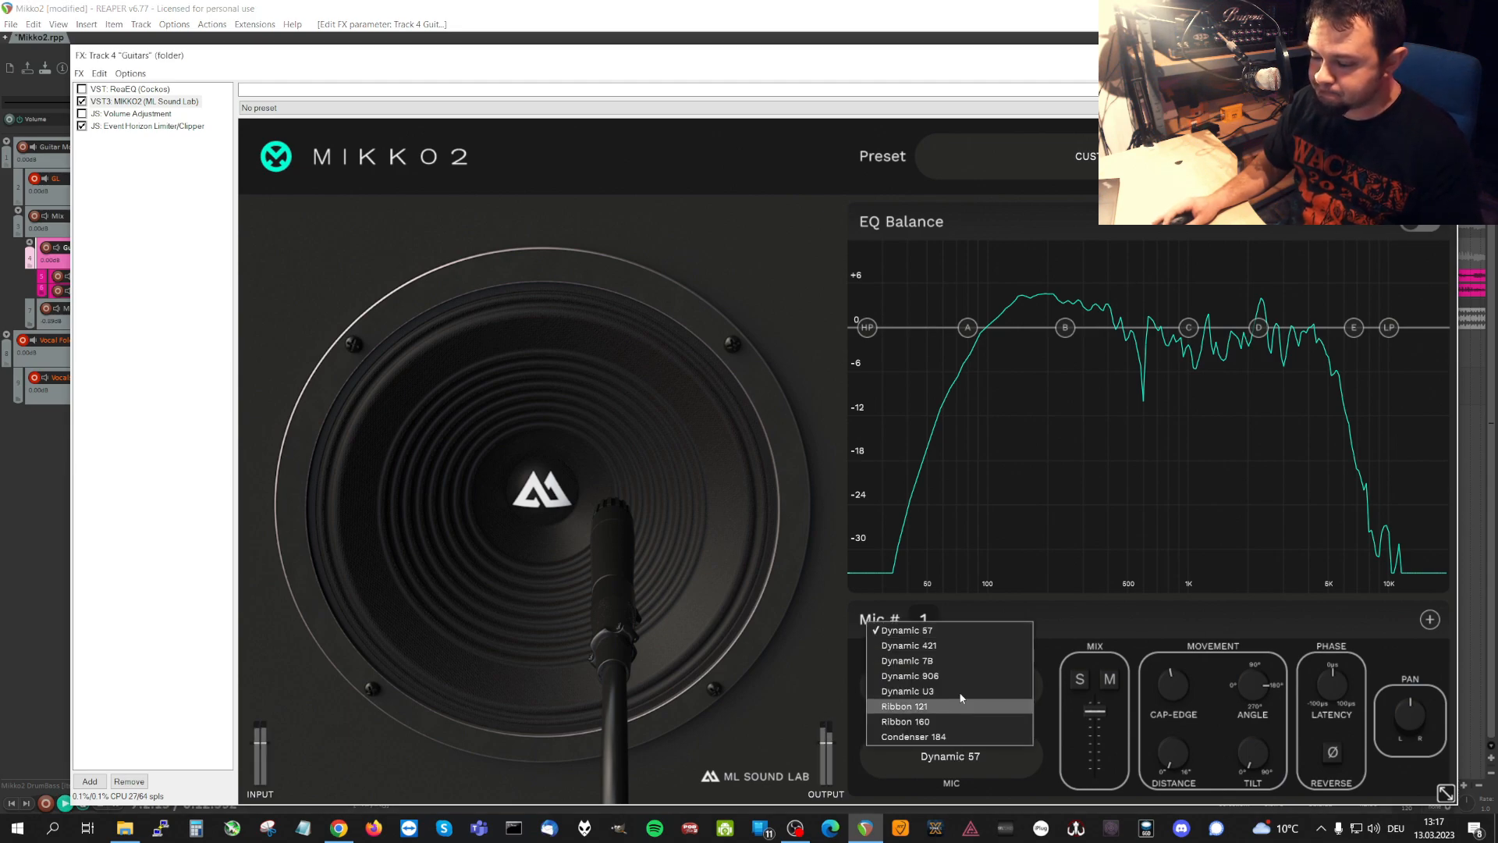
click(945, 647)
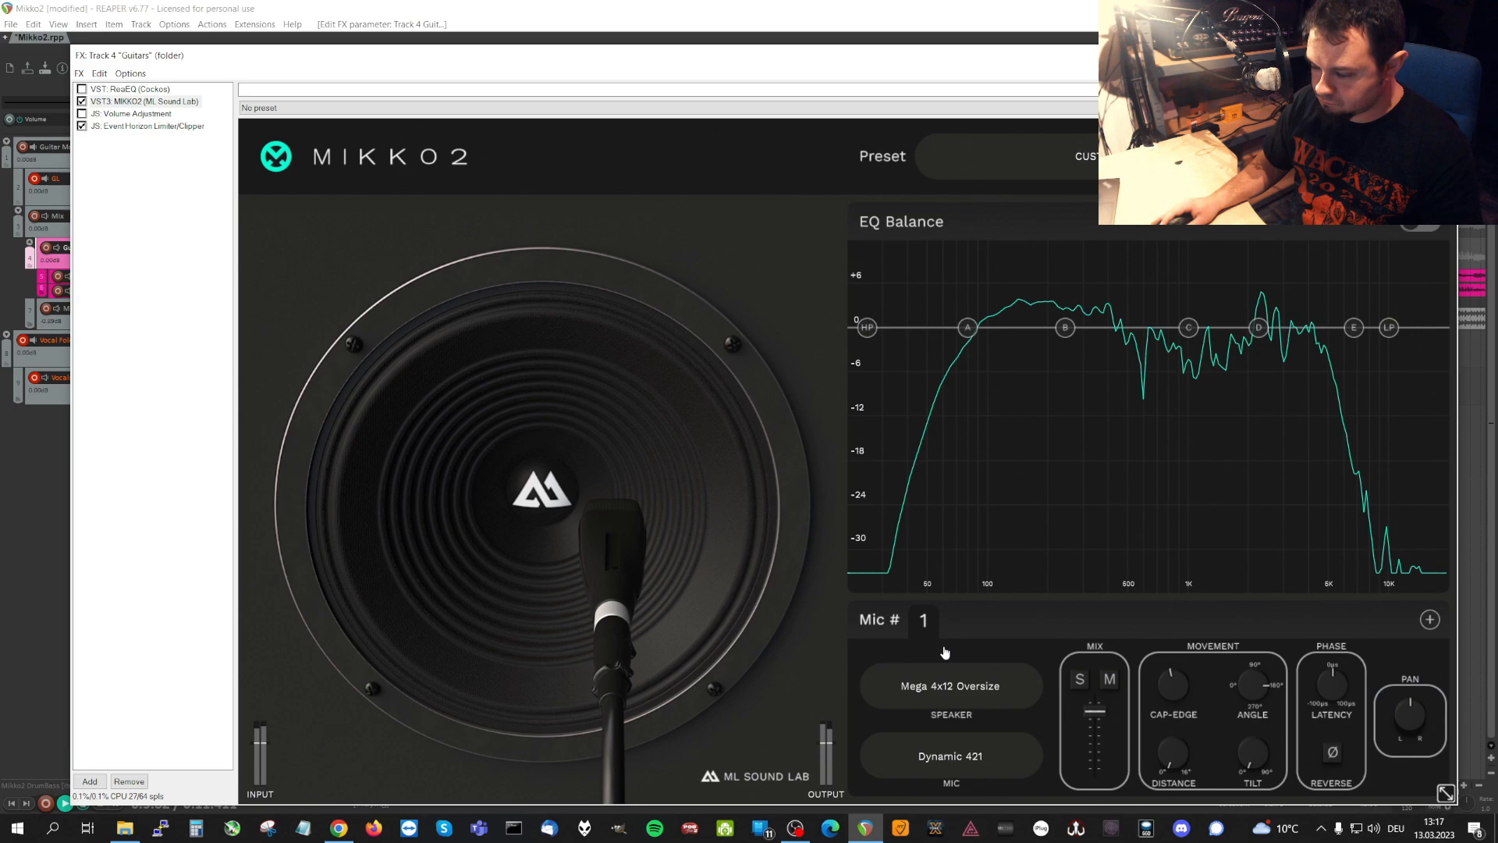
click(960, 757)
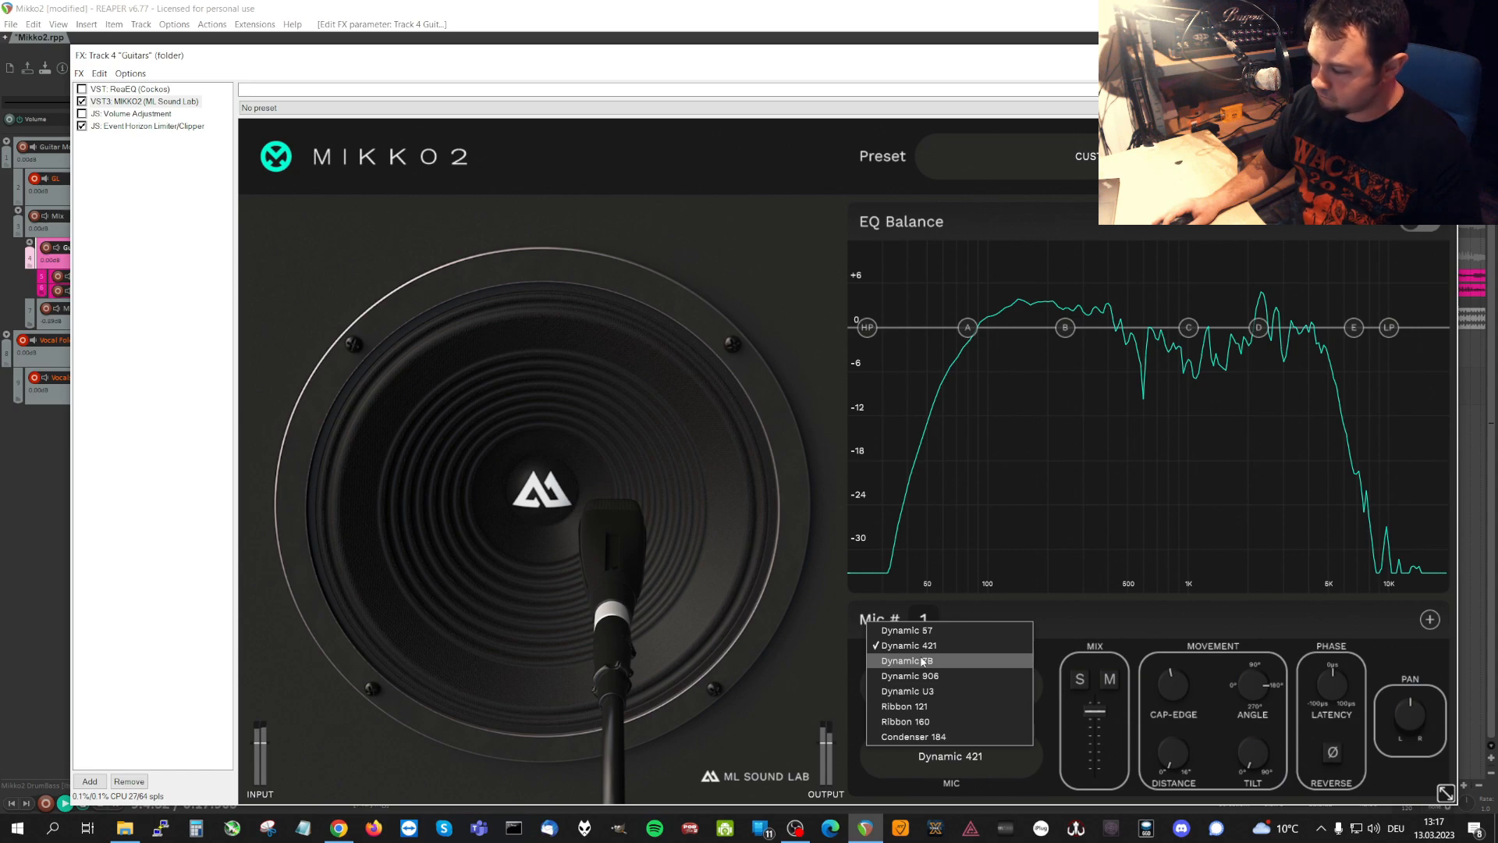
click(923, 660)
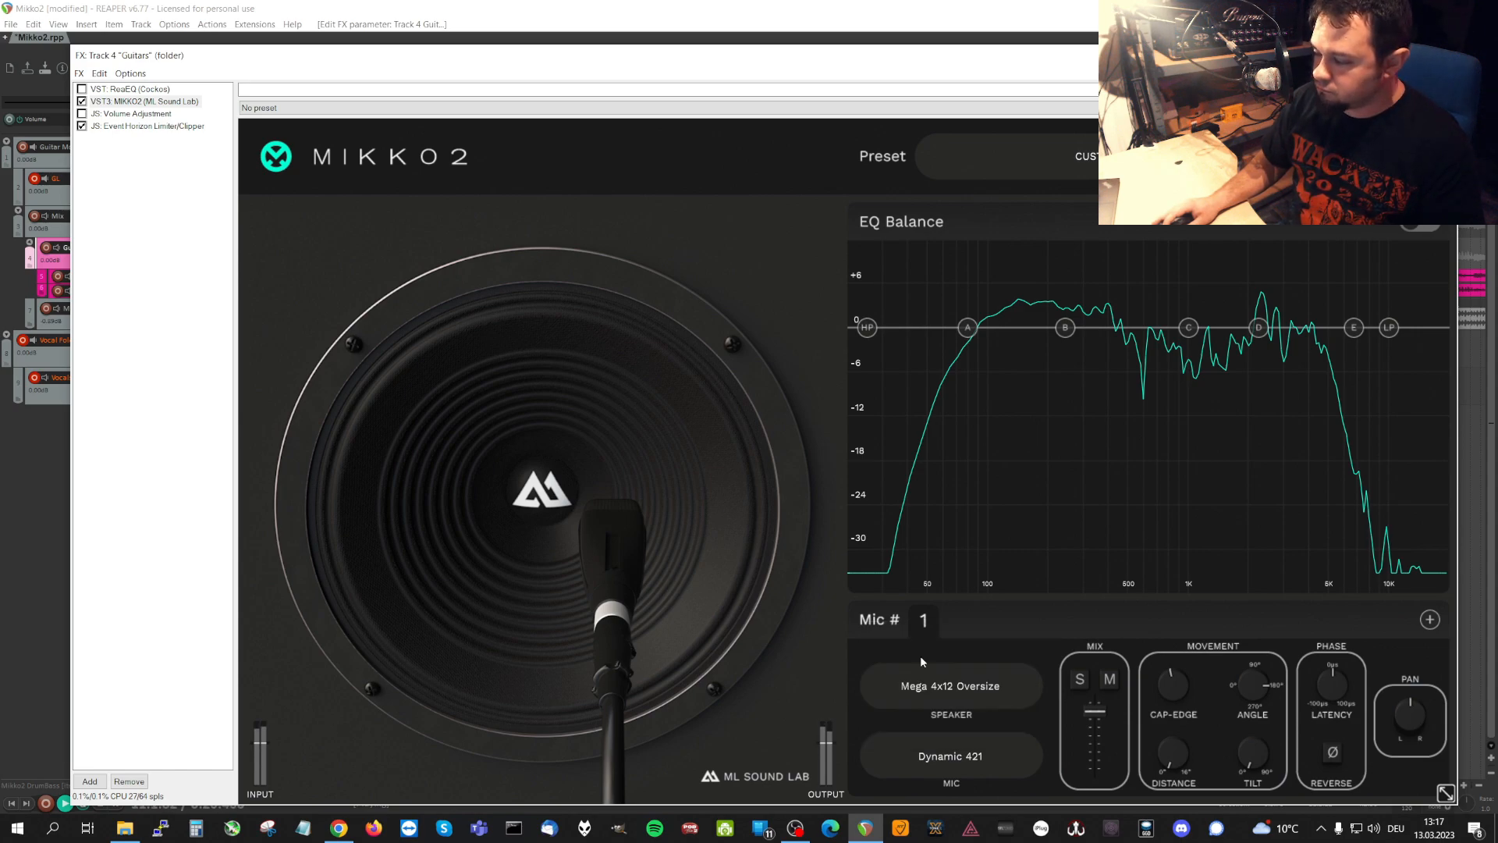
Audition the Dynamic 906 and Dynamic U3 models for microphone 1 during playback.
click(938, 764)
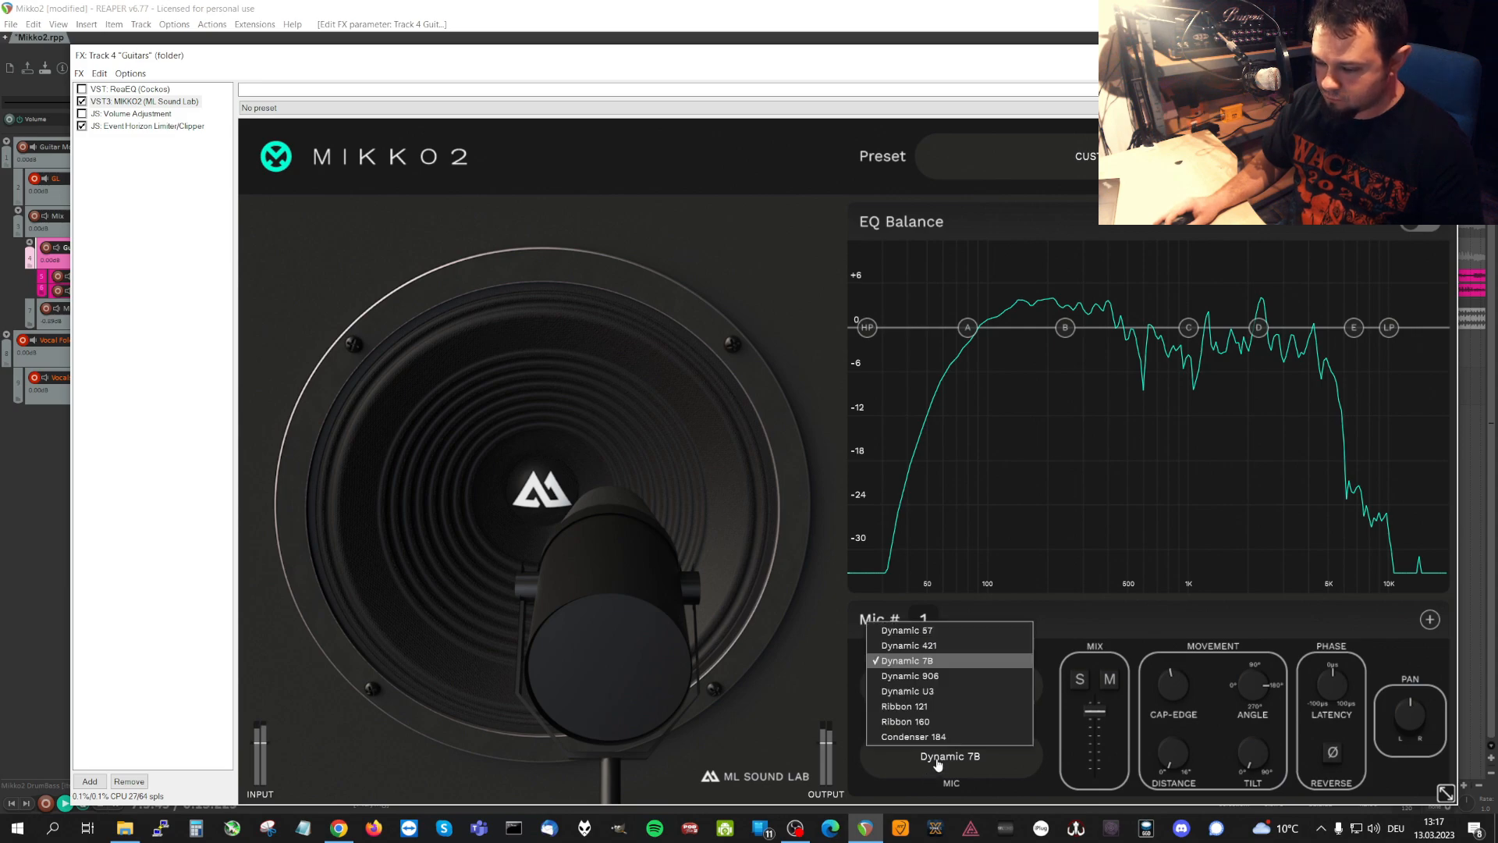
click(922, 677)
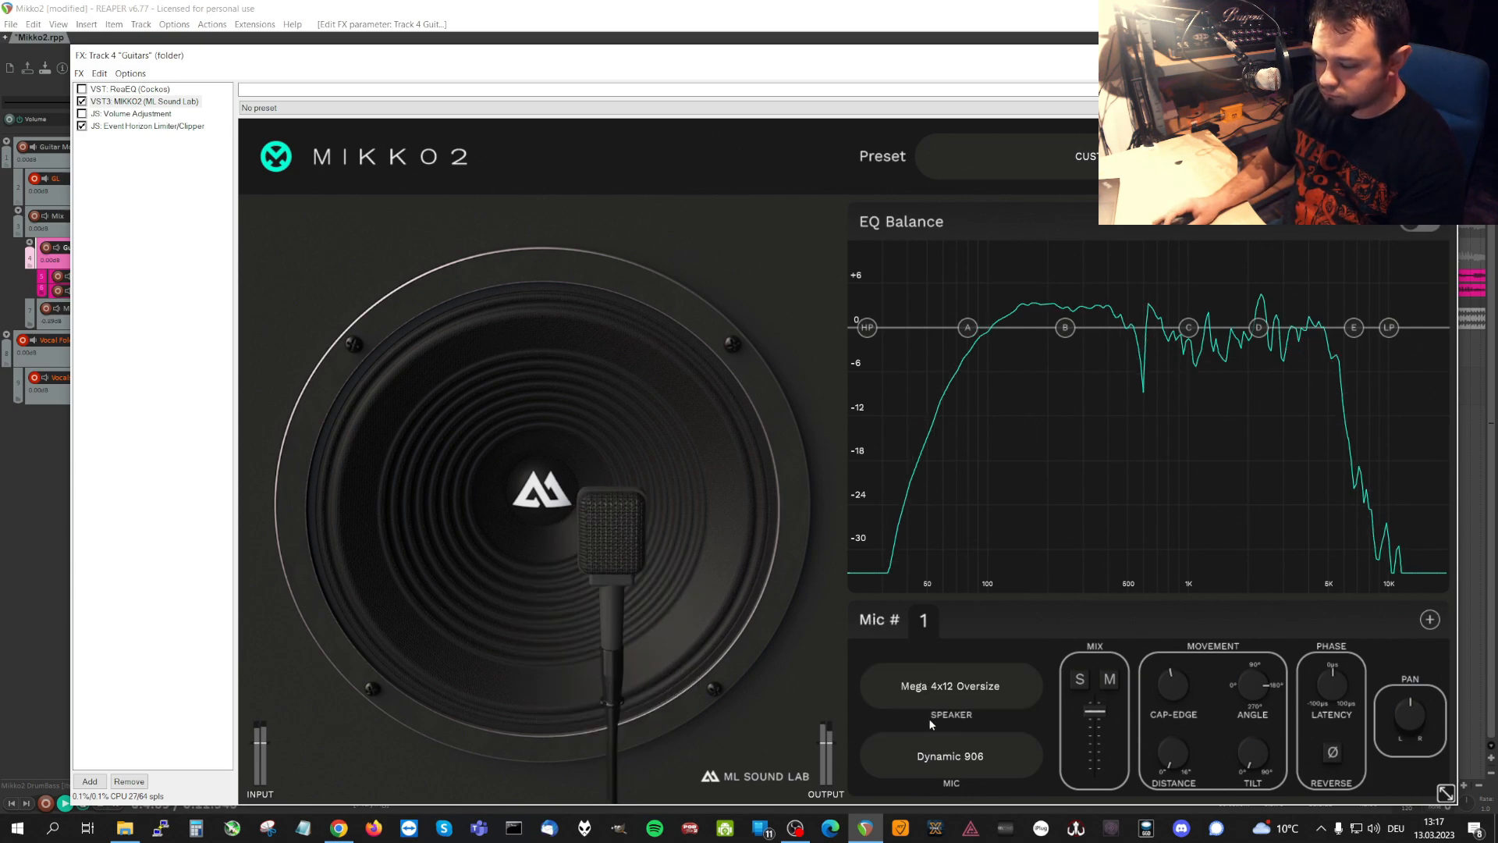
click(948, 762)
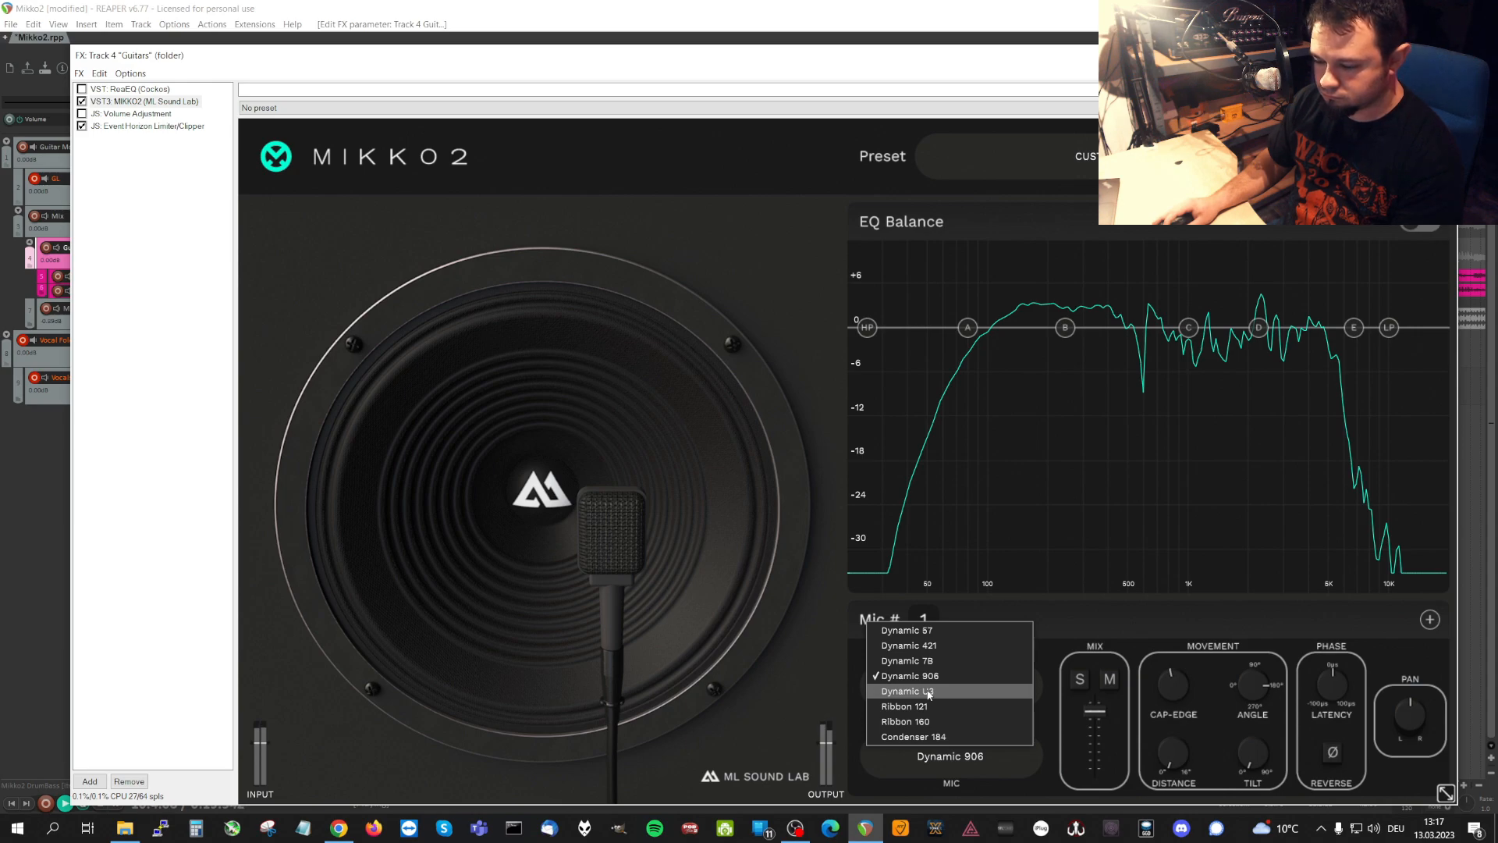
click(929, 692)
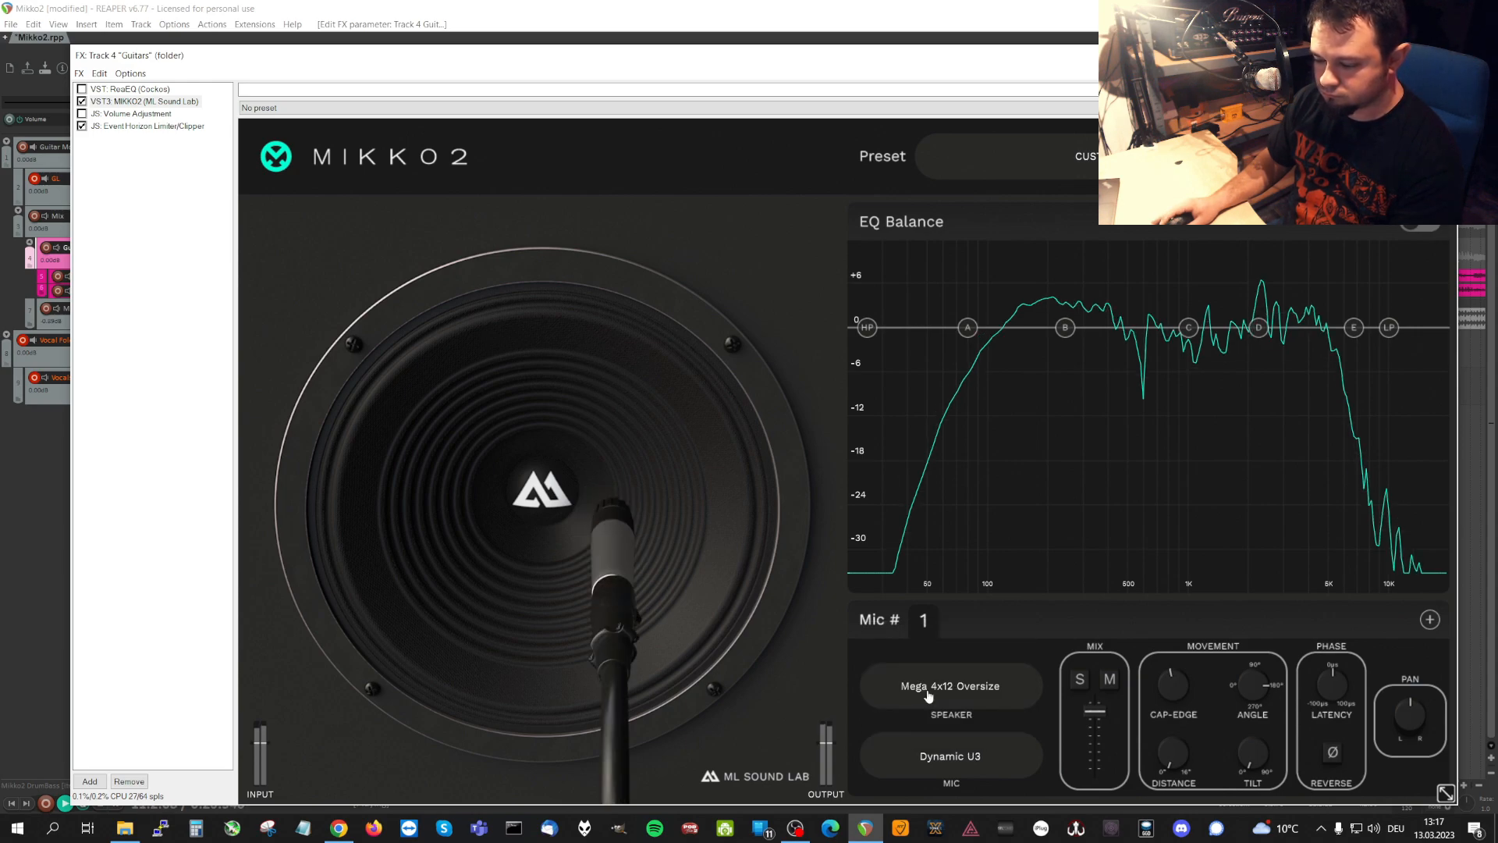
Audition Ribbon 121 for microphone 1 and switch the model to Ribbon 160.
click(942, 759)
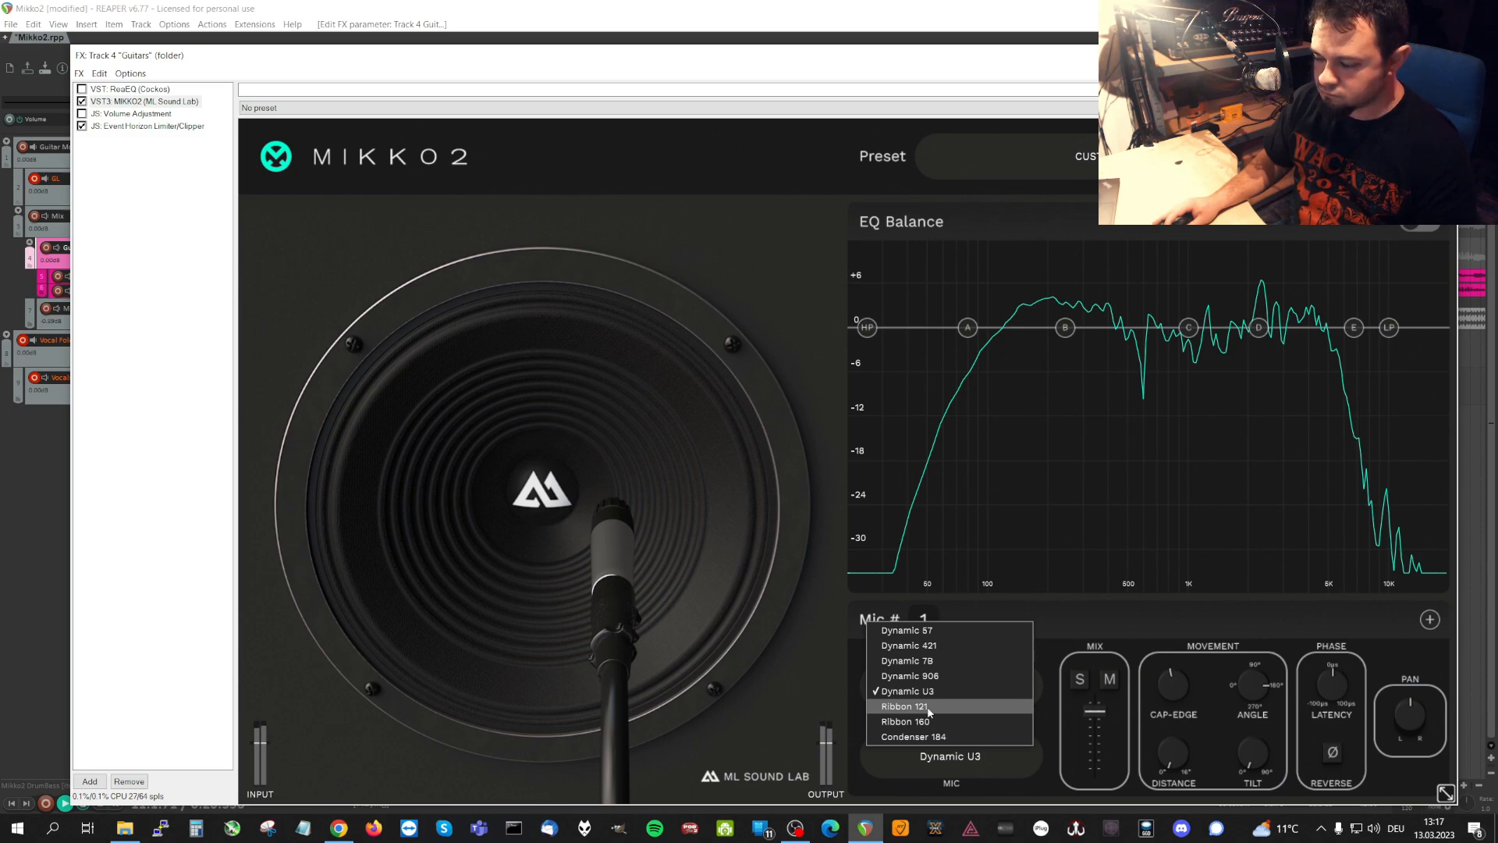
click(930, 707)
click(962, 756)
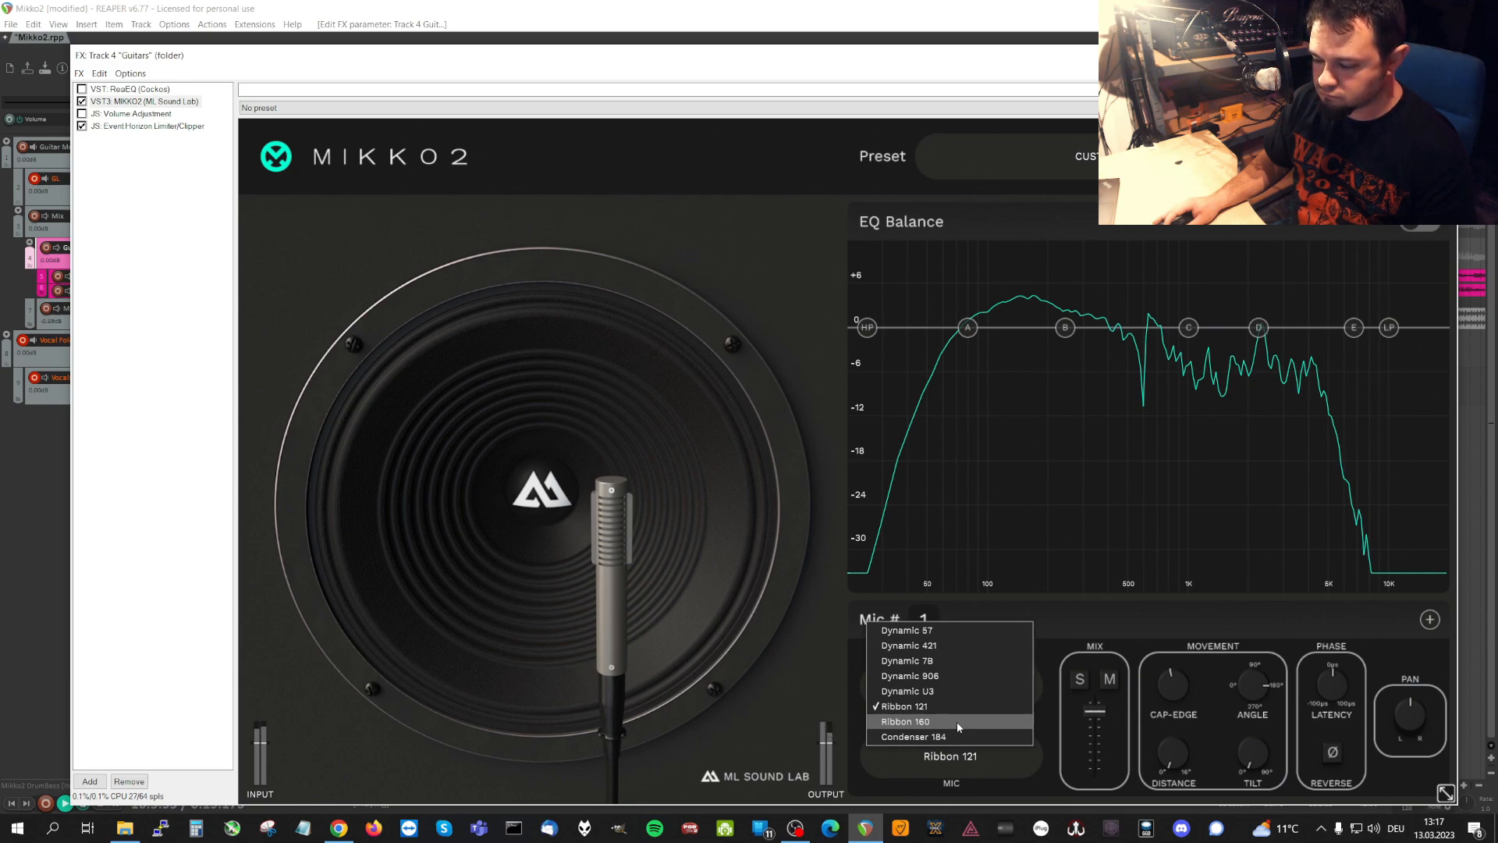
click(957, 721)
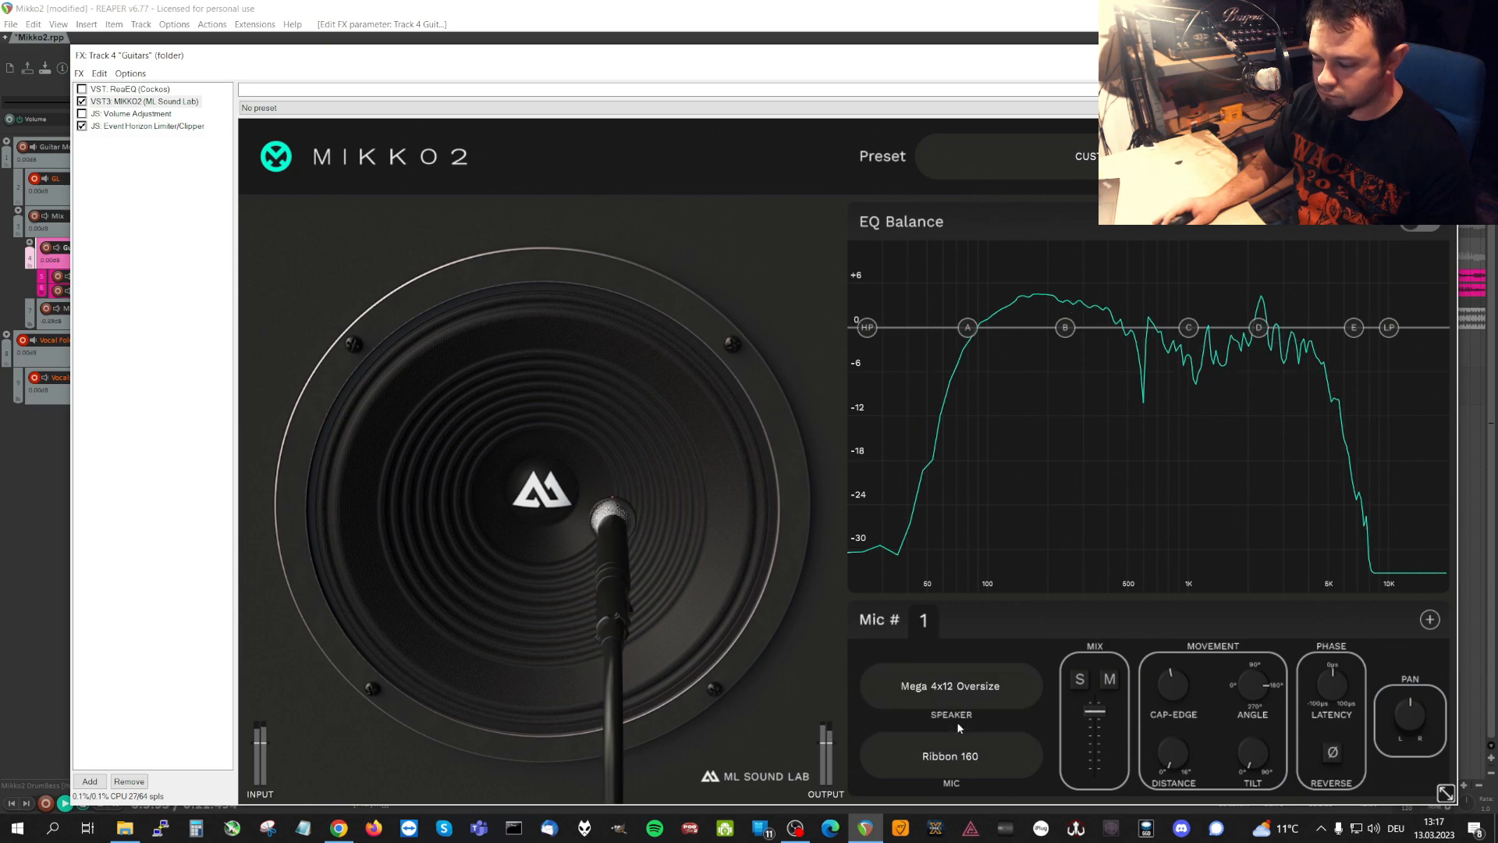
Audition the Condenser 184 model for microphone 1 and set the microphone back to Dynamic 57.
click(974, 762)
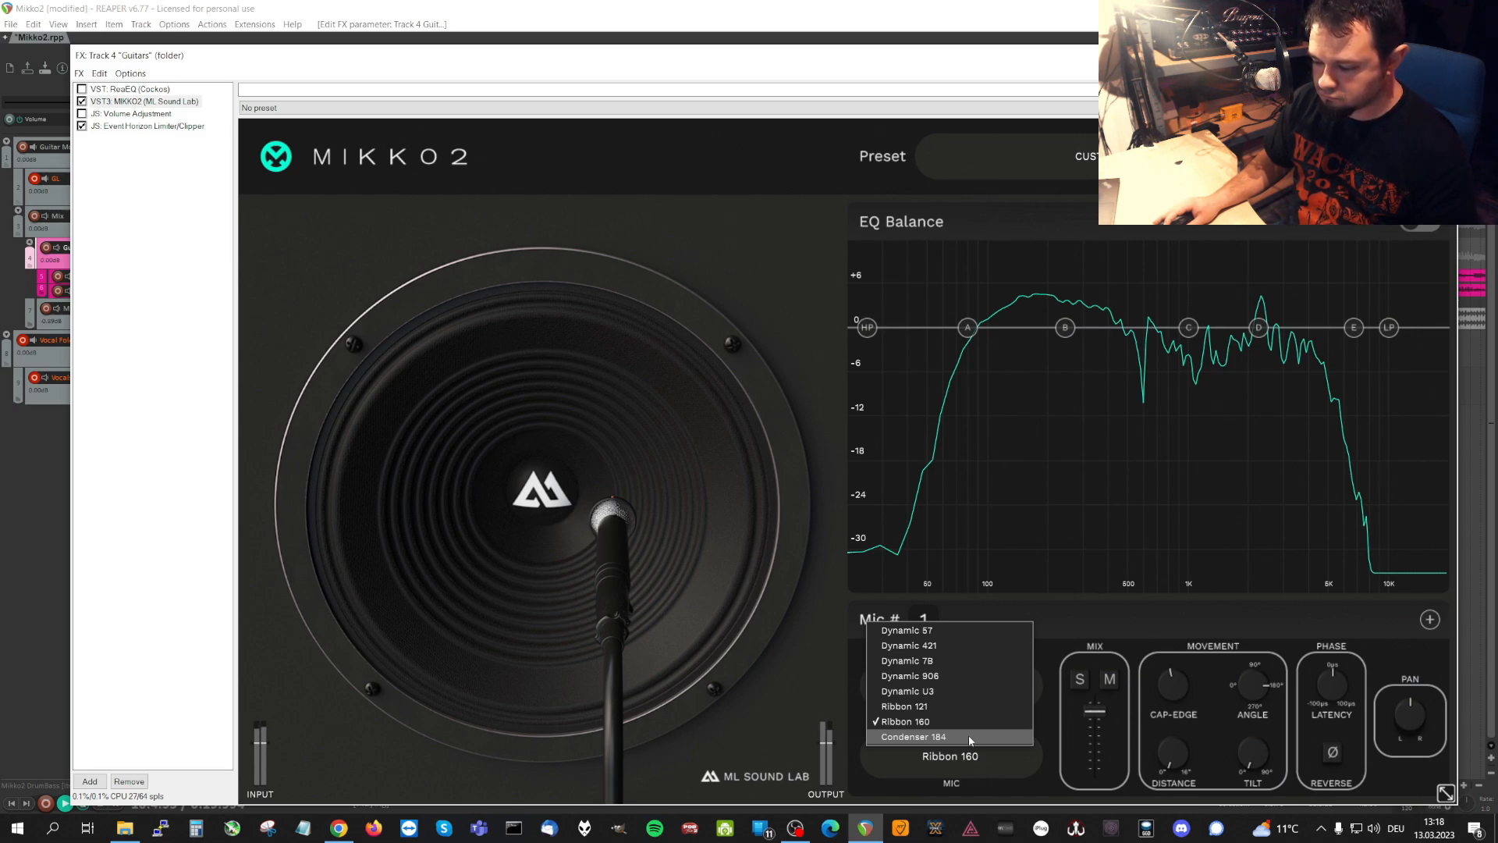
click(968, 735)
click(974, 760)
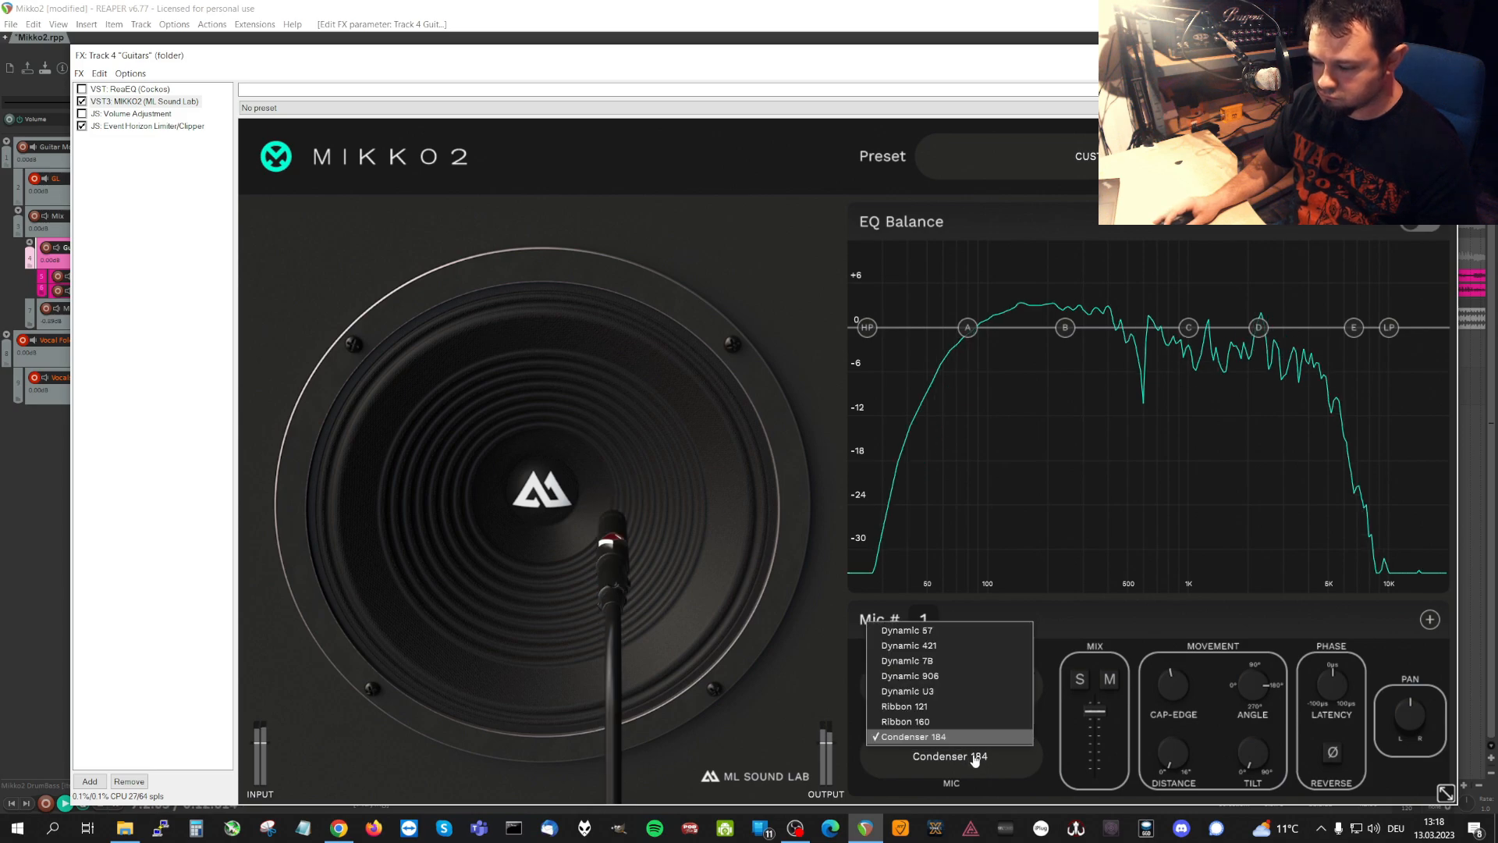
click(980, 632)
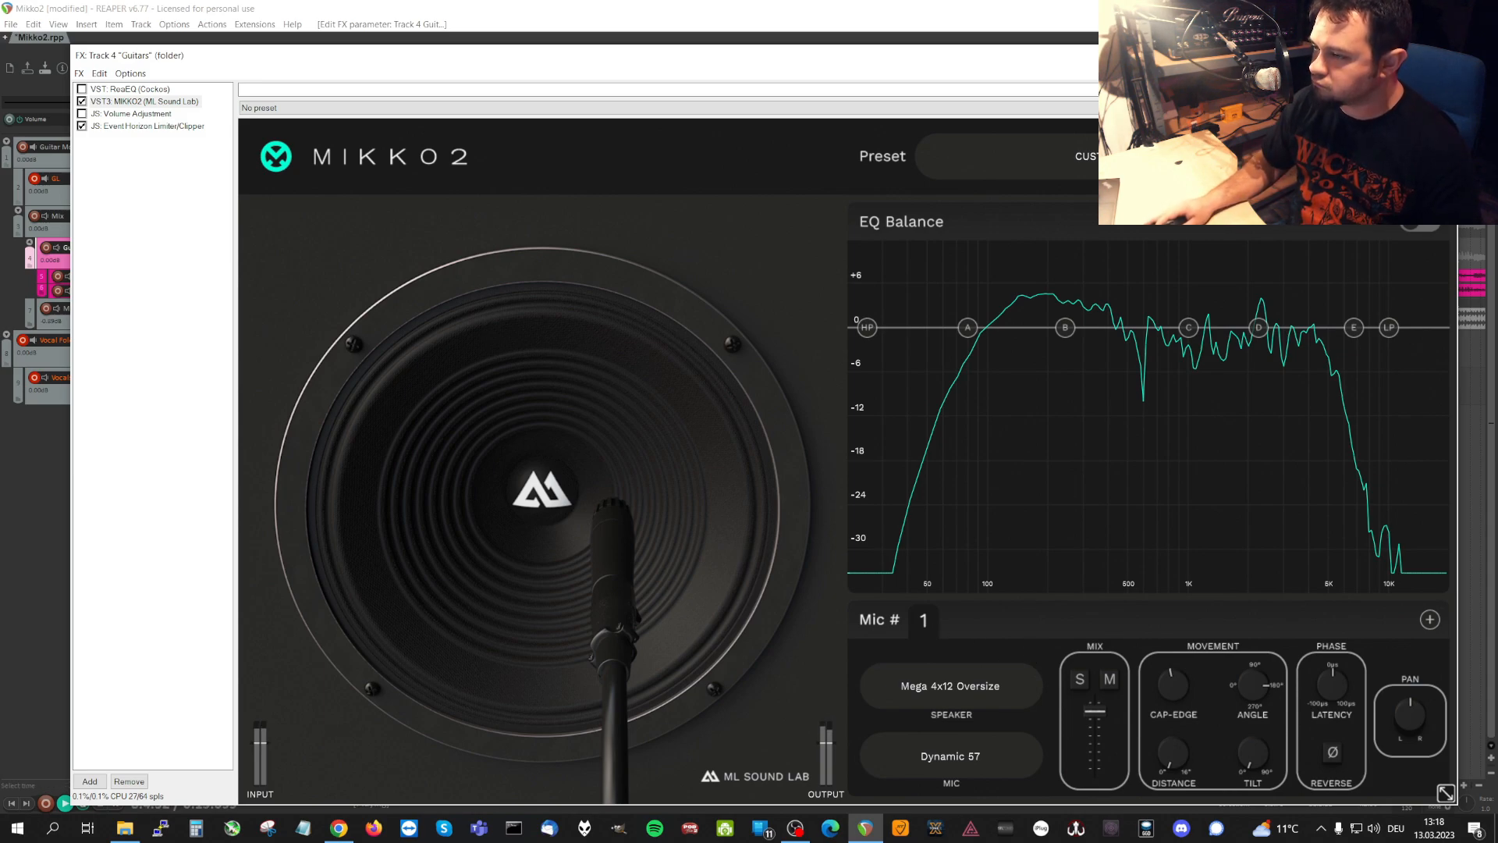
click(1056, 5)
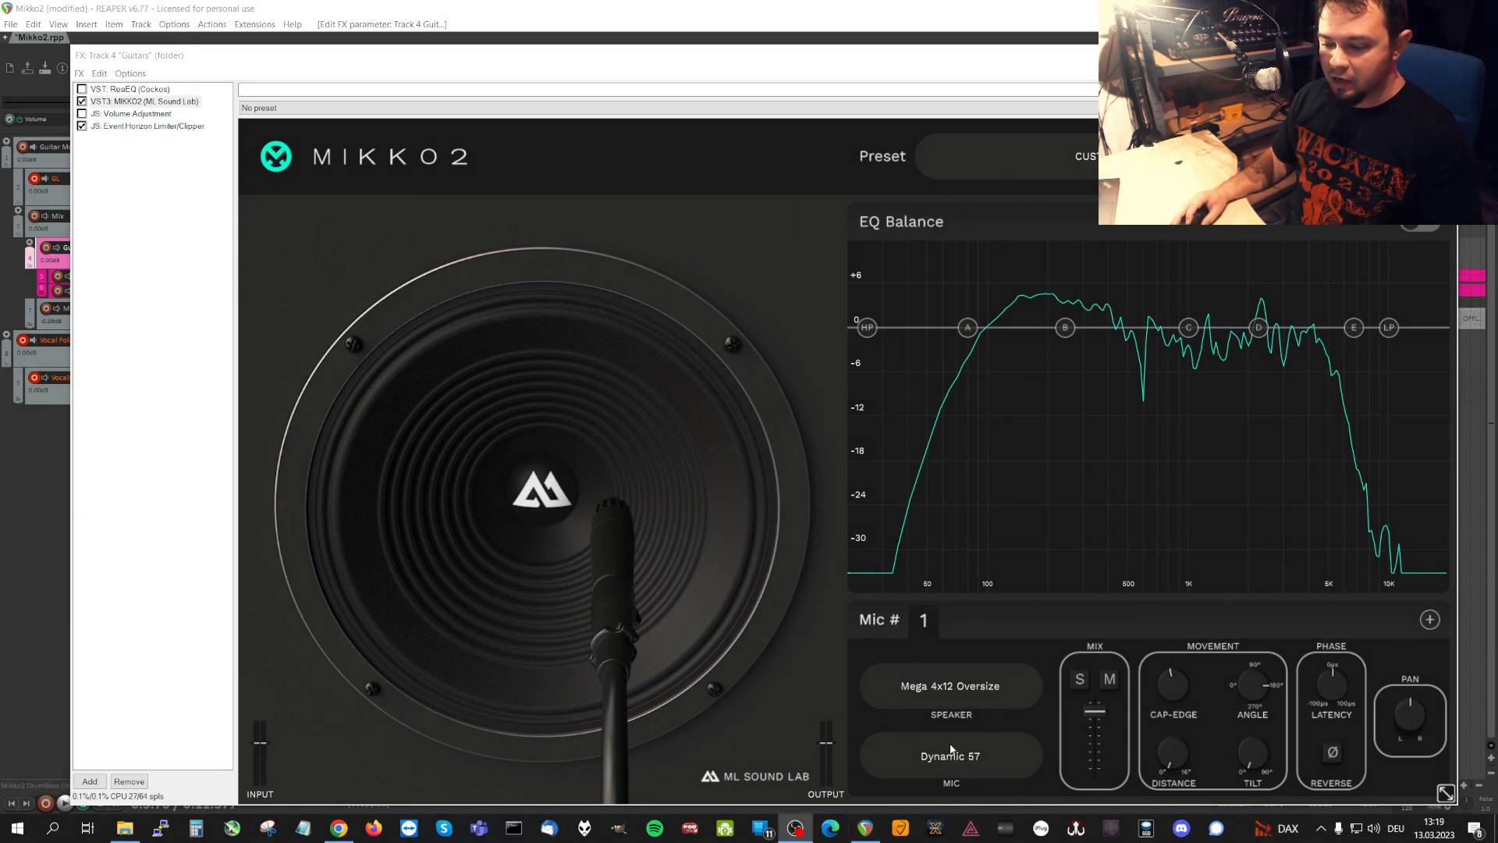
Audition the 5151 4x12 Shef and Angr 4x12 '98 V30 speakers with the Dynamic 57 microphone.
click(965, 683)
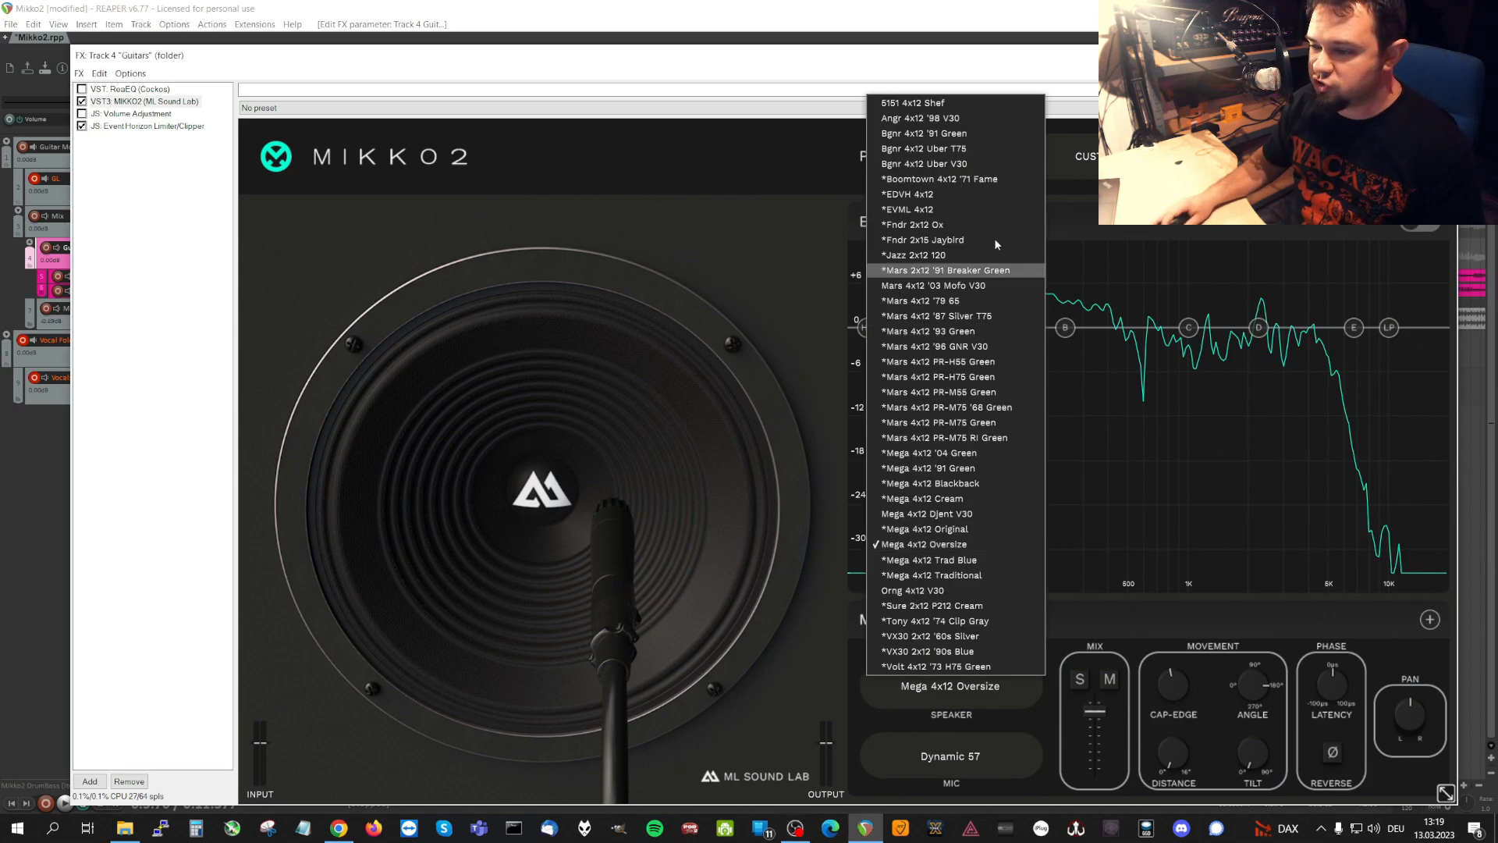
click(925, 103)
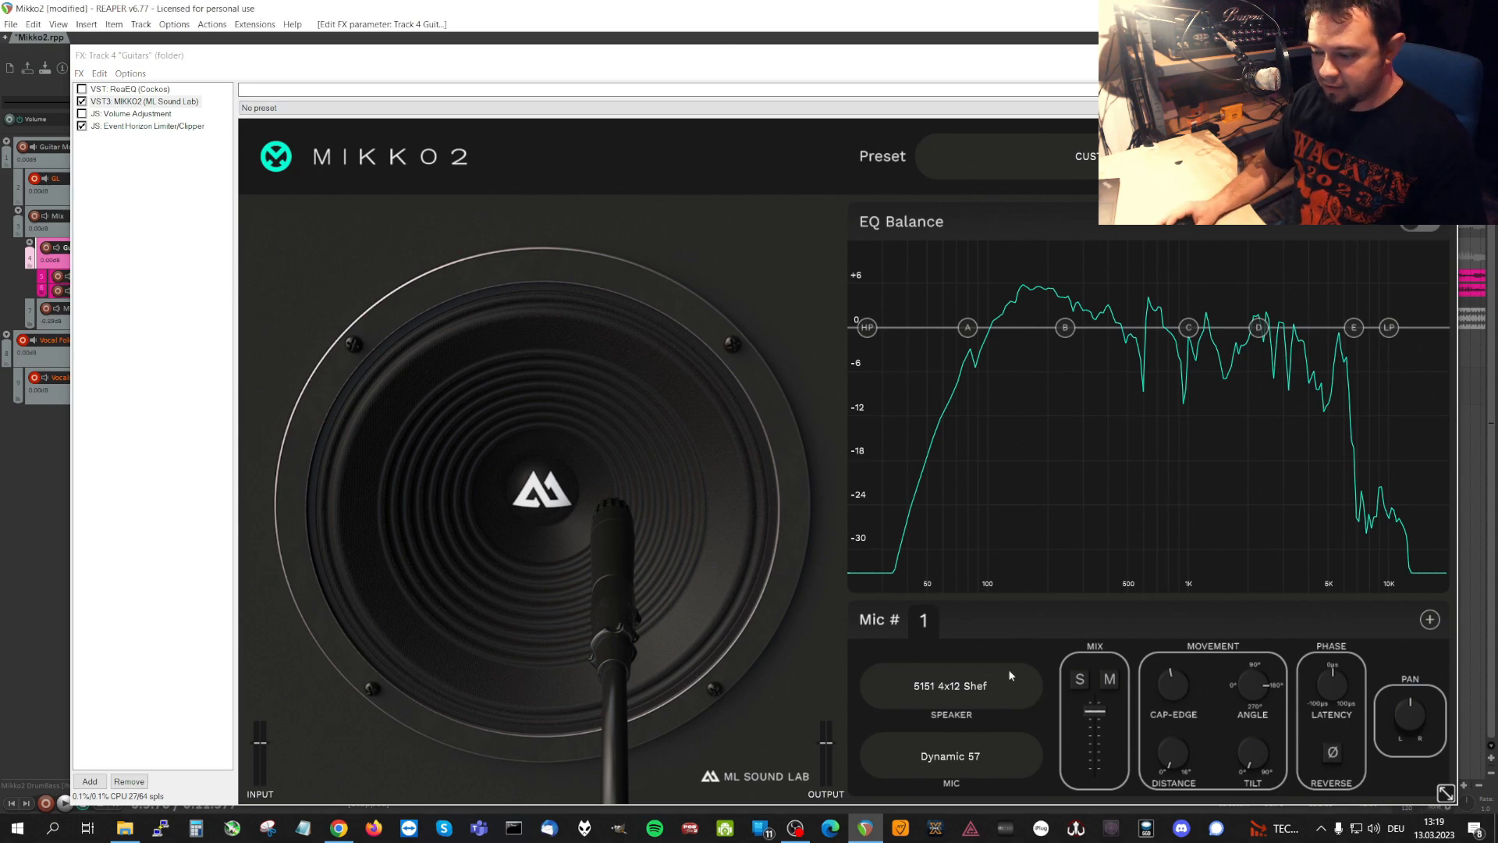
click(968, 691)
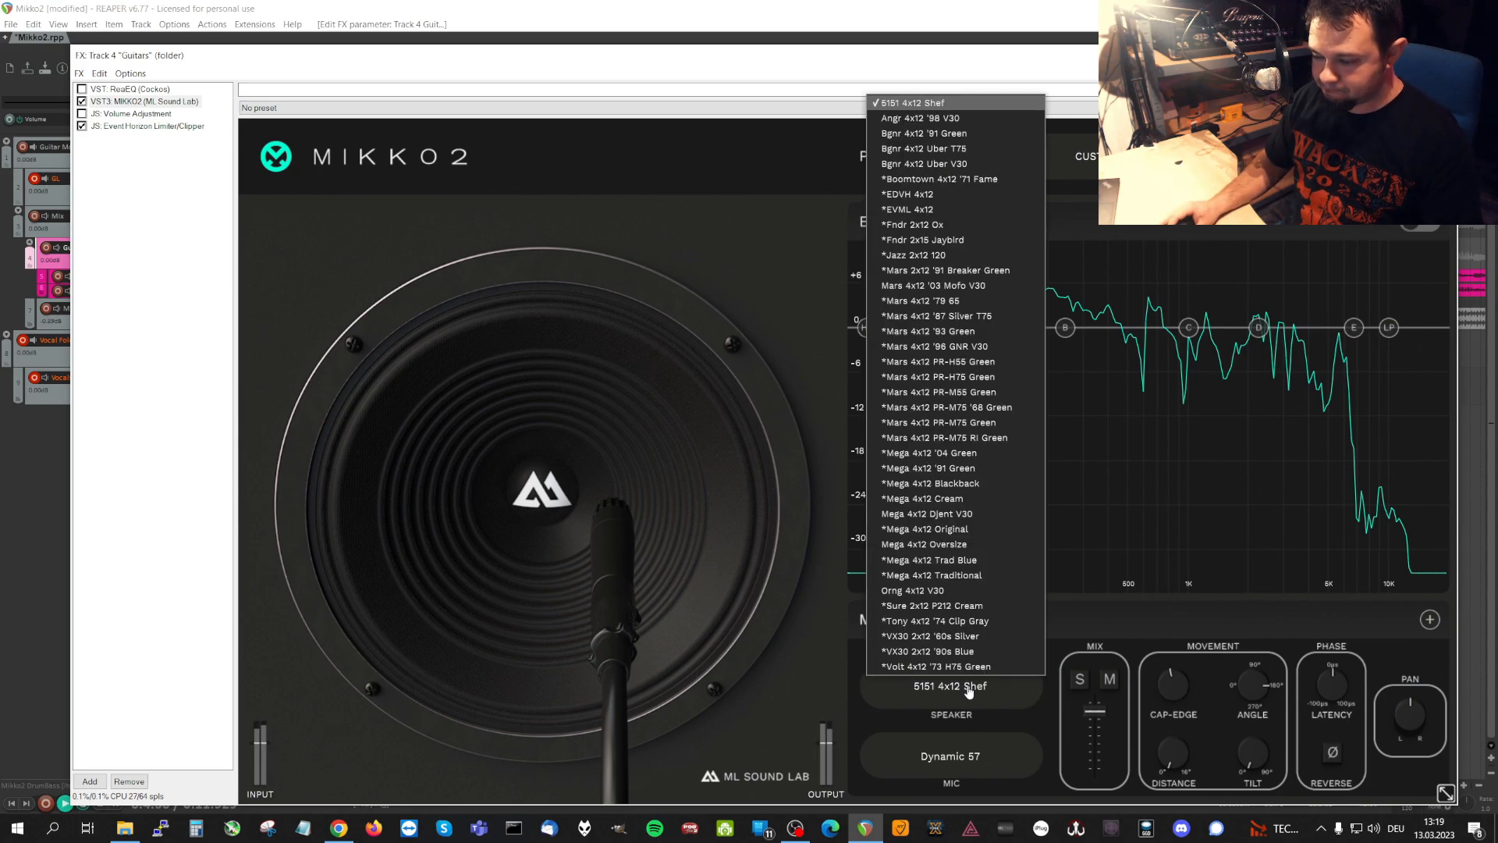
click(975, 120)
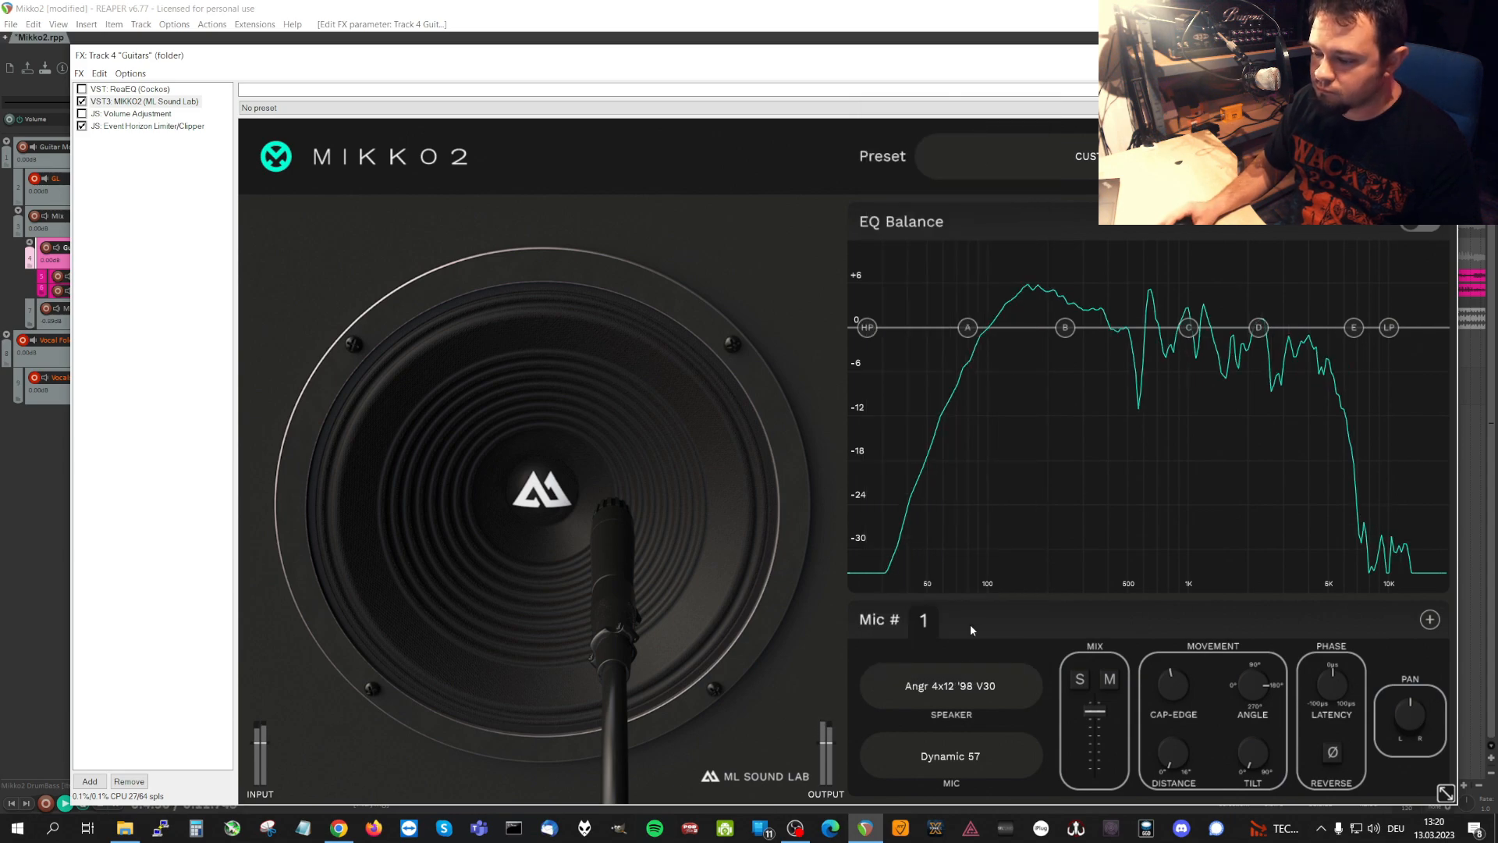
Audition the Bgnr 4x12 speakers '91 Green, Uber T75 and Uber V30 on microphone 1 one after another.
click(974, 688)
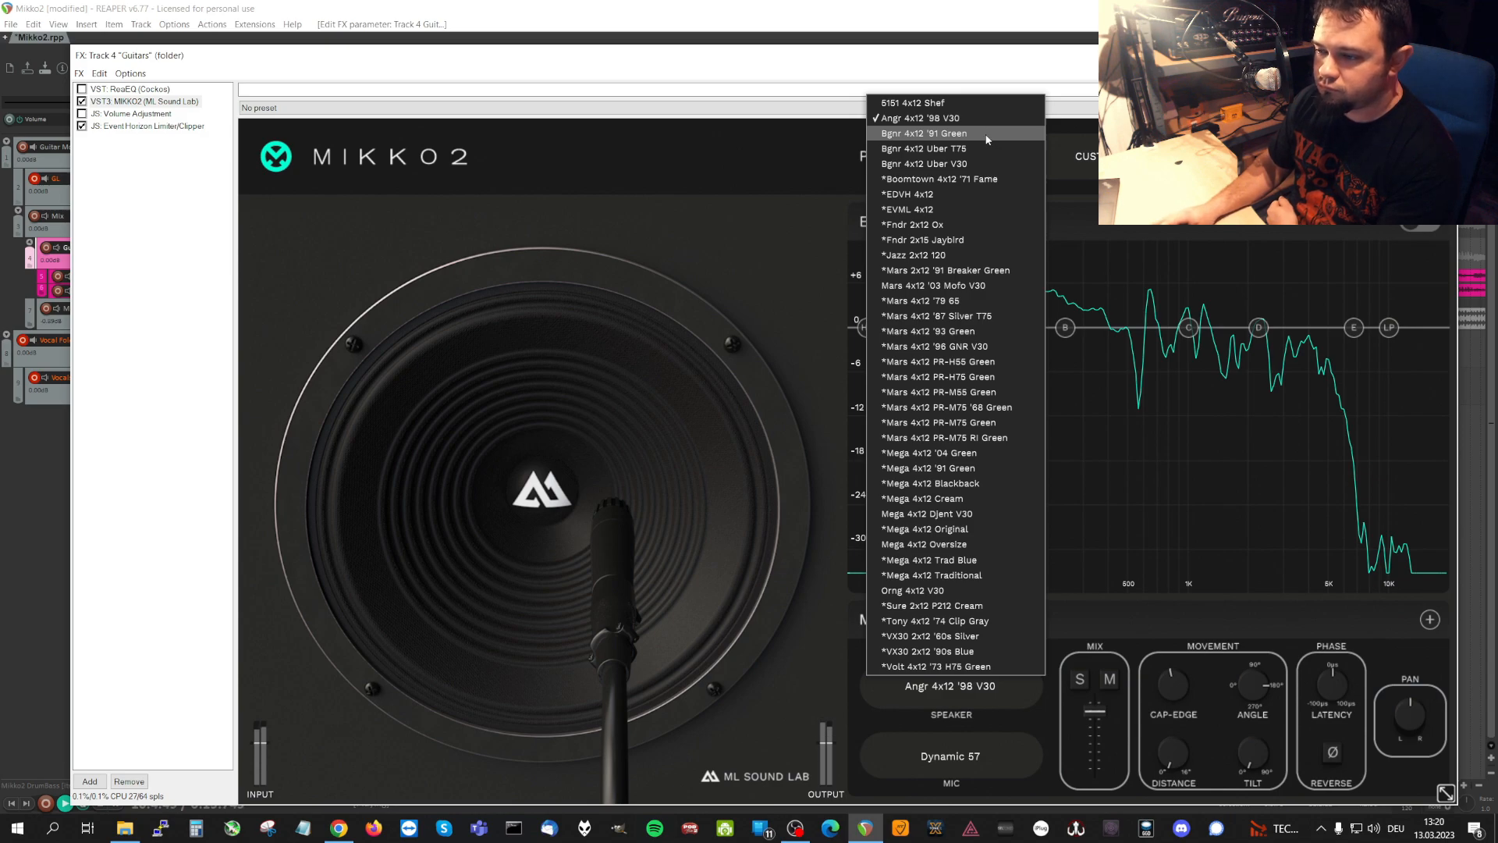
click(988, 139)
click(951, 686)
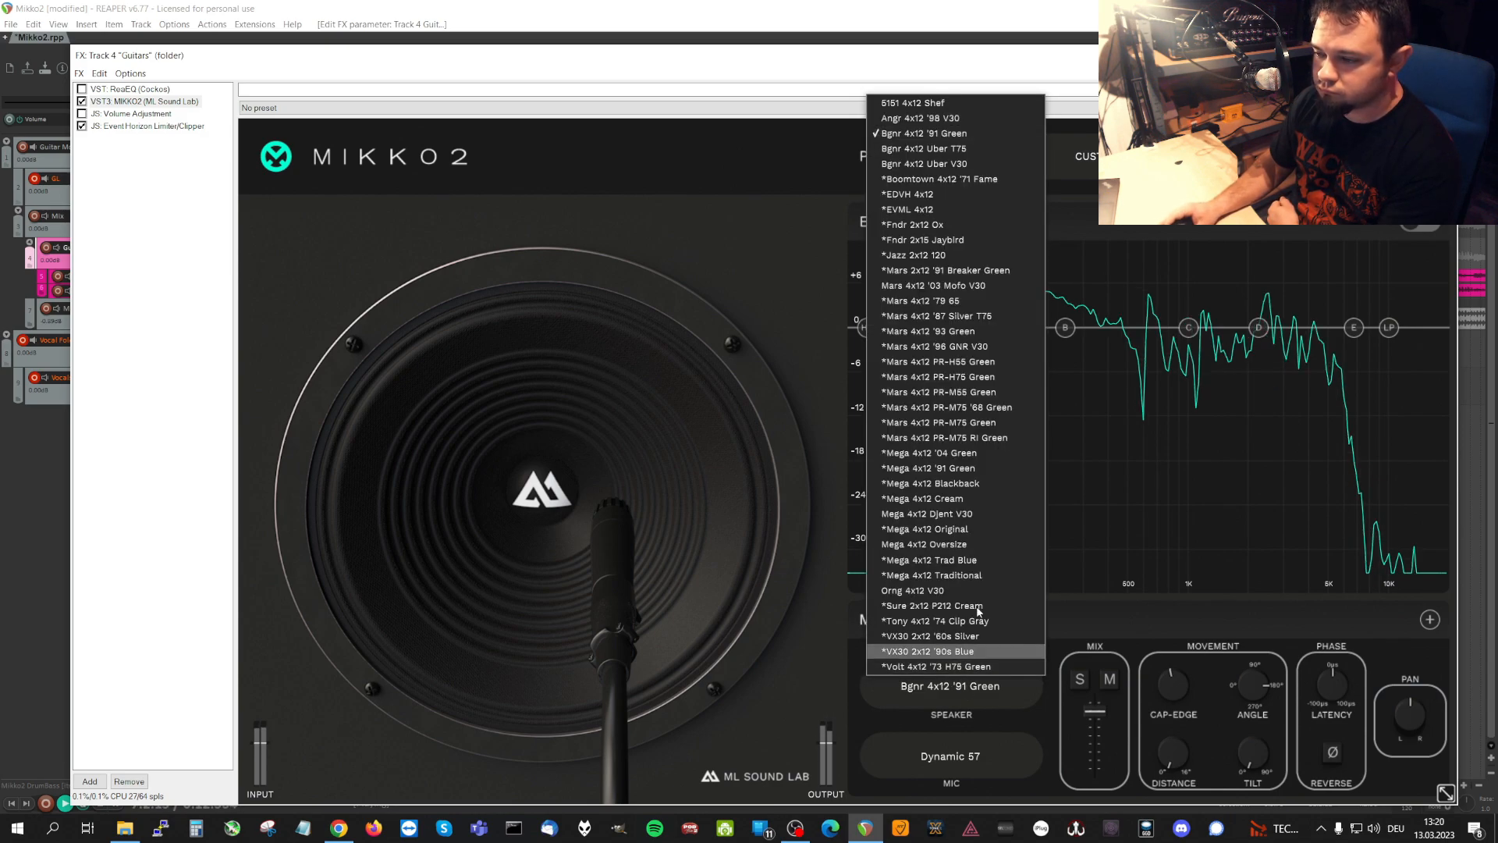
click(994, 150)
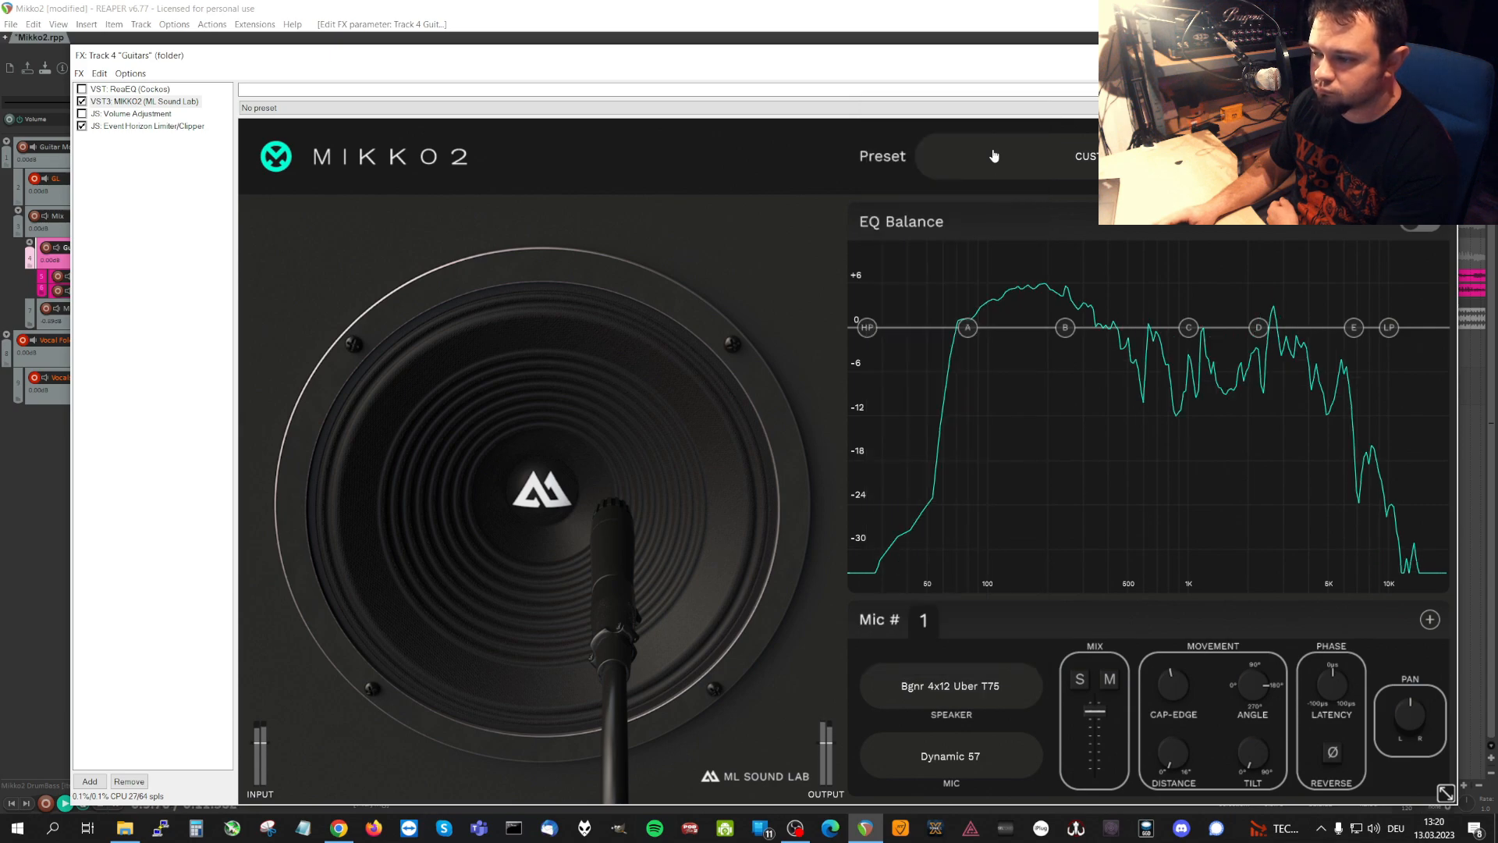
click(980, 691)
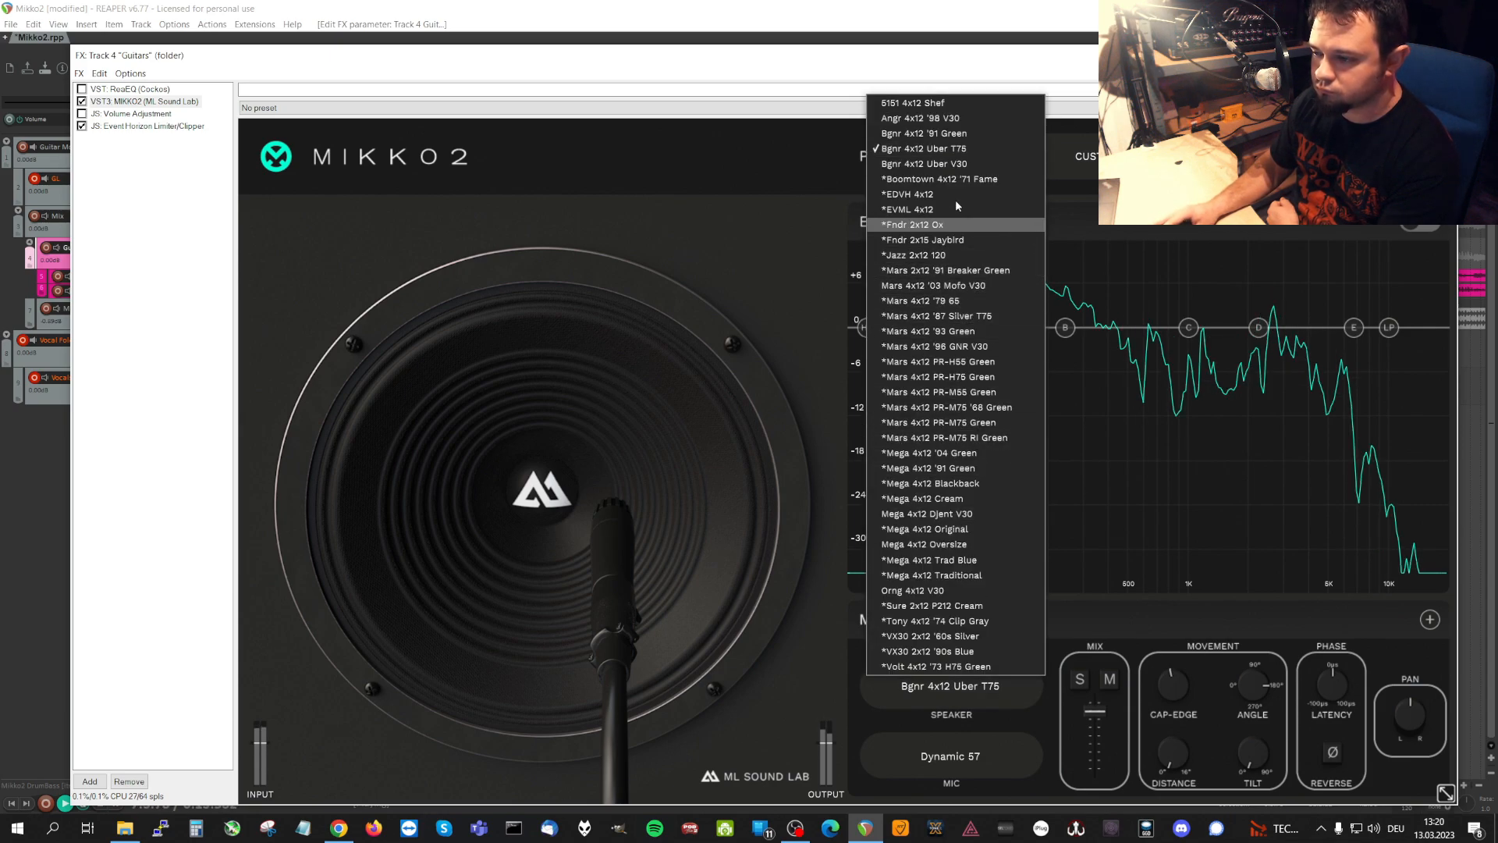
click(980, 166)
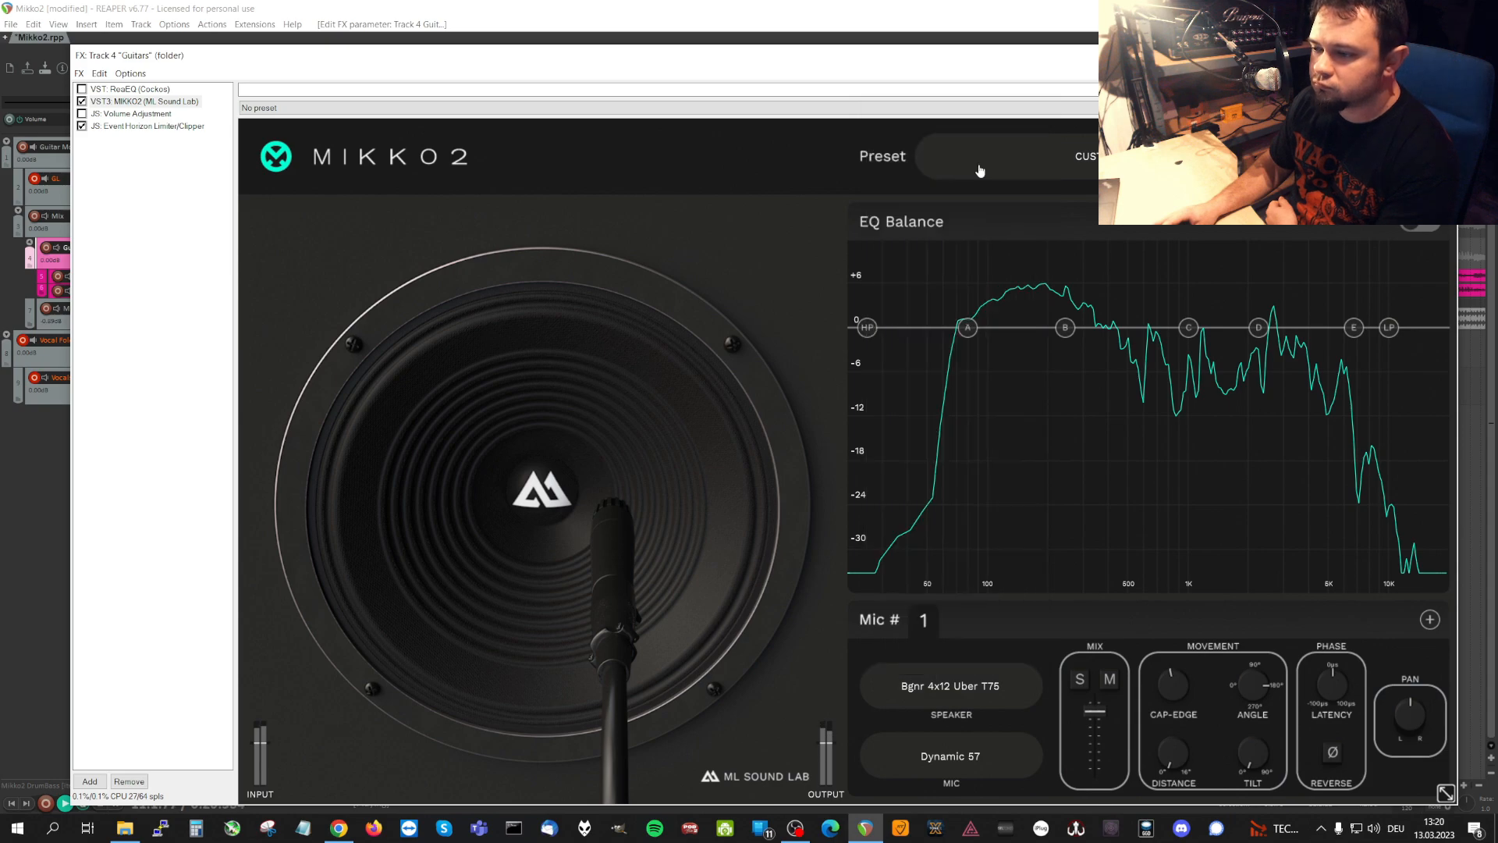
Audition the Boomtown 4x12 '71 Fame, EDVH 4x12 and EVML 4x12 speakers on microphone 1.
click(987, 686)
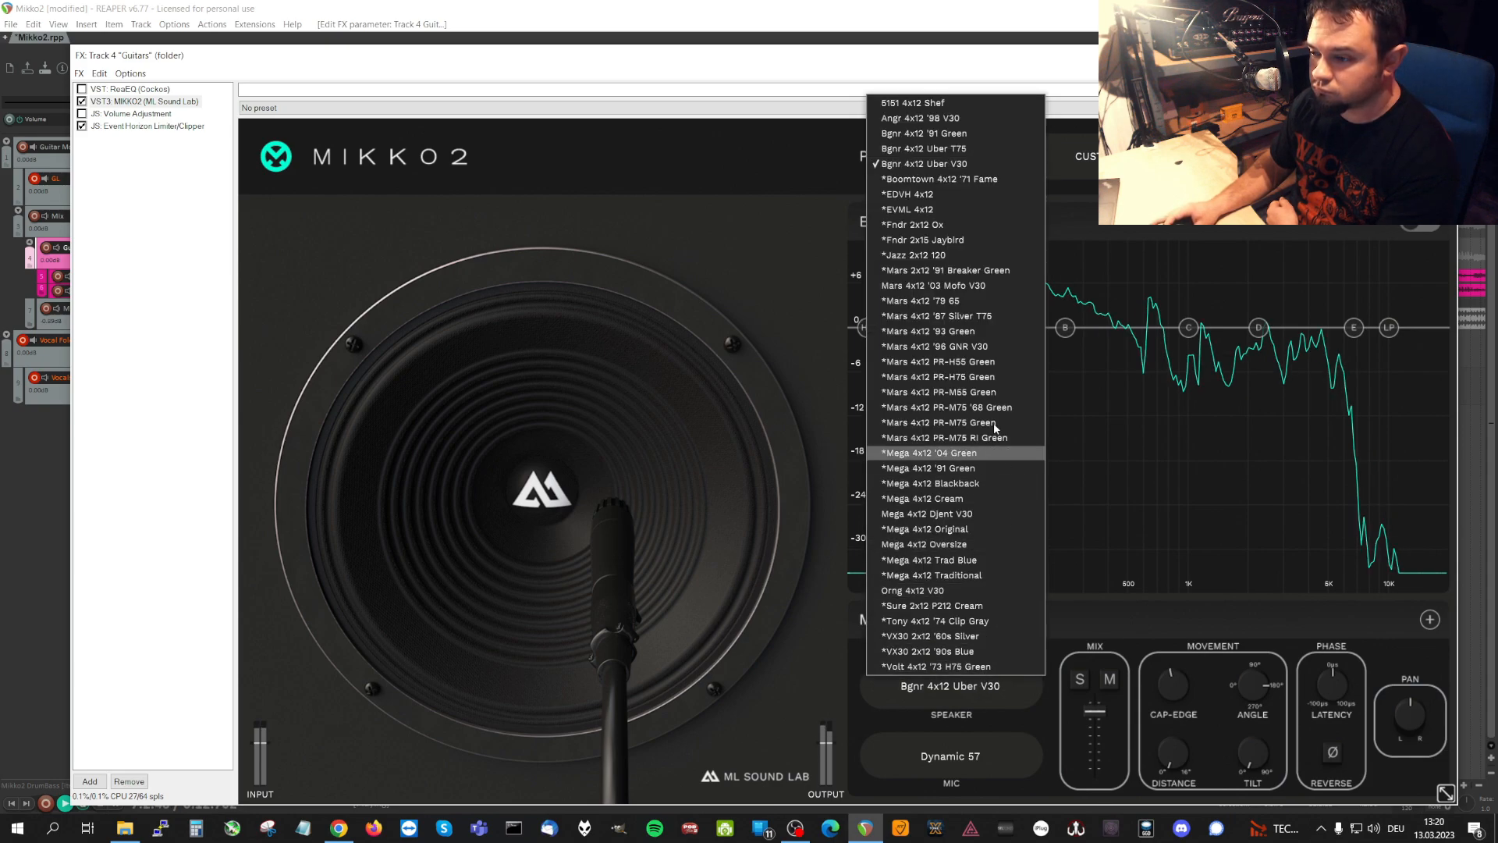
click(997, 179)
click(948, 685)
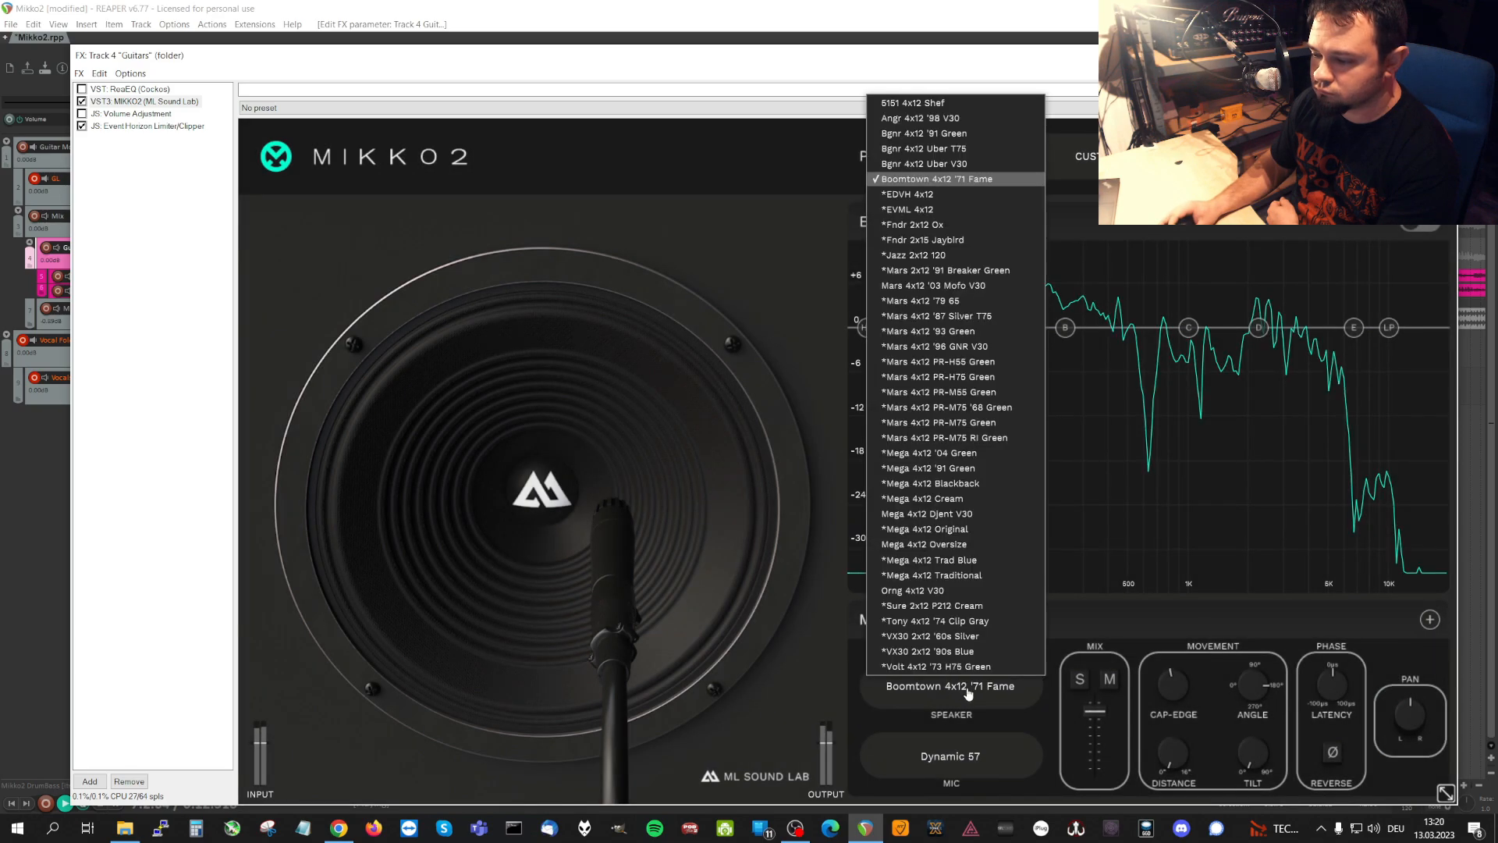
click(997, 195)
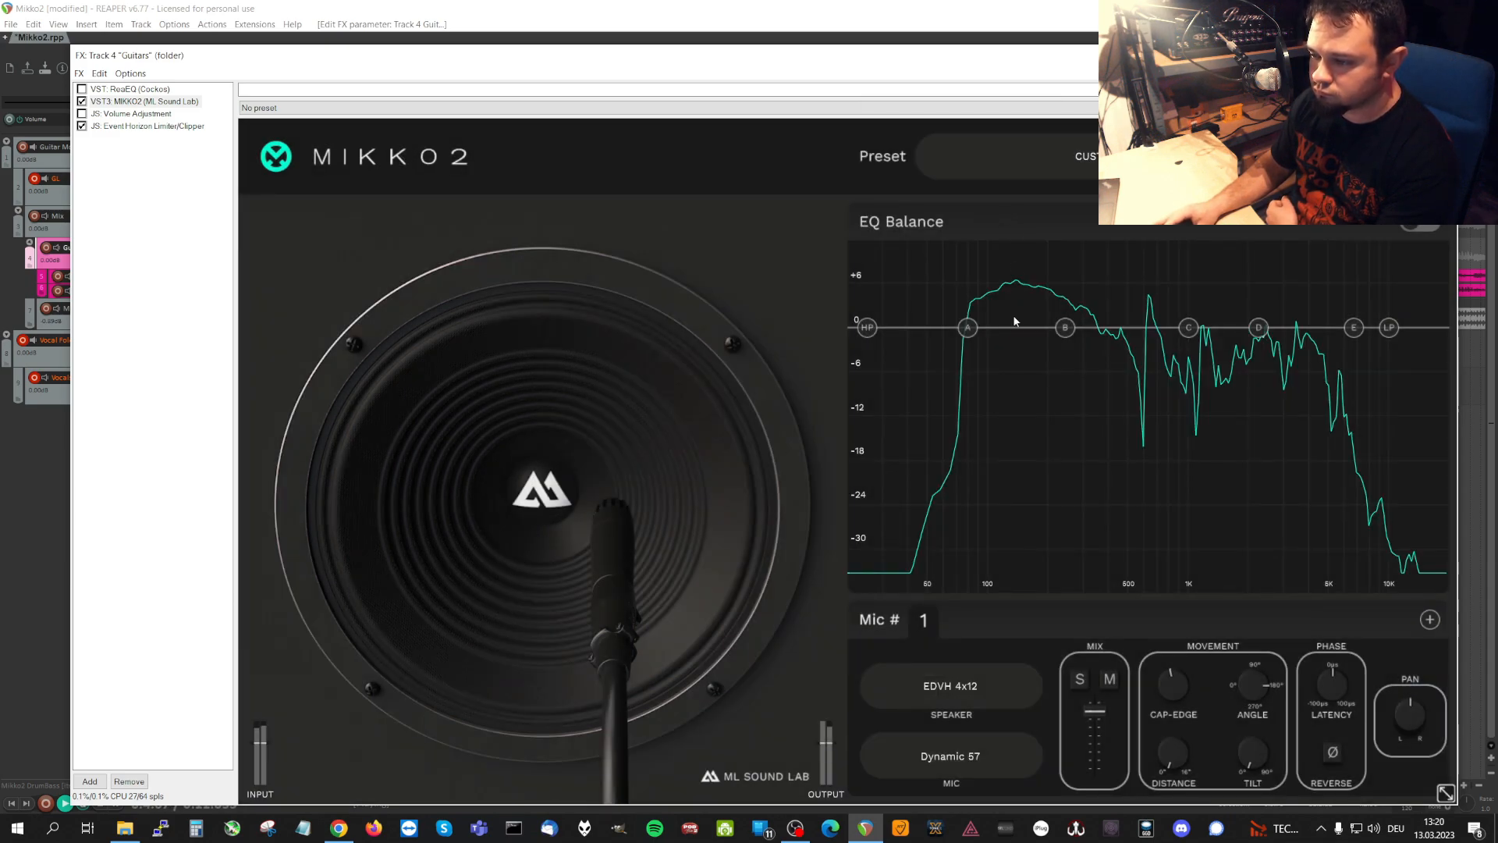
click(978, 697)
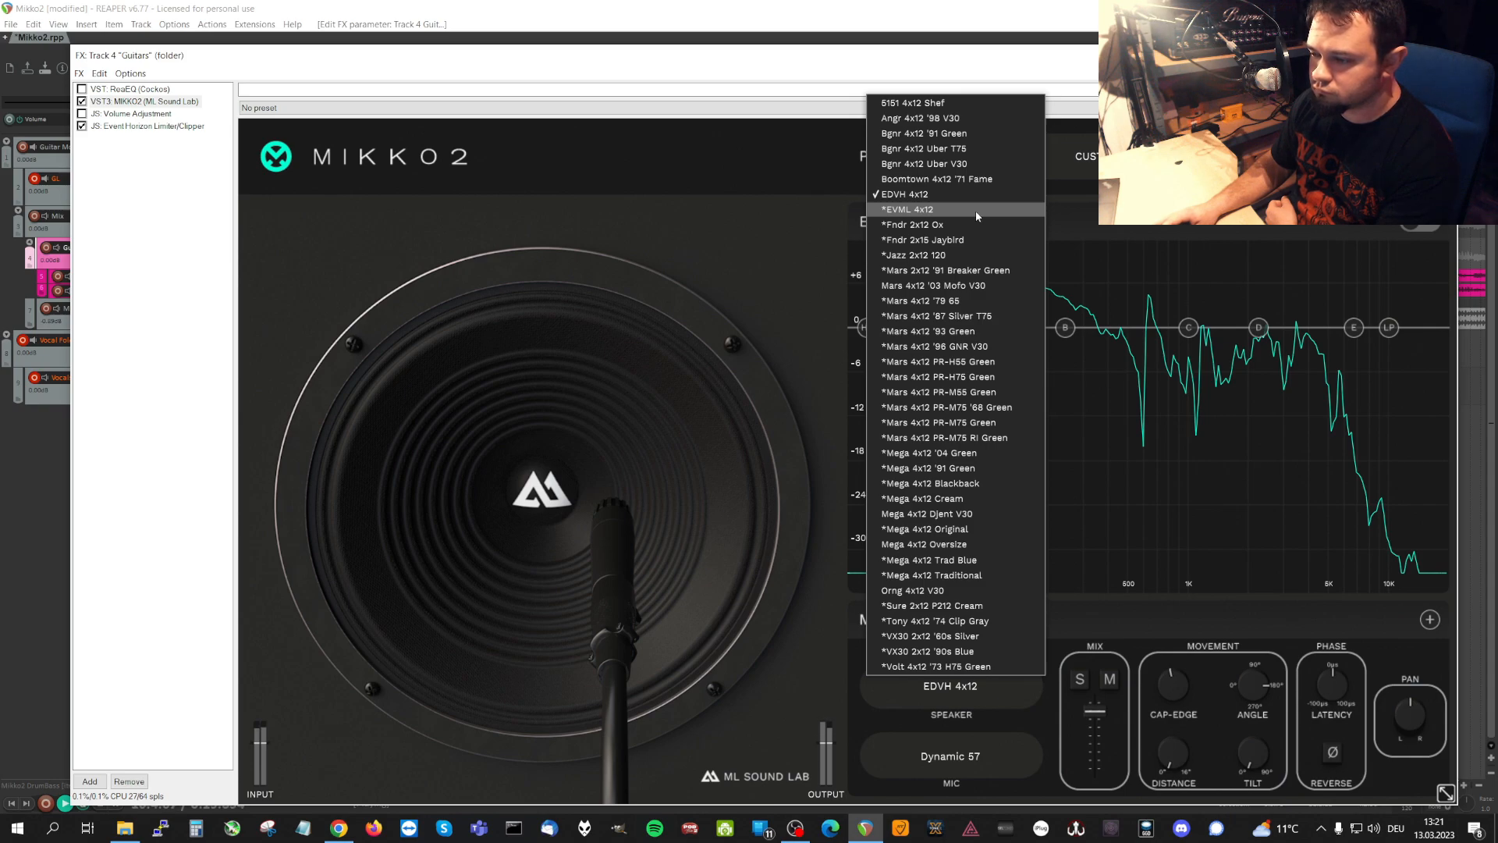
click(975, 211)
Audition the Fndr 2x12 Ox, Fndr 2x15 Jaybird and Jazz 2x12 120 speakers on microphone 1.
click(983, 690)
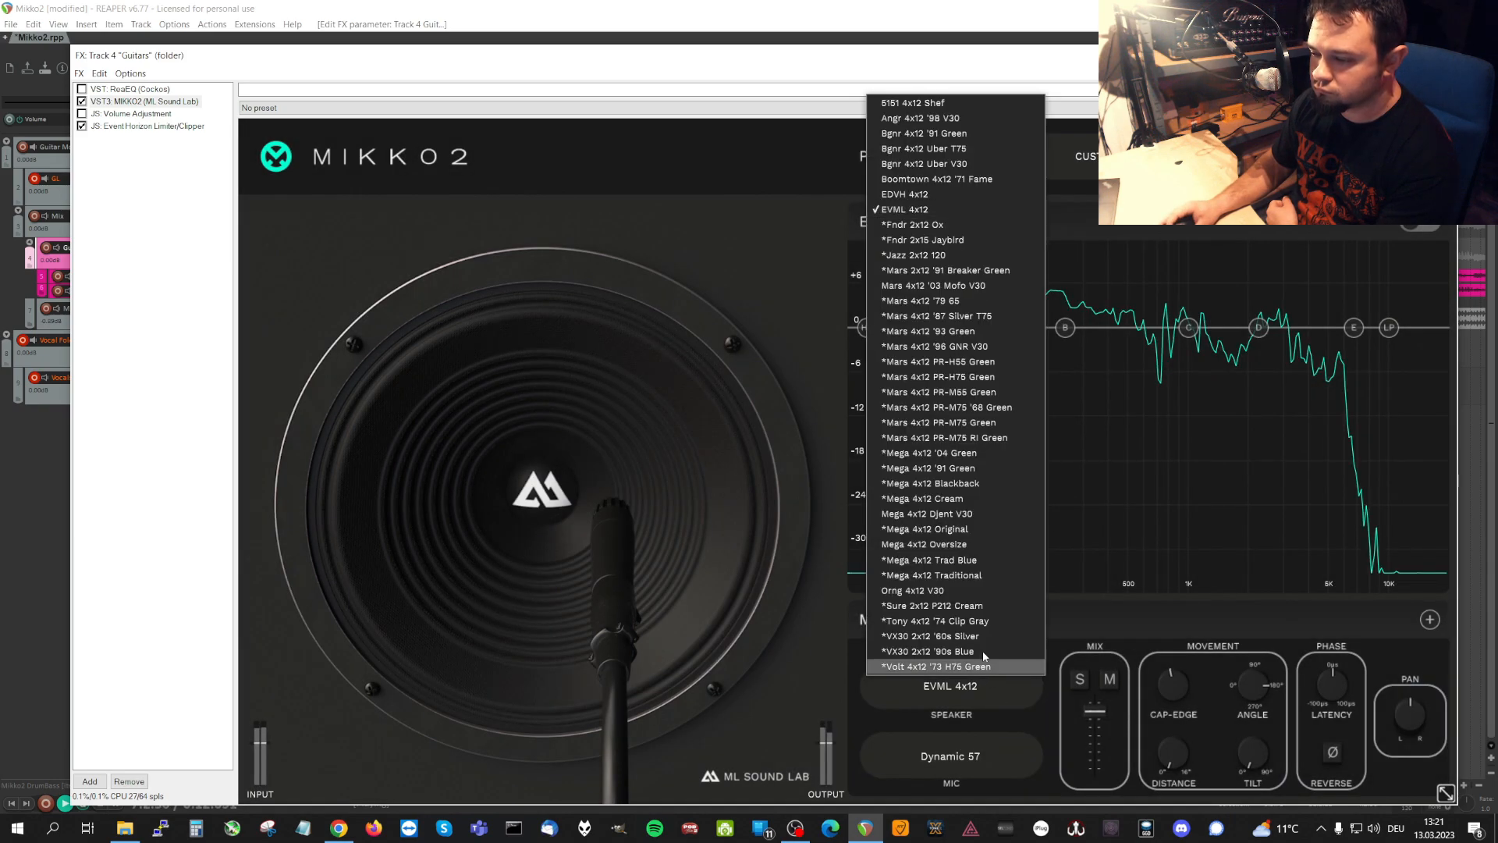
click(994, 227)
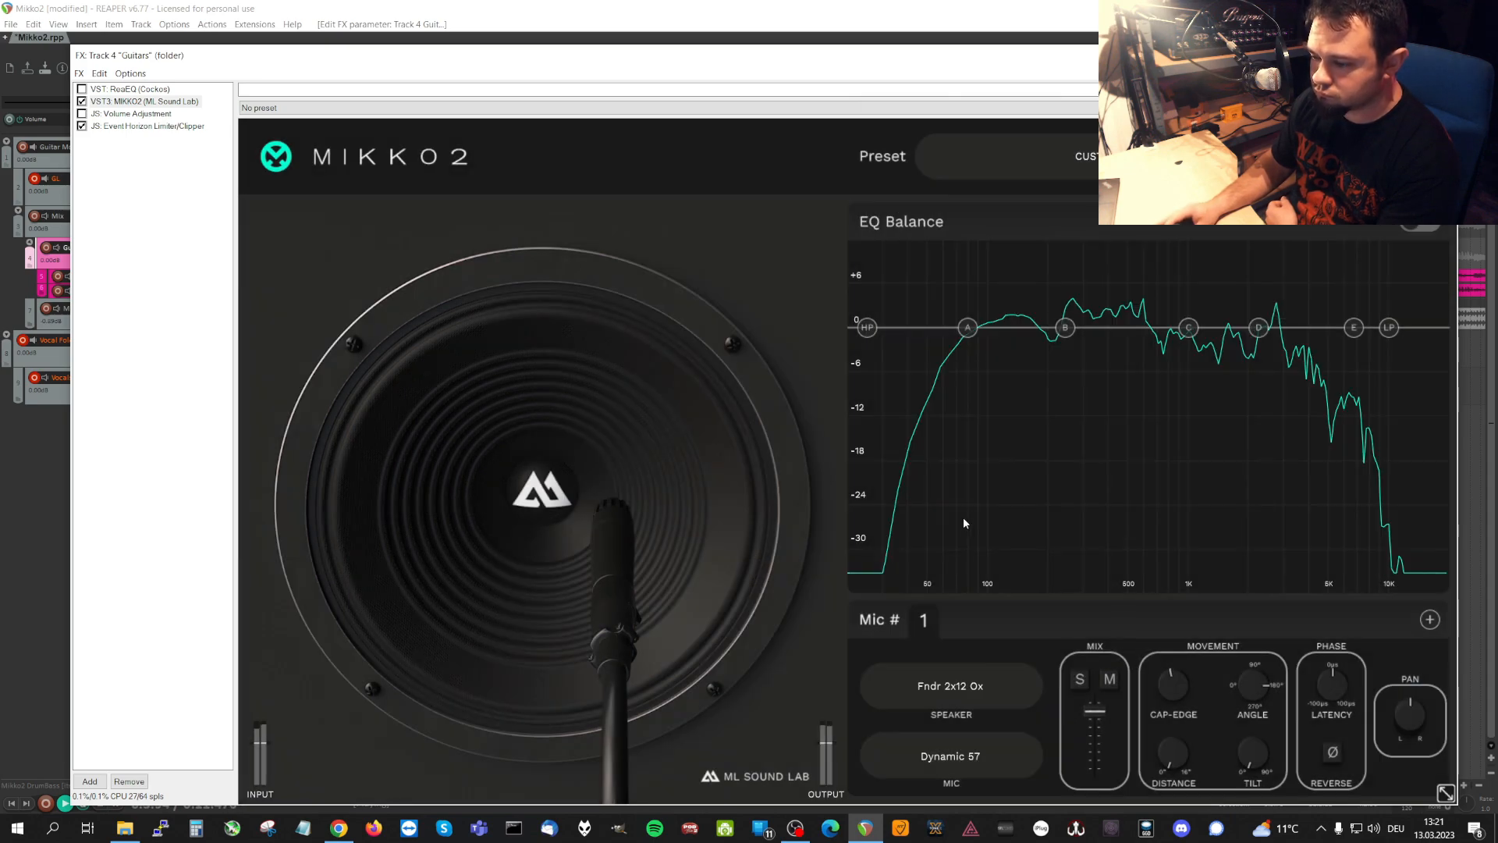
click(985, 695)
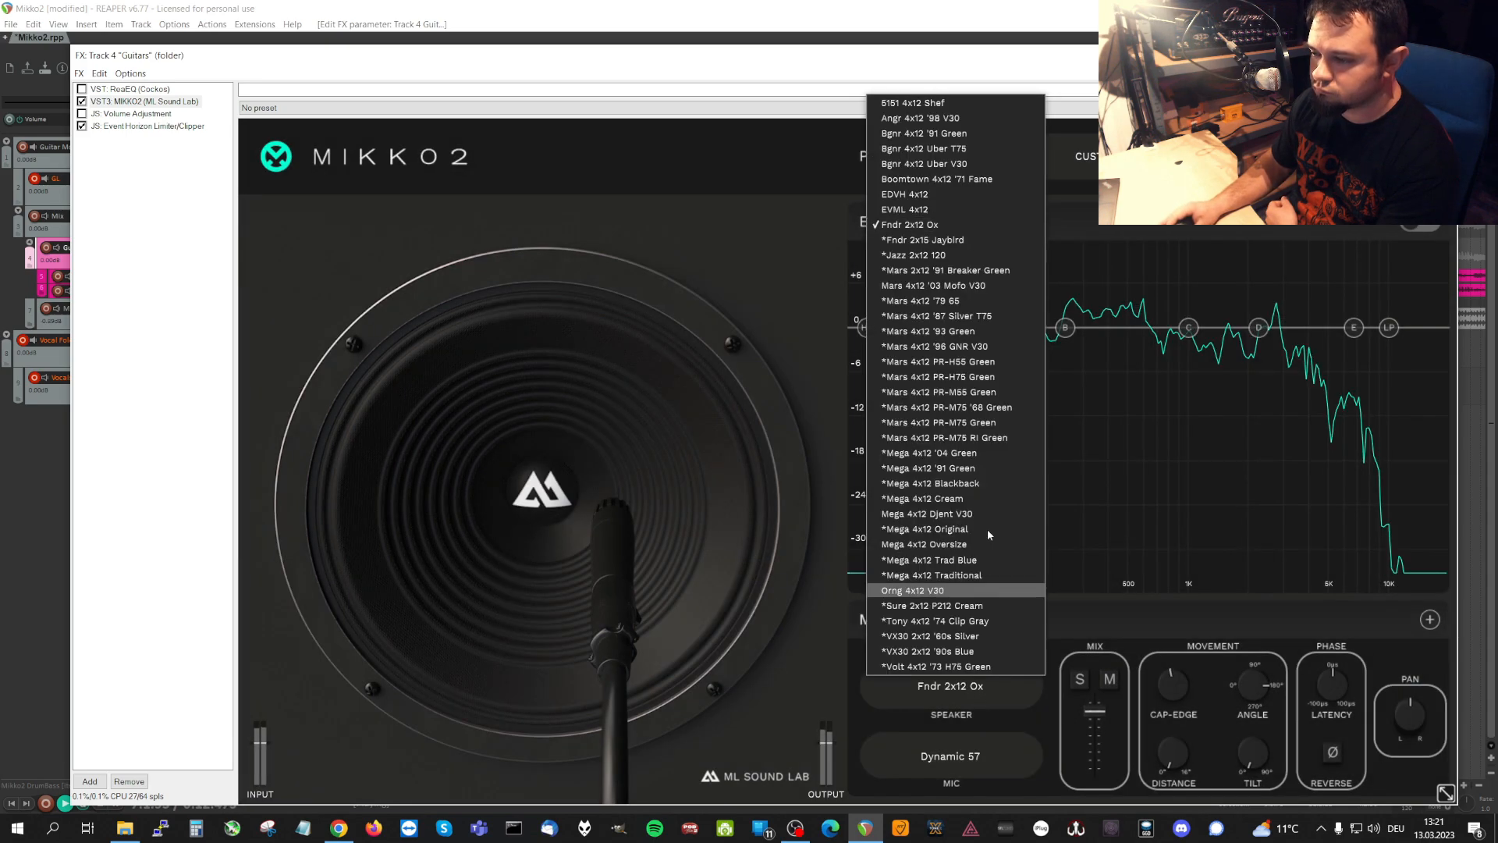
click(985, 239)
click(981, 687)
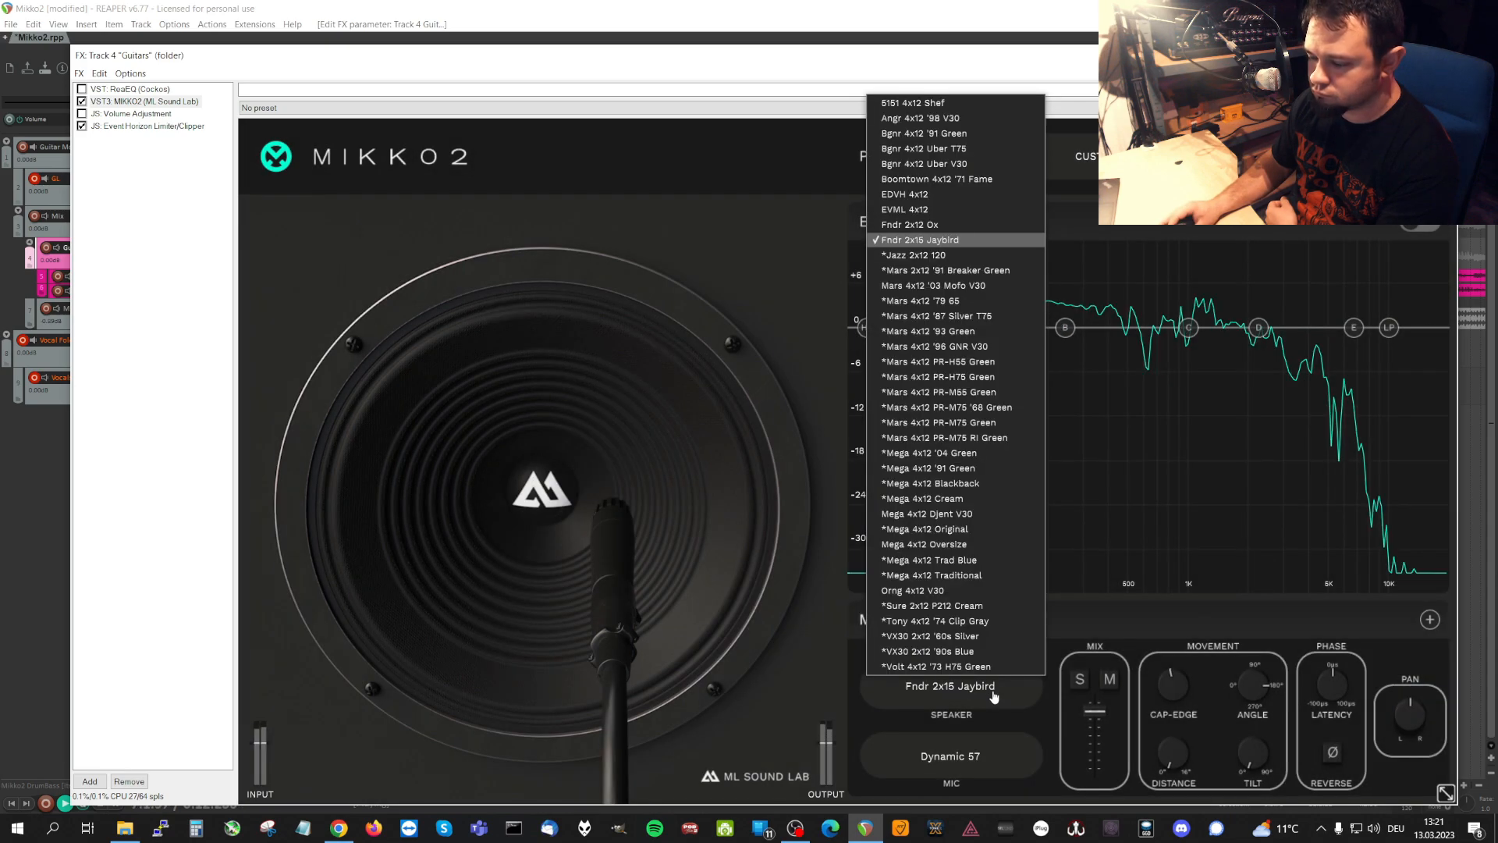
click(986, 255)
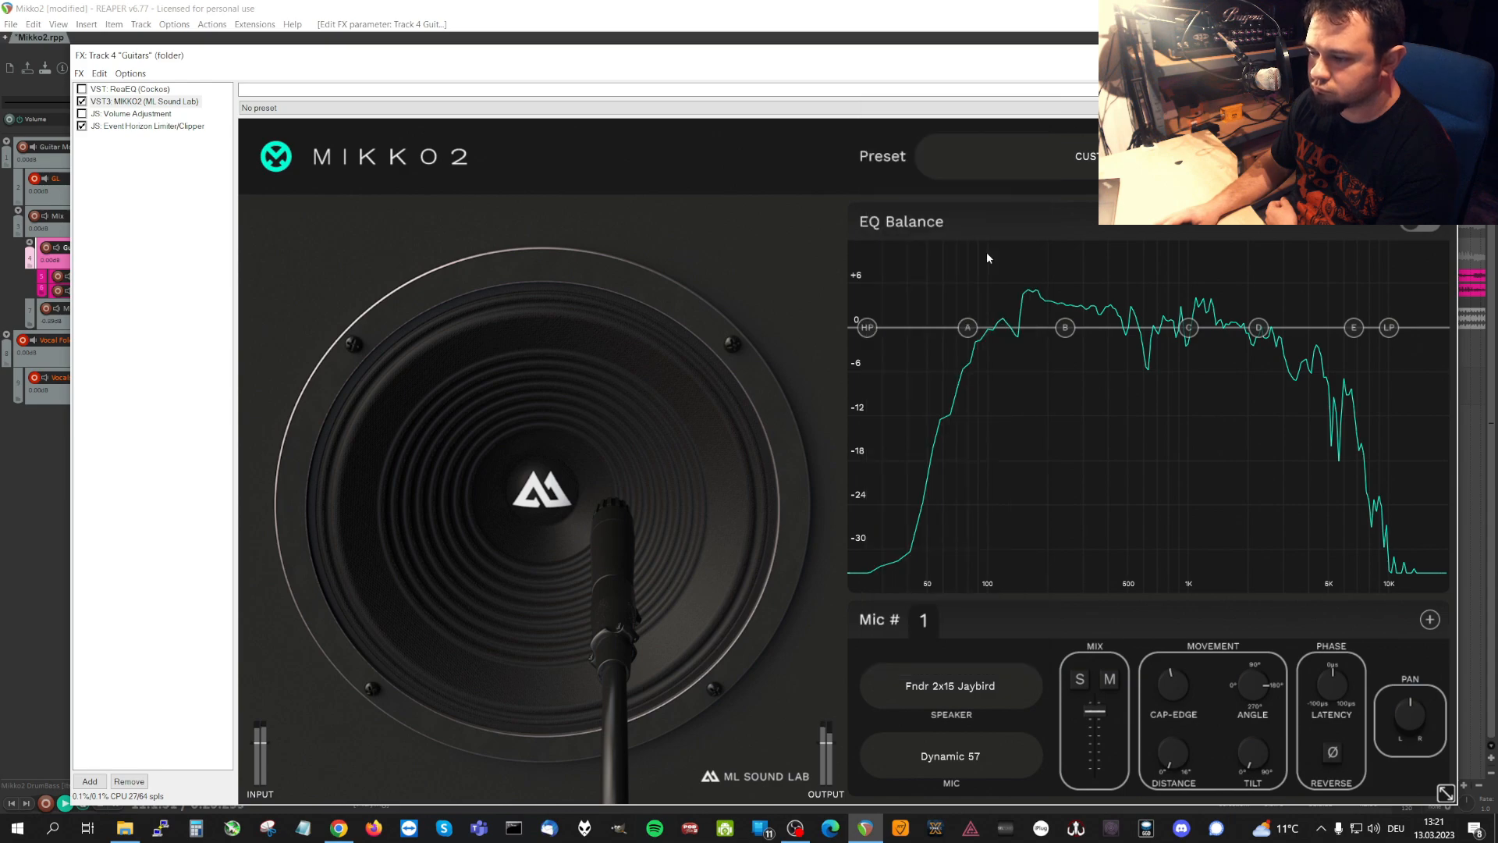
Audition the Mars 2x12 '91 Breaker Green, Mars 4x12 '03 Mofo V30 and Mars 4x12 '79 65 speakers on microphone 1.
click(995, 686)
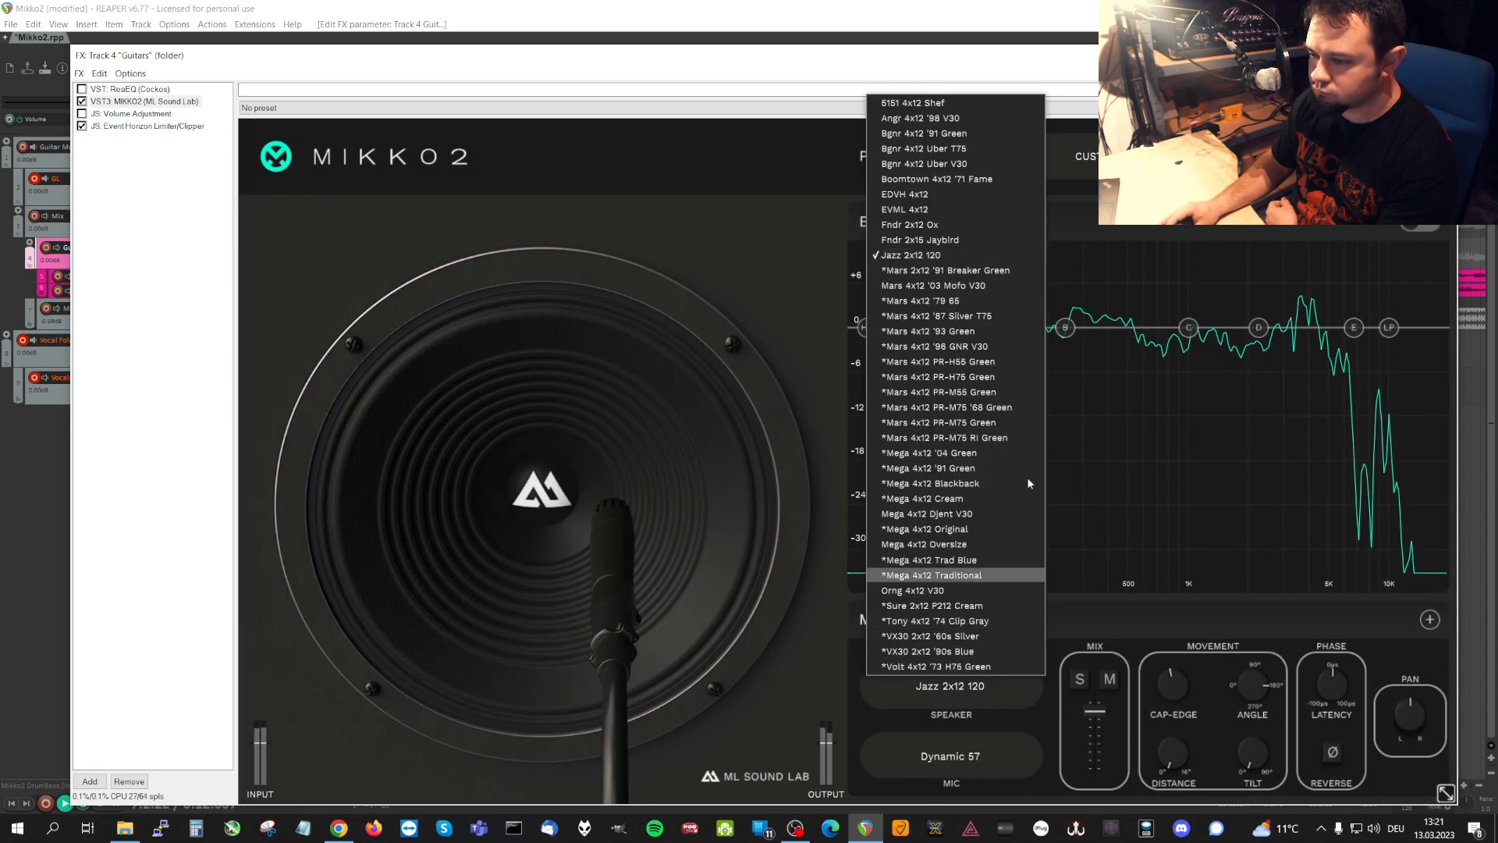
click(1013, 268)
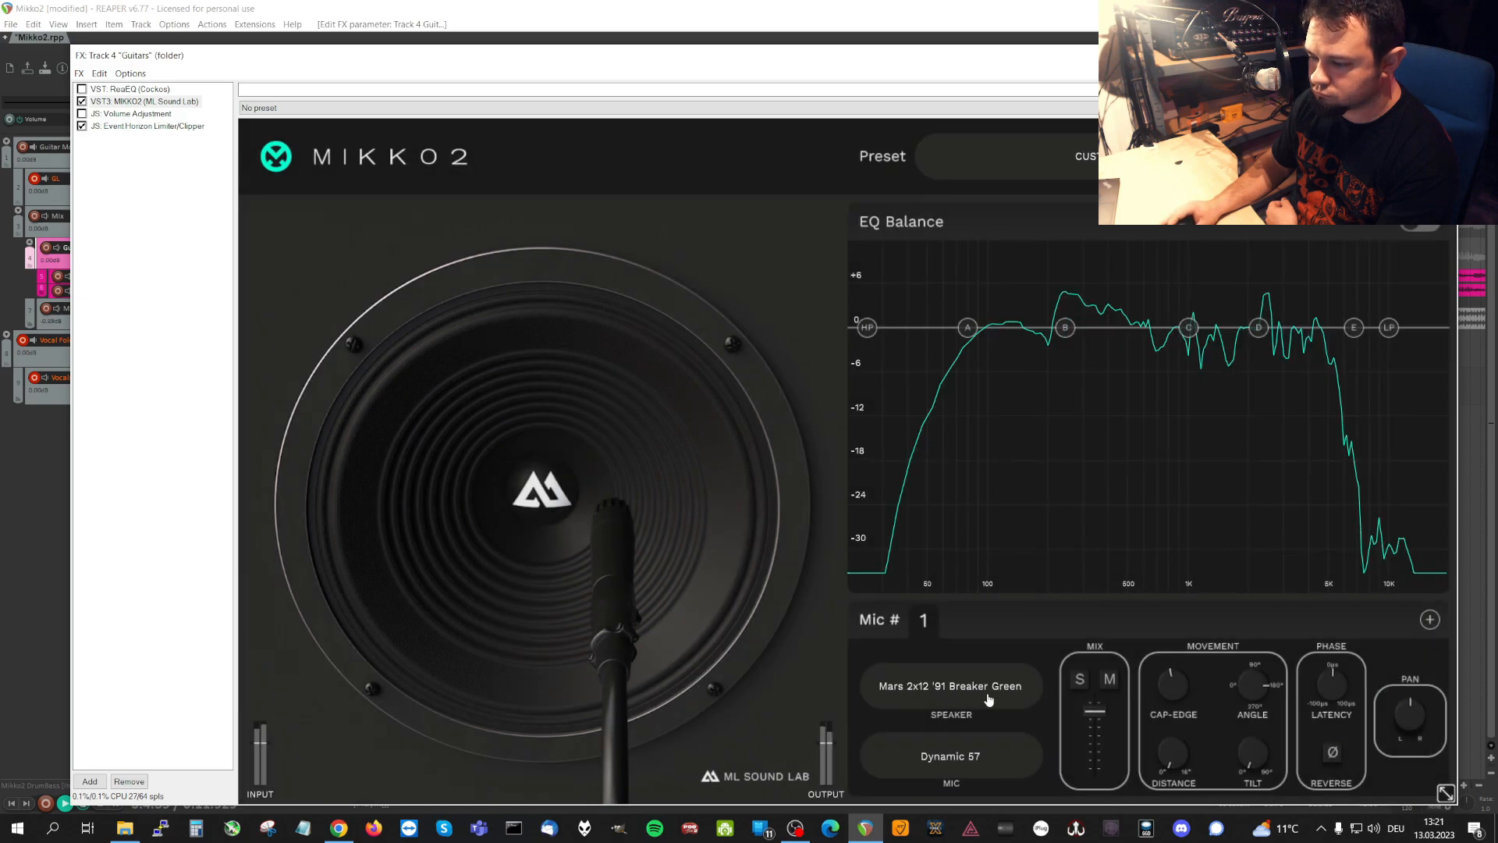
click(1001, 690)
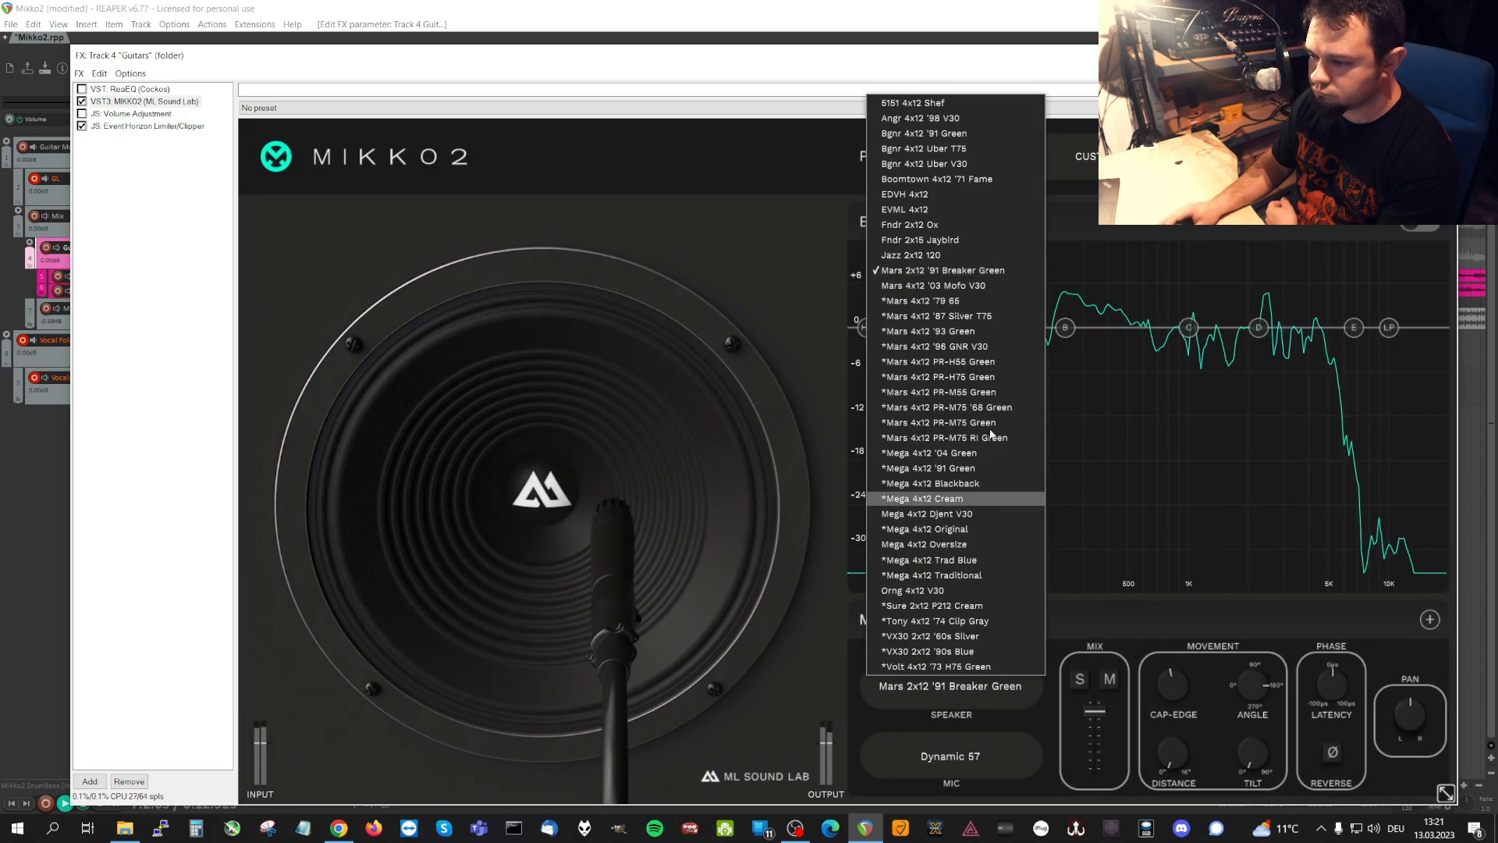
click(973, 287)
click(992, 687)
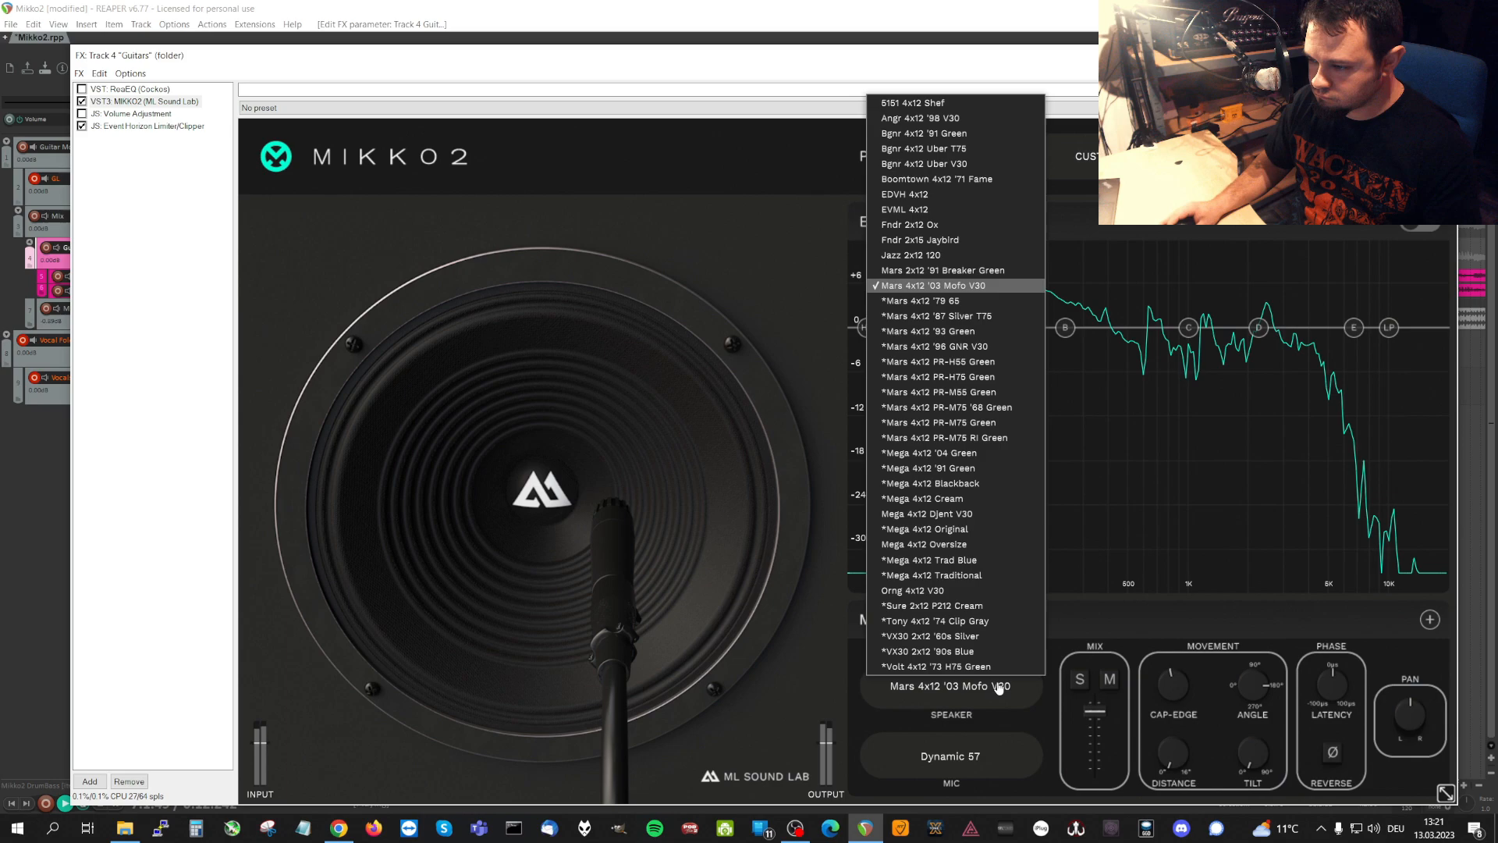
click(995, 308)
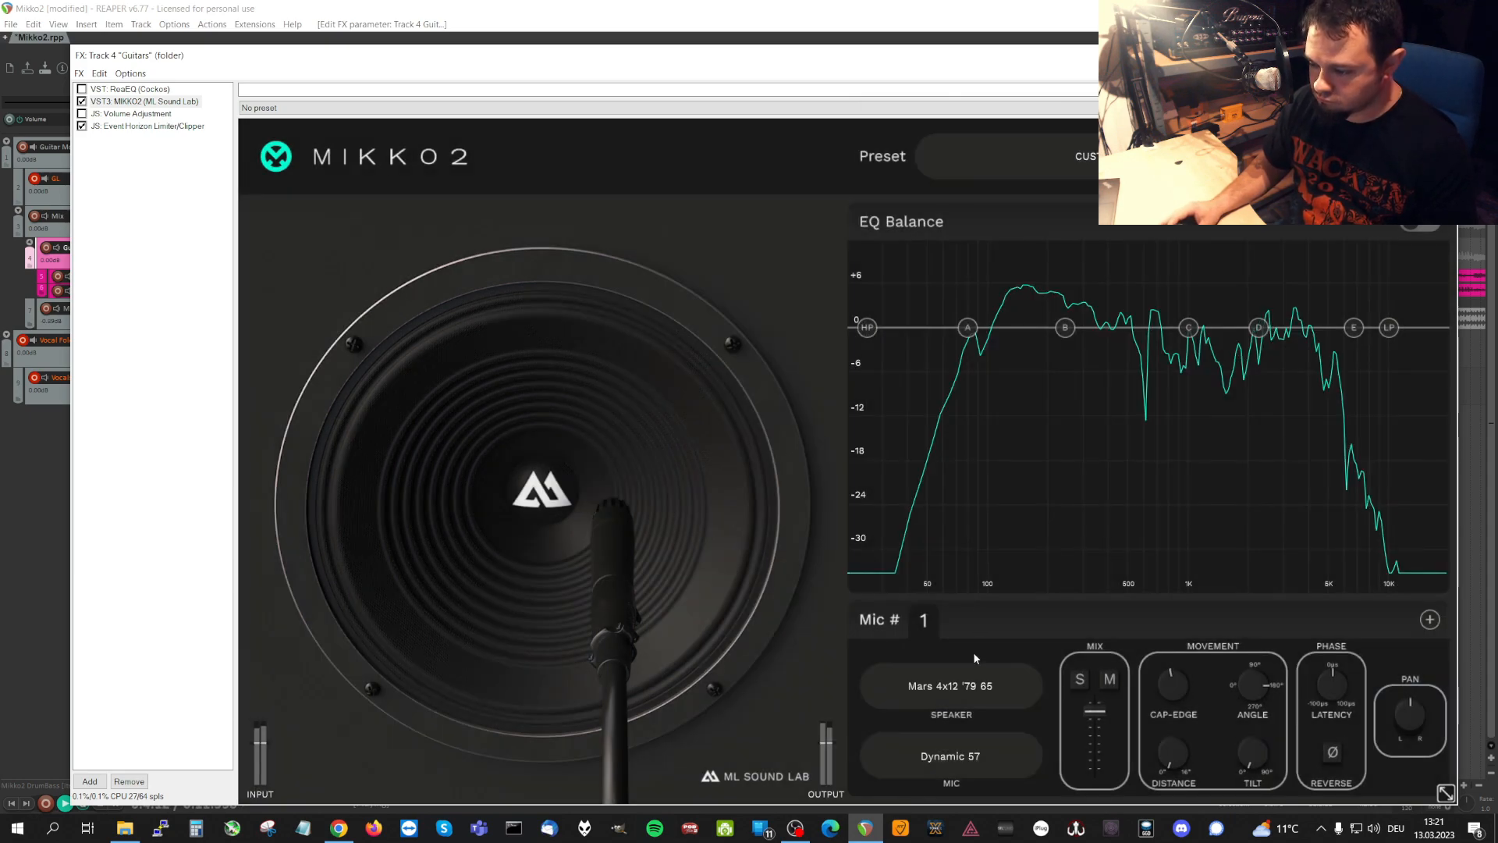
Audition the Mars 4x12 speakers '87 Silver T75, '93 Green and '96 GNR V30 on microphone 1.
click(981, 688)
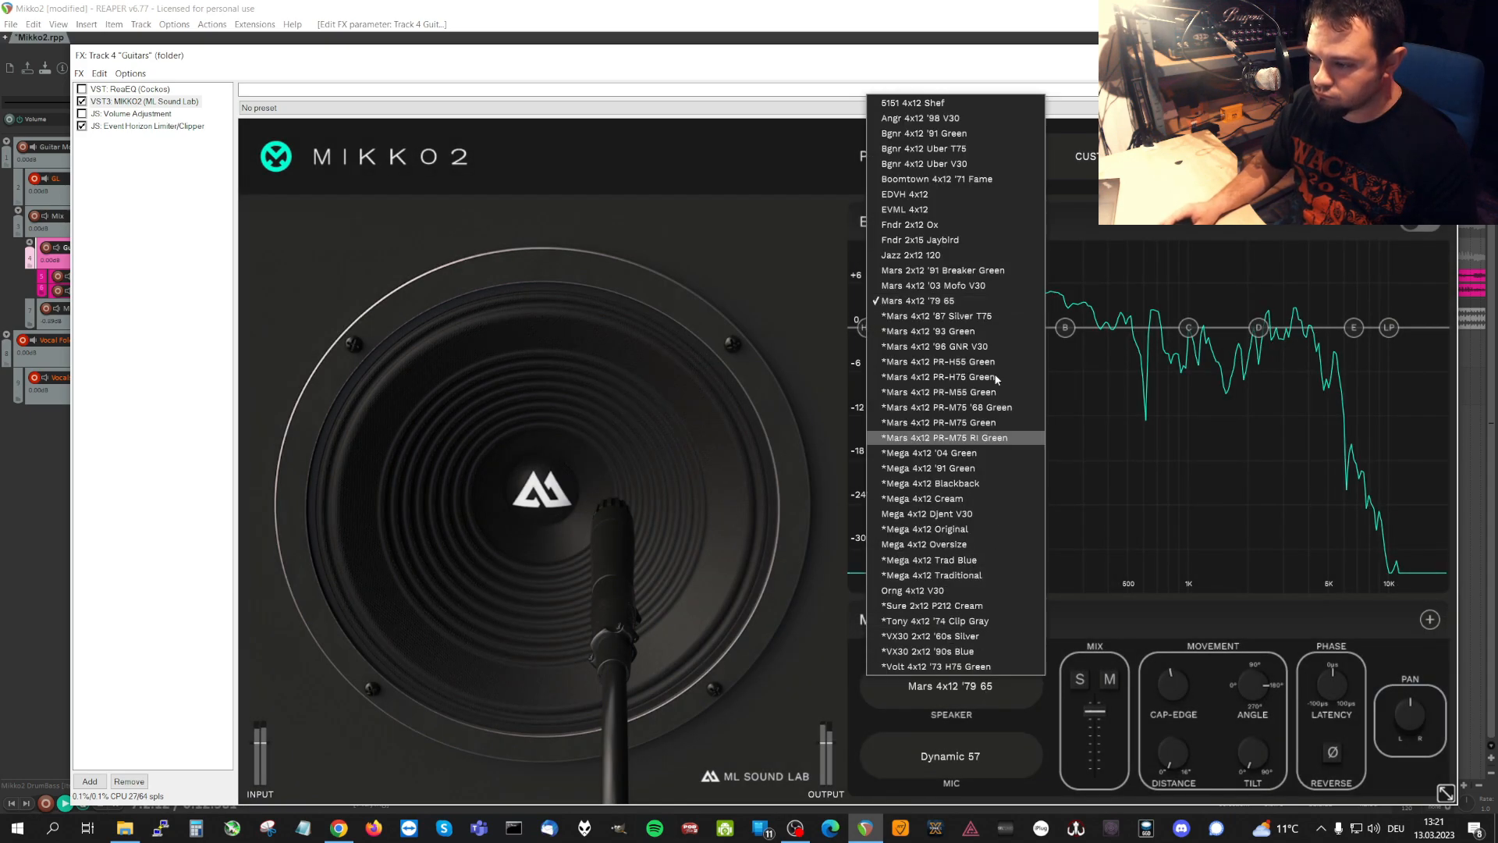
click(999, 315)
click(1000, 687)
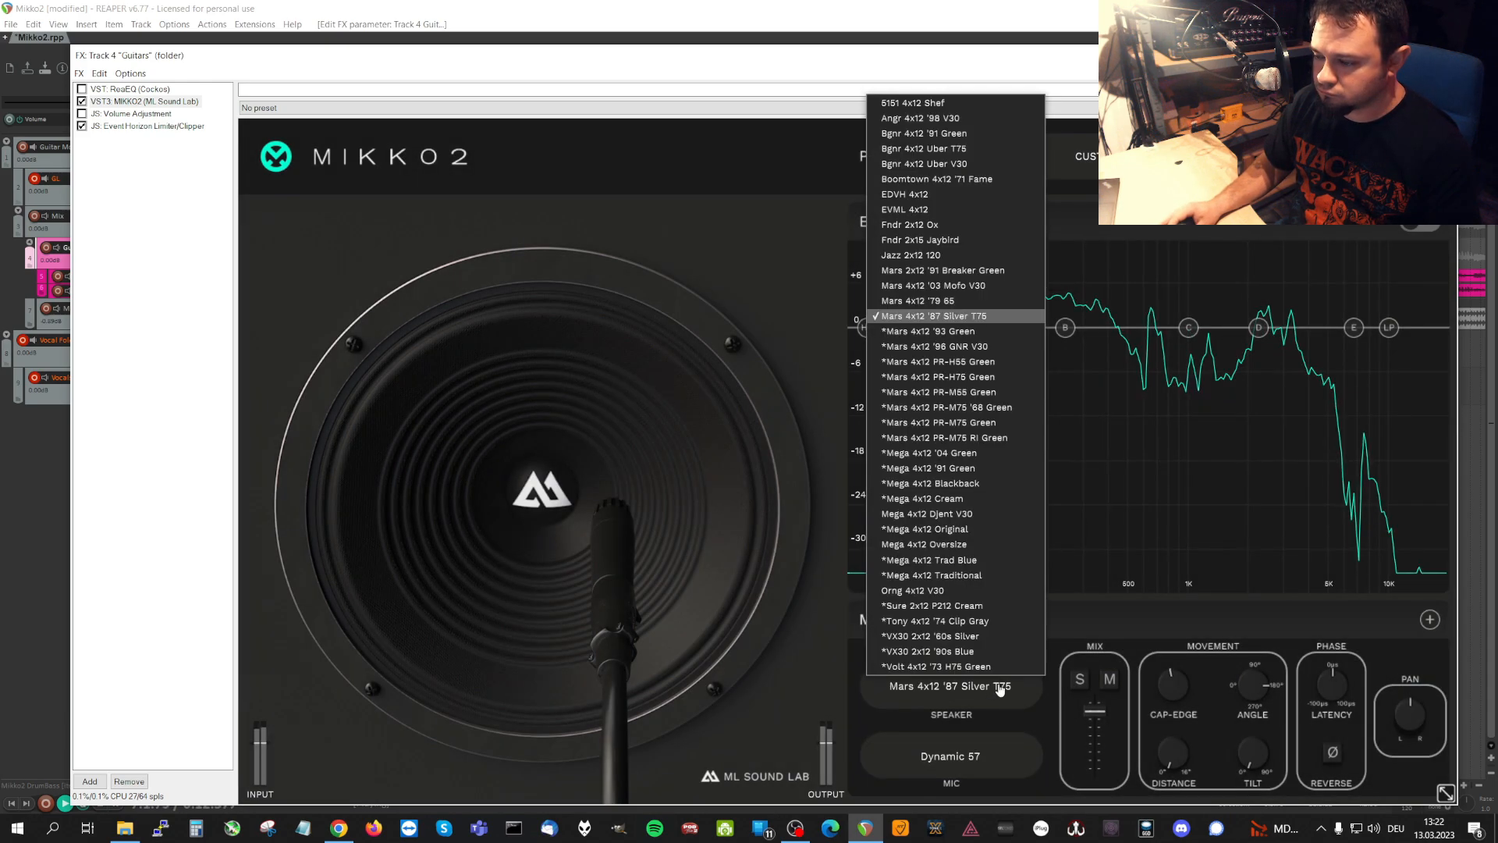
click(1002, 330)
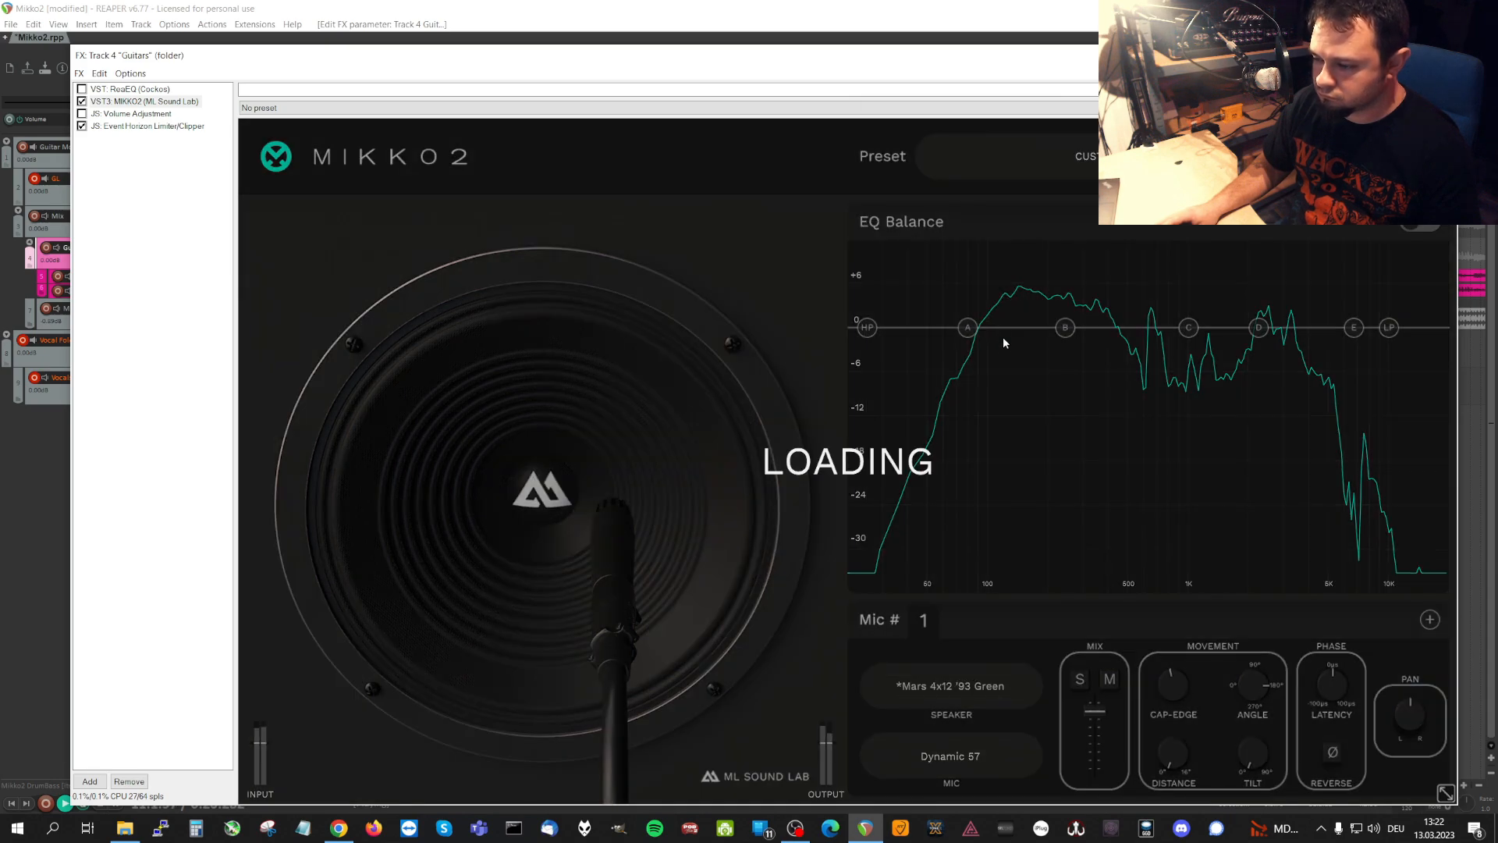
click(987, 691)
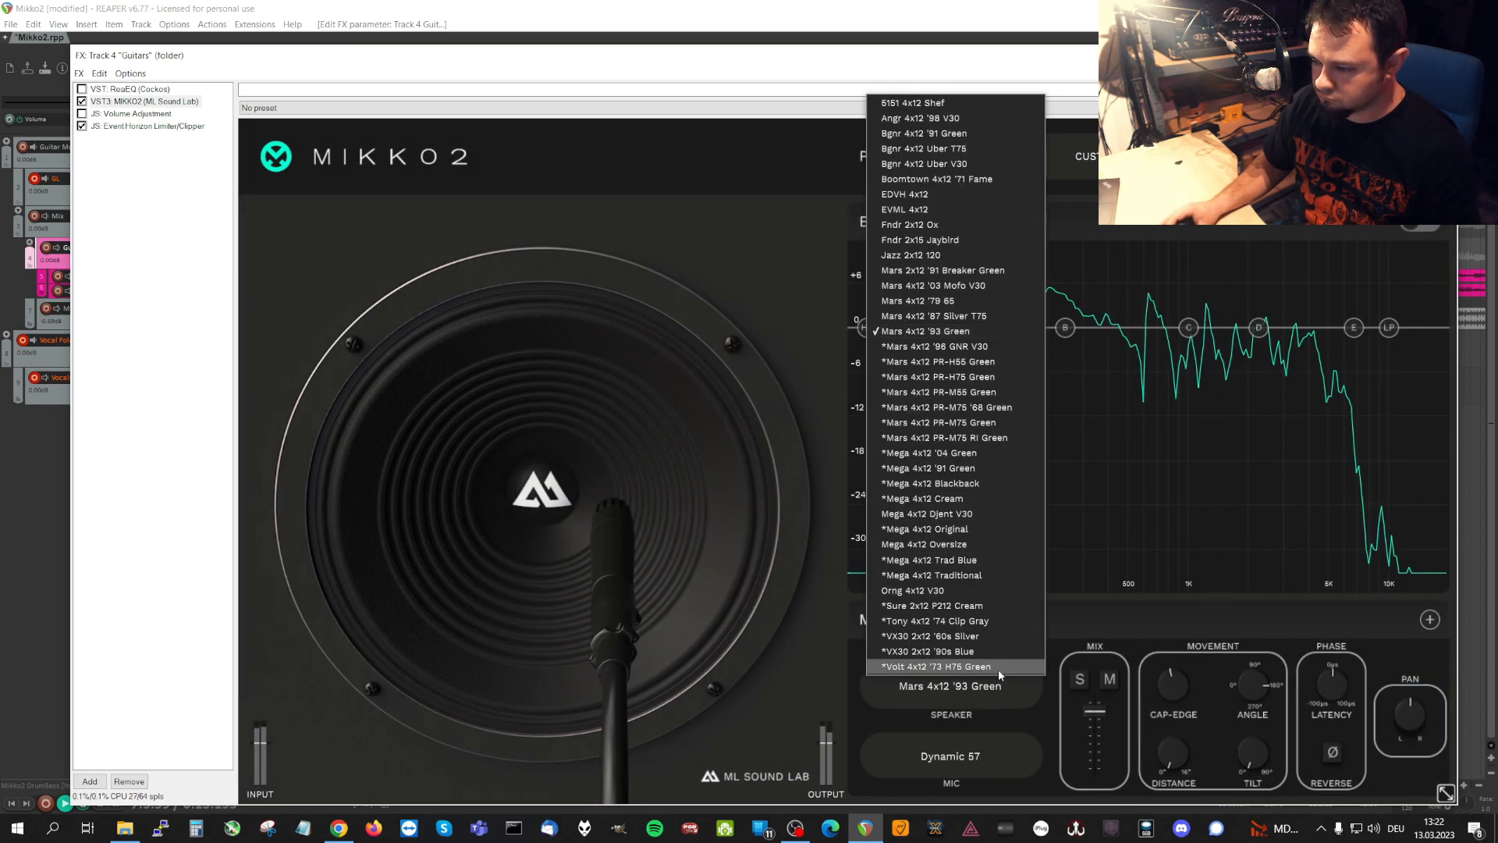
click(989, 349)
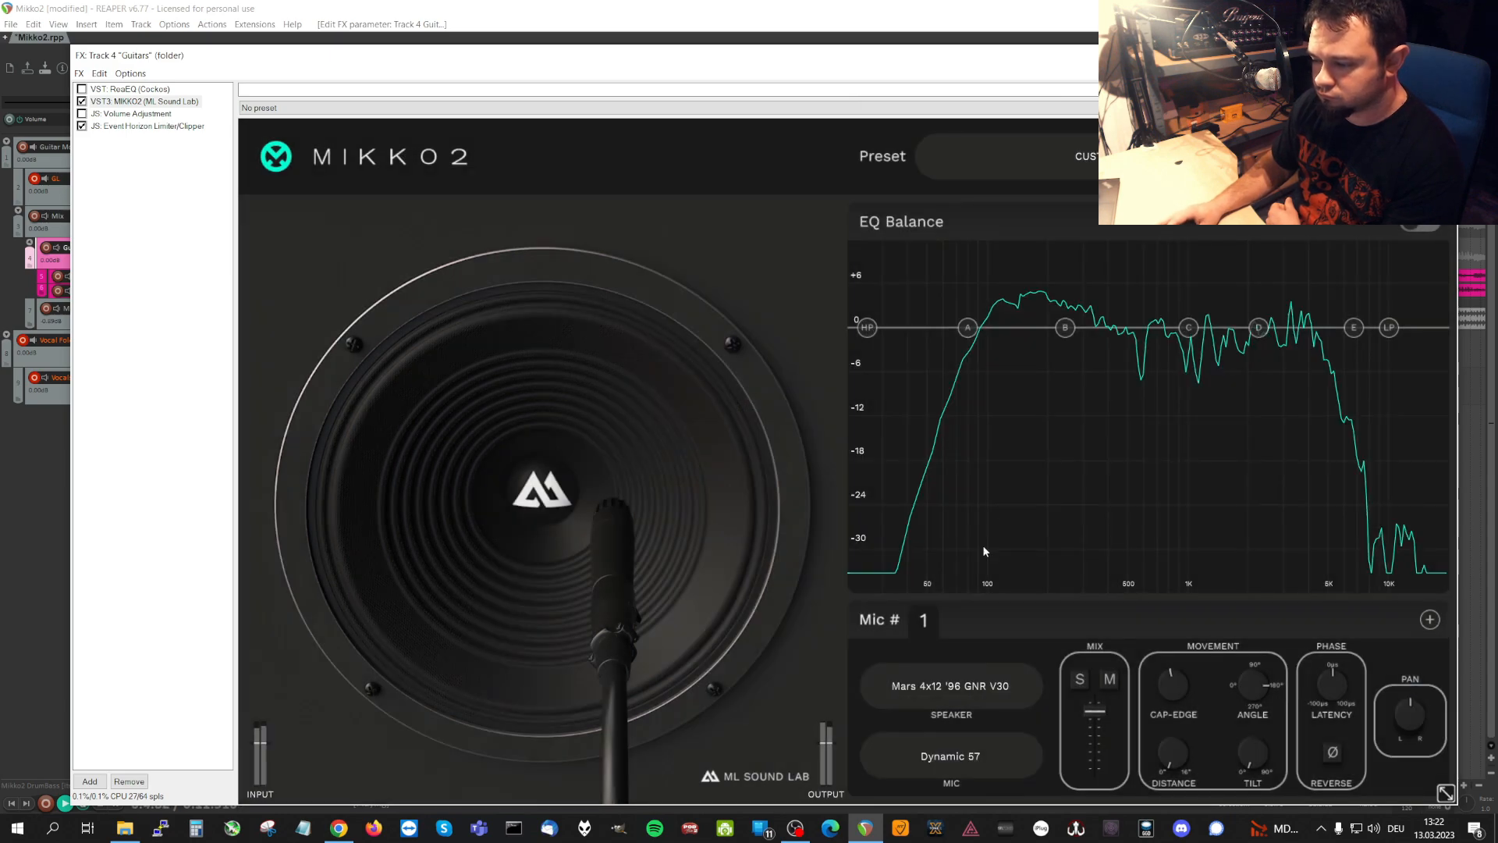
Audition the Mars 4x12 PR-H55 Green speaker on microphone 1 and switch to Mars 4x12 PR-H75 Green.
click(985, 694)
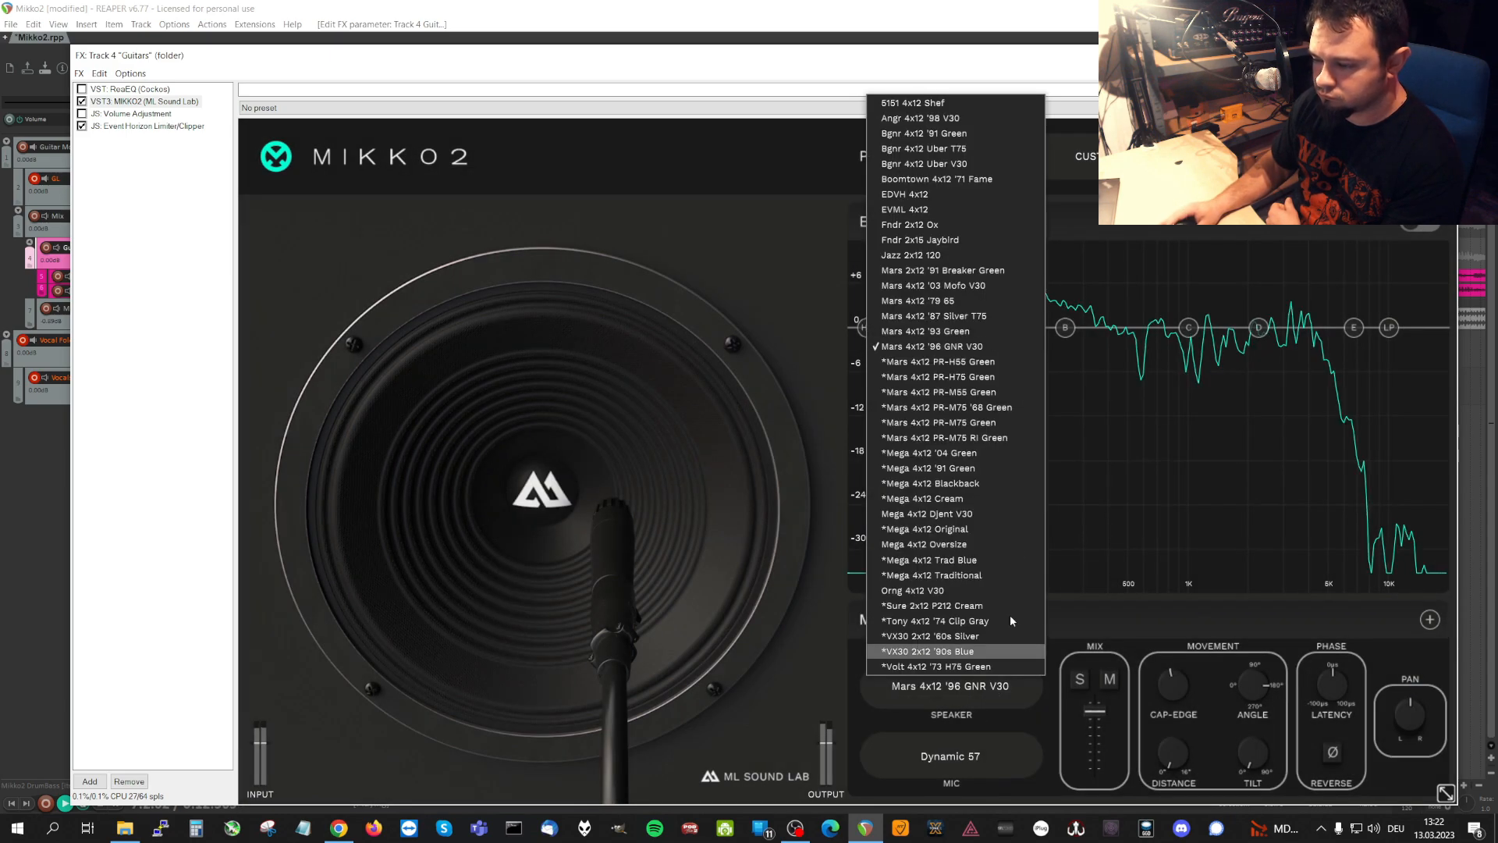
click(1014, 359)
click(985, 687)
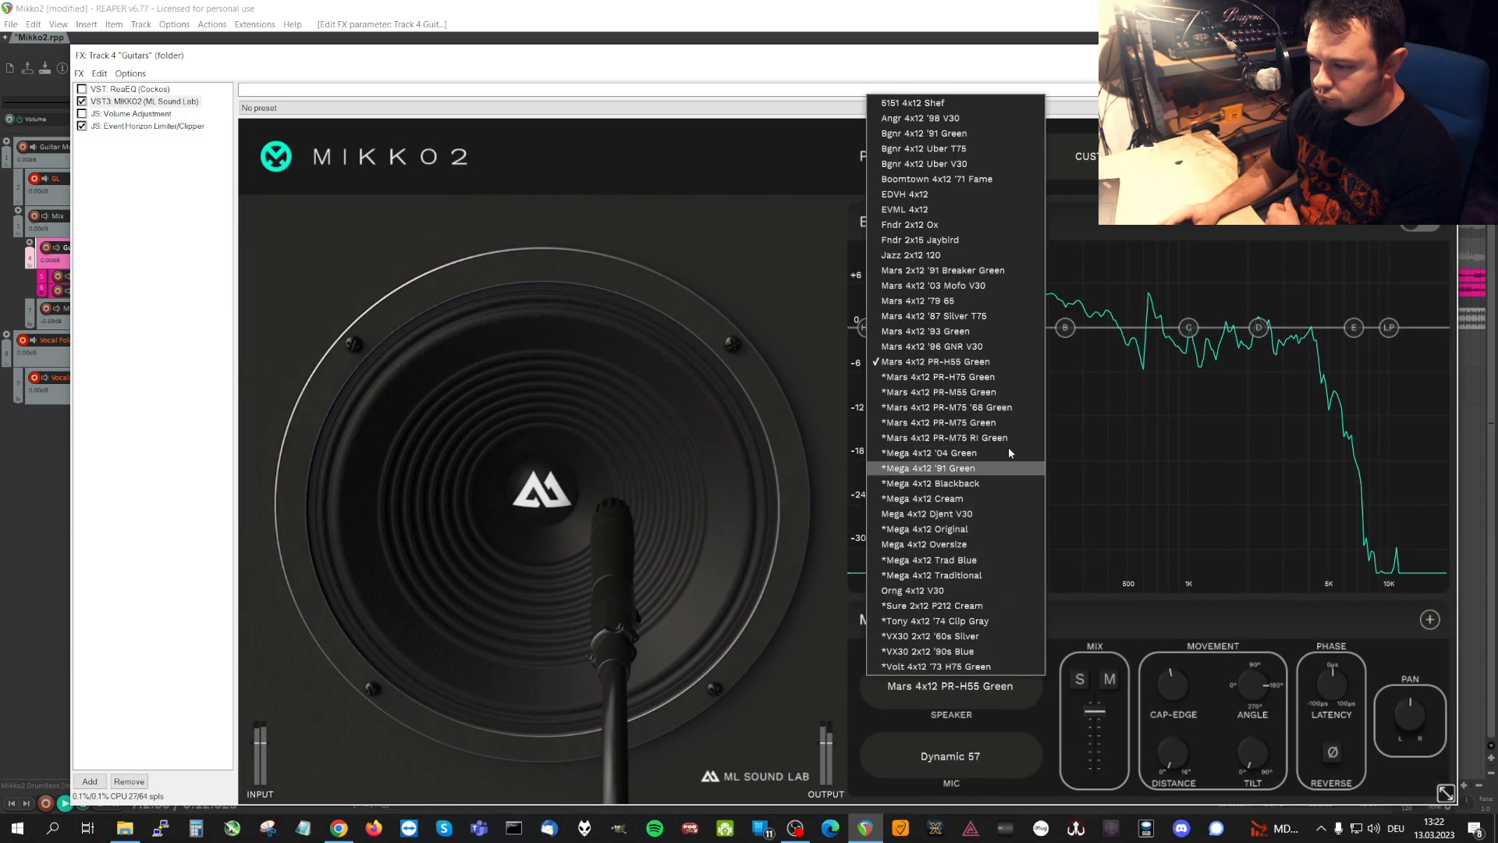
click(1005, 377)
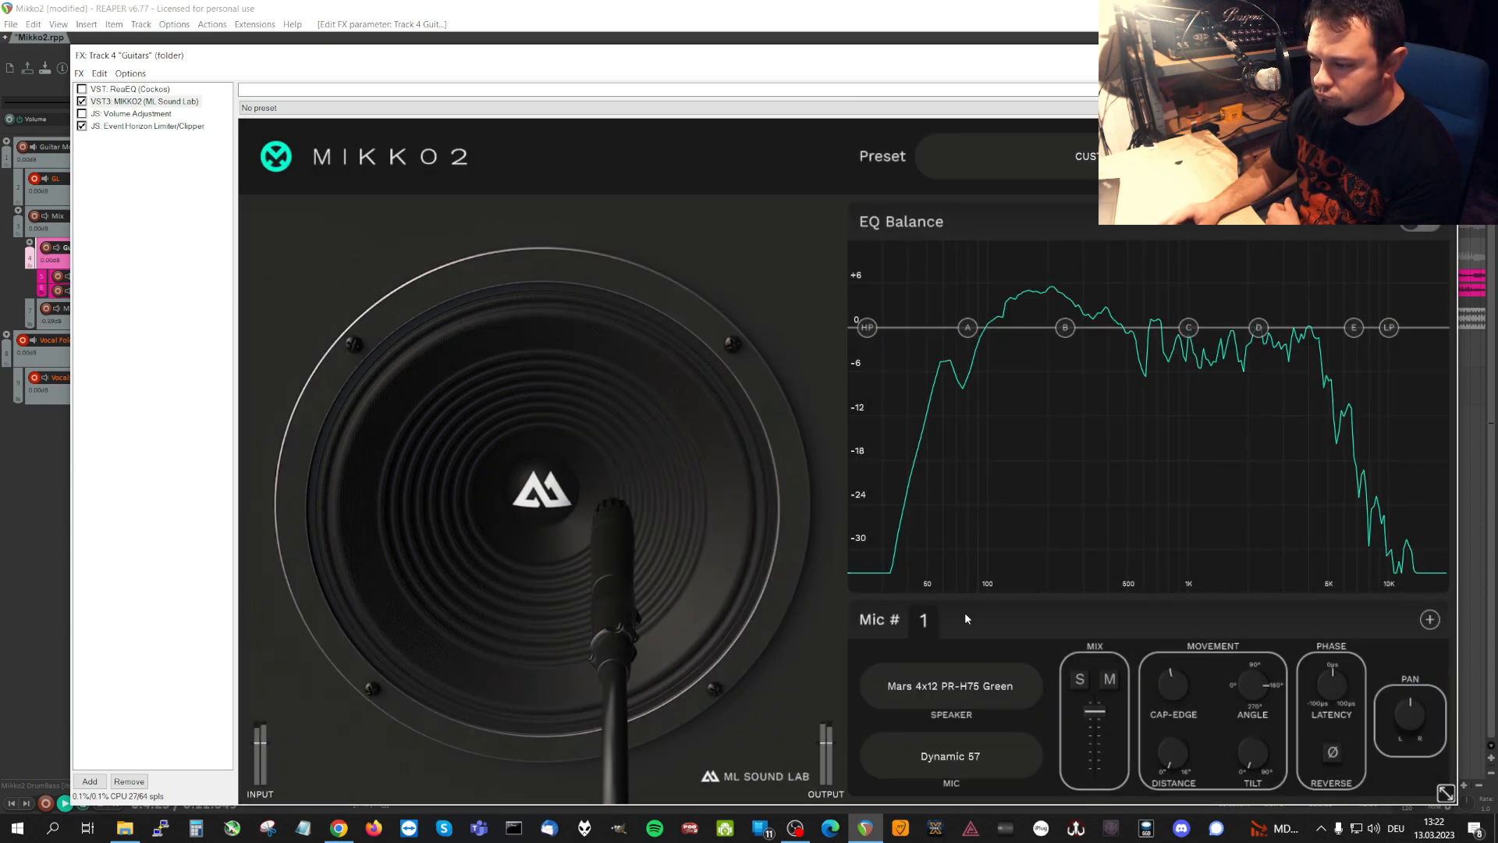
Audition the Mars 4x12 speakers PR-M55 Green, PR-M75 '68 Green, PR-M75 Green and PR-M75 RI Green on microphone 1.
click(968, 686)
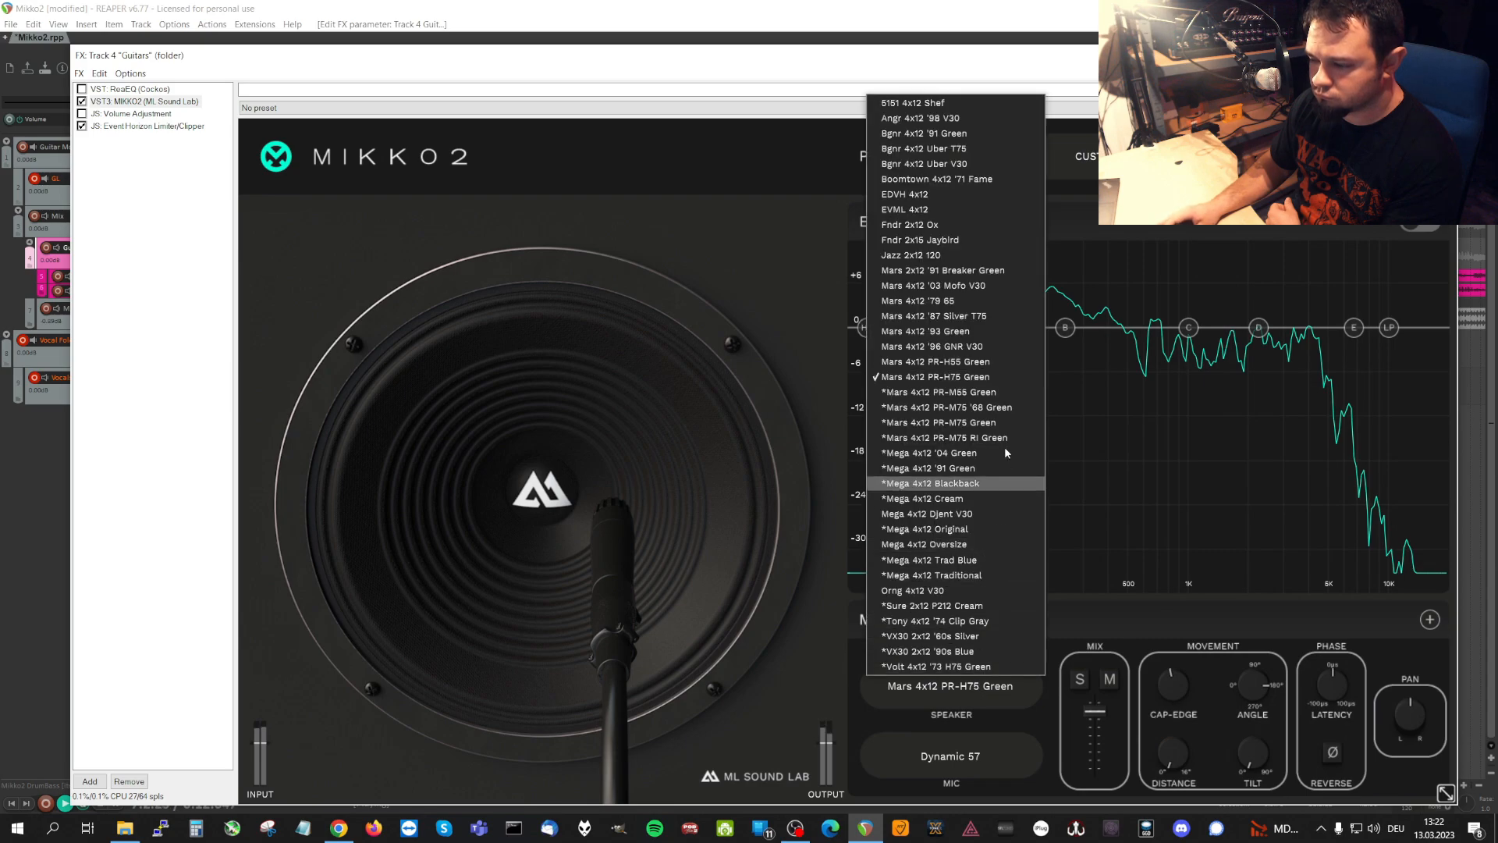
click(999, 392)
click(956, 686)
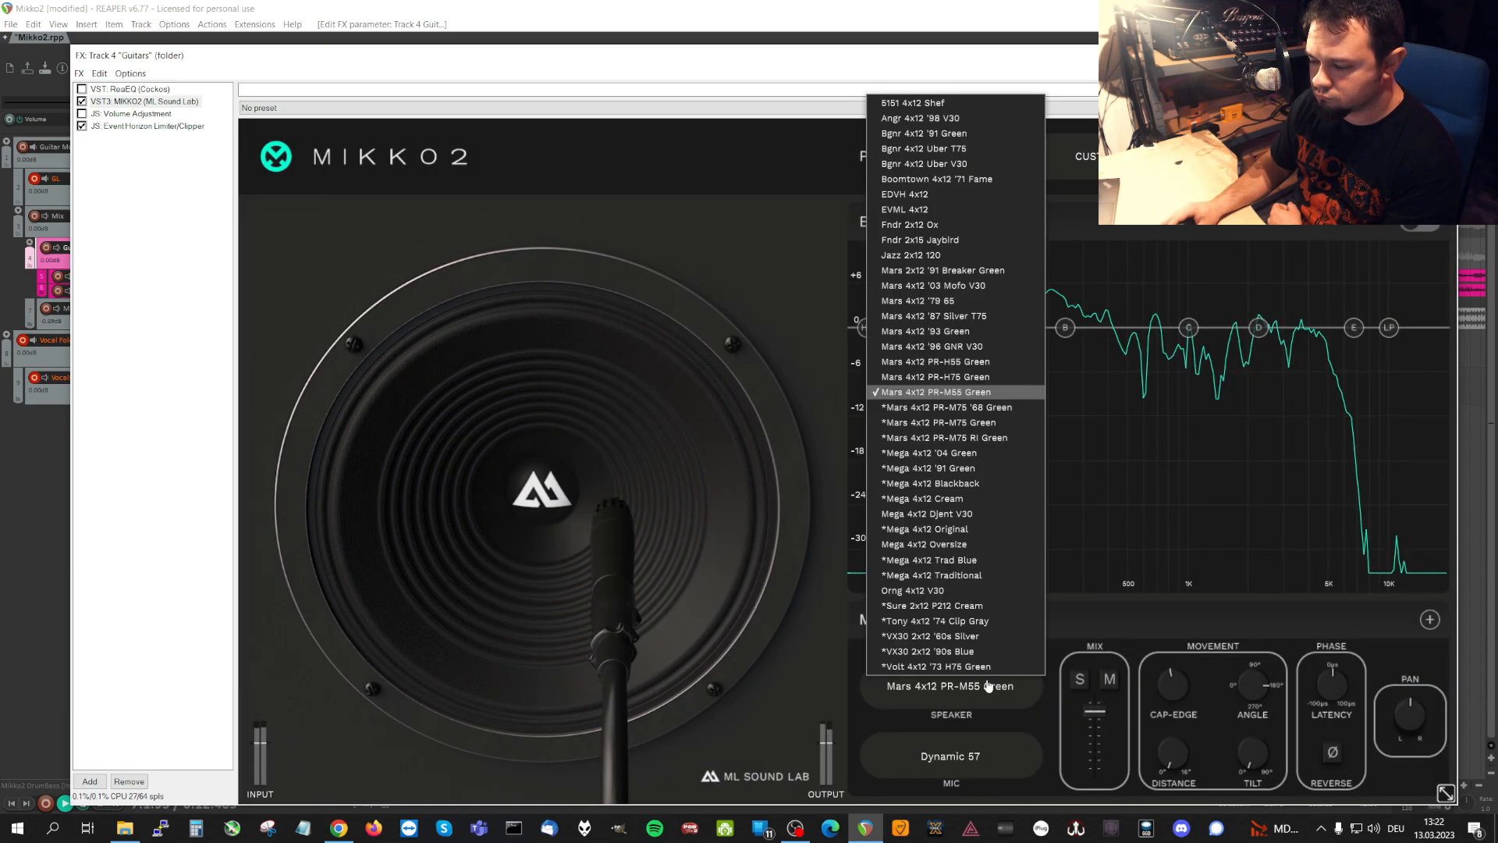
click(1000, 408)
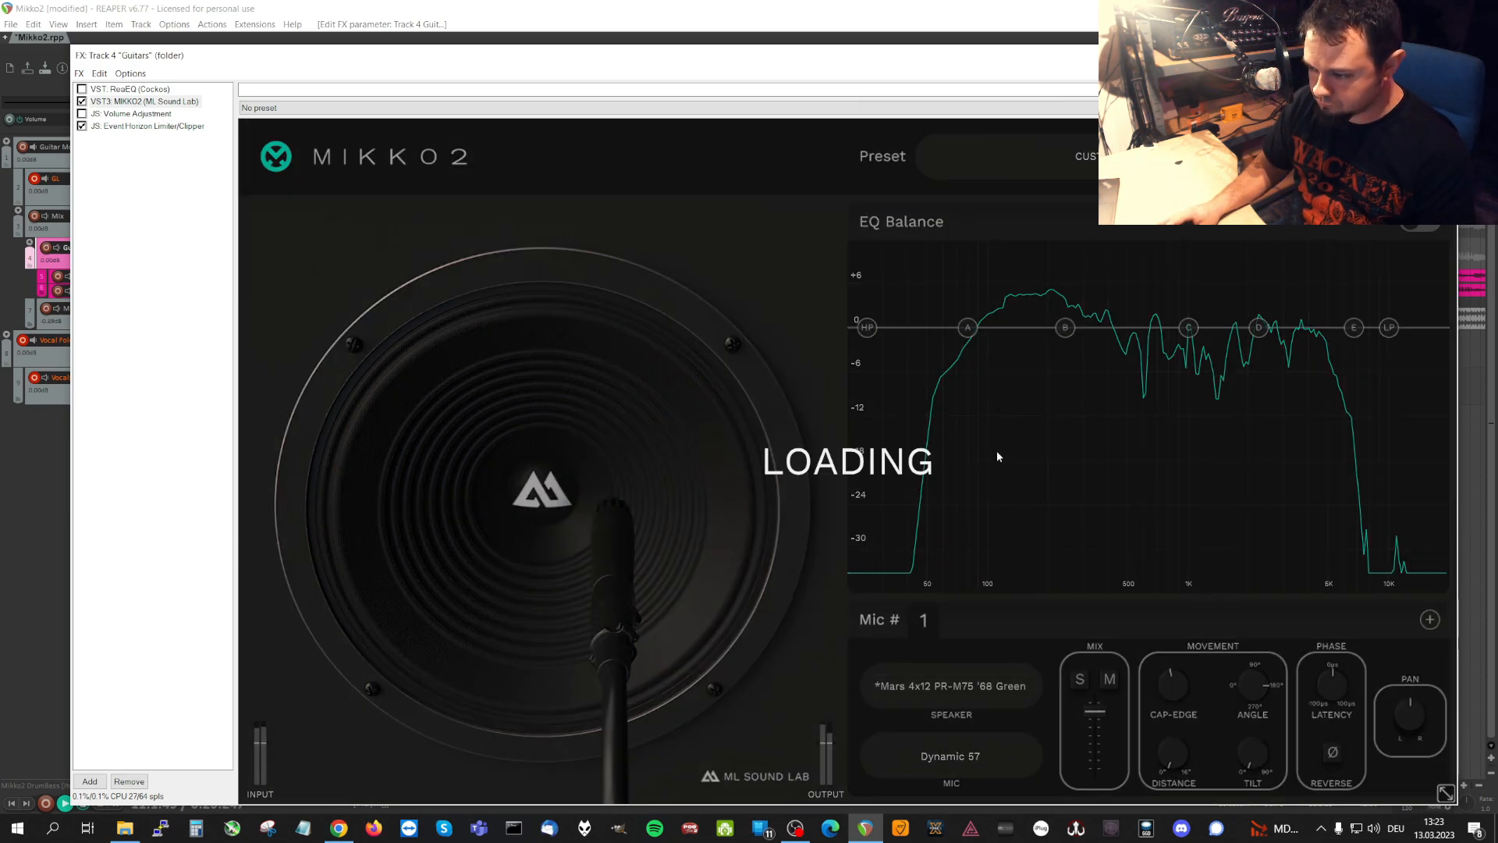
click(984, 690)
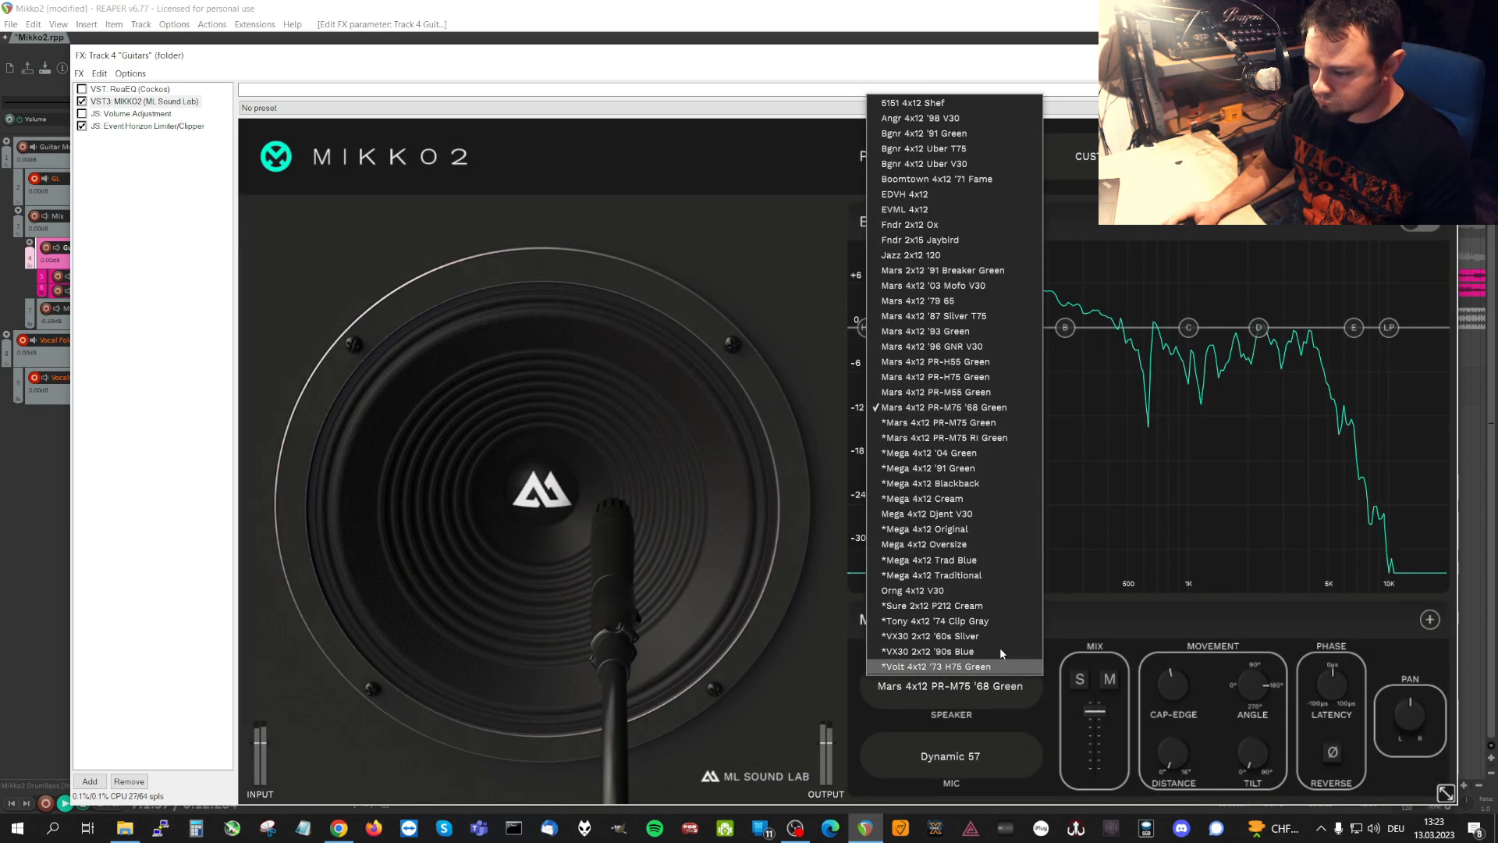
click(993, 423)
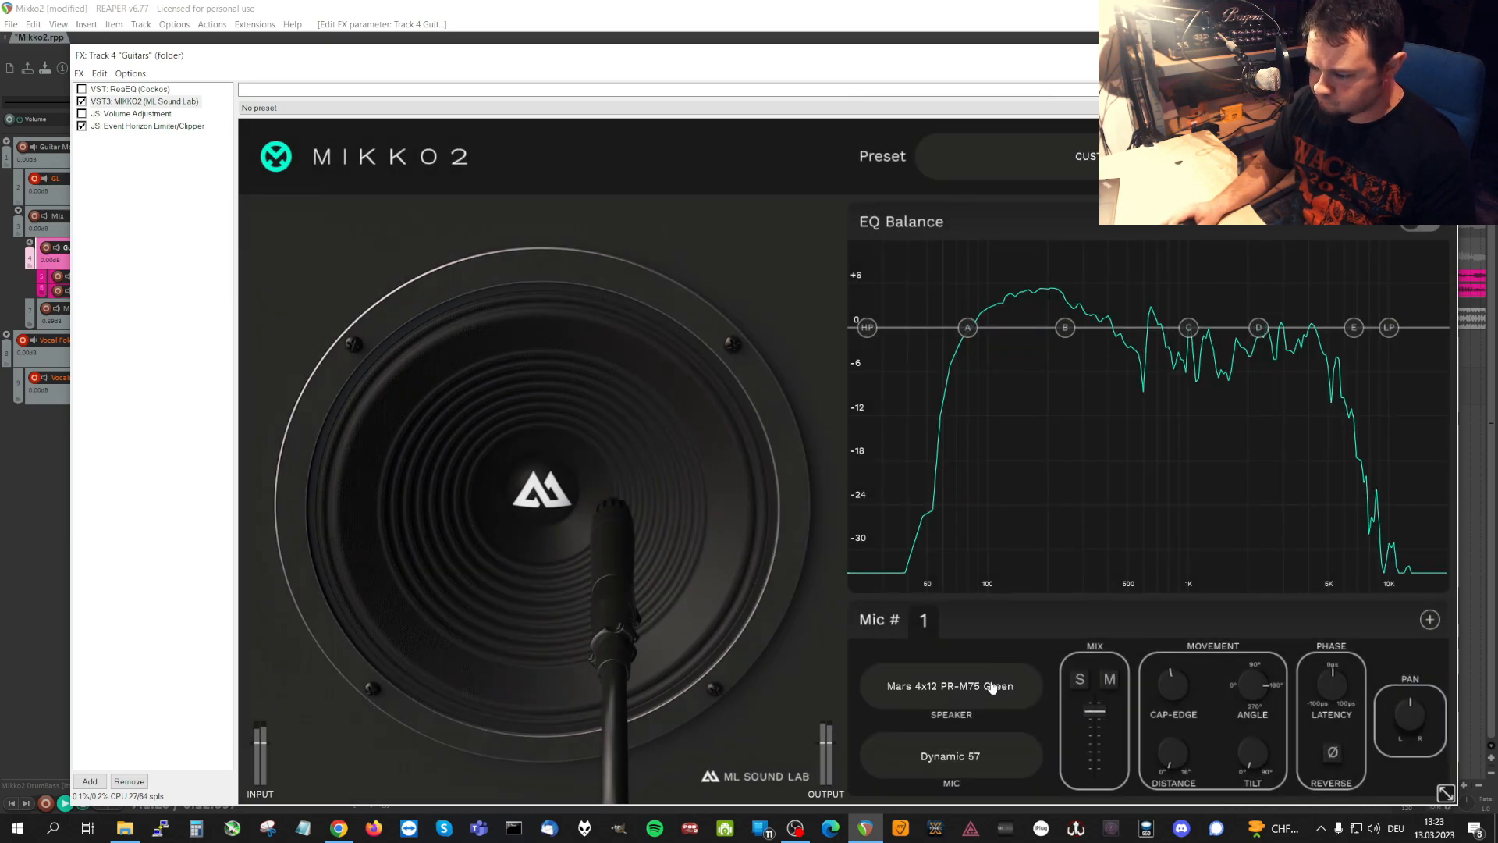
click(994, 687)
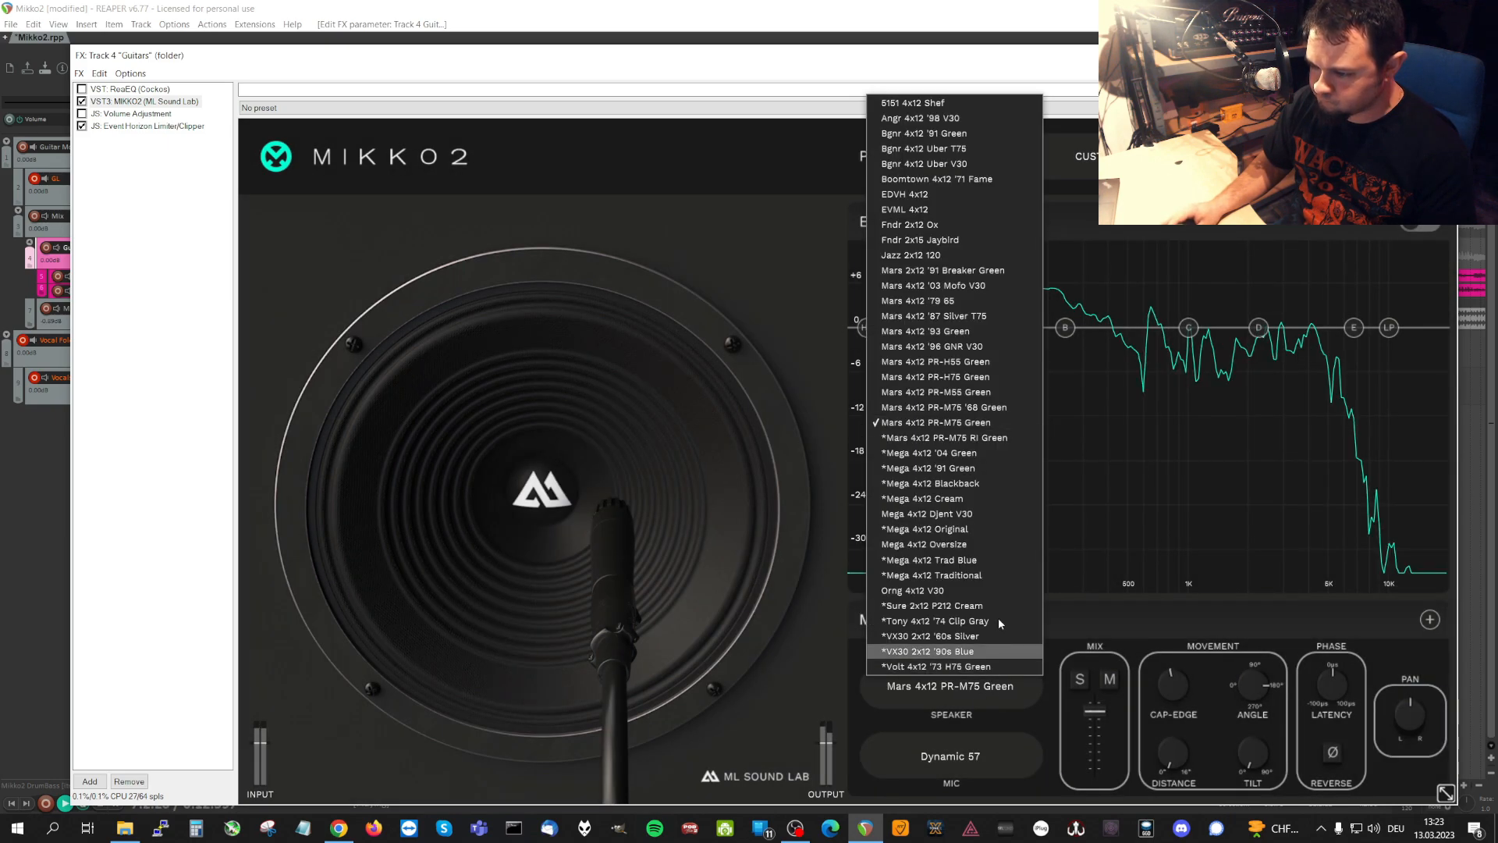
click(999, 439)
Audition the Mega 4x12 speakers '04 Green, '91 Green, Blackback and Cream on microphone 1.
click(983, 691)
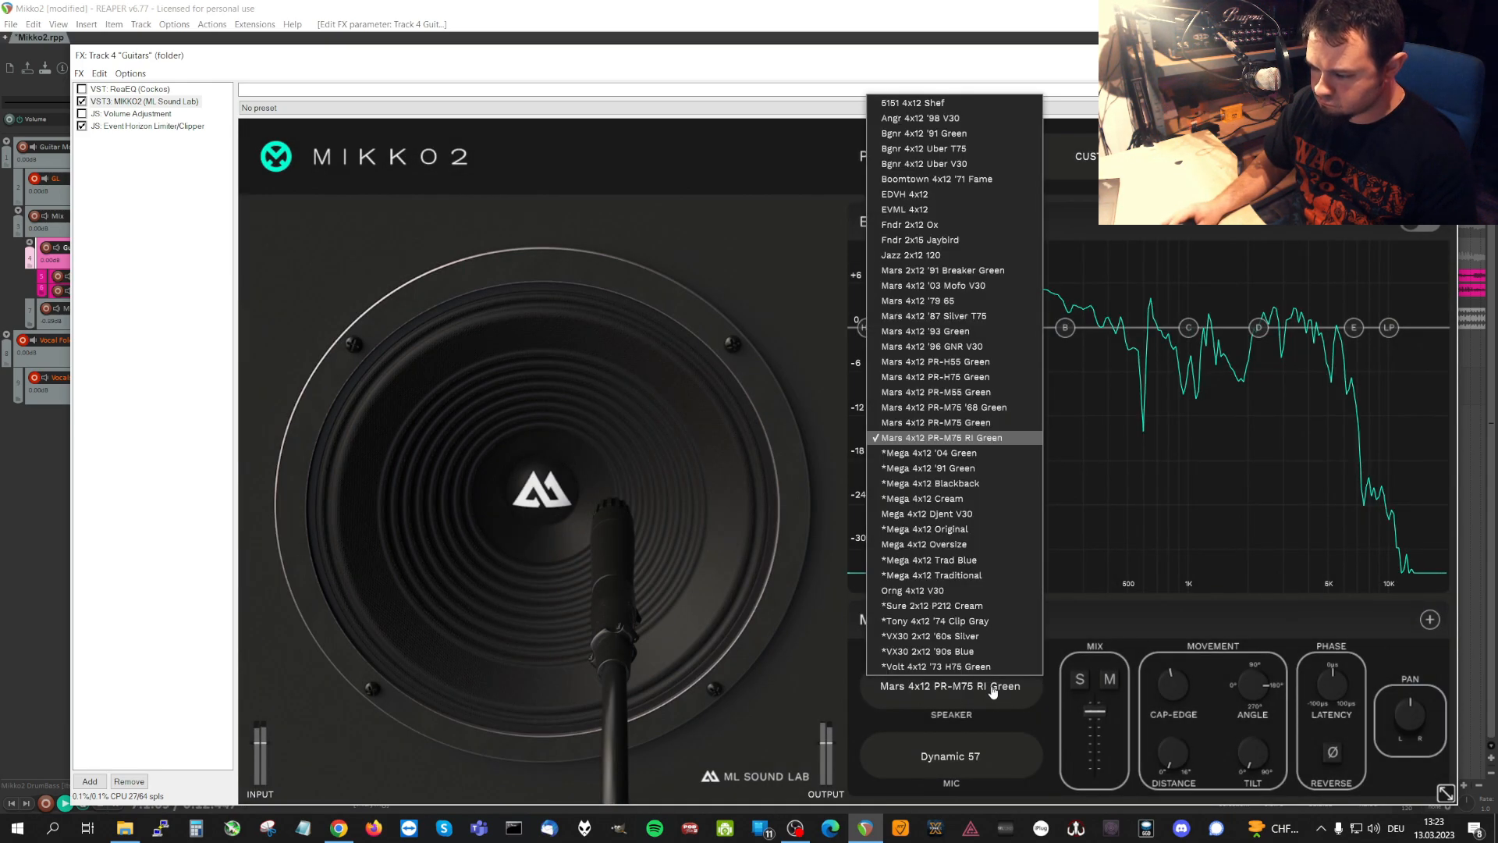
click(974, 454)
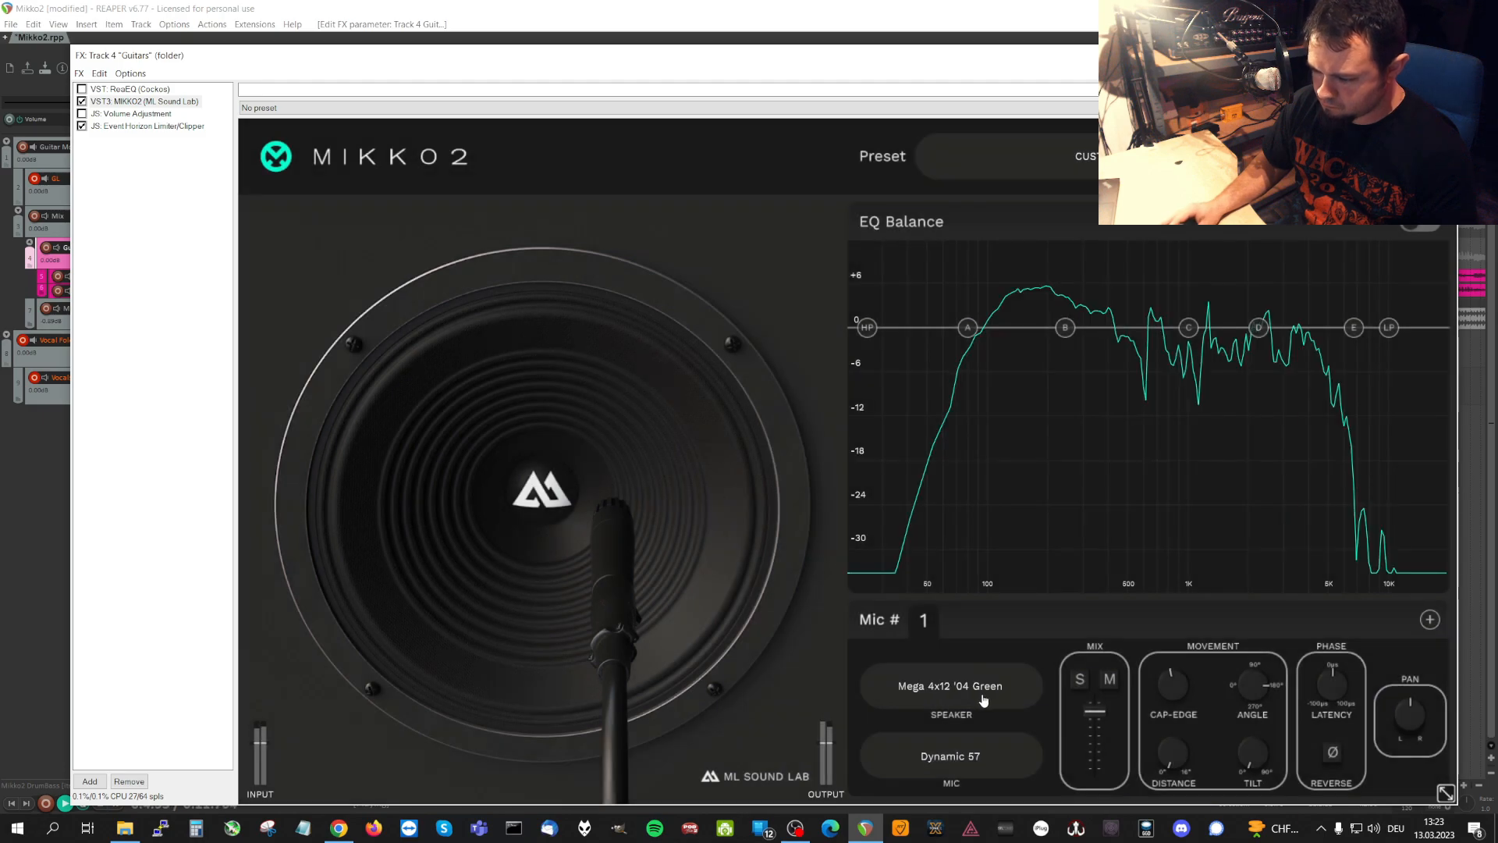
click(987, 694)
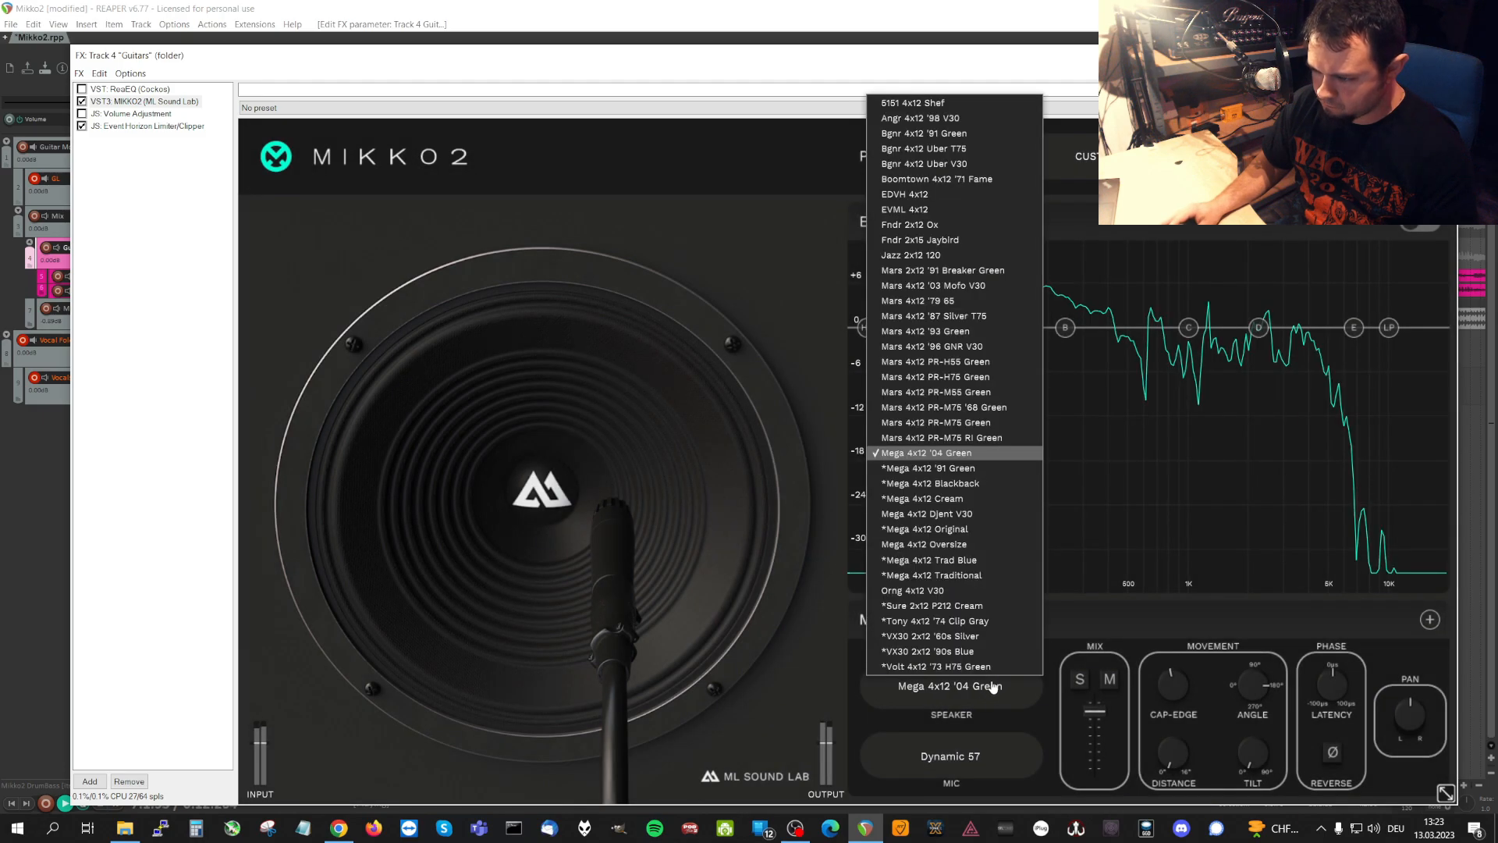
click(976, 469)
click(970, 703)
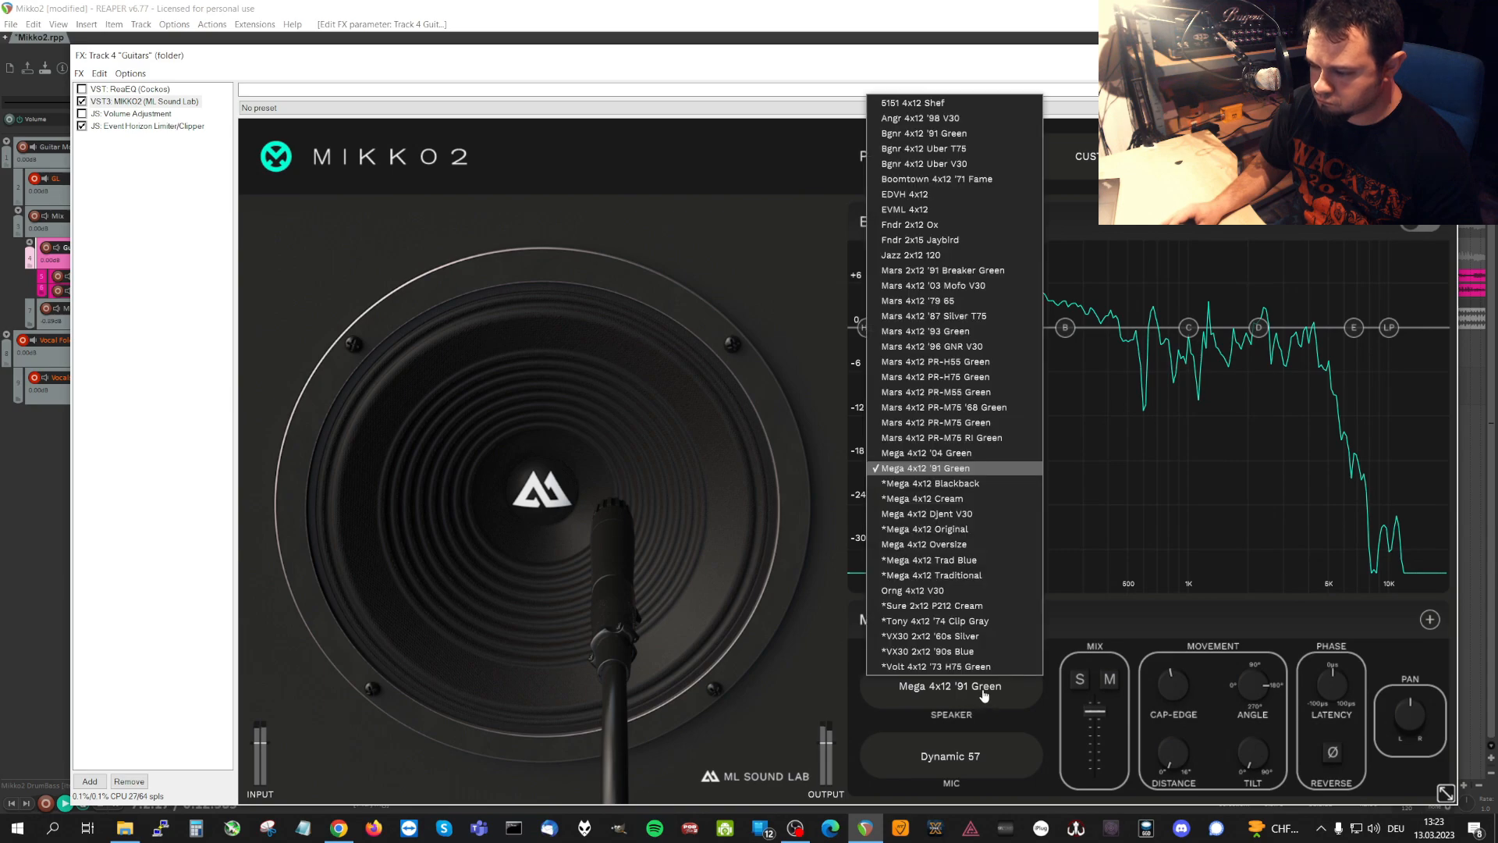
click(984, 485)
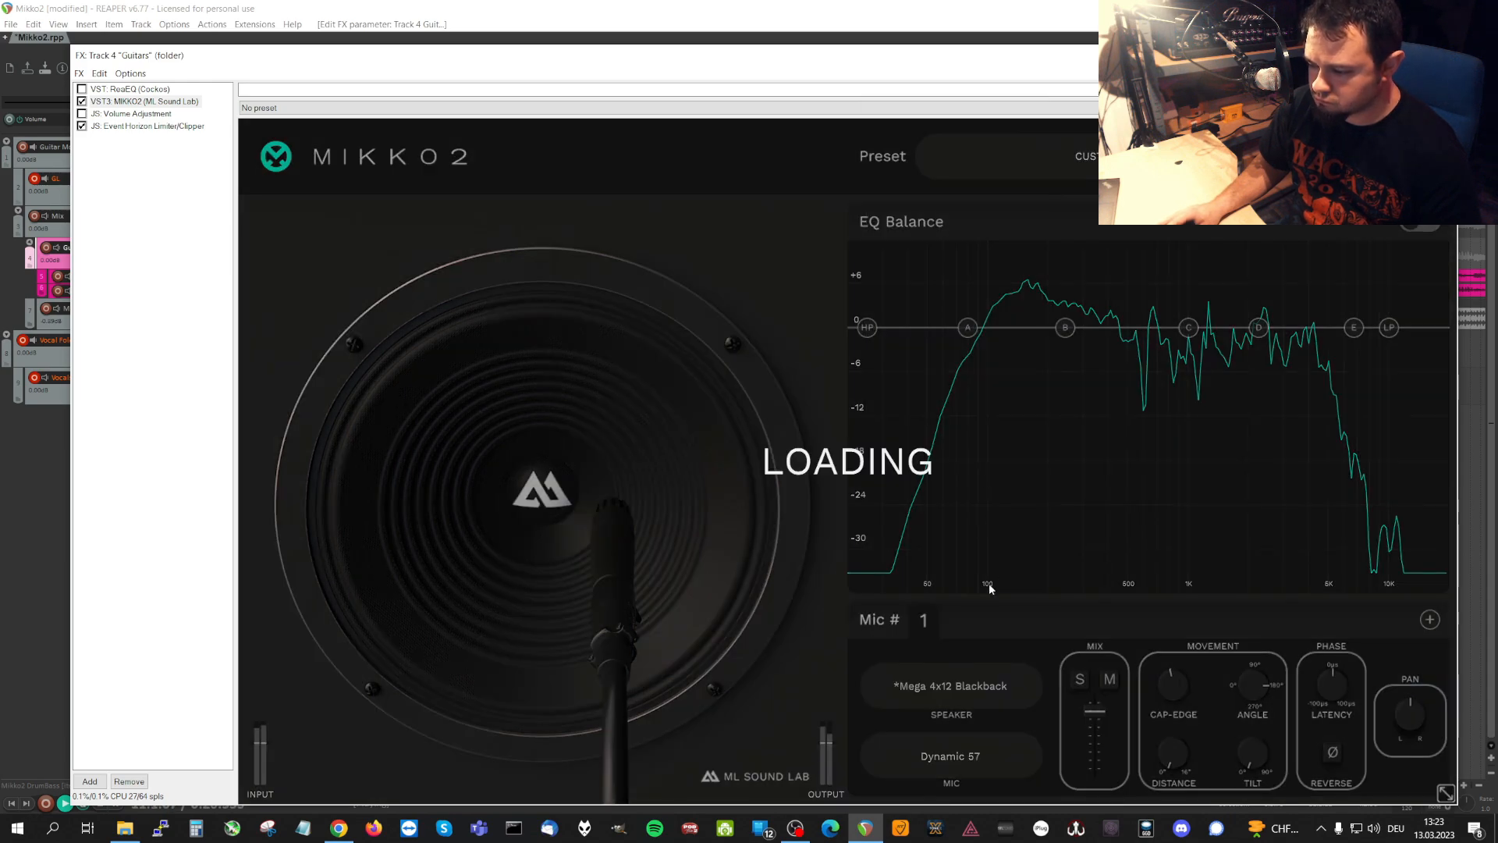
click(989, 691)
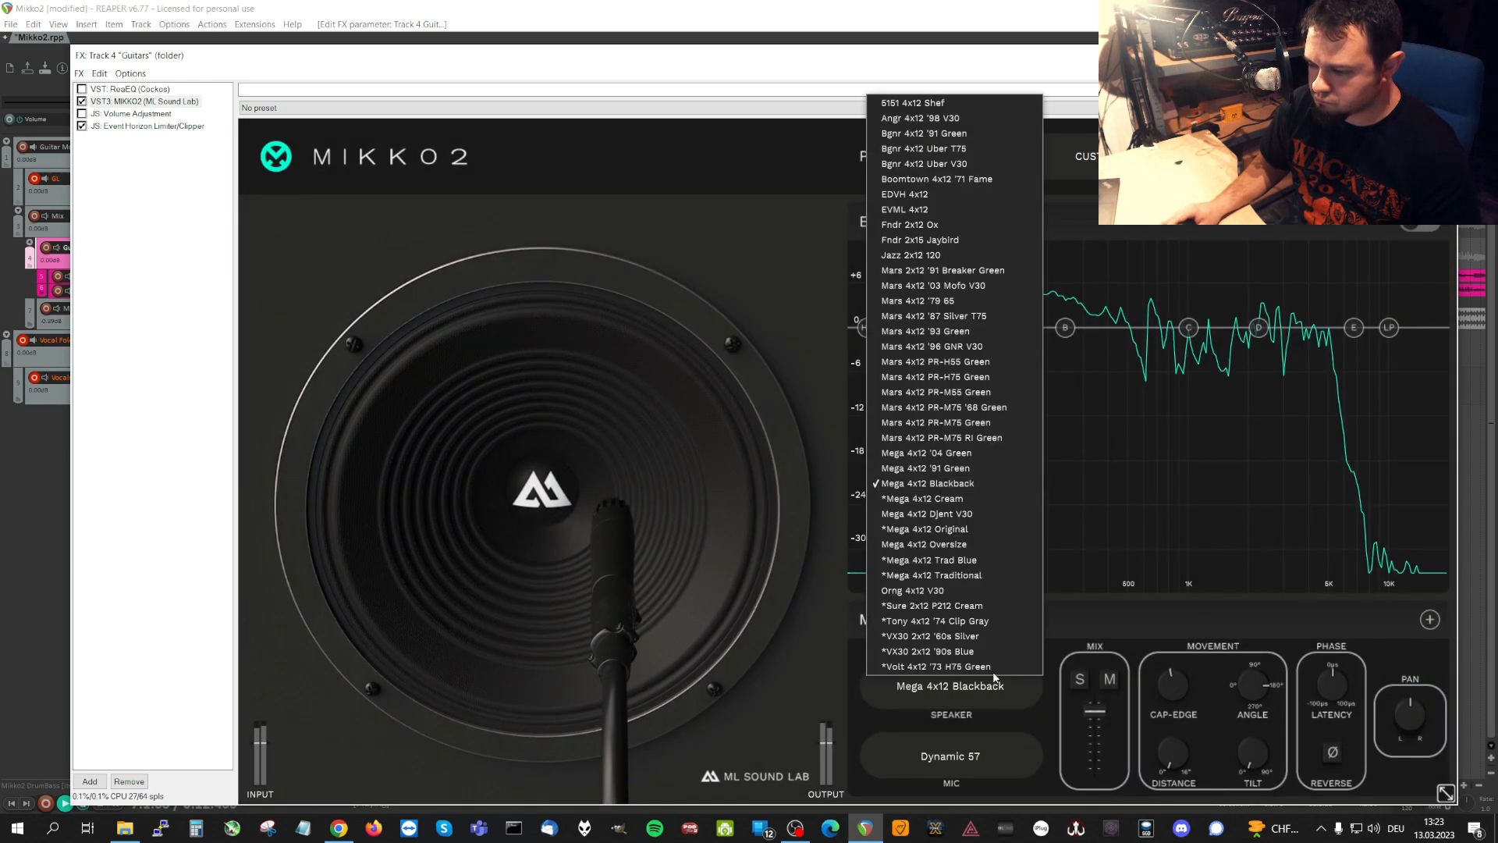
click(982, 499)
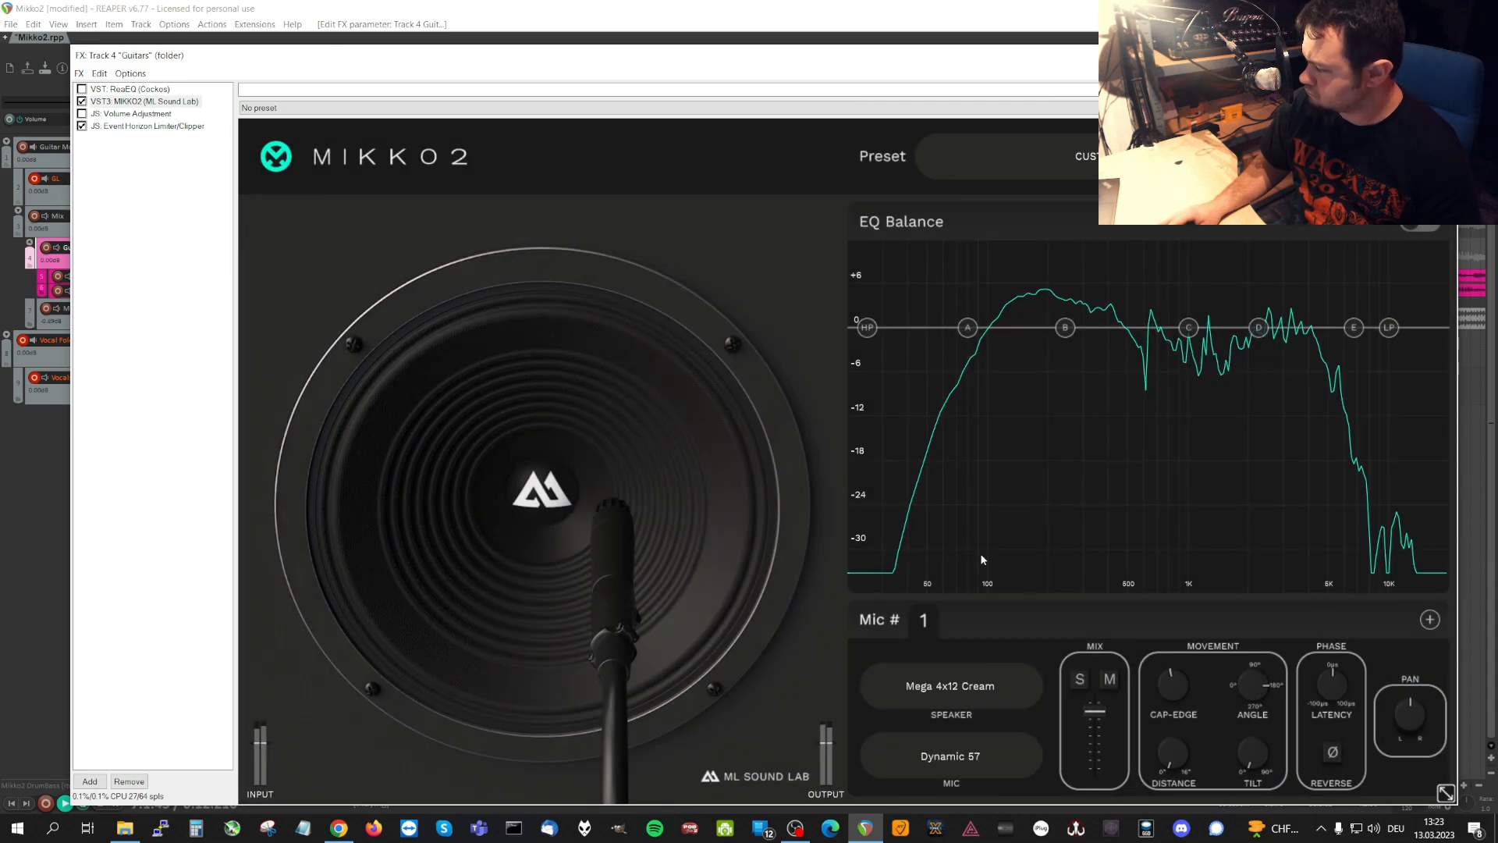
Audition the Mega 4x12 speakers Djent V30, Original and Oversize on microphone 1.
click(968, 692)
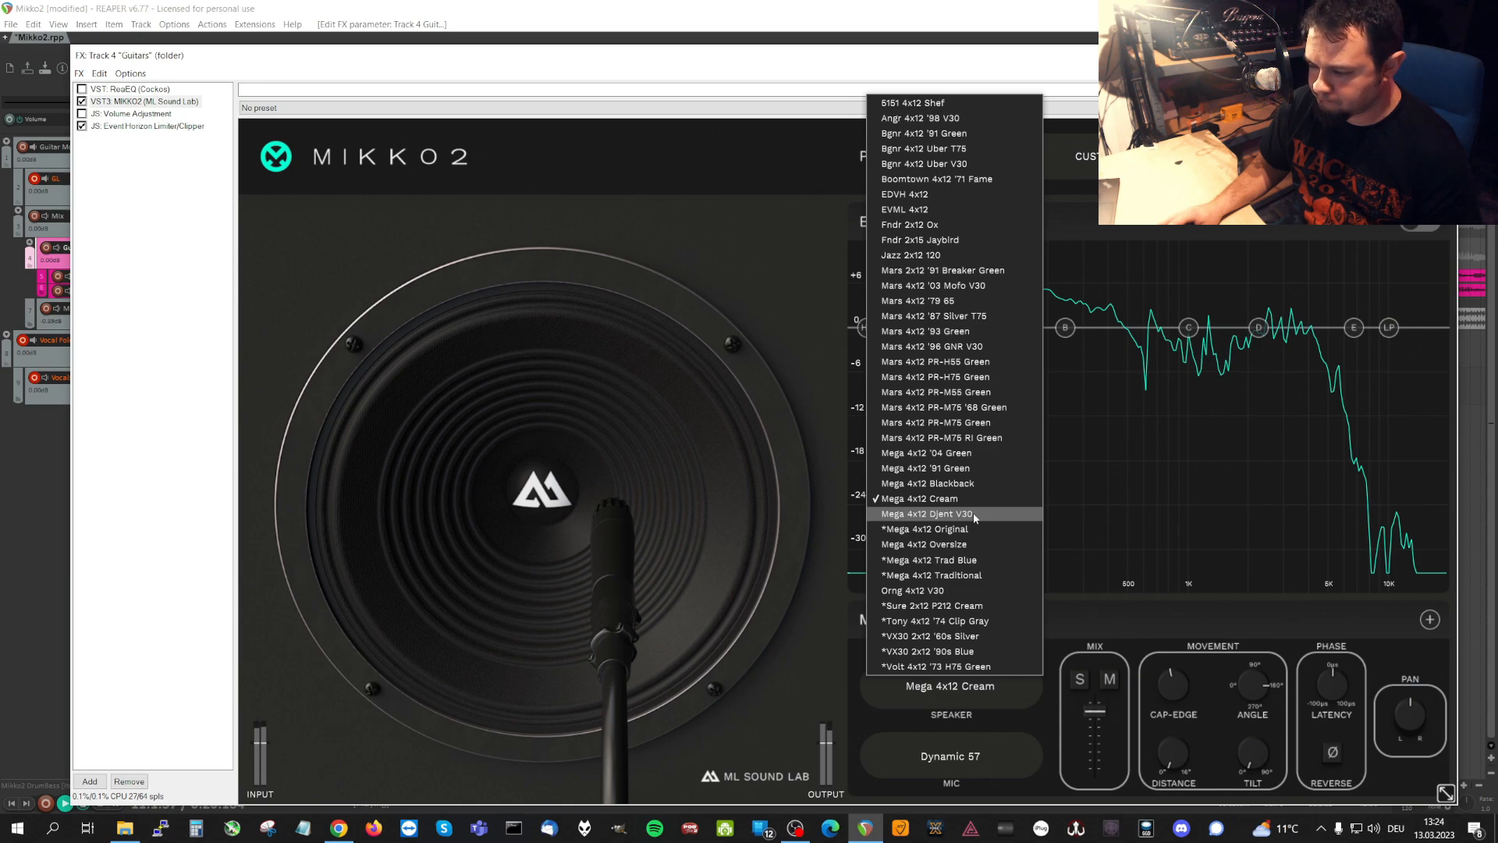
click(972, 512)
click(980, 694)
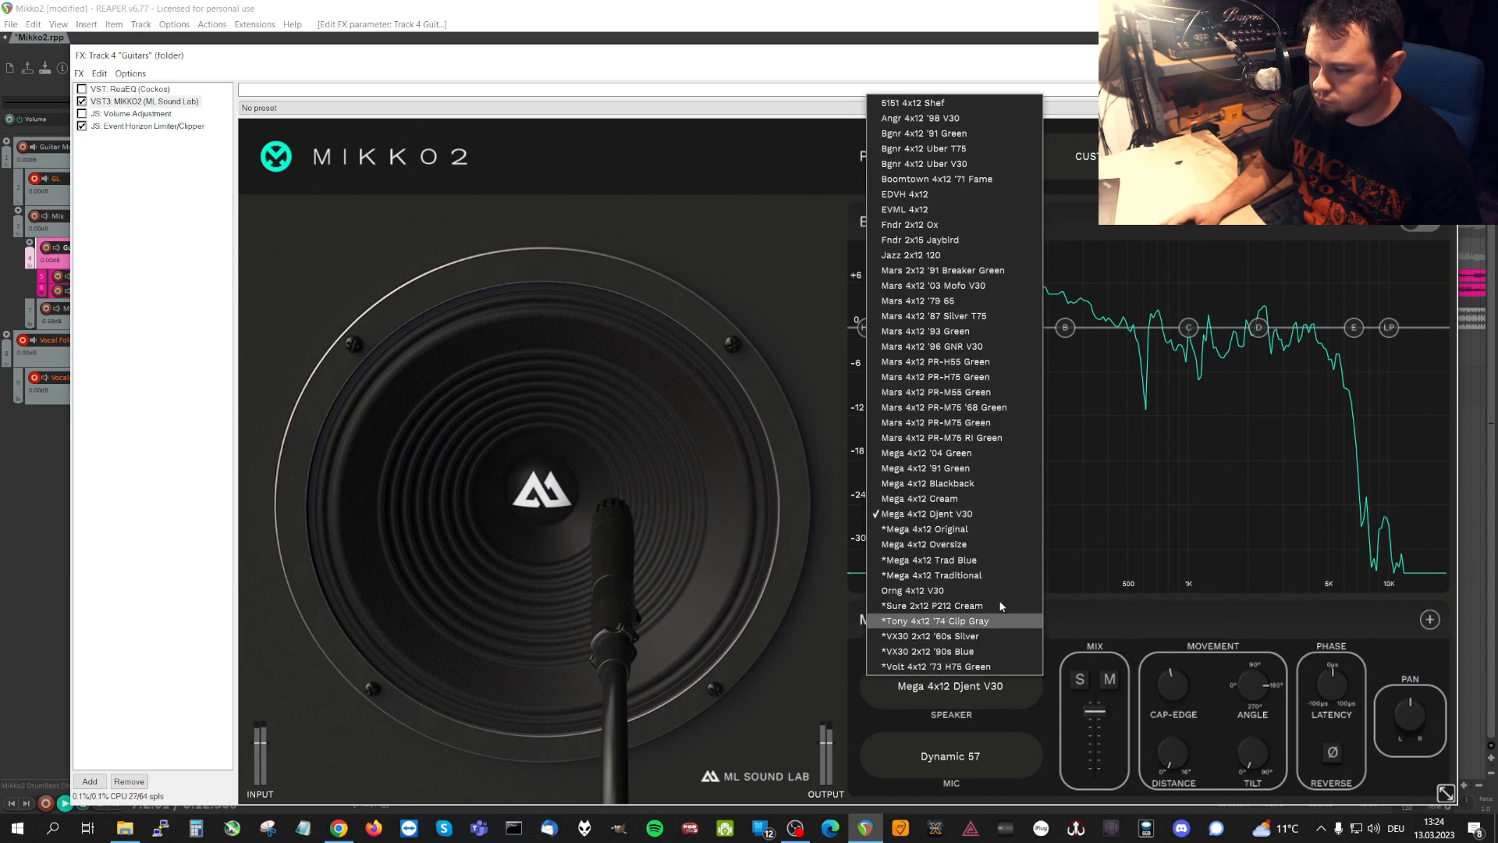
click(1005, 530)
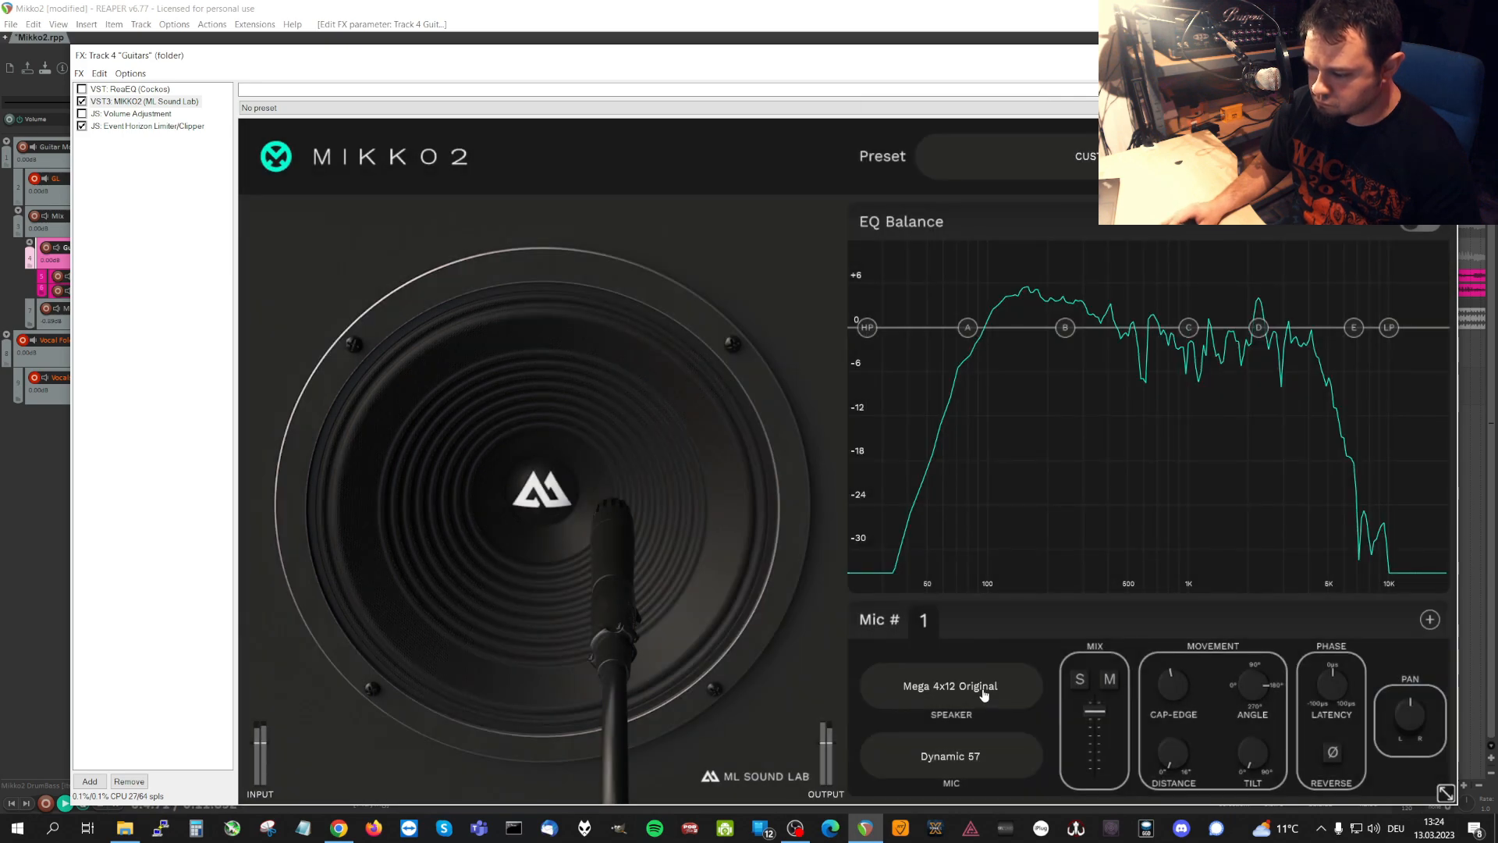
click(987, 687)
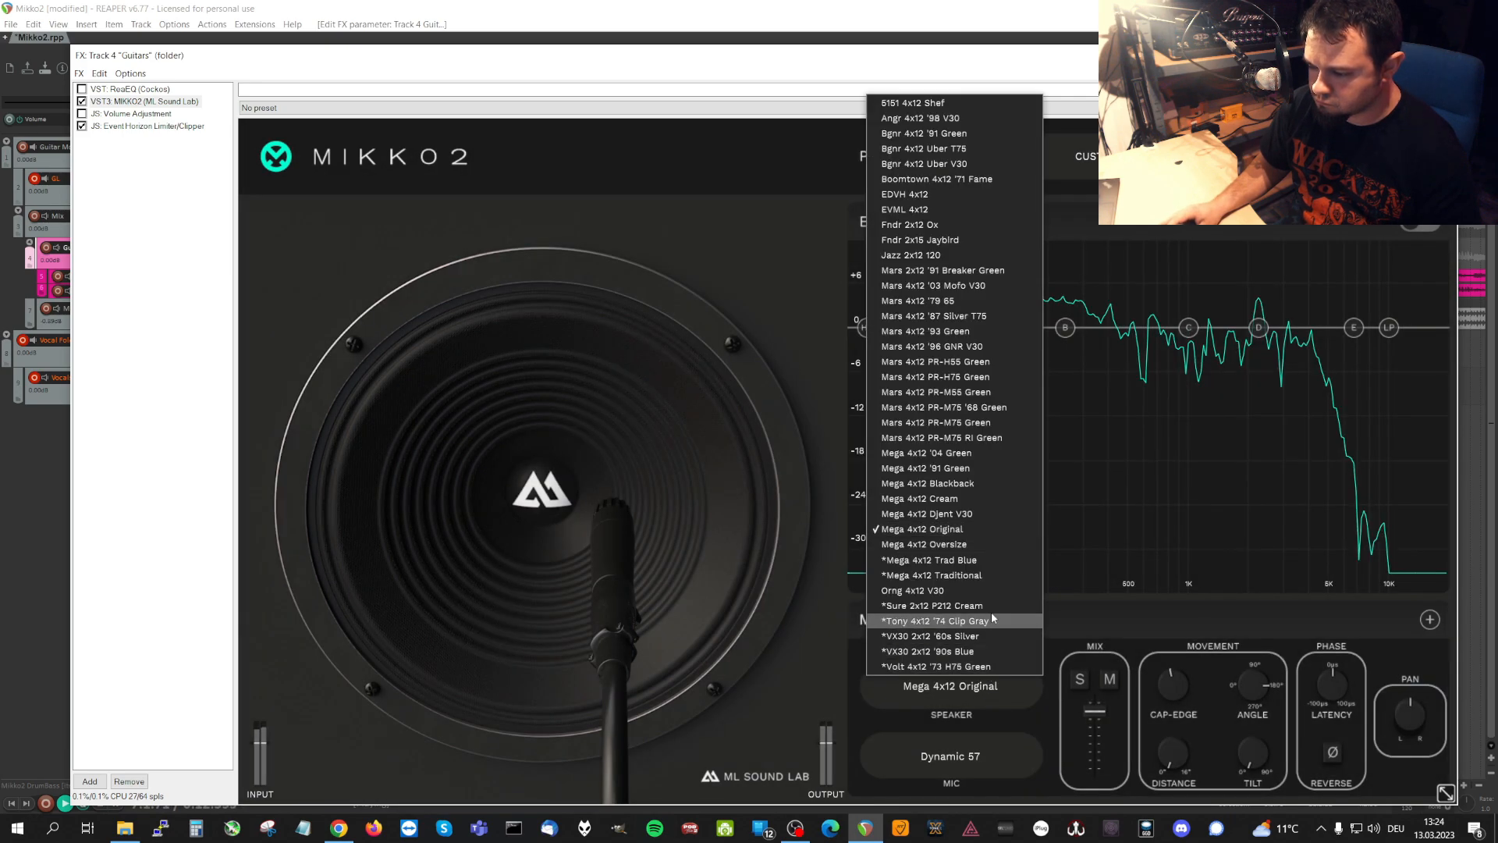
click(997, 545)
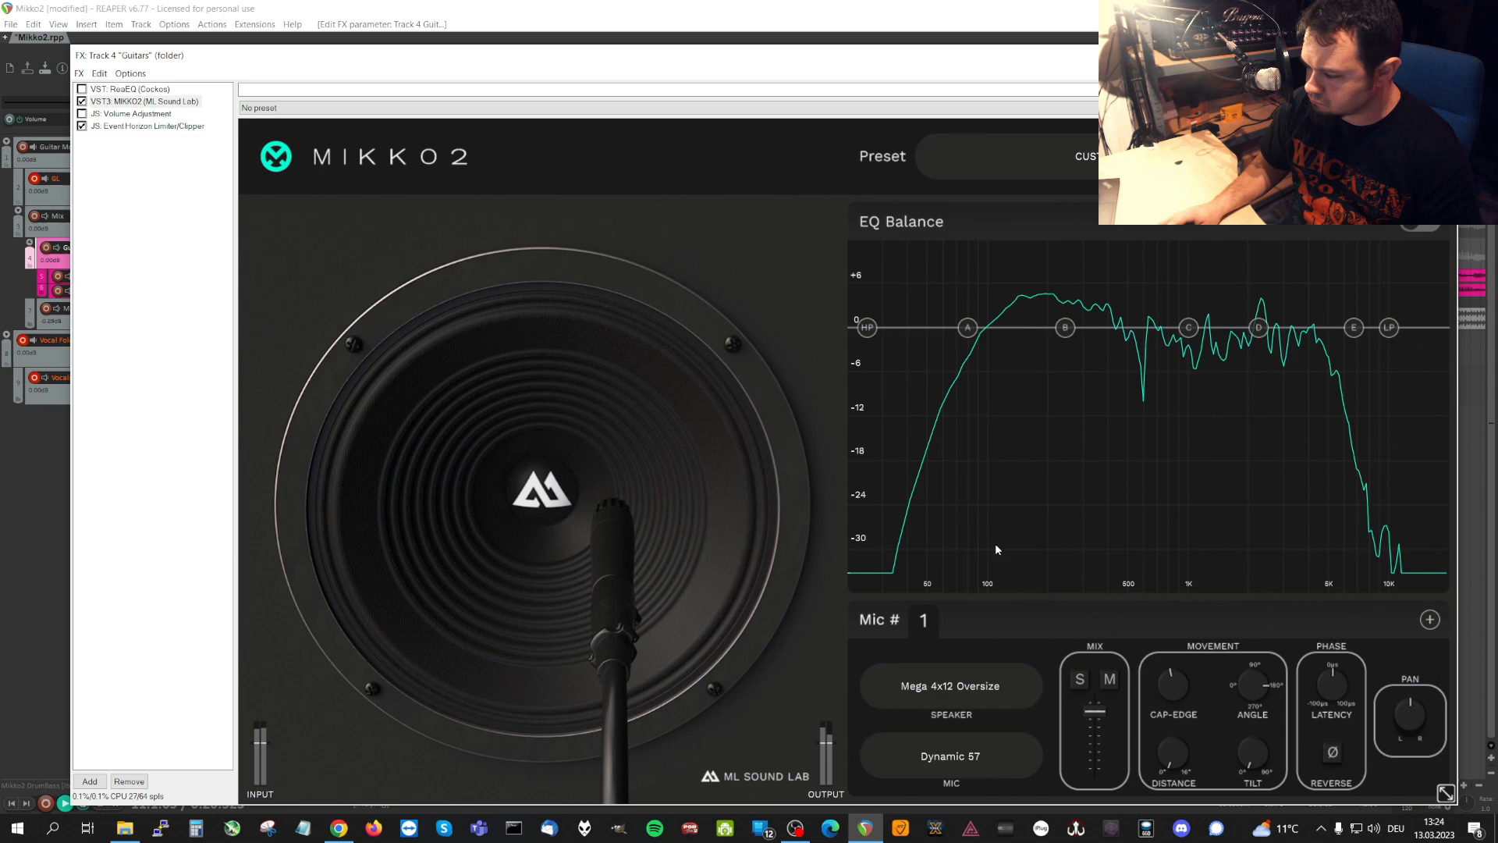
Audition the Mega 4x12 Trad Blue and Mega 4x12 Traditional speakers on microphone 1.
click(987, 693)
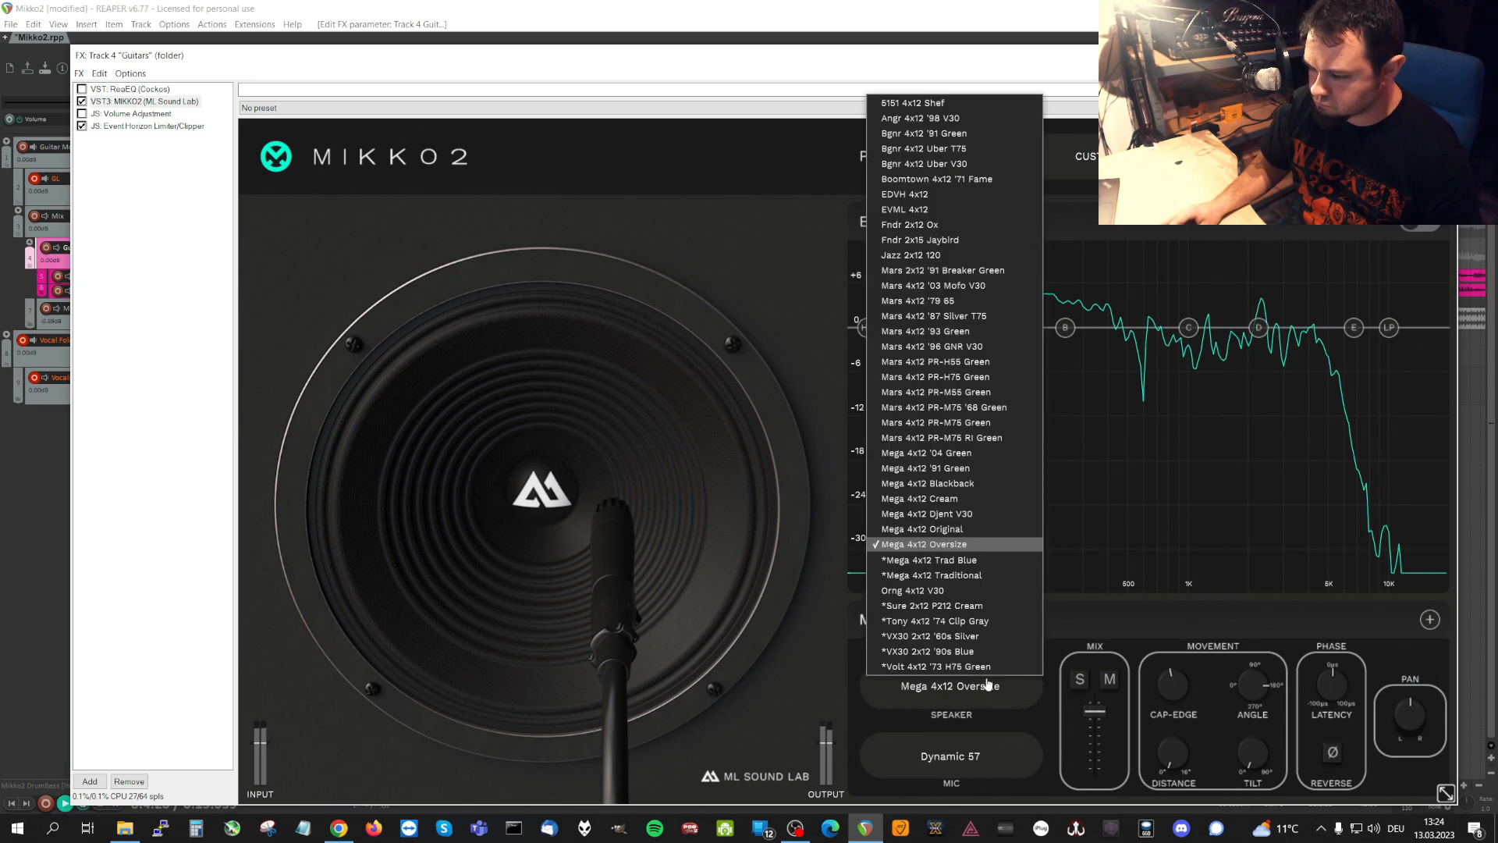
click(978, 562)
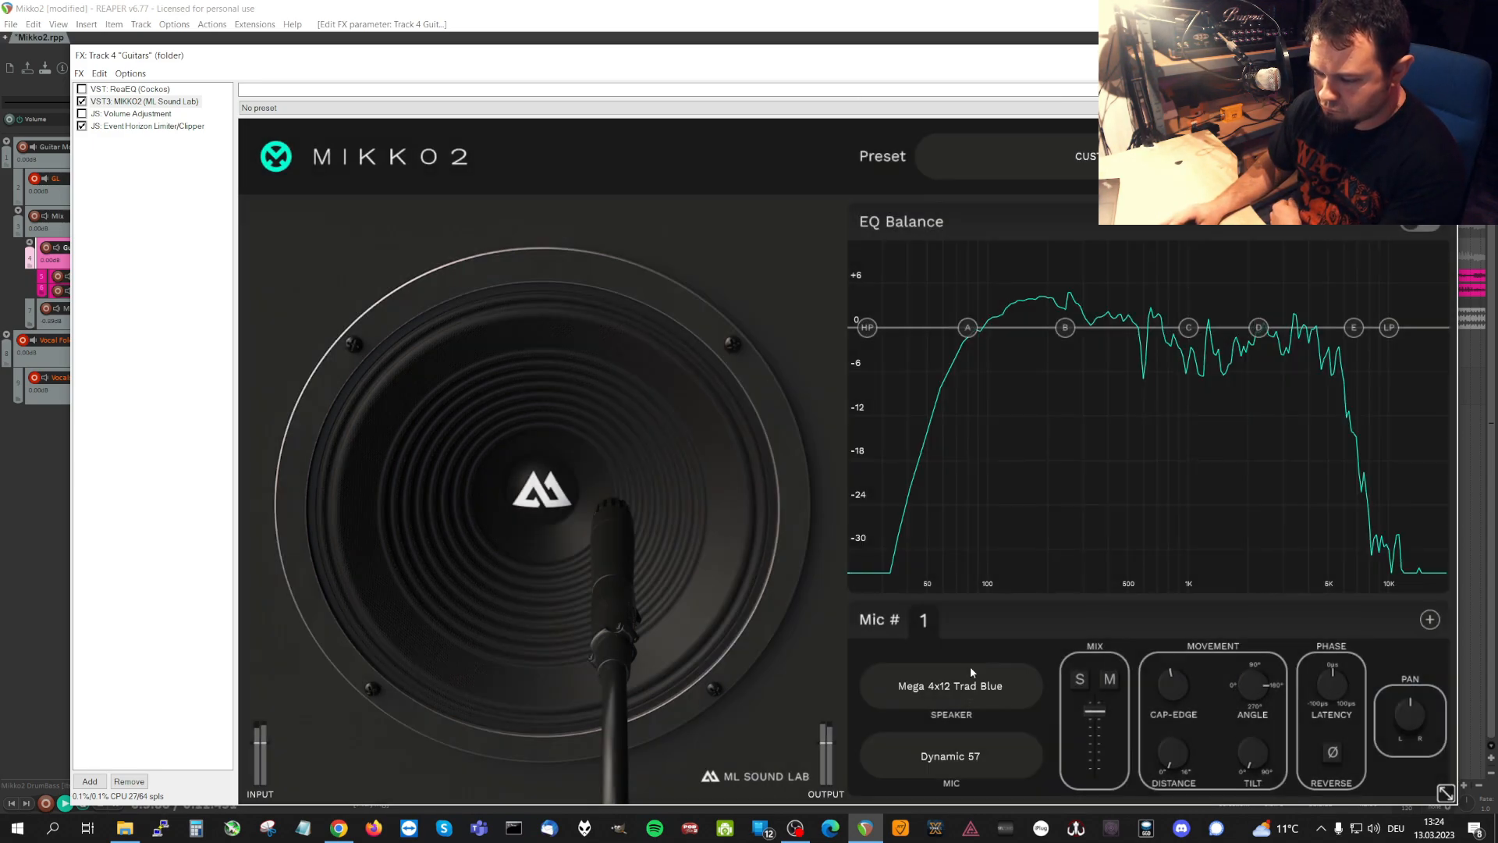
click(971, 679)
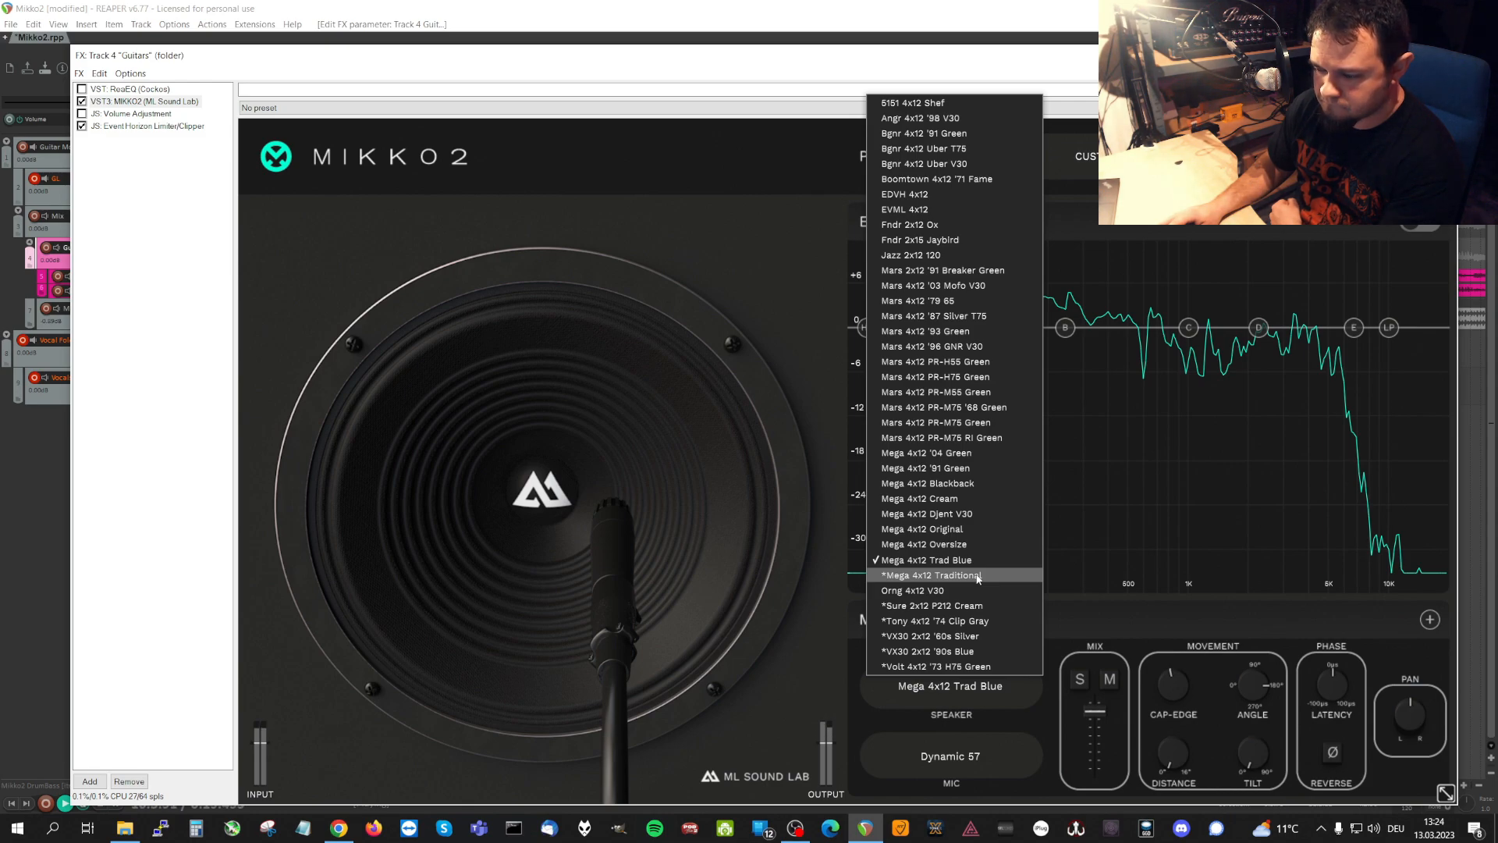
click(978, 576)
Audition the Orng 4x12 V30, Sure 2x12 P212 Cream and Tony 4x12 '74 Clip Gray speakers on microphone 1.
click(981, 687)
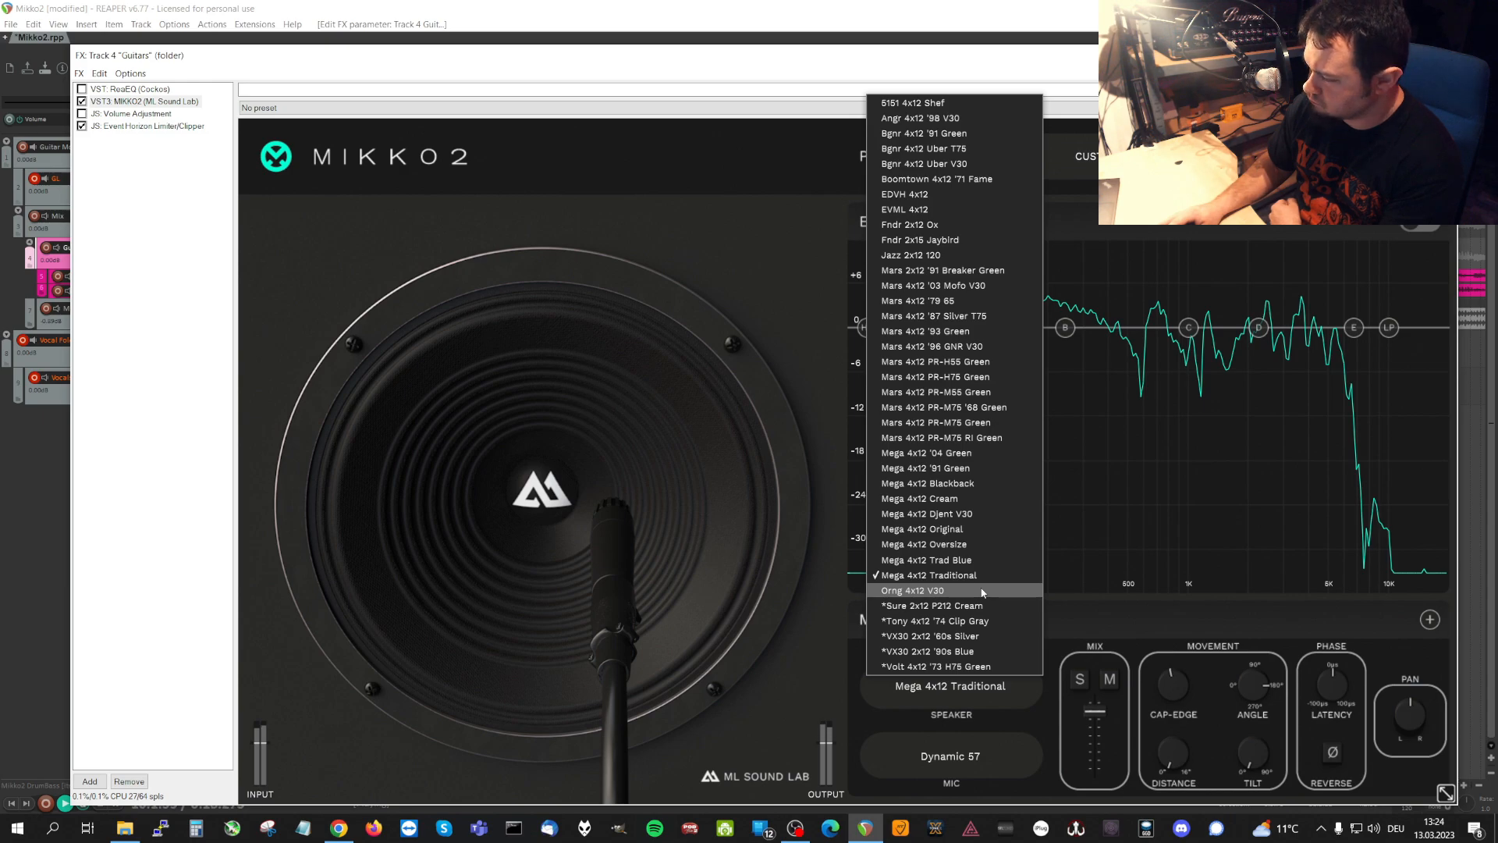
click(982, 591)
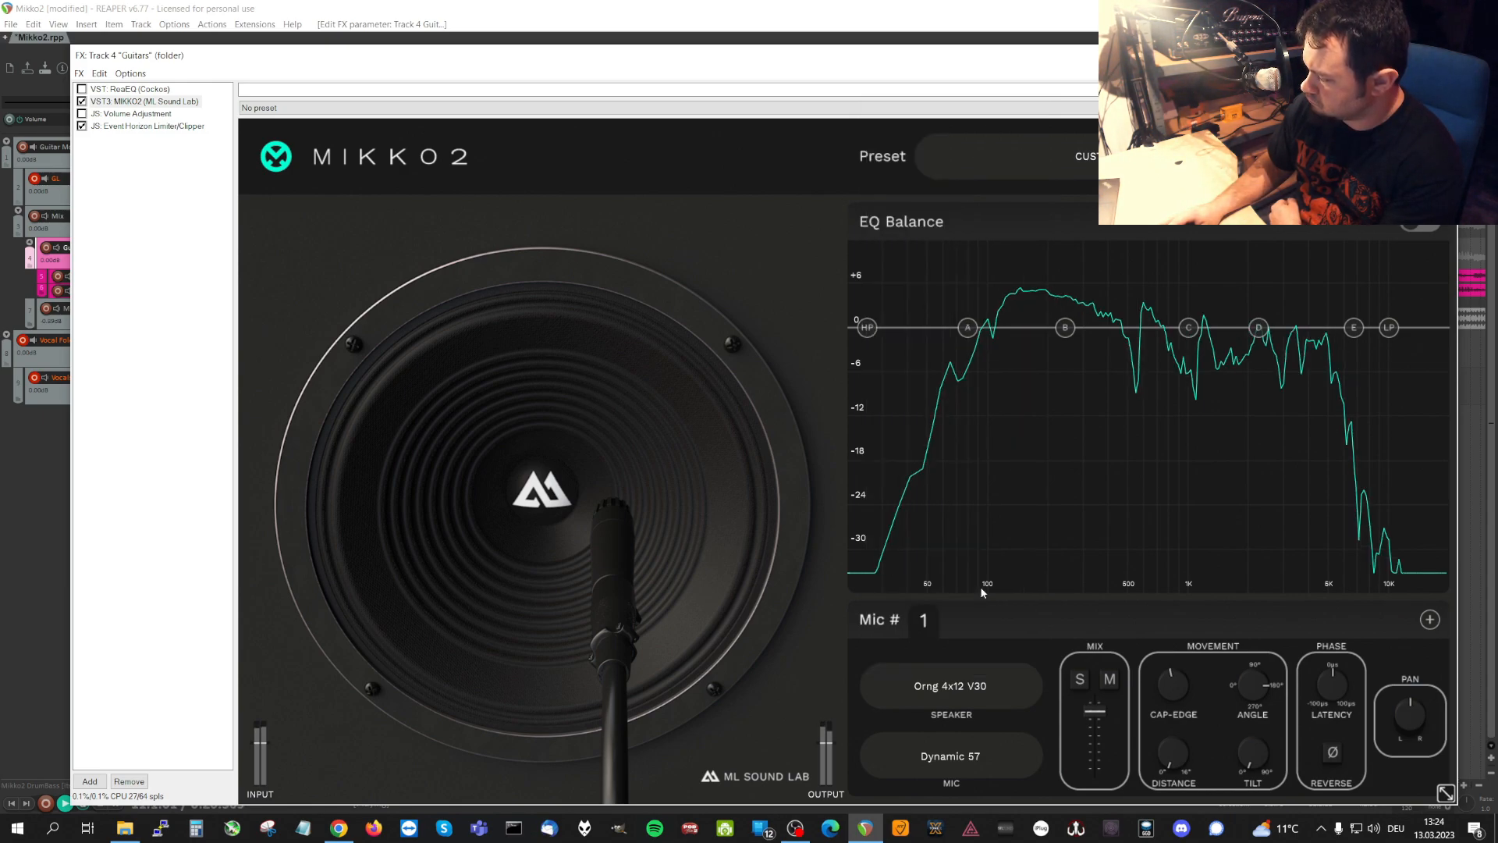
click(981, 685)
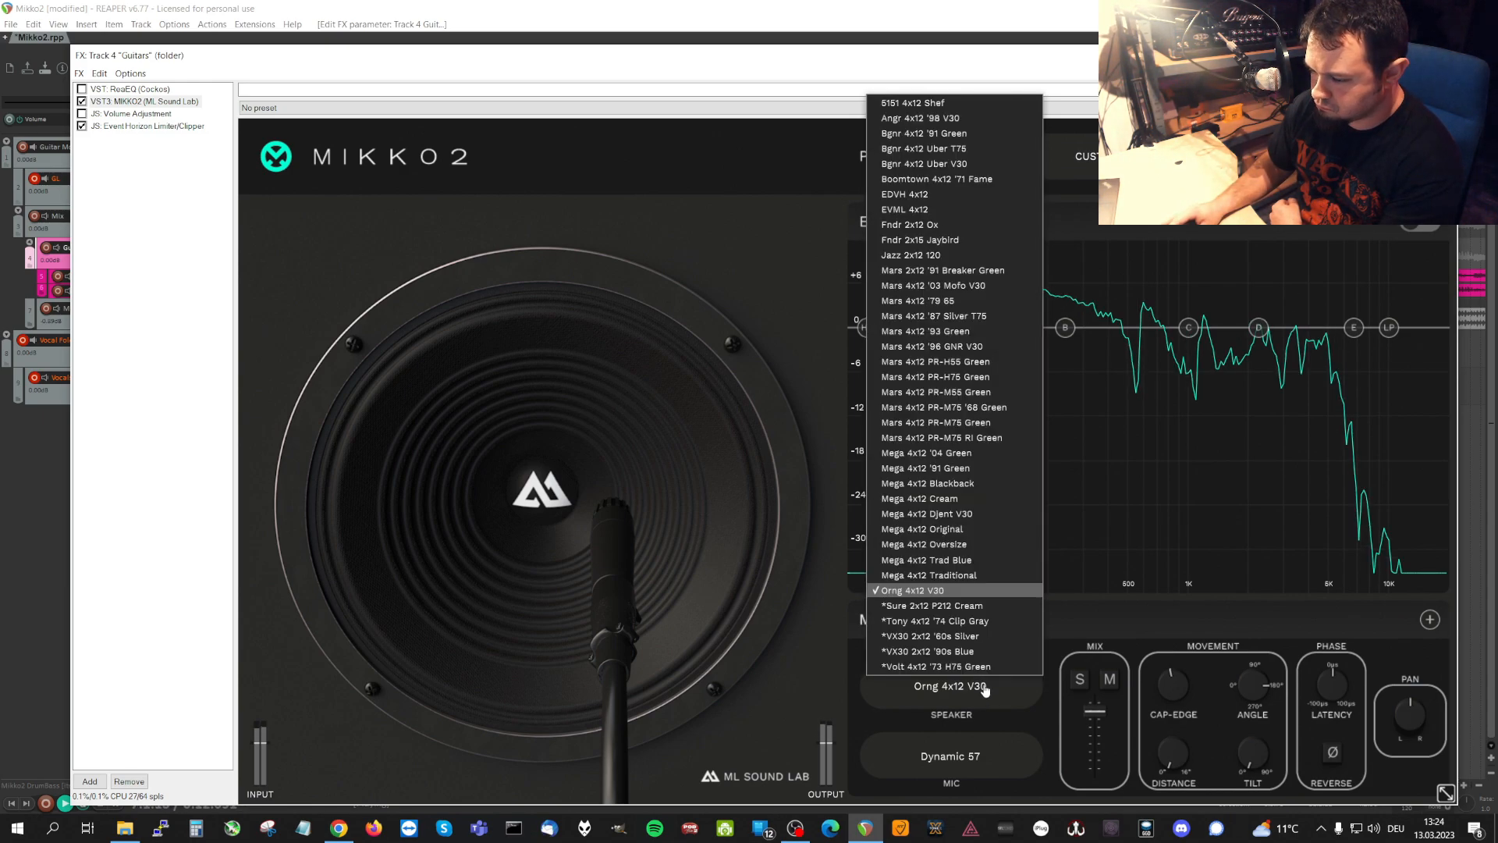
click(984, 608)
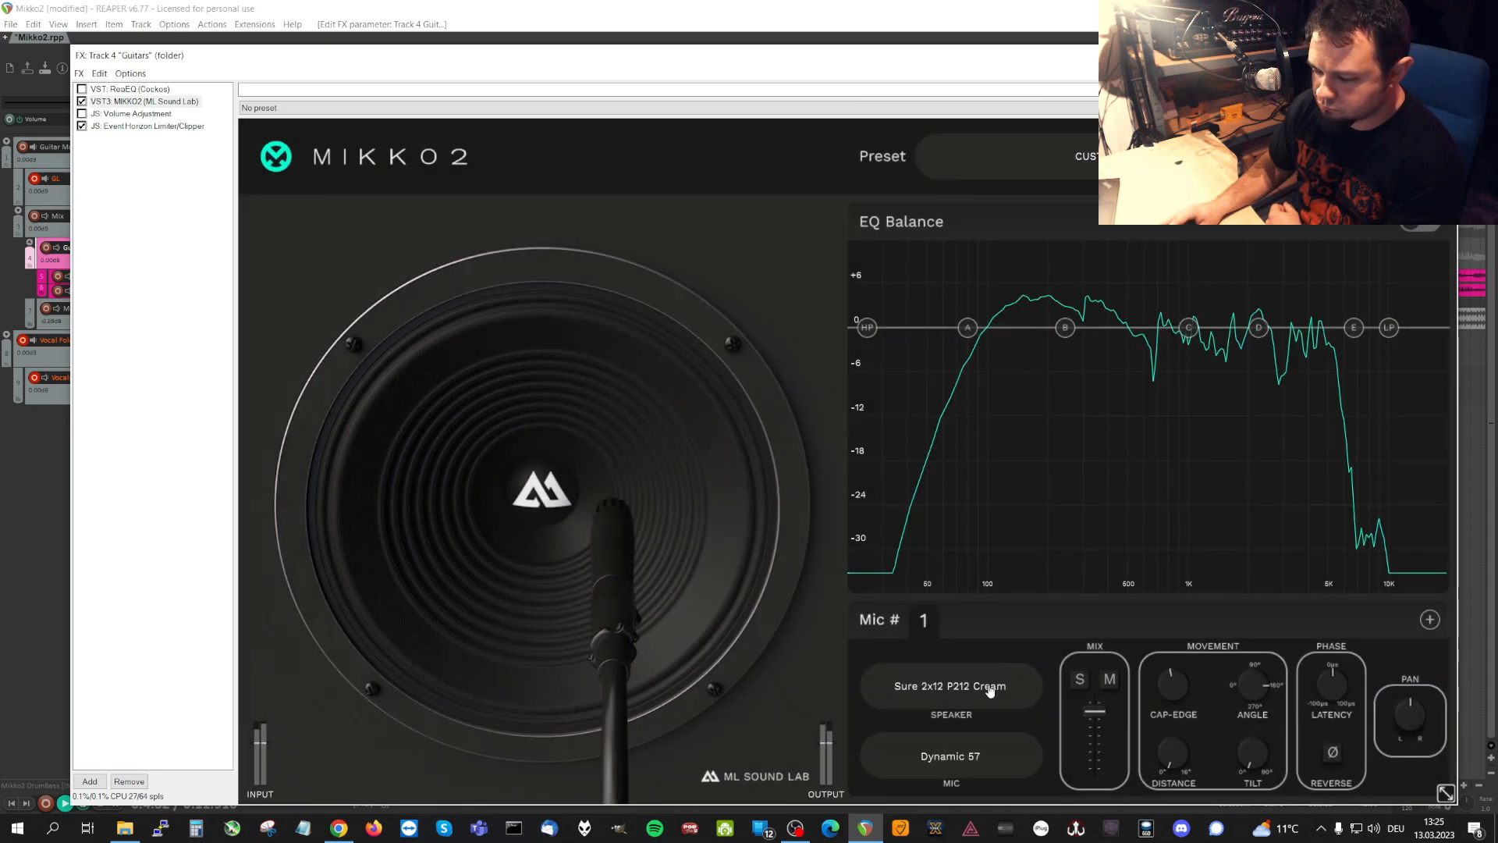
click(989, 686)
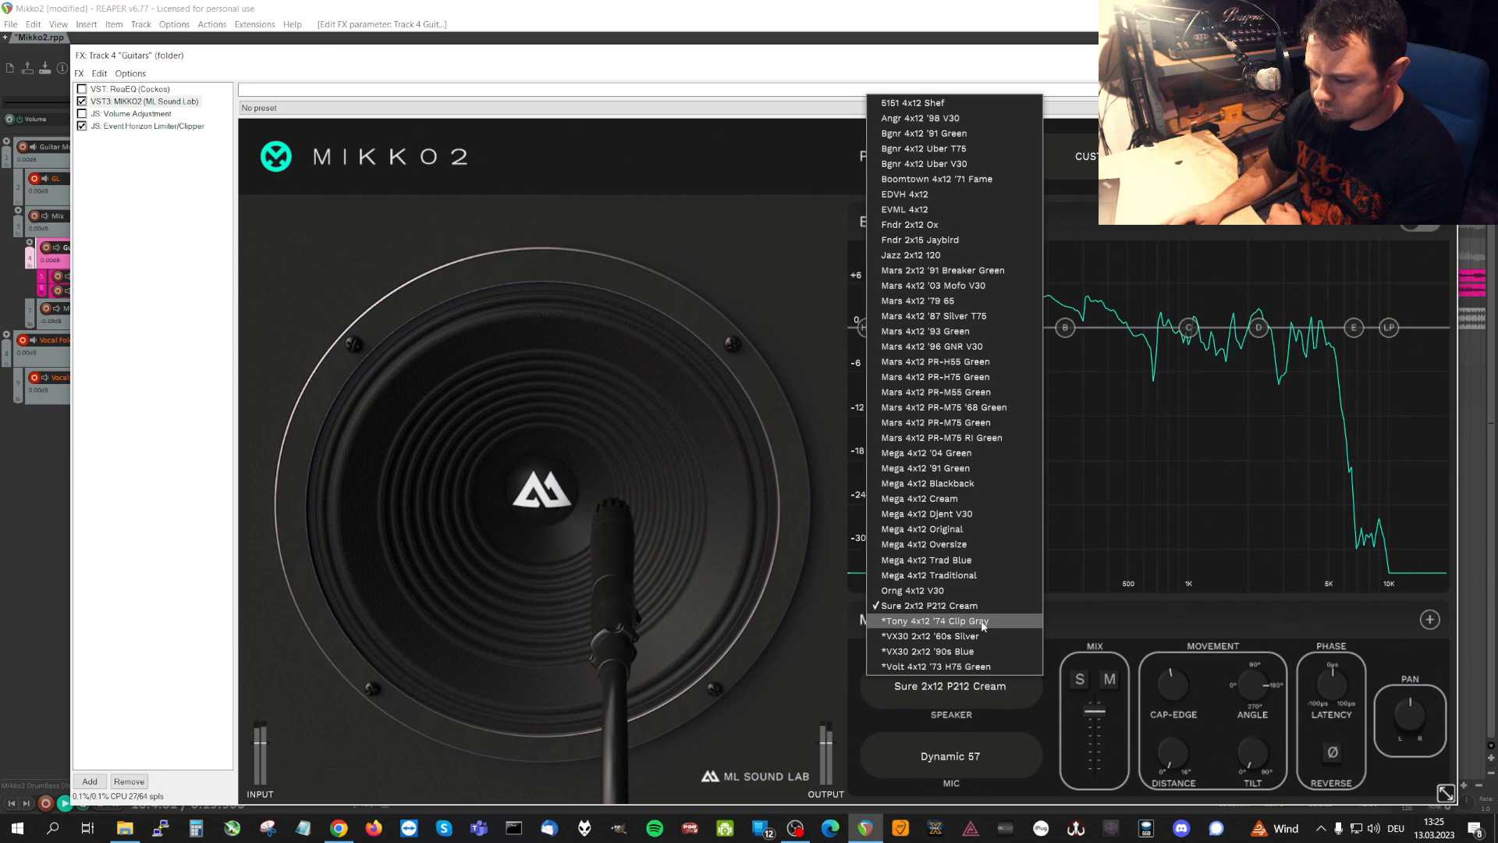
click(983, 622)
Audition the VX30 2x12 '60s Silver, VX30 2x12 '90s Blue and Volt 4x12 '73 H75 Green speakers on microphone 1.
click(988, 686)
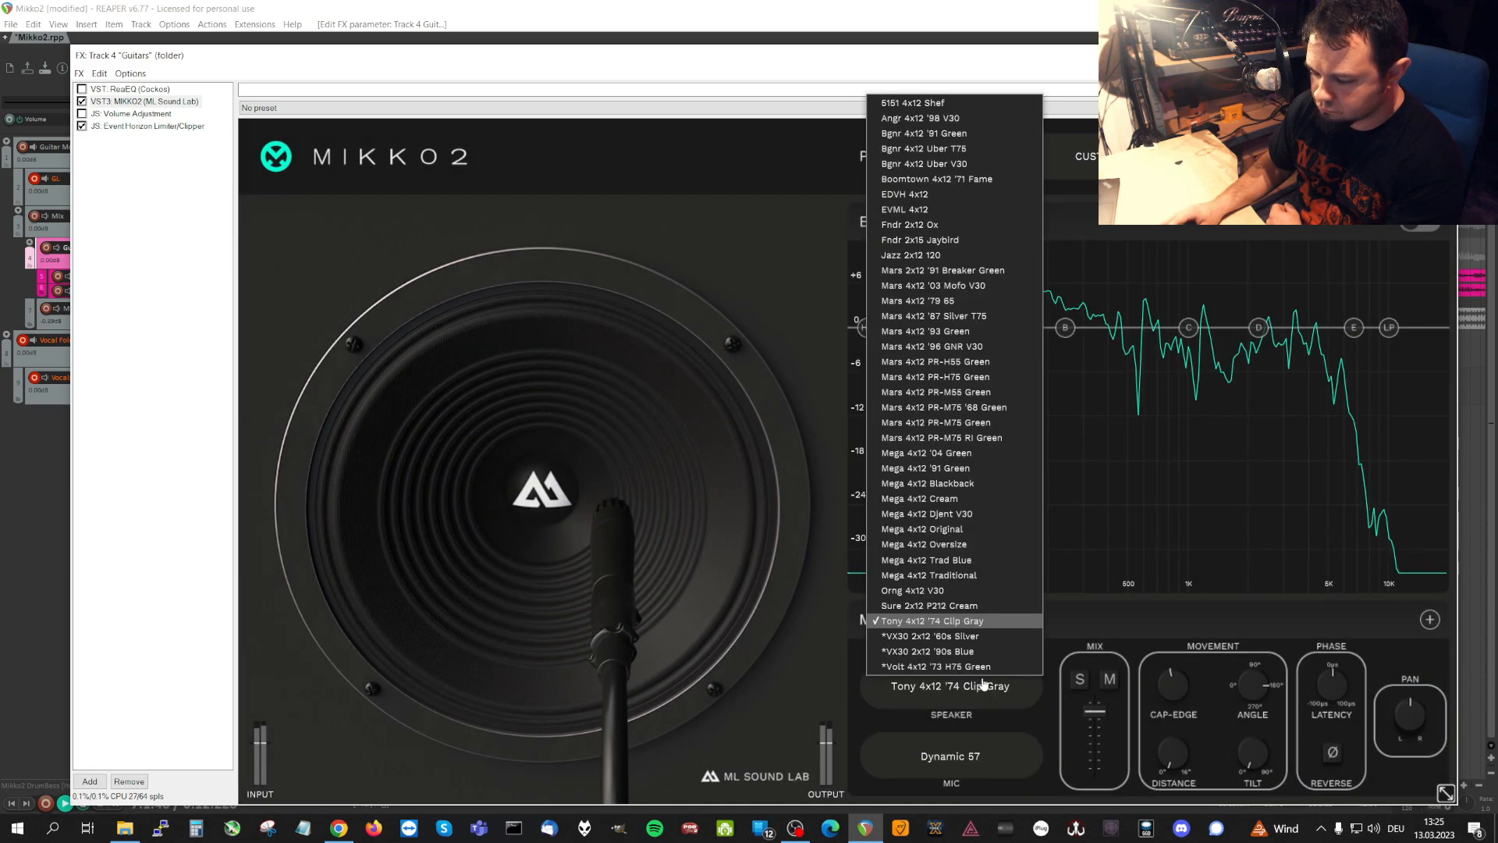
click(978, 638)
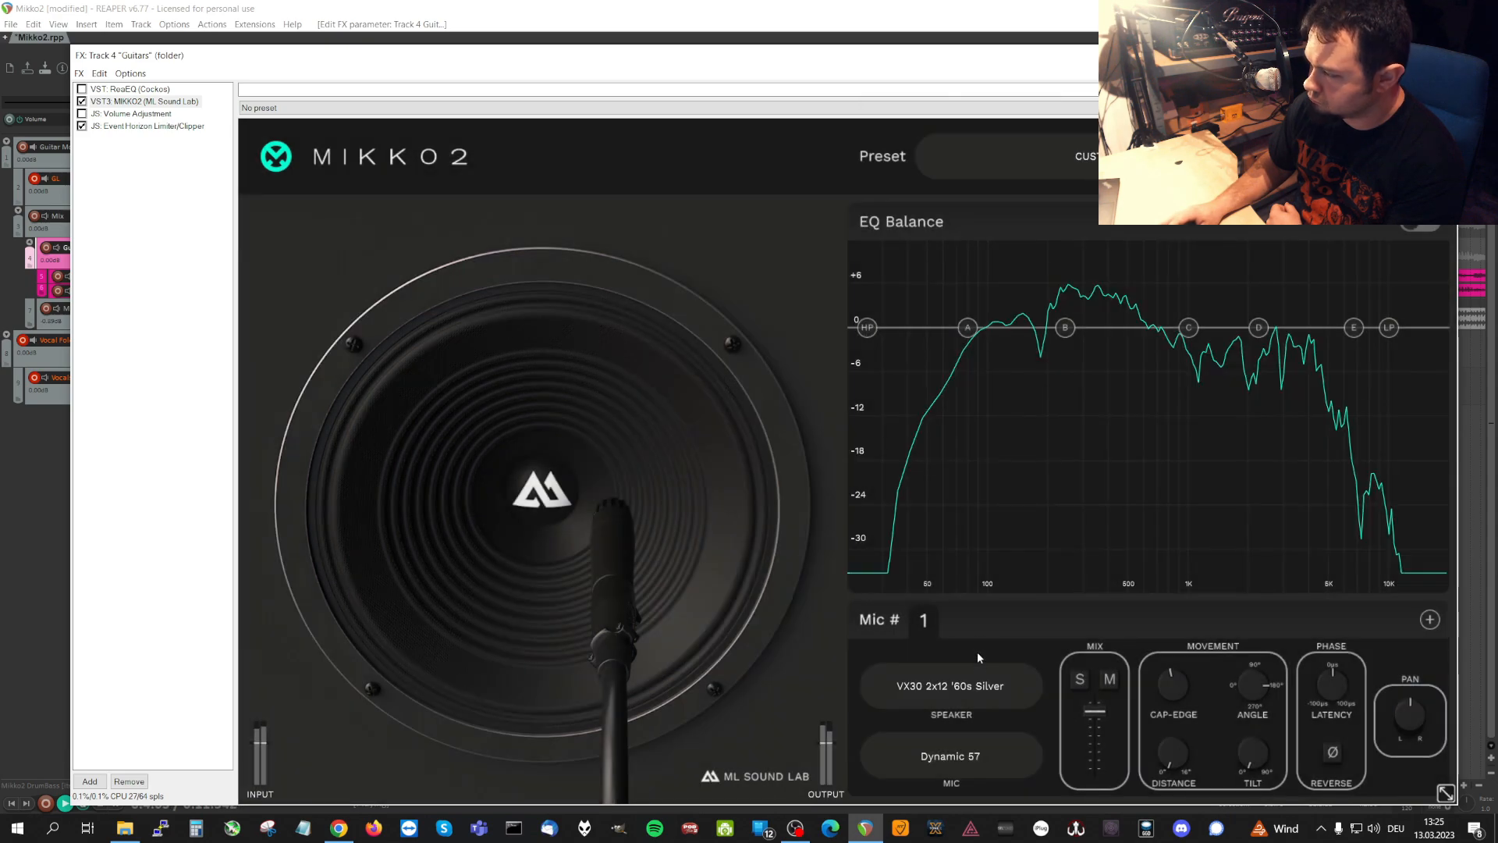
click(981, 686)
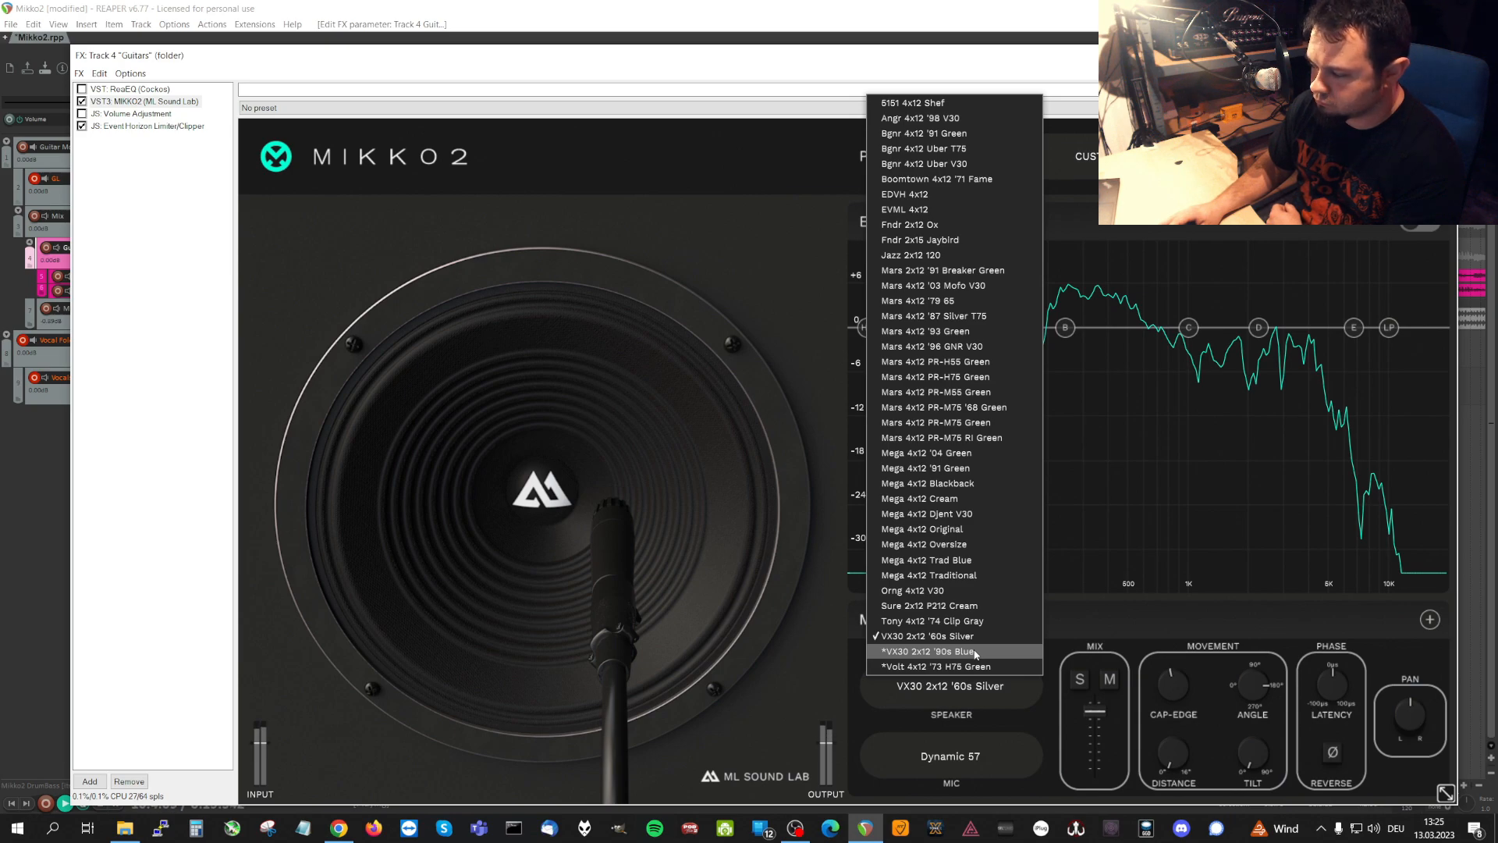
click(976, 652)
click(972, 688)
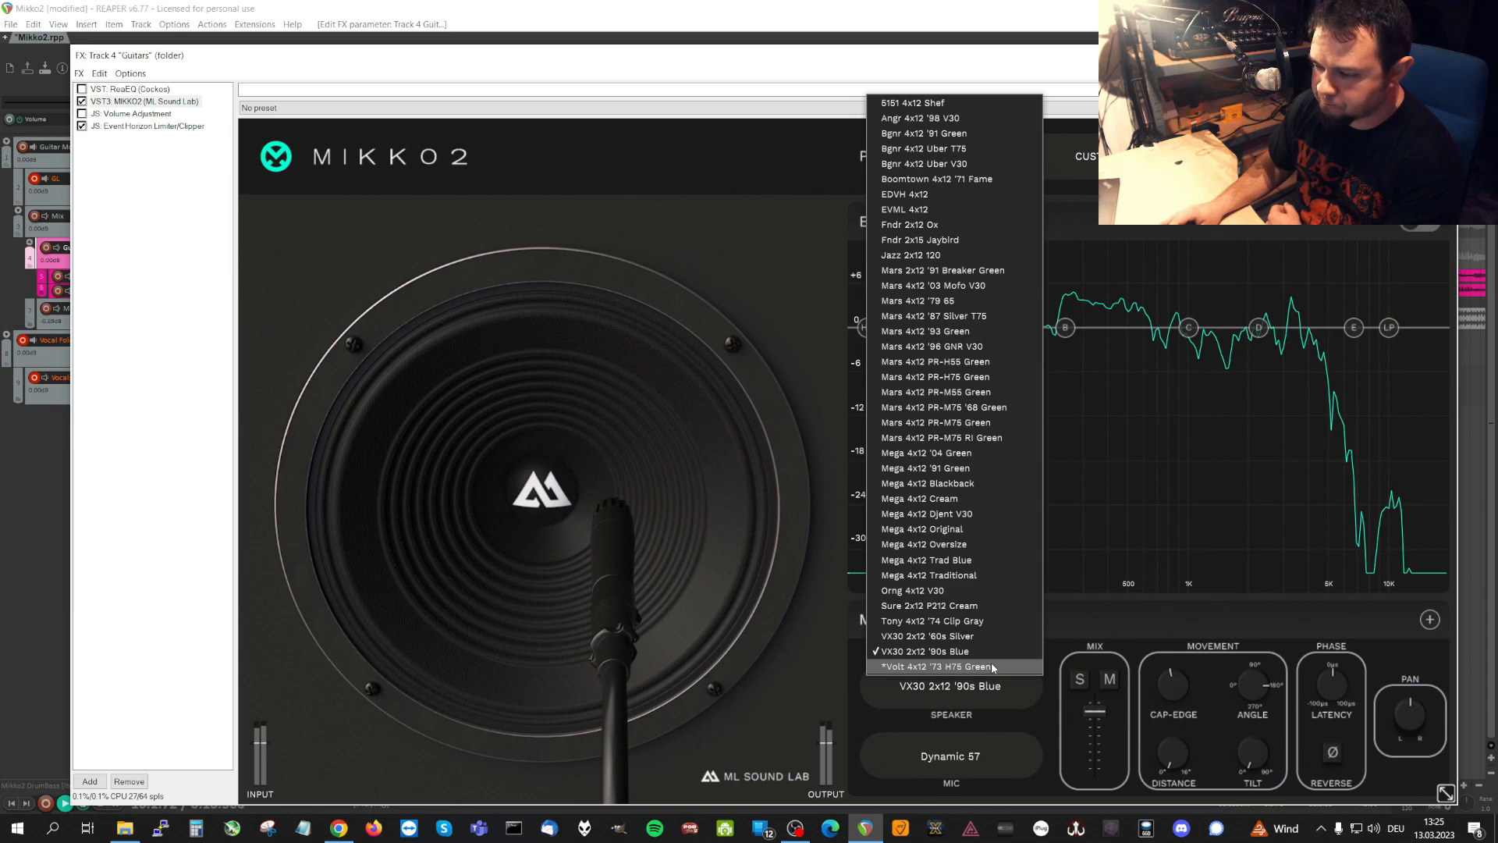
click(991, 667)
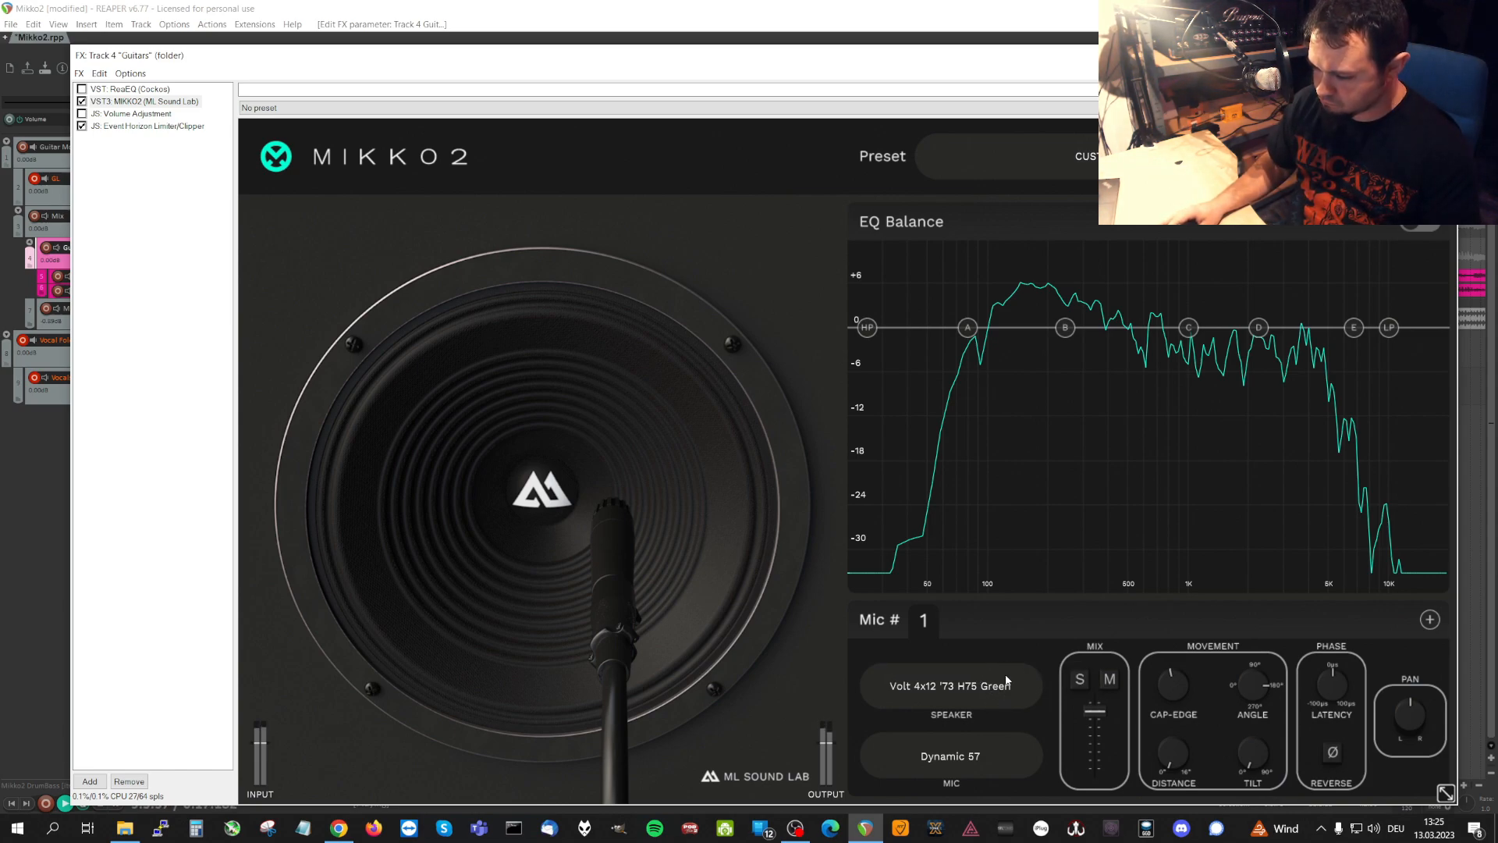
Set the speaker of microphone 1 to Mega 4x12 Oversize and return focus to the main project window.
click(1005, 683)
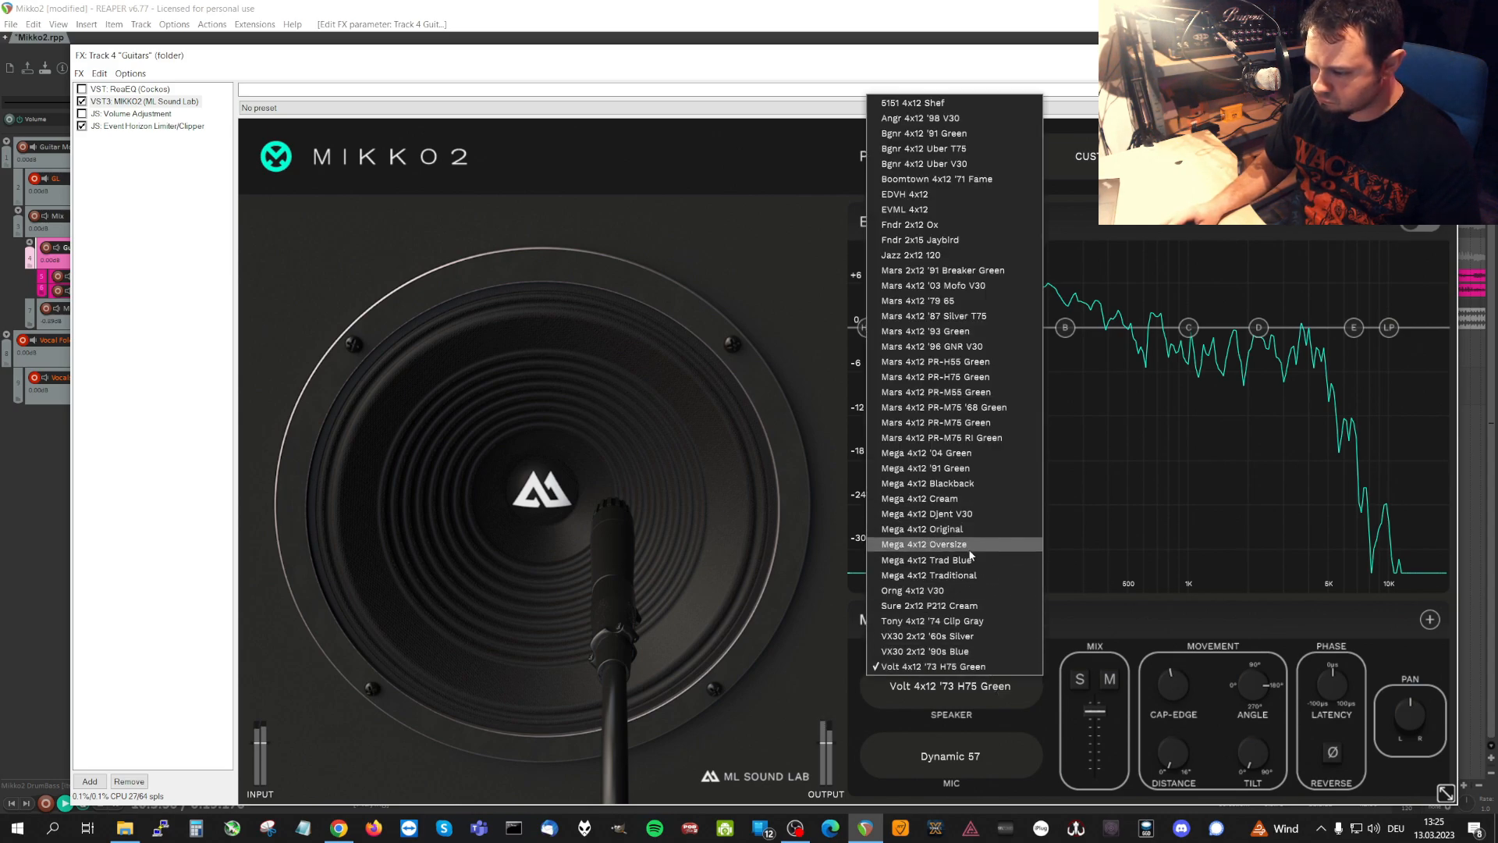
click(969, 544)
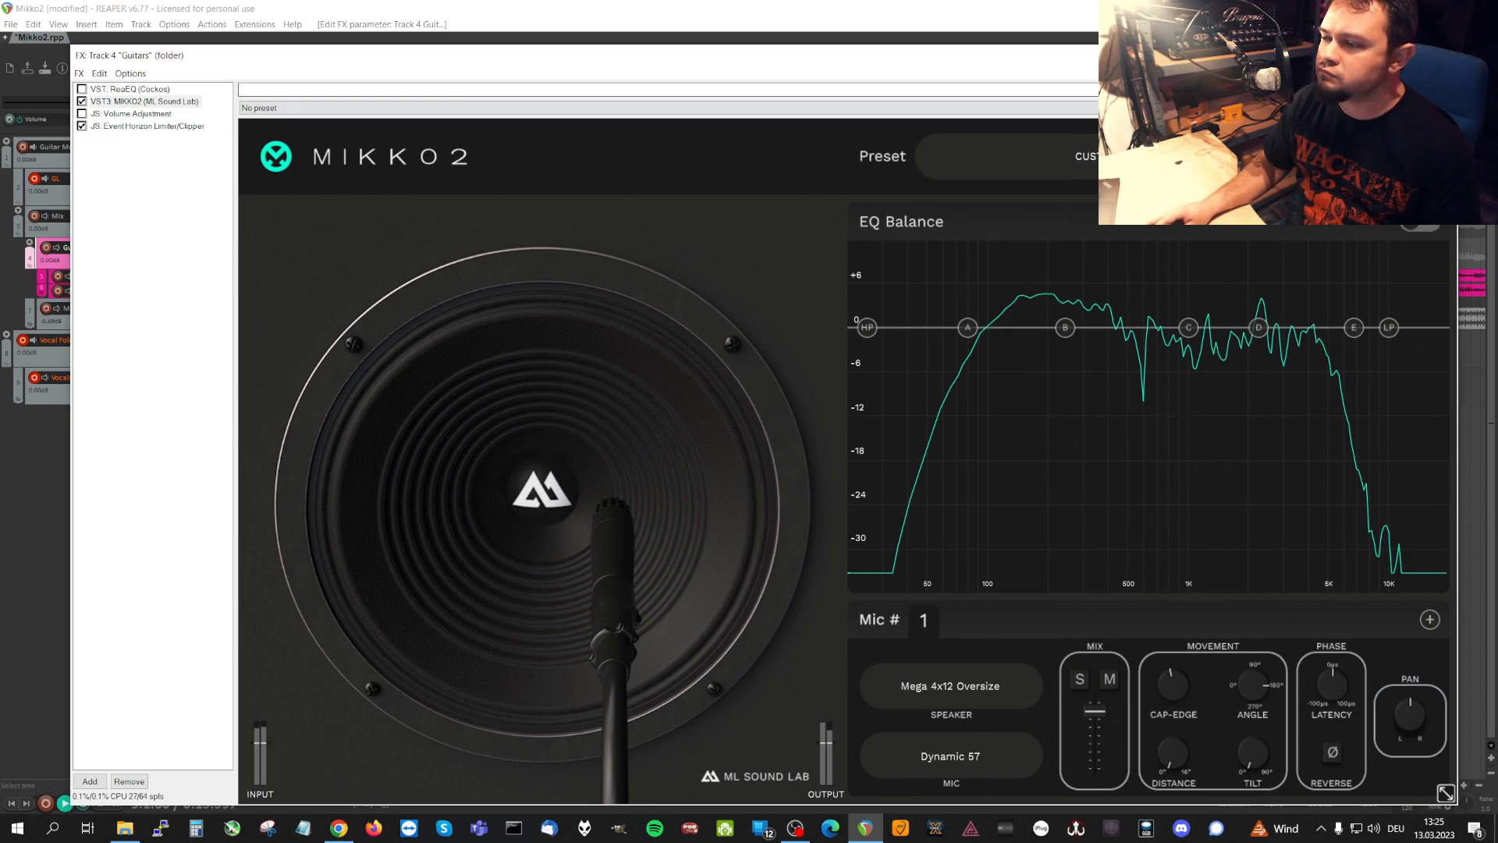
click(1023, 11)
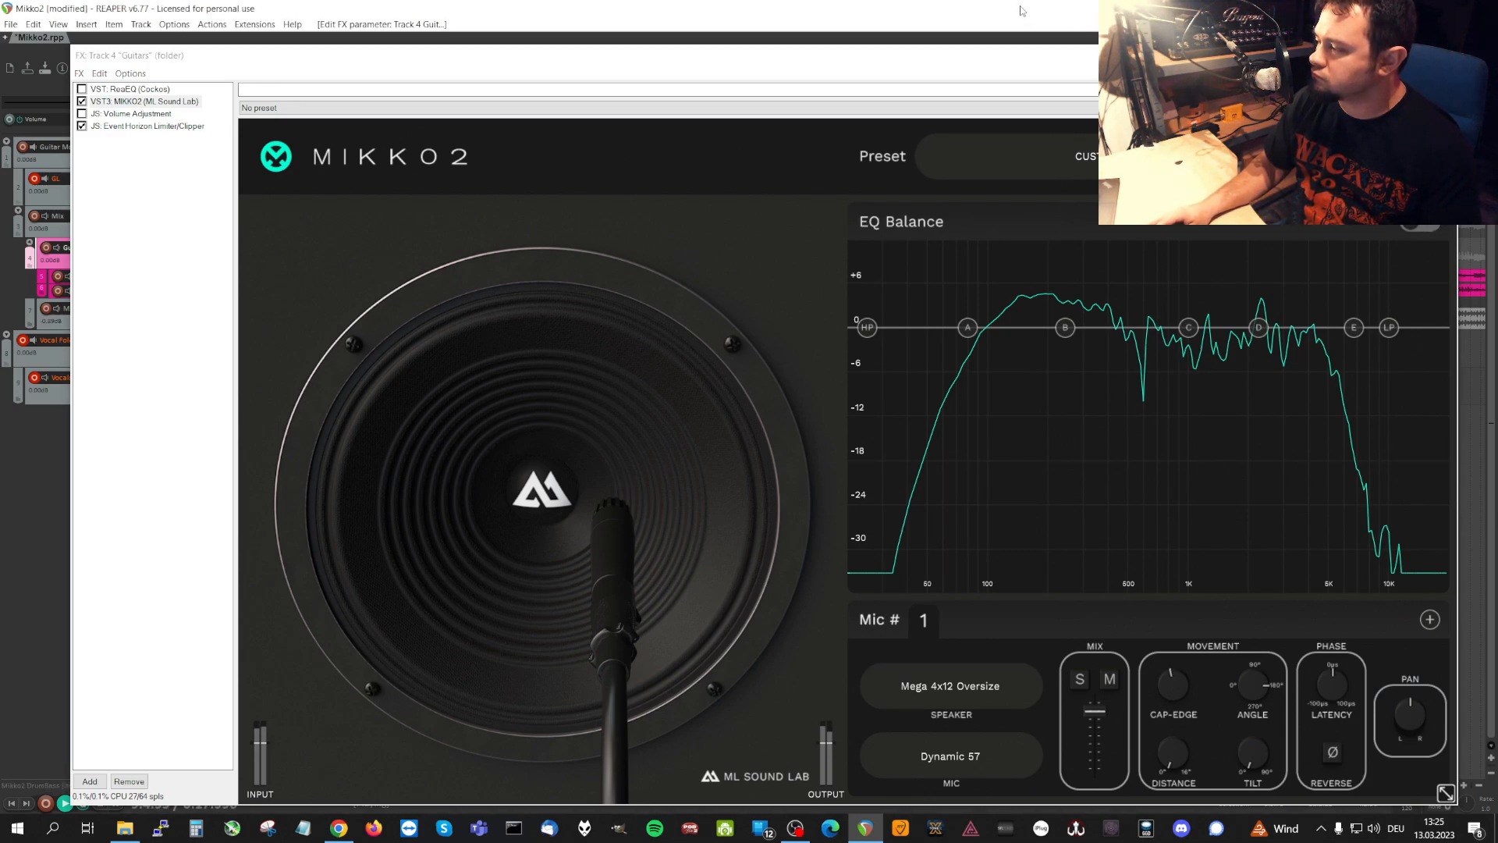